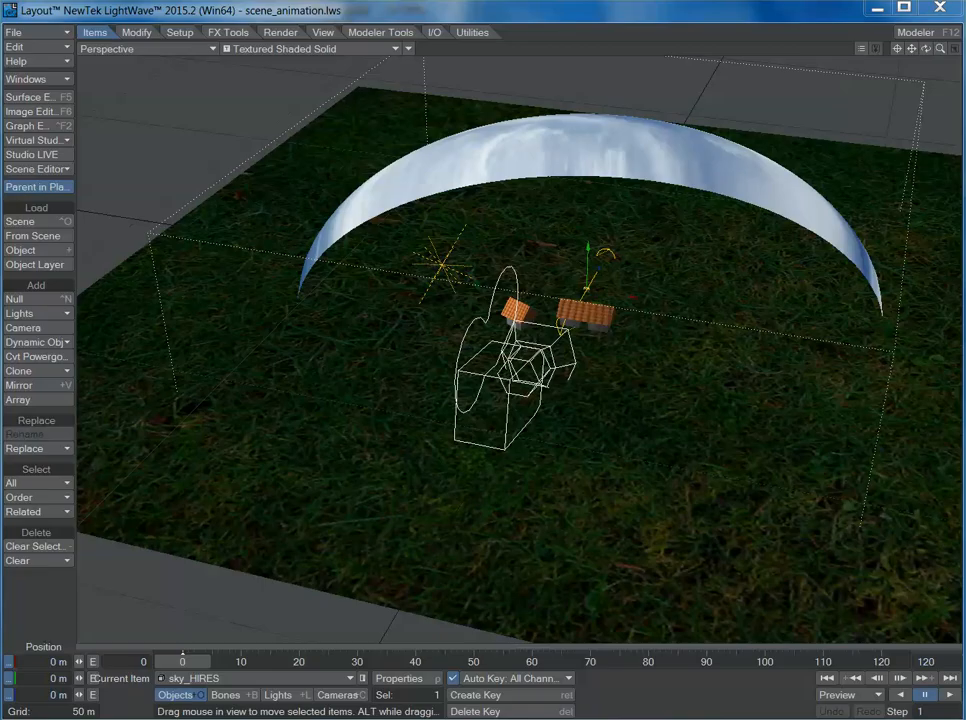
Switch to the Week 6 Models folder and view trees_render.jpg enlarged in Photo Gallery
key("alt+Tab")
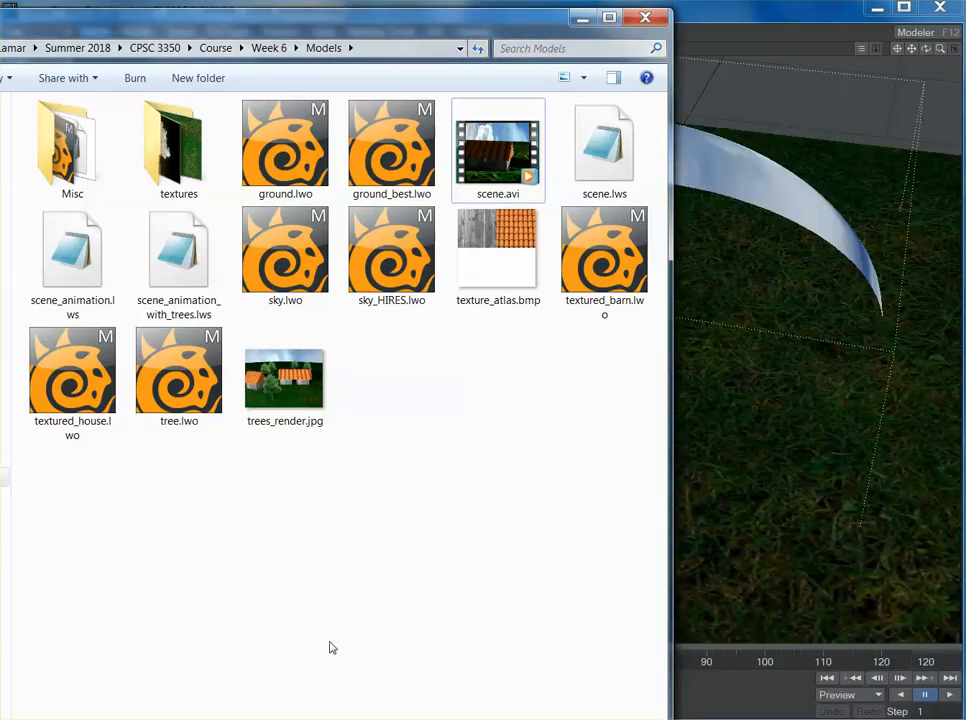
double_click(284, 421)
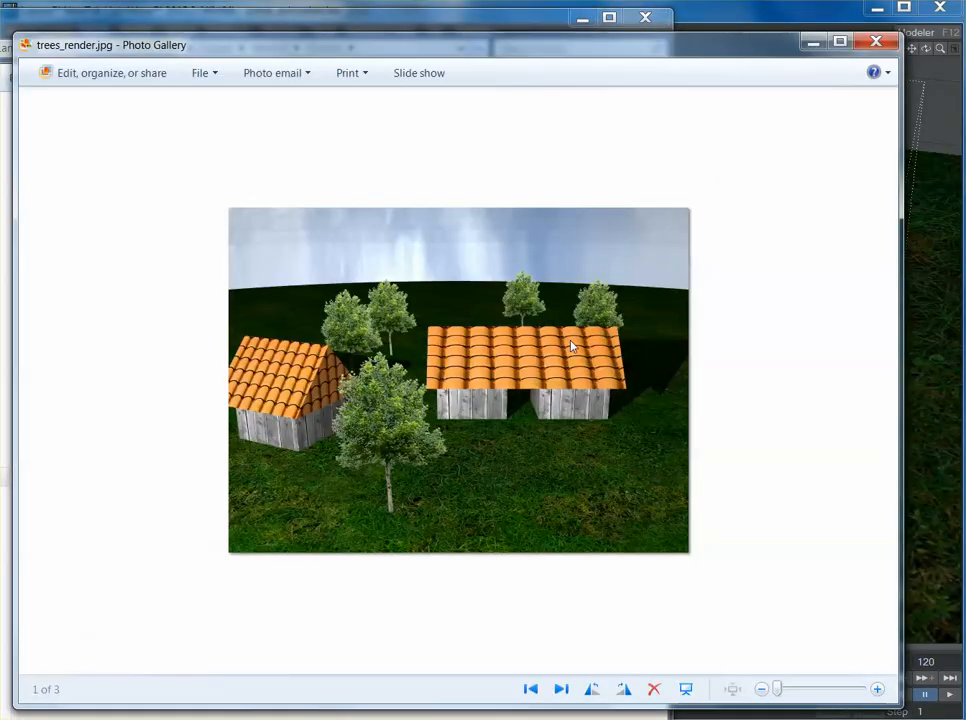
left_click_drag(777, 689, 811, 691)
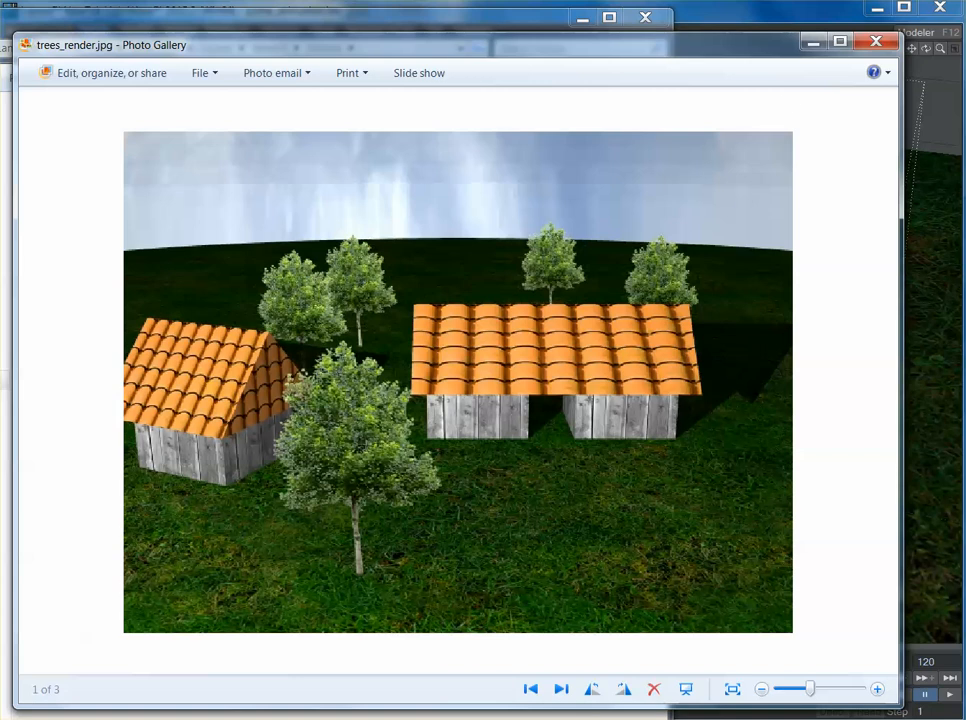
Open scene.jpg from the Homework 5 files and place it beside trees_render.jpg for comparison
left_click(508, 30)
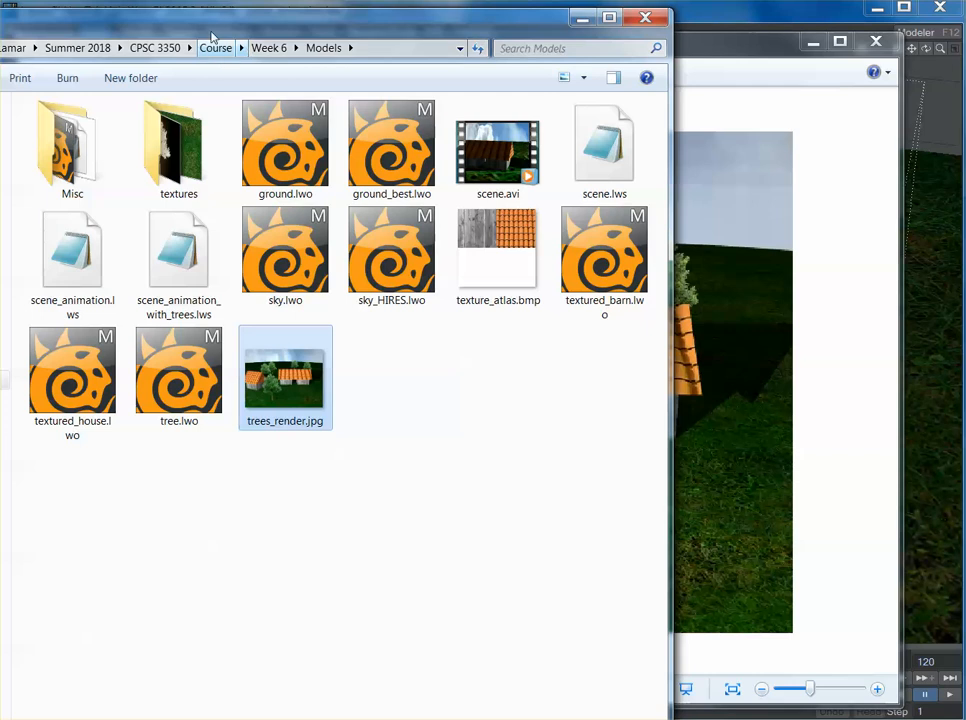
left_click_drag(216, 28, 189, 0)
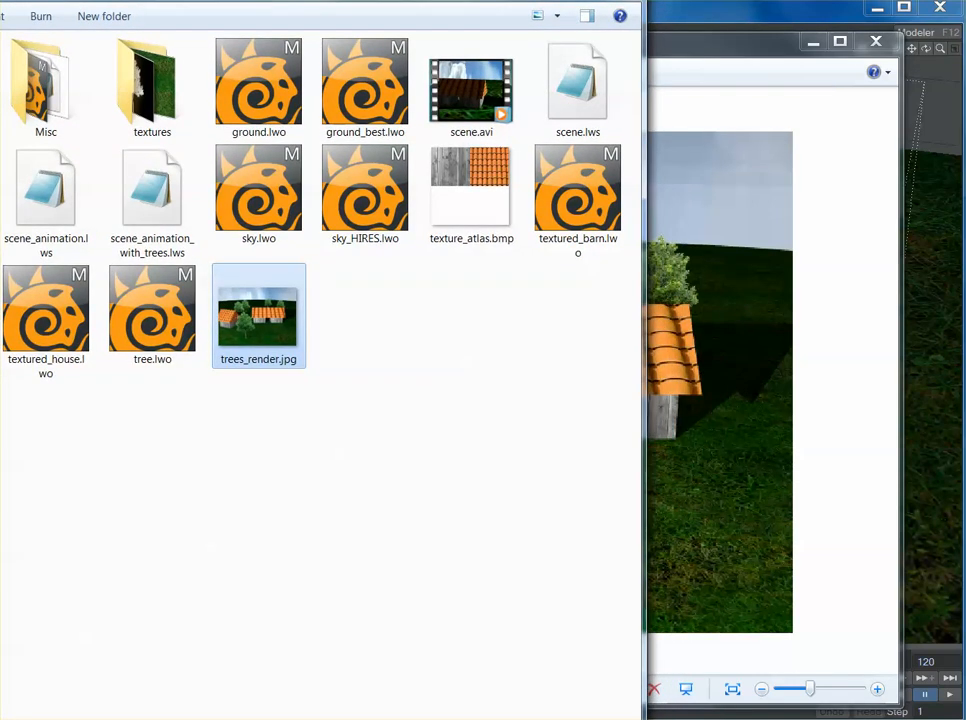
left_click(189, 0)
double_click(57, 166)
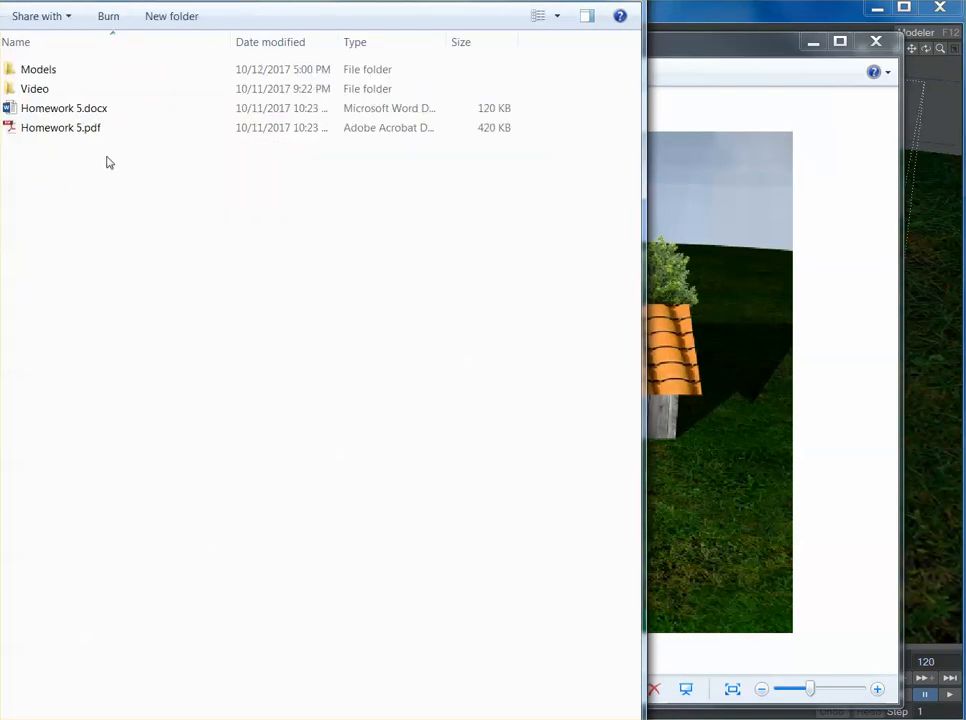
double_click(45, 88)
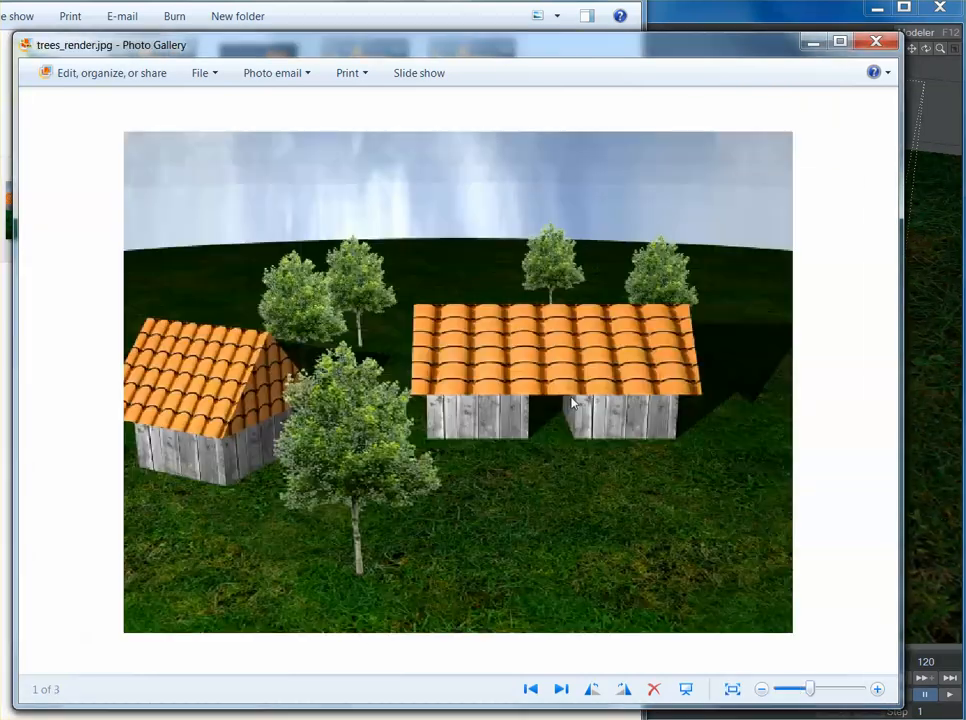
left_click_drag(391, 53, 742, 90)
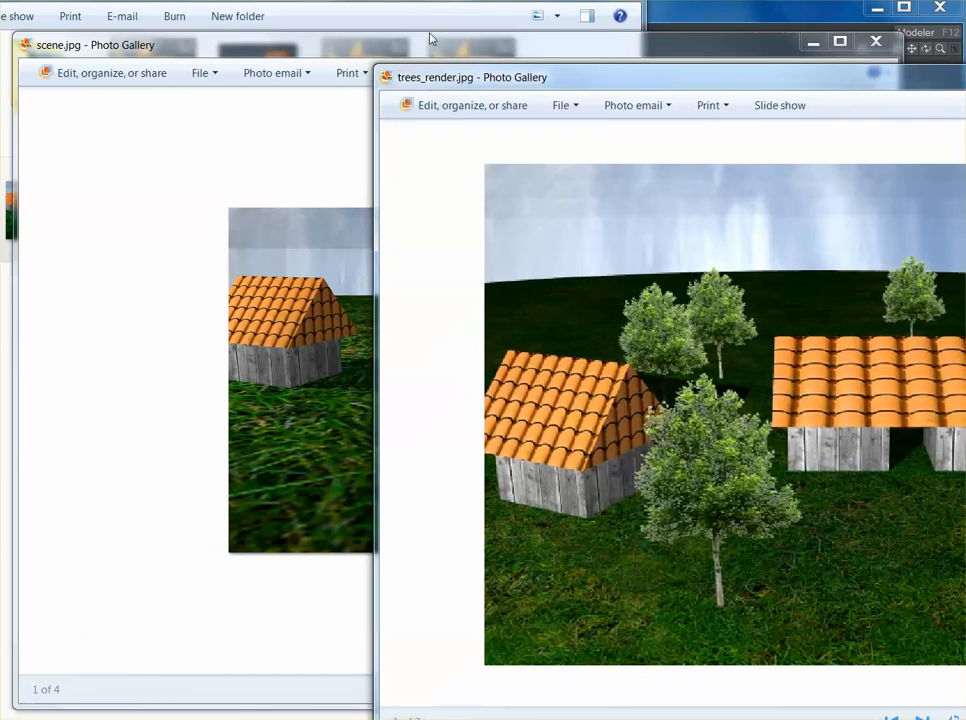
left_click_drag(446, 44, 159, 54)
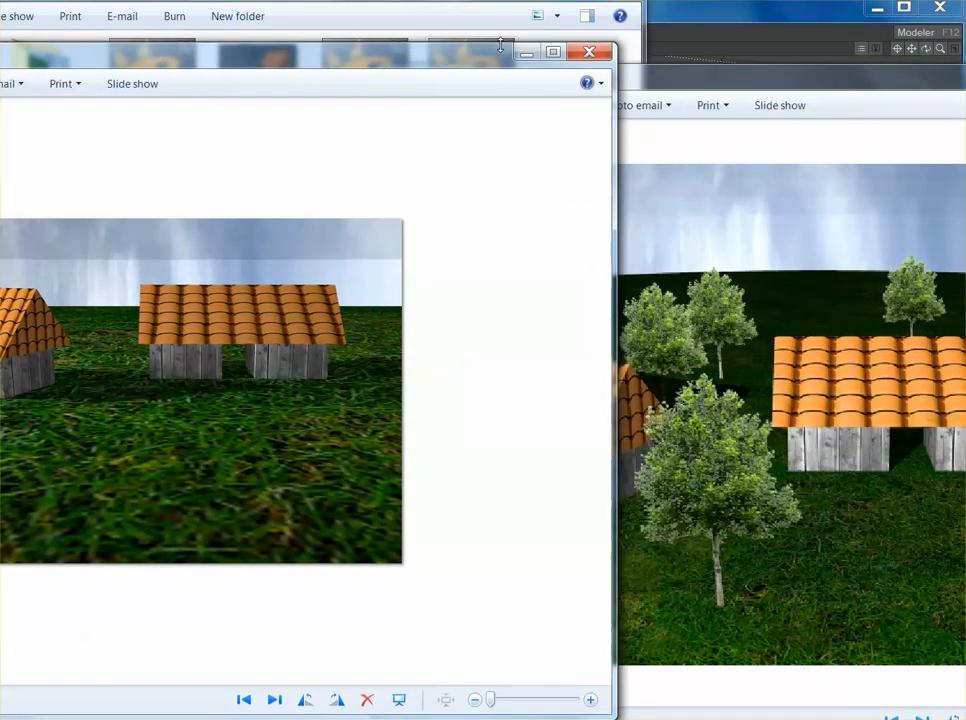
Examine trees_render.jpg in front of scene.jpg and close both images
left_click(684, 90)
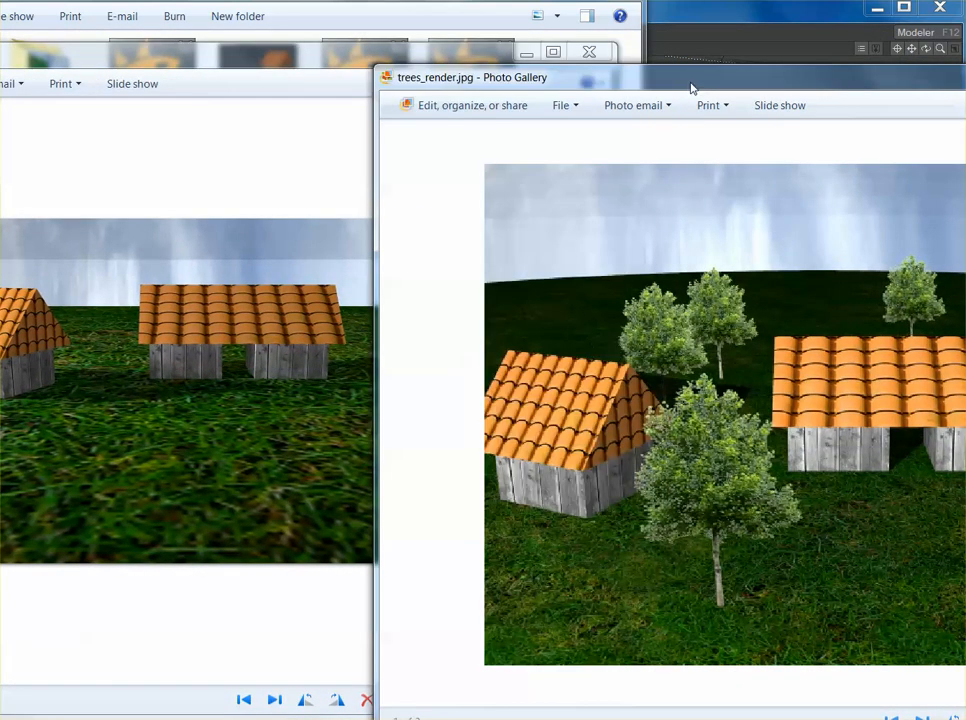
left_click_drag(690, 88, 591, 60)
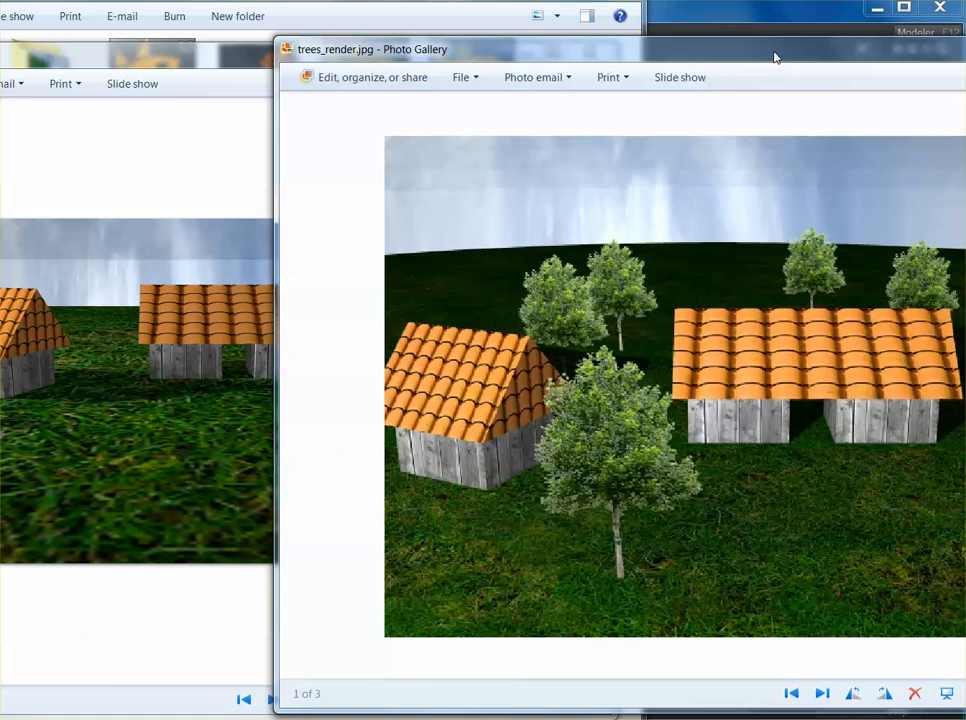
left_click_drag(774, 57, 570, 52)
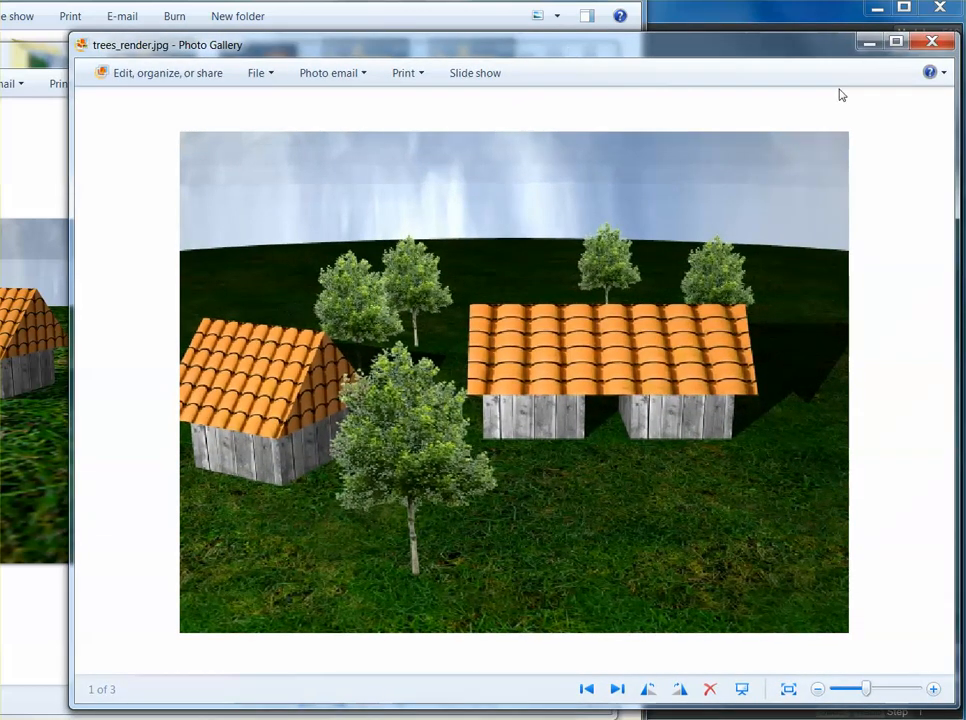
left_click(932, 42)
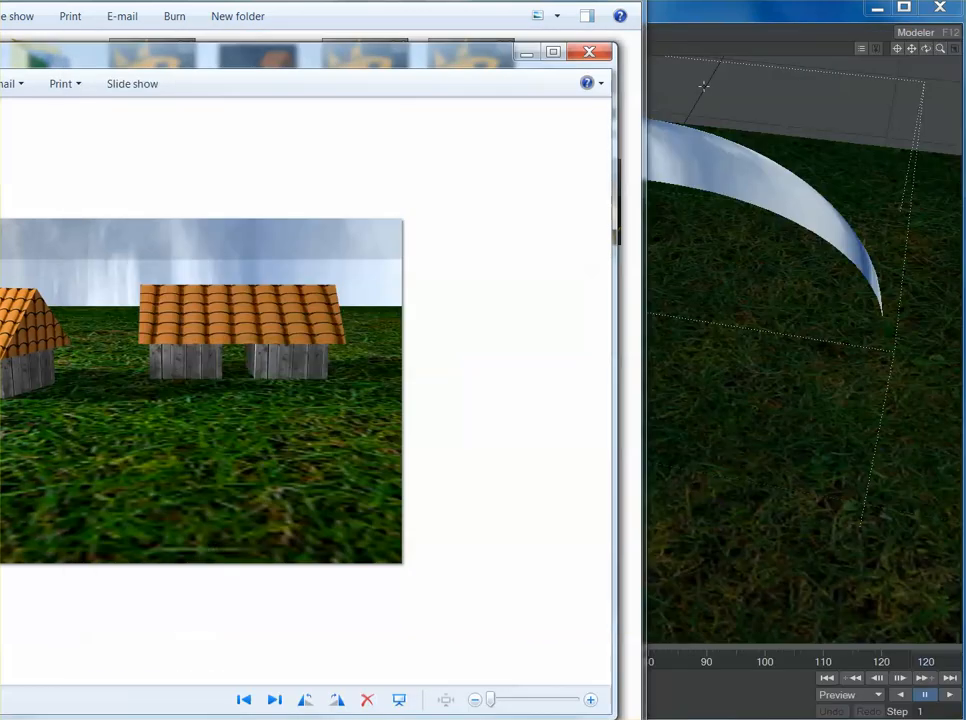
left_click(590, 52)
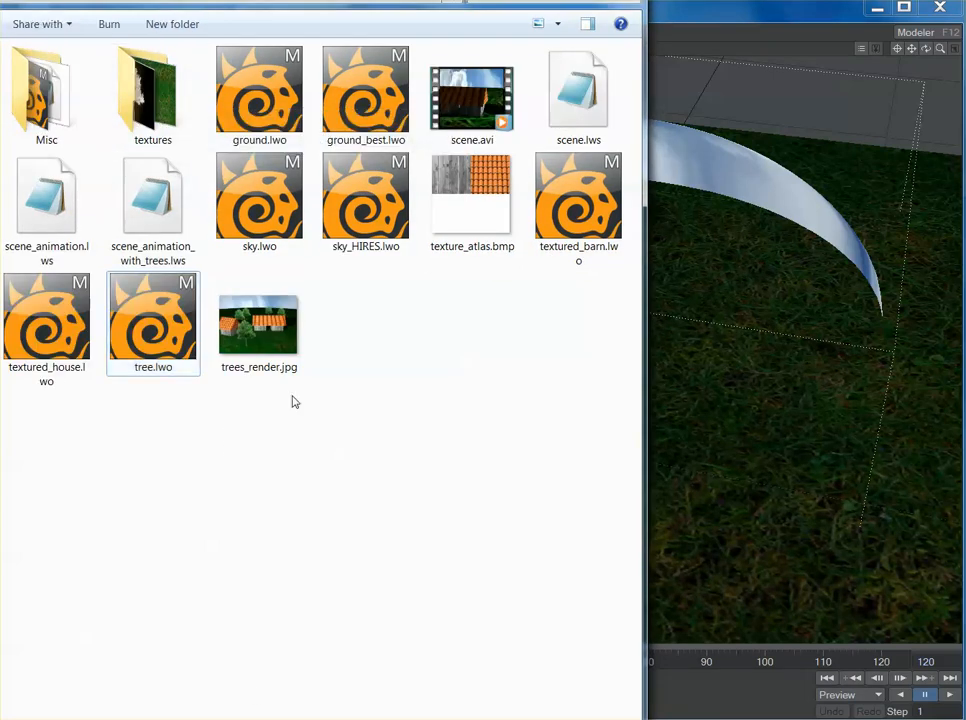
Open tree.lwo in LightWave Modeler, activate the Box tool and view the tree plane at an angle in perspective
left_click(145, 347)
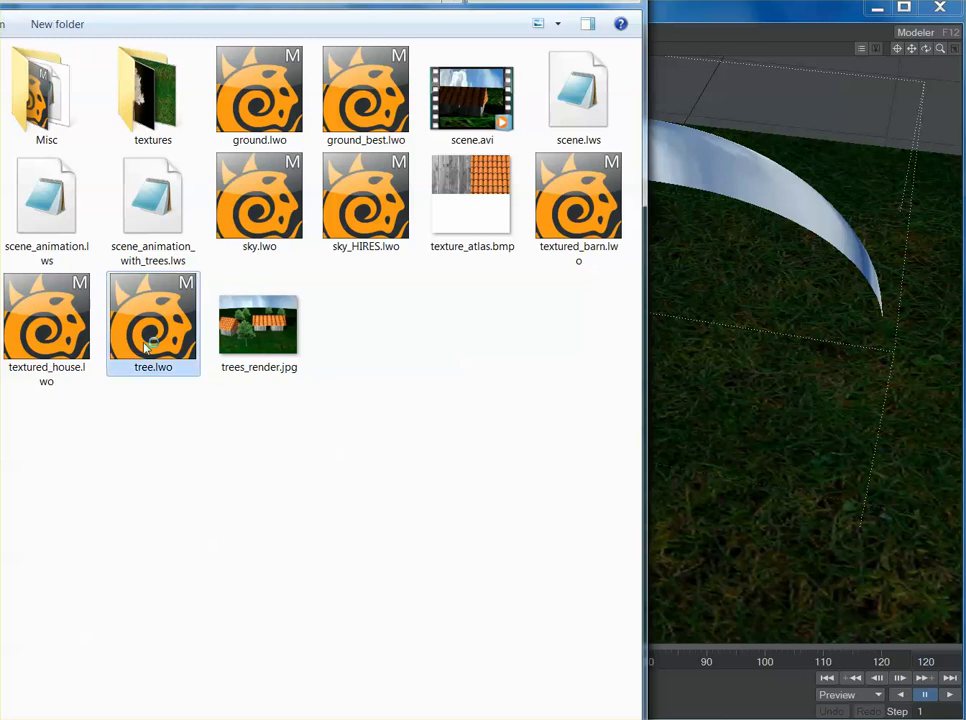
double_click(145, 347)
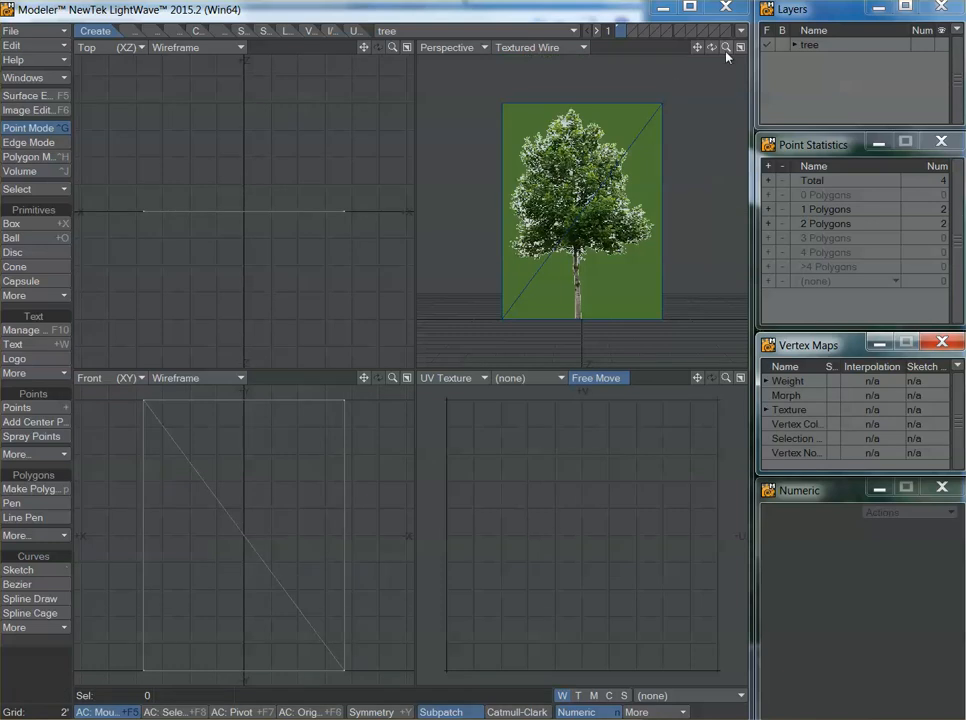
left_click_drag(711, 47, 724, 48)
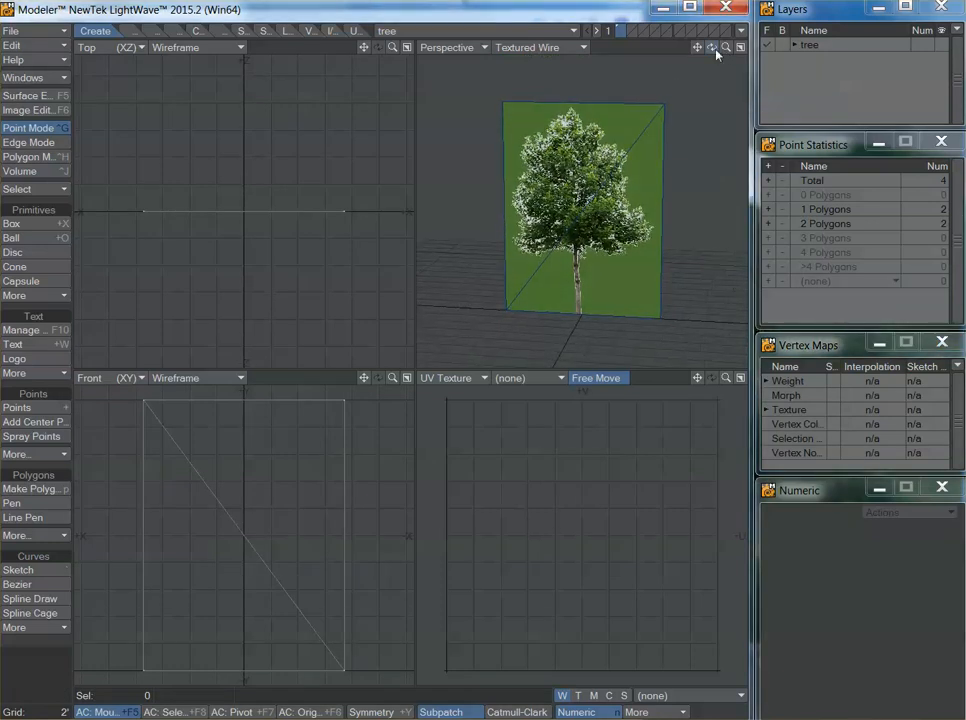
left_click(36, 223)
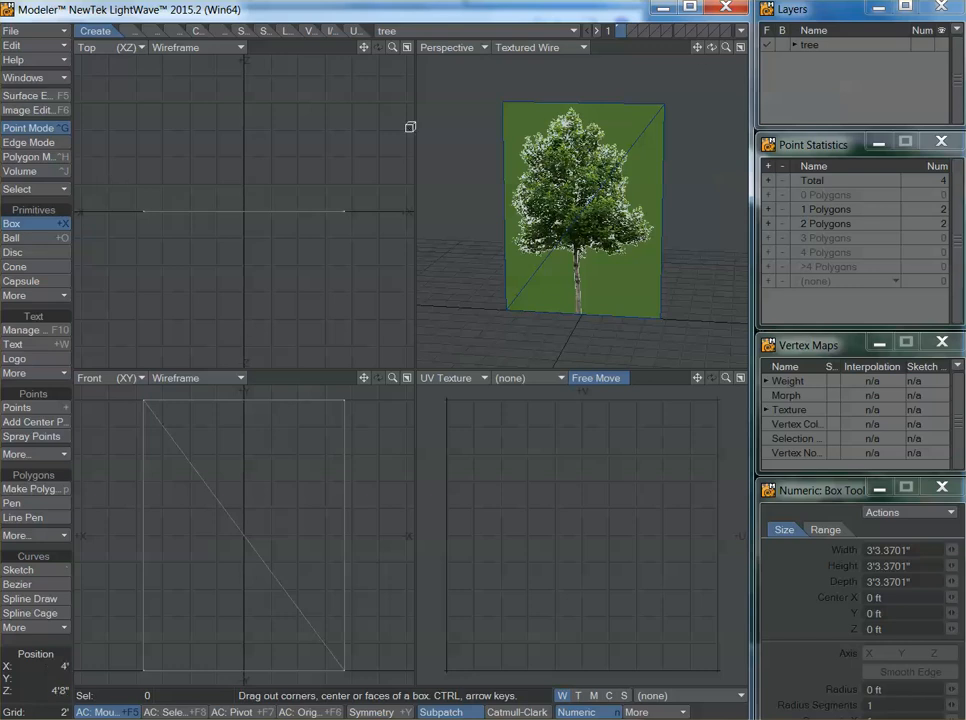
left_click_drag(711, 47, 680, 49)
Display the tree plane's UV layout by choosing the texture vertex map named Texture
left_click(579, 696)
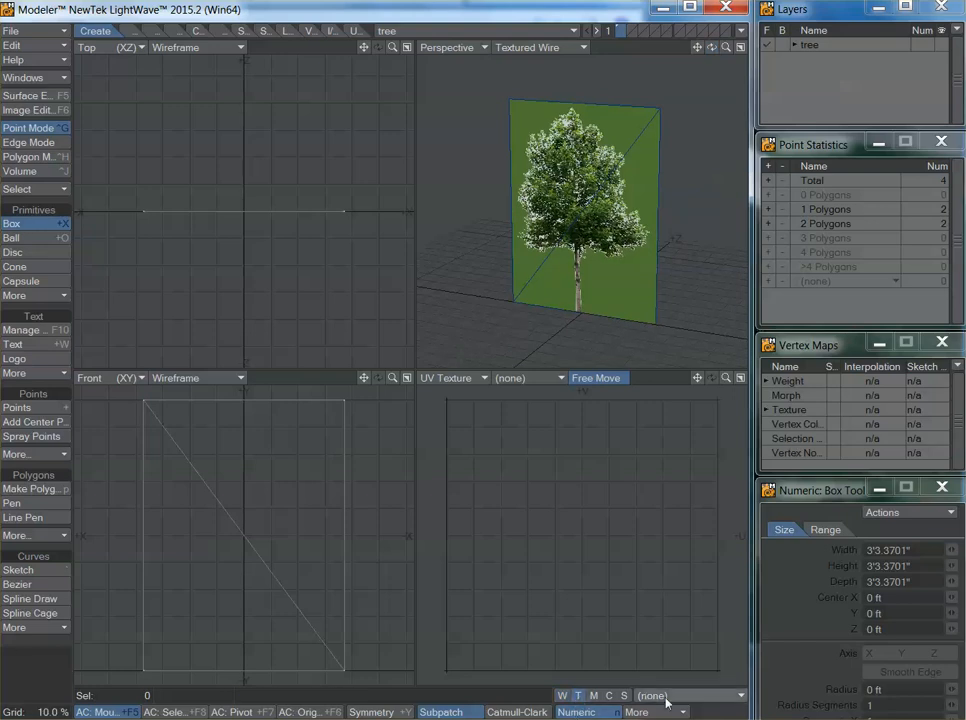
left_click(662, 695)
left_click(660, 708)
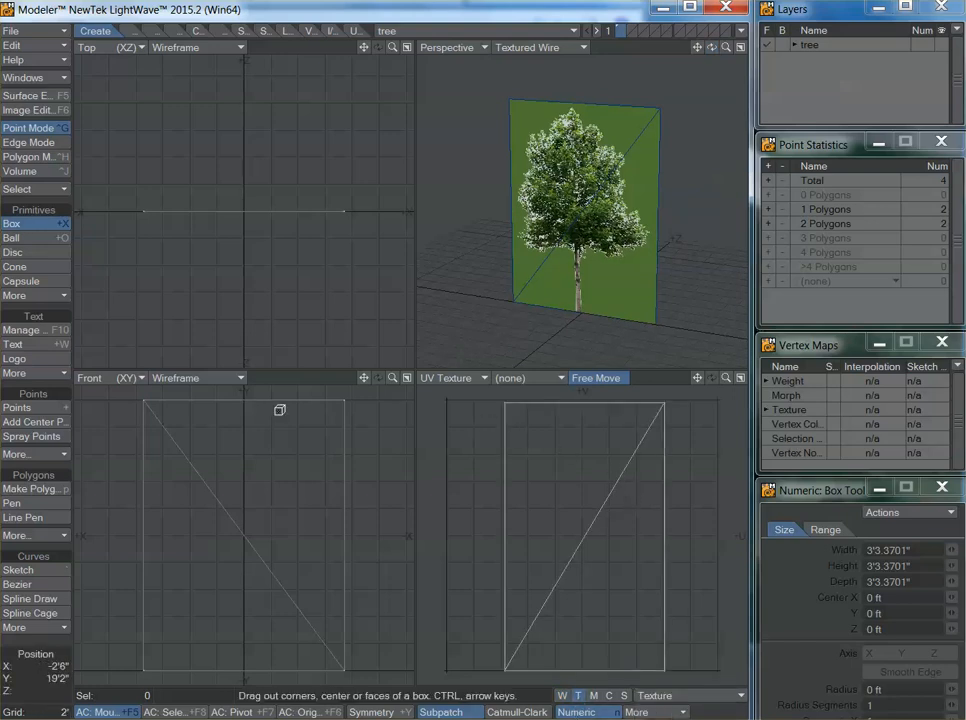
Switch to the Models folder and view small_tree.bmp from its textures subfolder
key("alt+Tab")
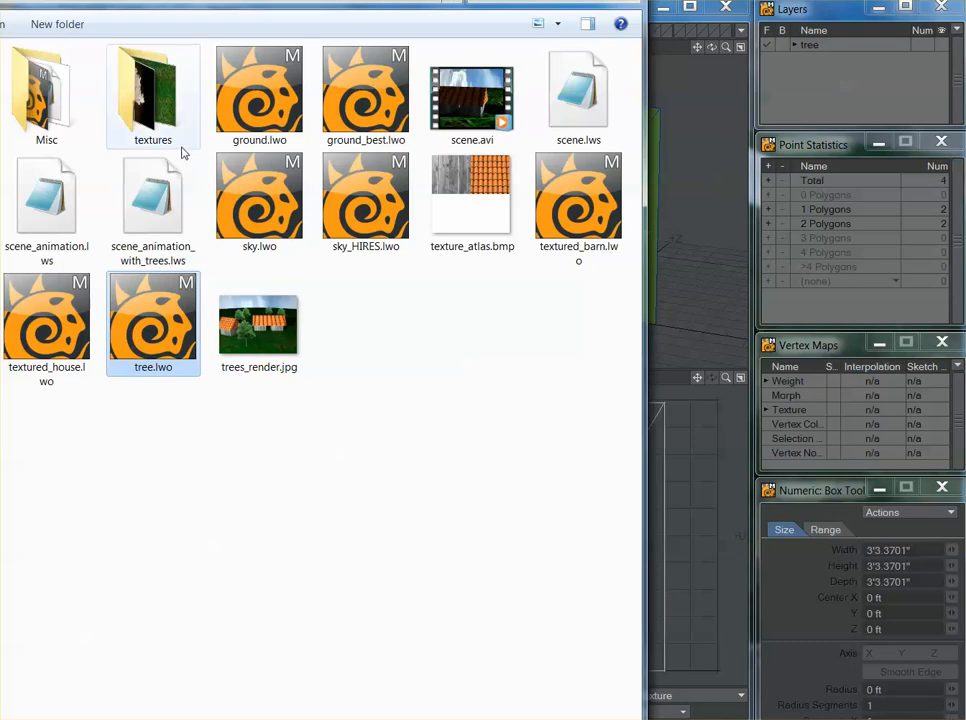
double_click(140, 110)
double_click(484, 96)
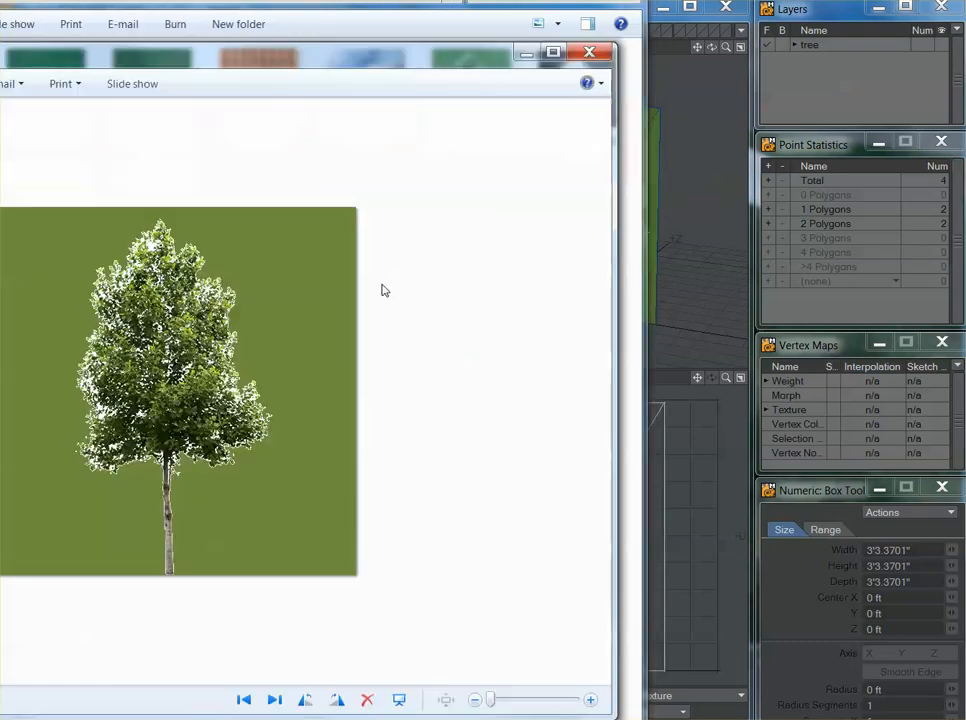
left_click_drag(155, 62, 352, 54)
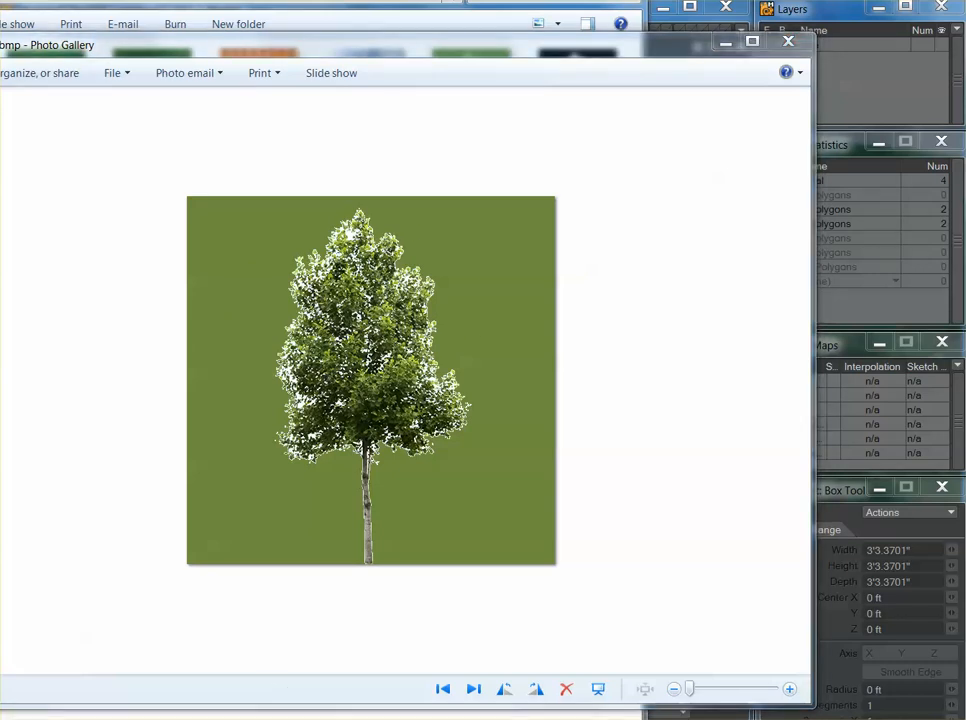
Return to the Models folder, review the trees in trees_render.jpg and close the image
left_click(408, 717)
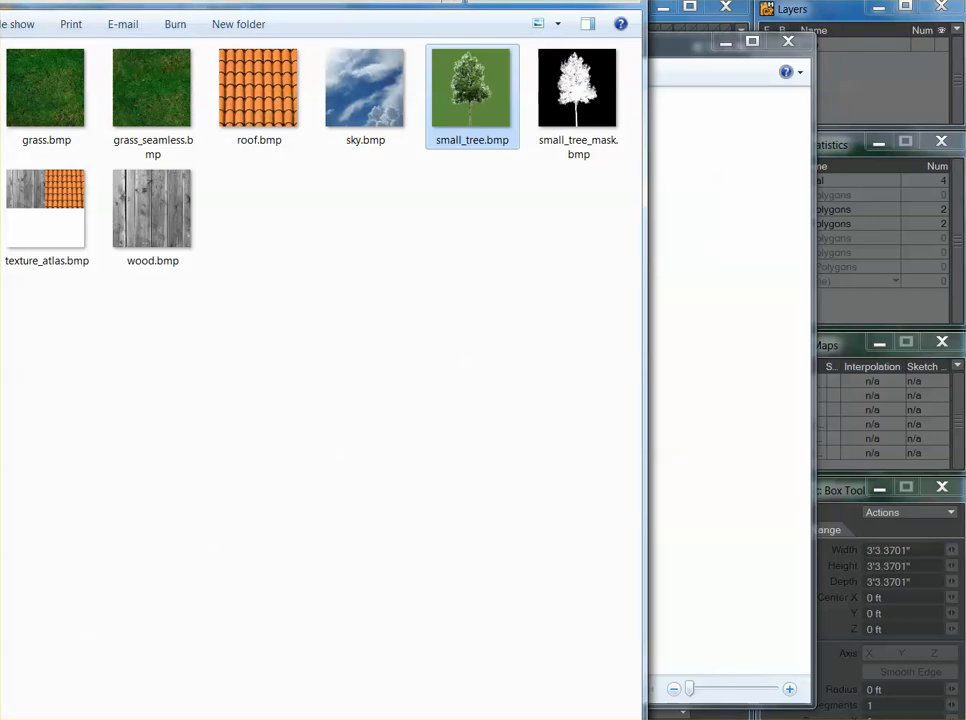
key("BackSpace")
double_click(287, 356)
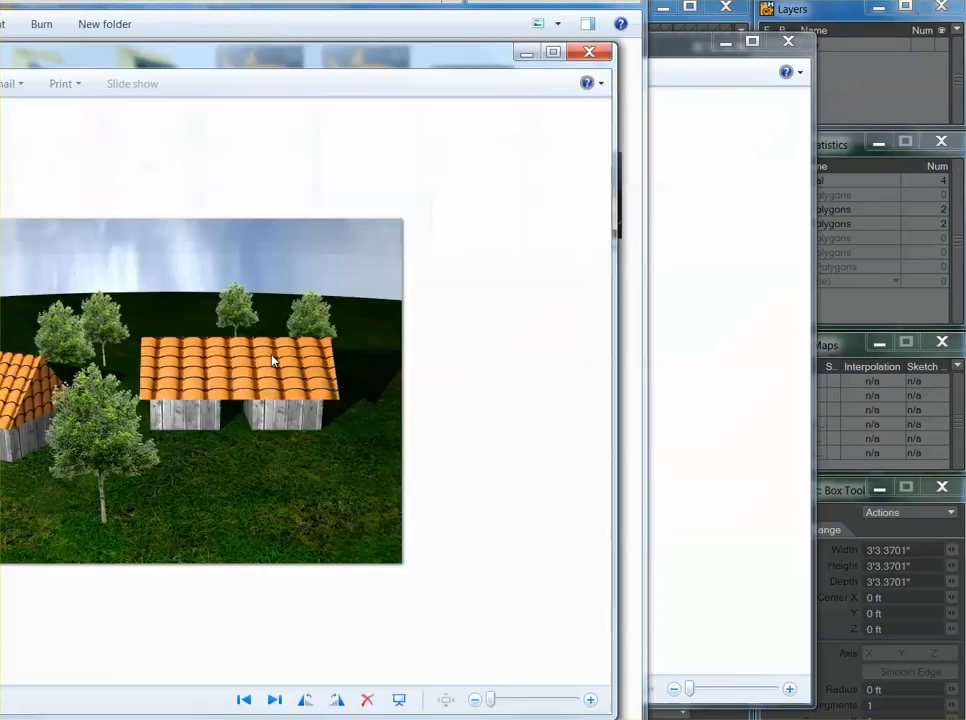
left_click_drag(205, 58, 450, 73)
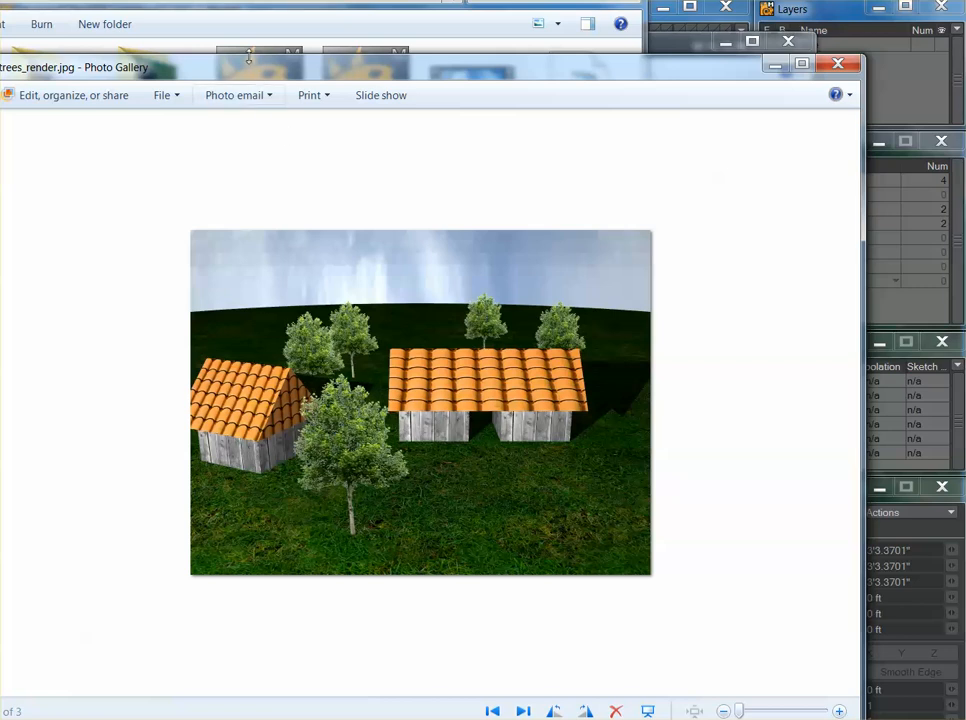
left_click_drag(236, 71, 450, 145)
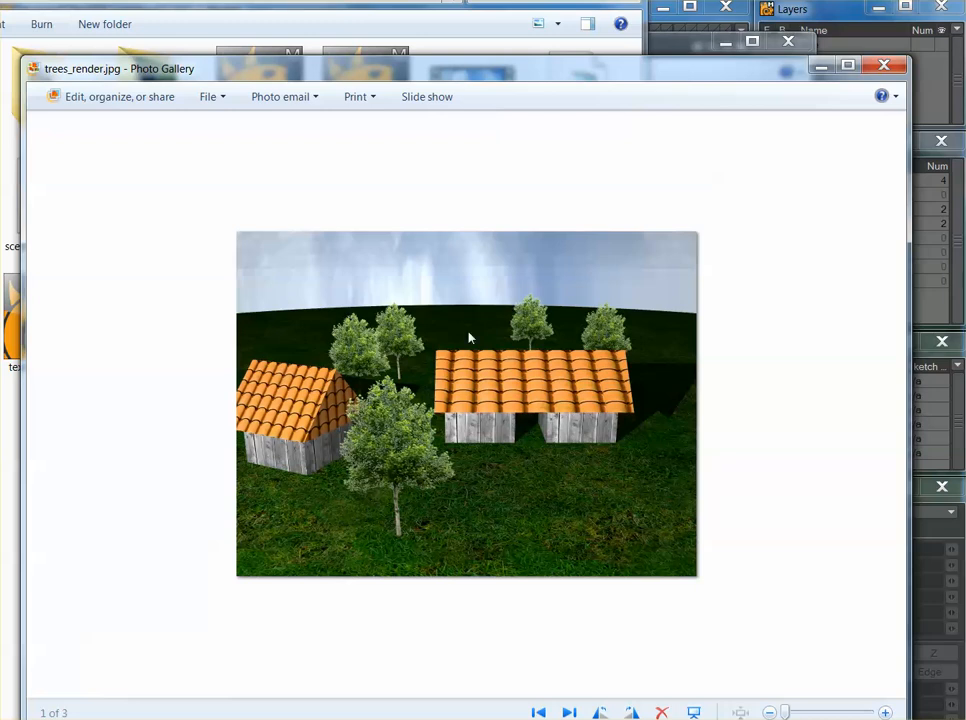
left_click(884, 65)
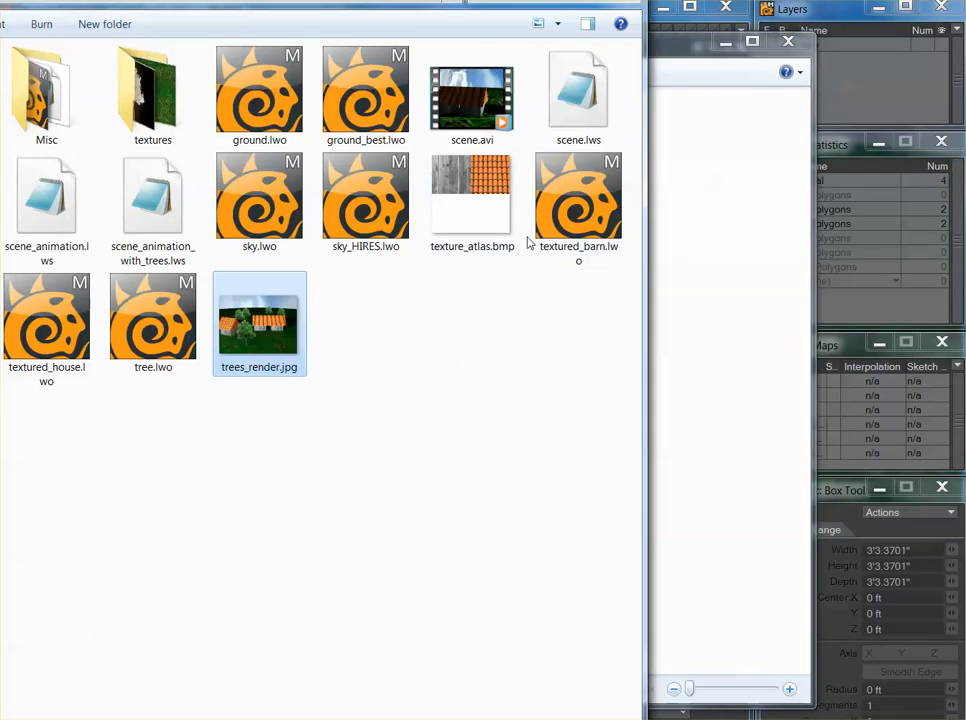
Move small_tree.bmp aside and open small_tree_mask.bmp from the textures folder
left_click(661, 58)
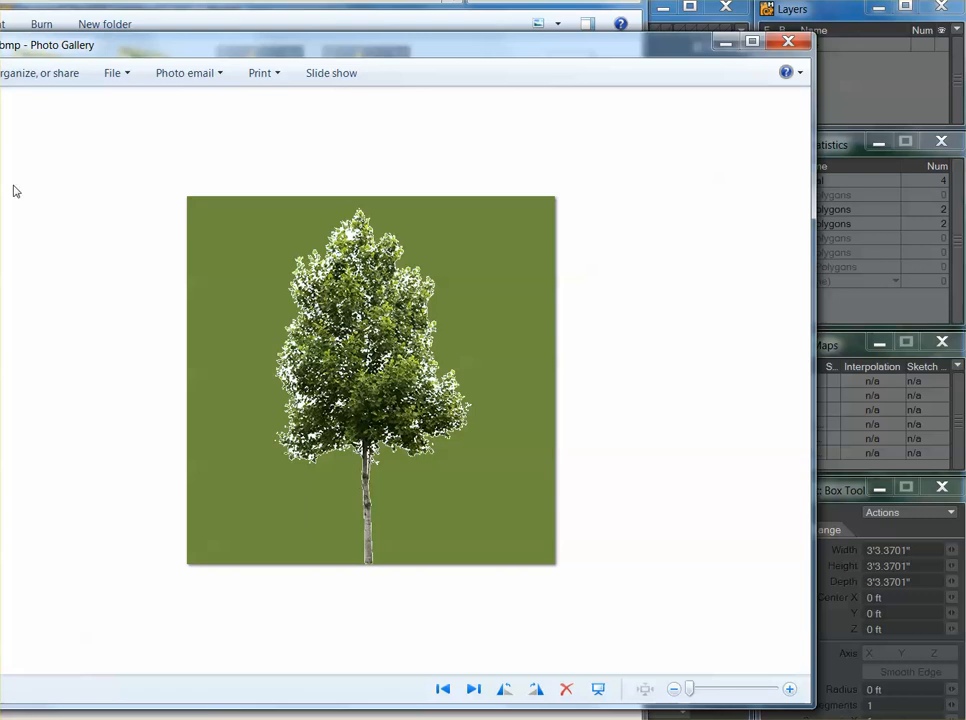
left_click_drag(128, 52, 401, 323)
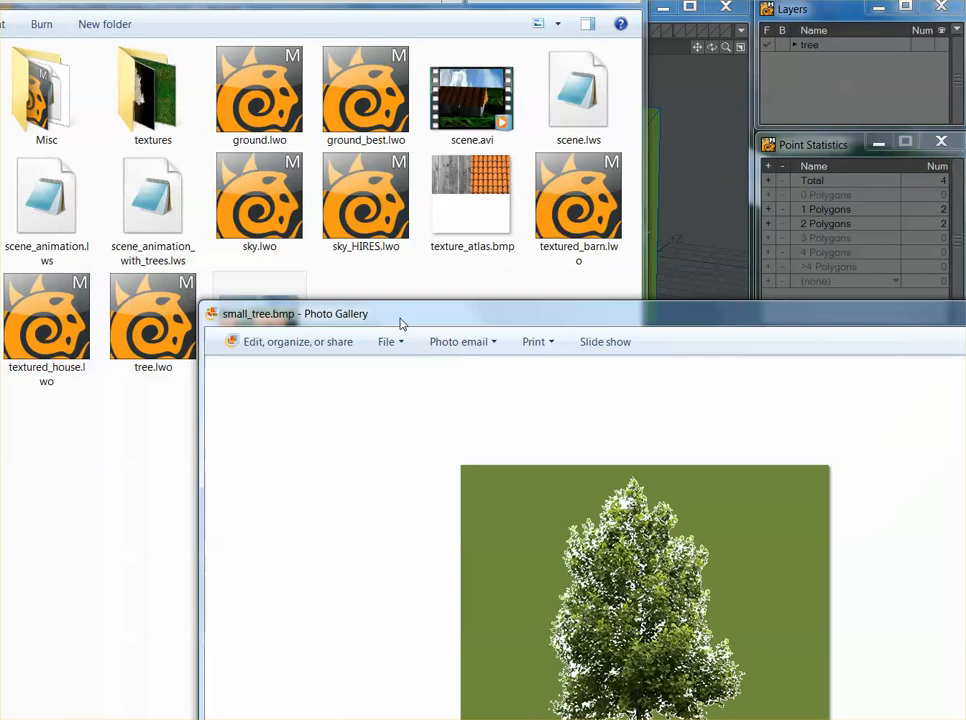
double_click(148, 105)
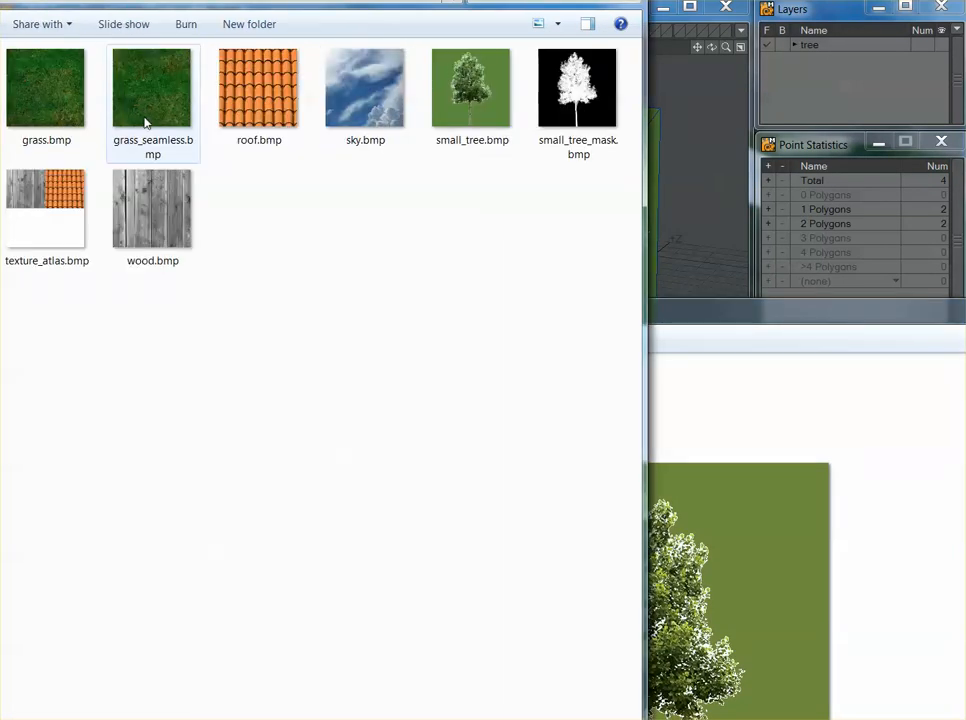
double_click(575, 138)
left_click_drag(253, 92, 332, 136)
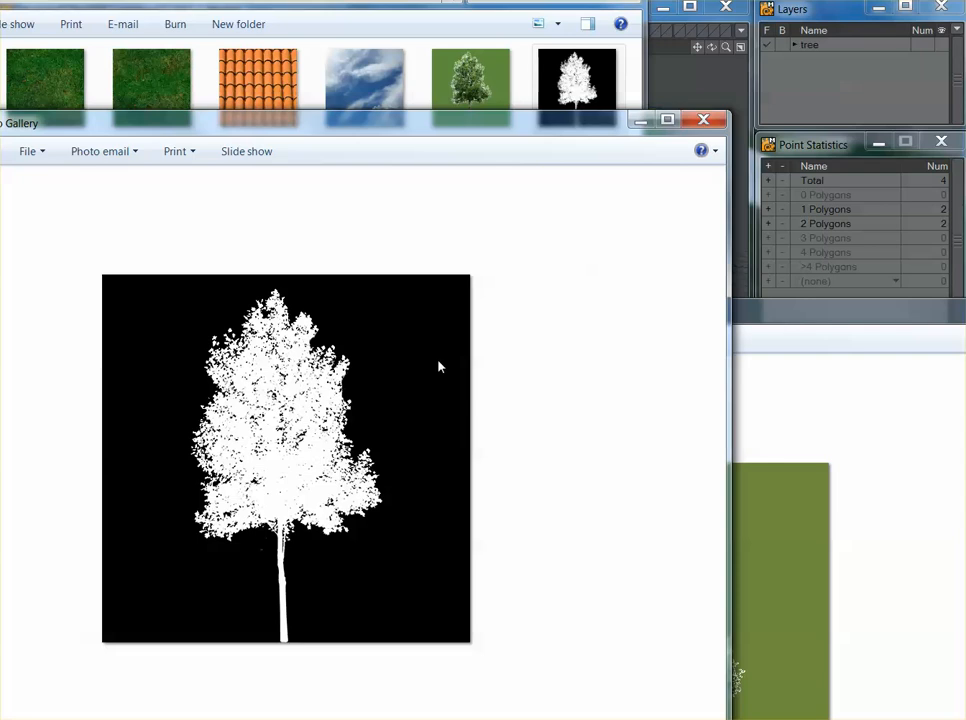
Arrange small_tree_mask.bmp and small_tree.bmp side by side to compare the mask with the tree texture
left_click(800, 330)
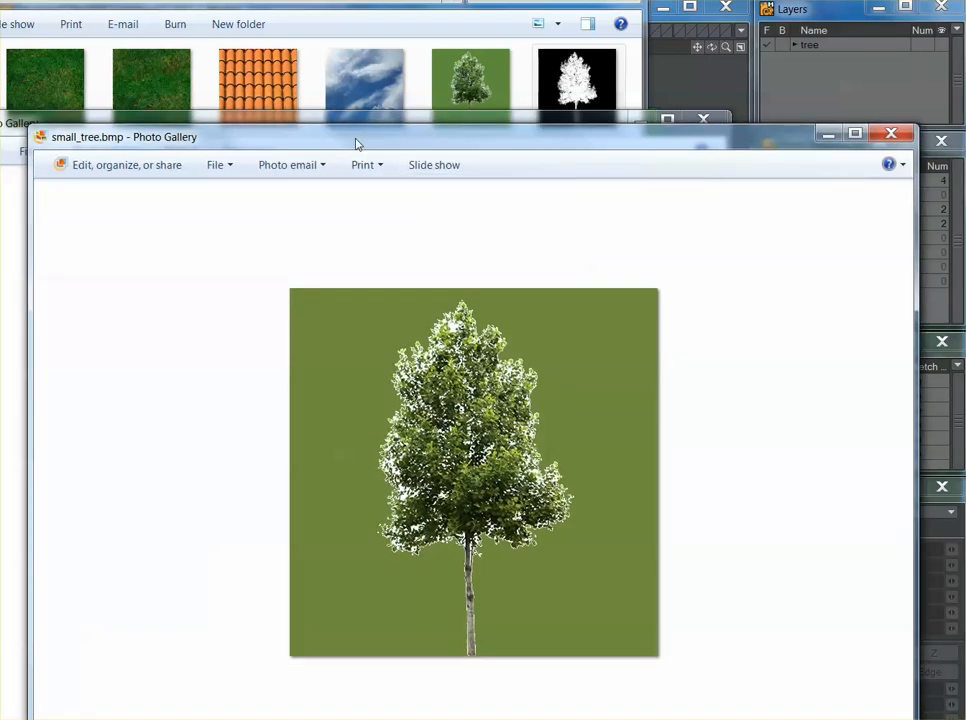
left_click_drag(356, 144, 697, 147)
left_click_drag(334, 123, 280, 123)
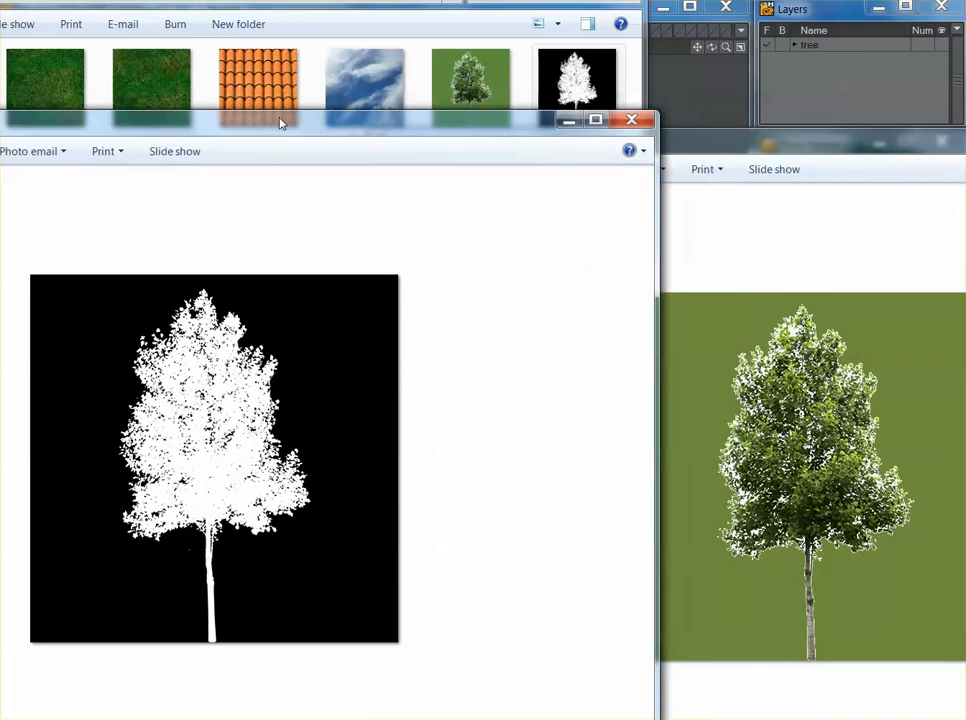
left_click_drag(711, 150, 702, 144)
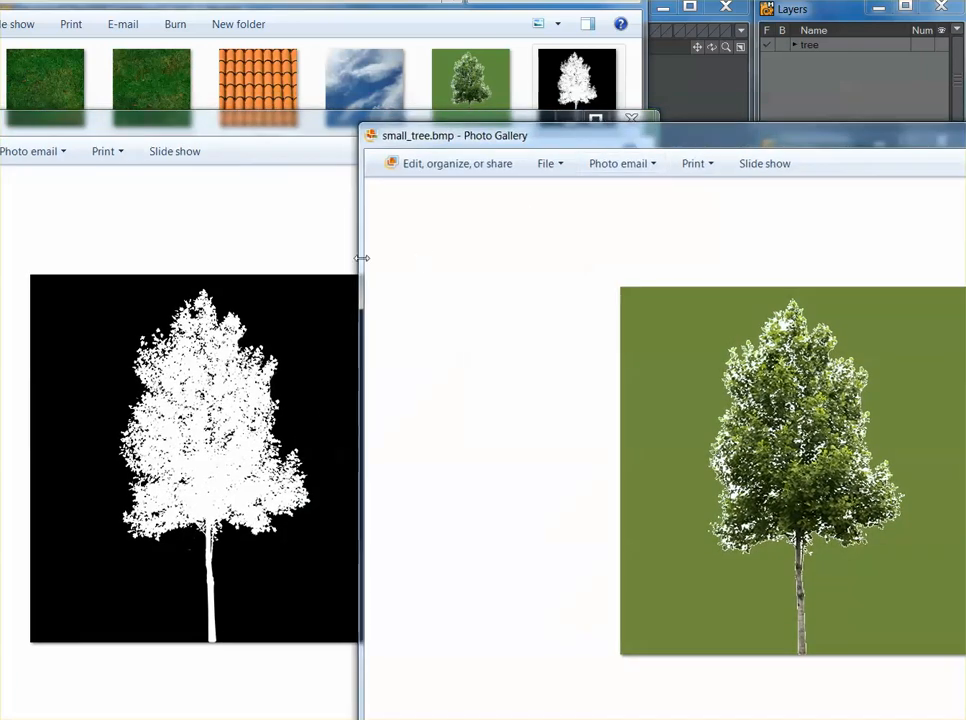
Fit small_tree.bmp beside the full mask image and bring the Alpha folder window into view
left_click_drag(362, 258, 569, 262)
left_click_drag(716, 141, 574, 129)
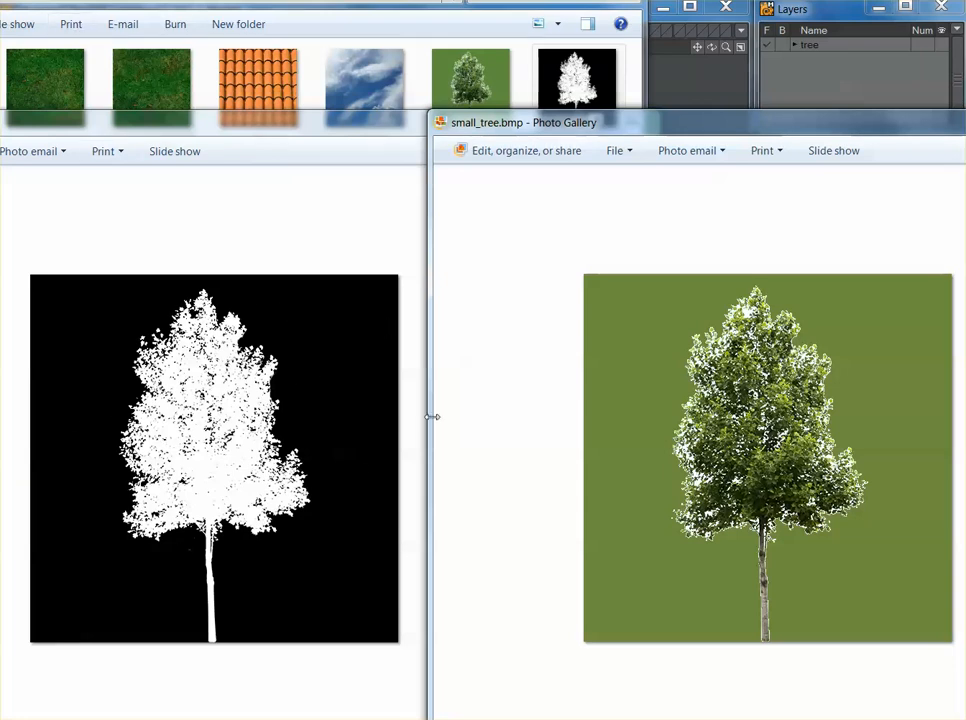
left_click(310, 718)
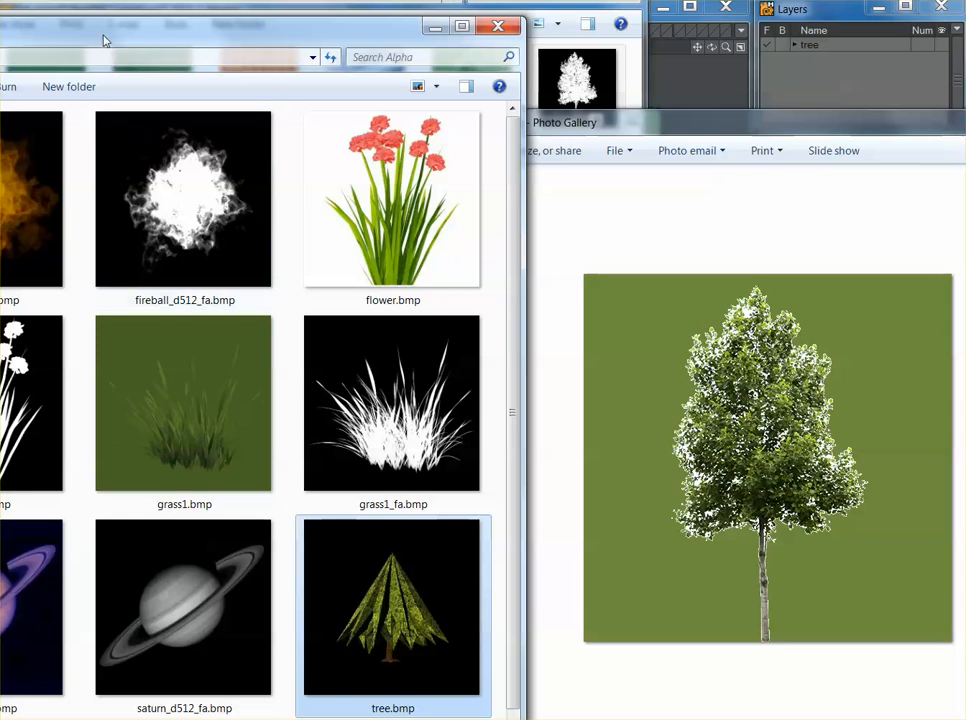
left_click_drag(105, 40, 377, 11)
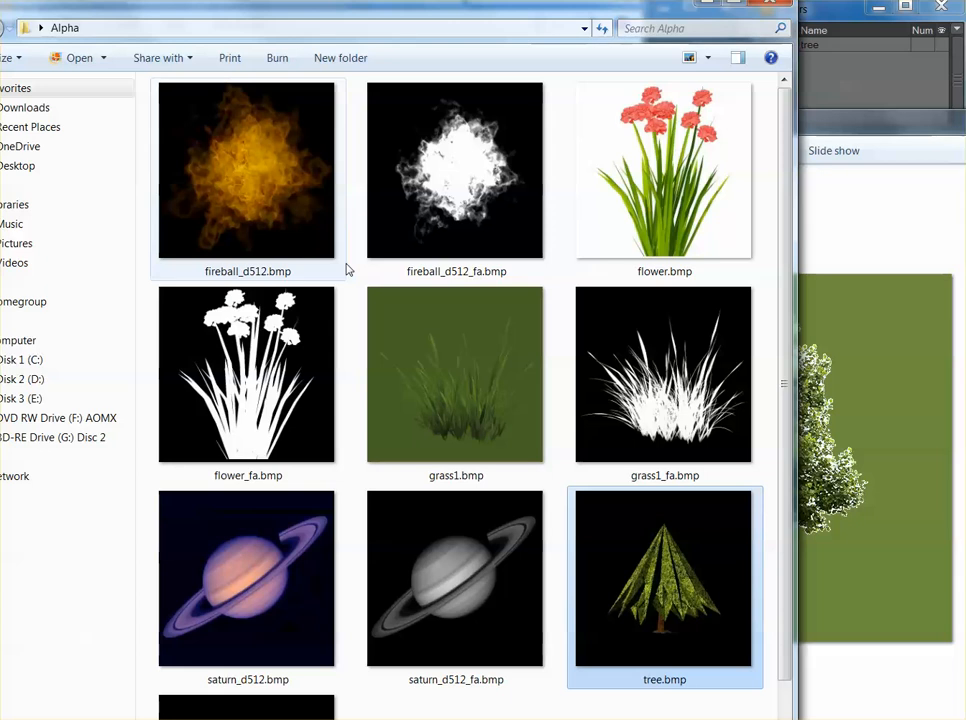
Compare fireball_d512.bmp with fireball_d512_fa.bmp and flower.bmp with flower_fa.bmp in the Alpha folder
left_click(268, 203)
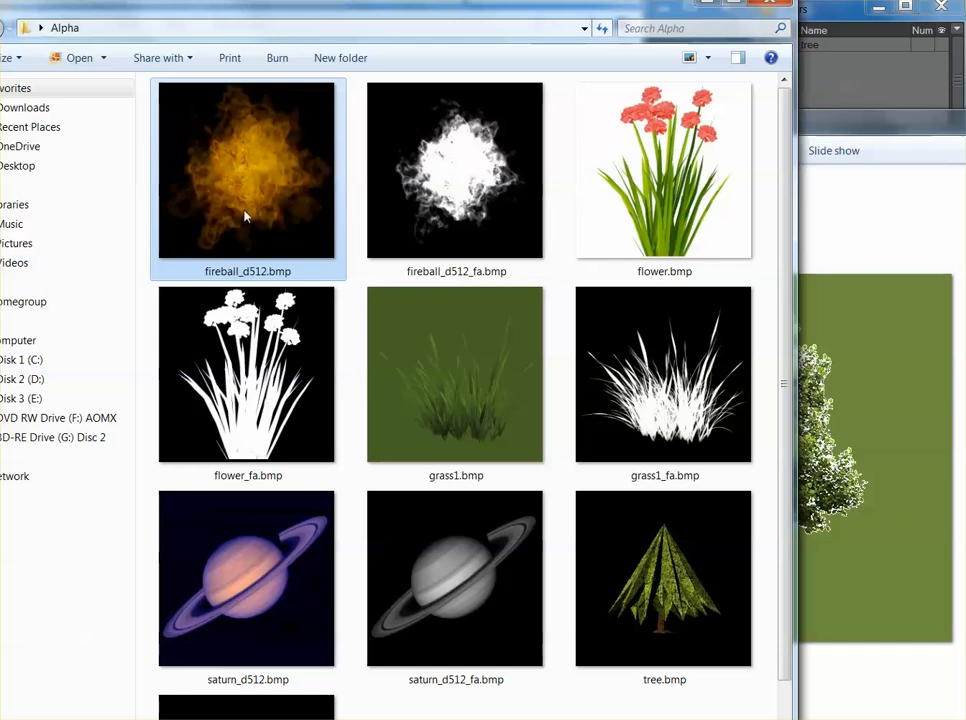
left_click(462, 178)
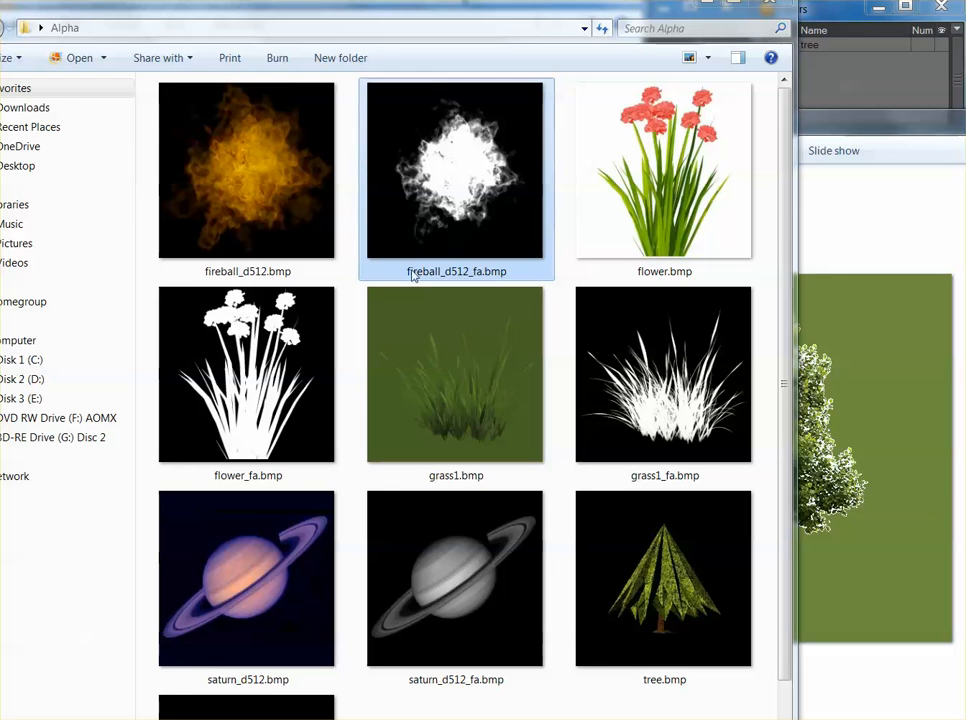
left_click(632, 268)
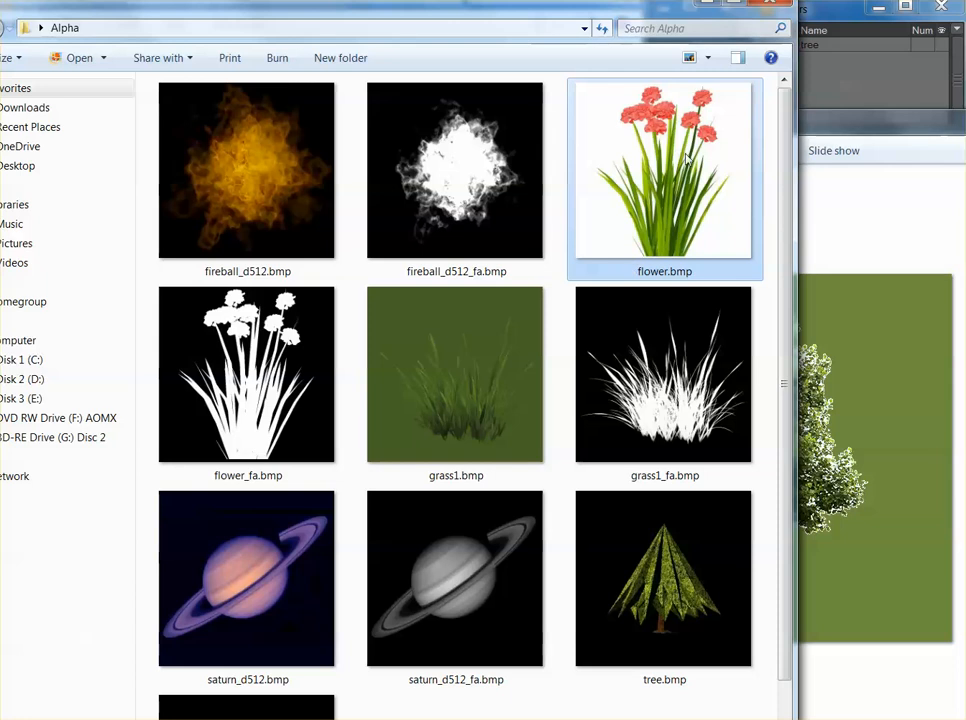
mouse_move(623, 110)
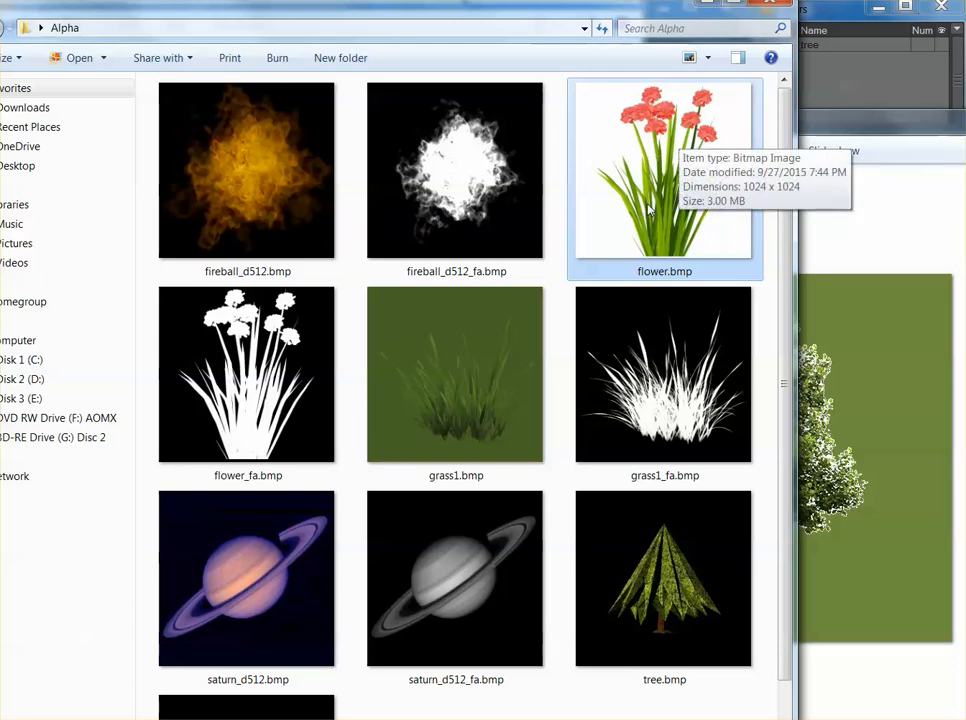
left_click(268, 375)
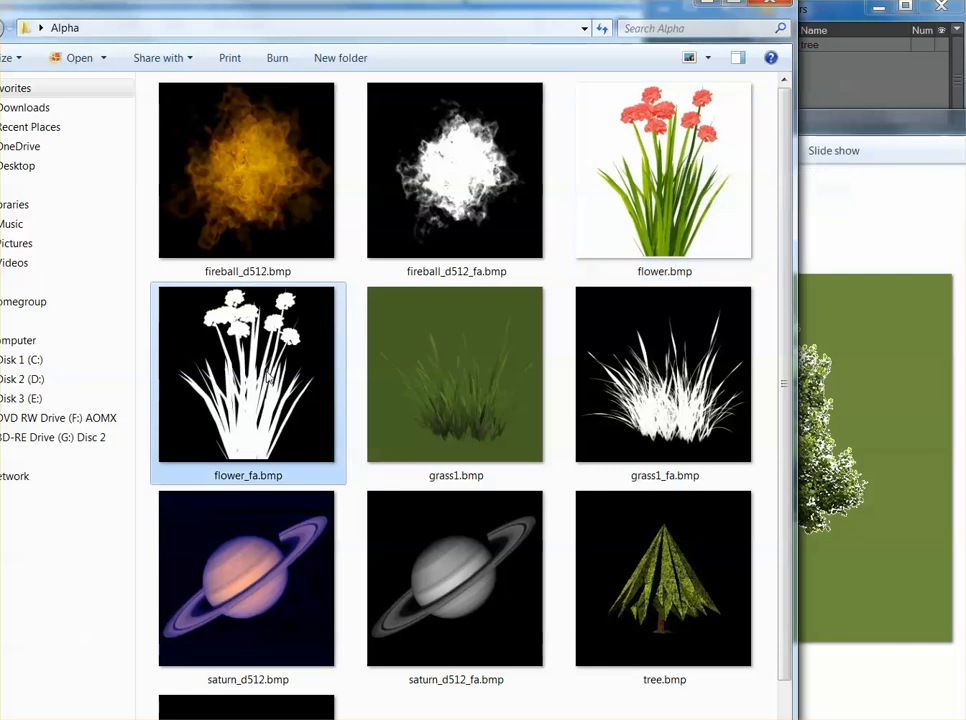
mouse_move(200, 360)
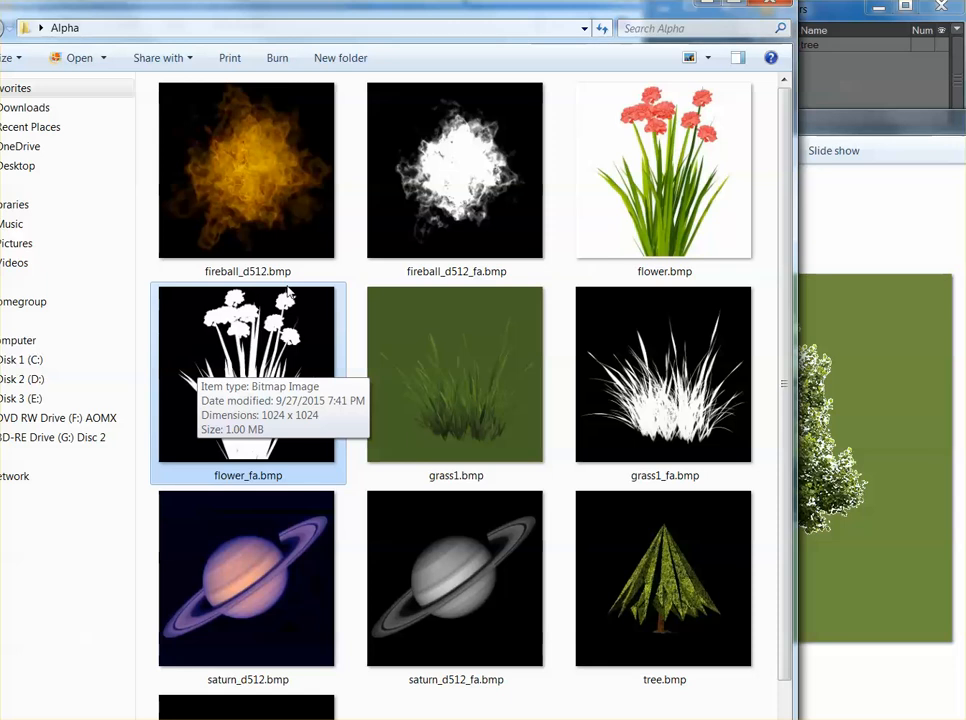
left_click(658, 190)
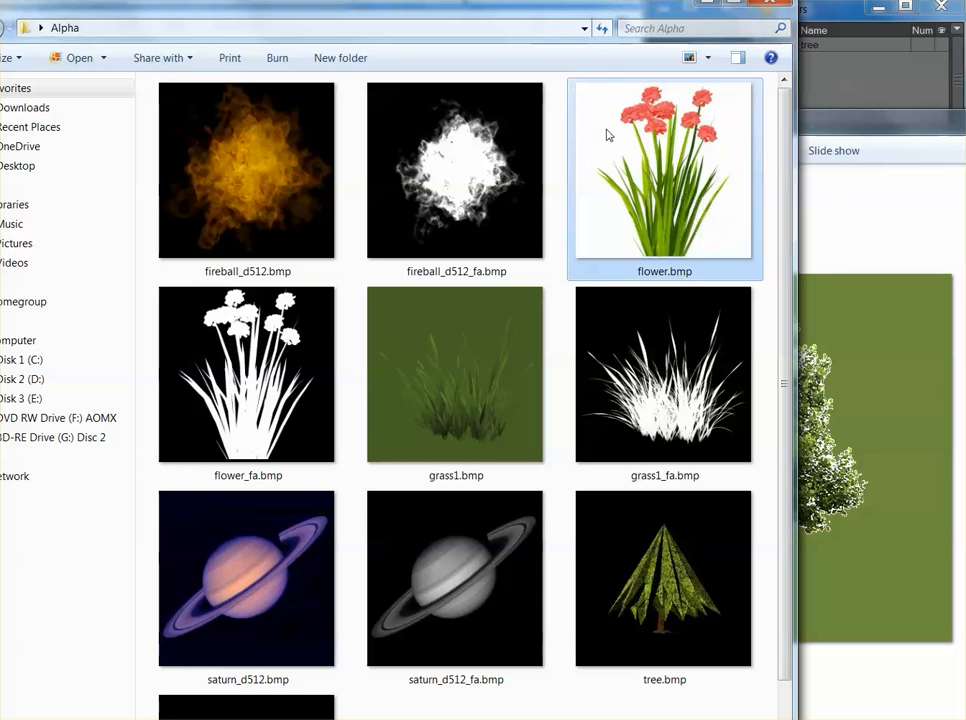
left_click(196, 319)
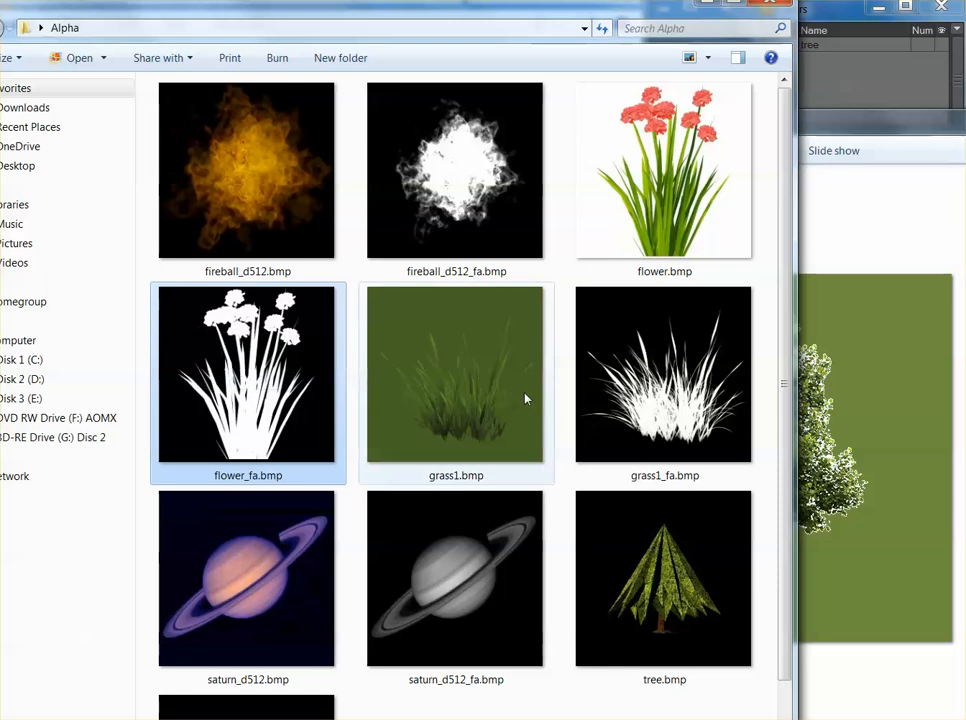
Compare grass1.bmp with grass1_fa.bmp and saturn_d512.bmp with saturn_d512_fa.bmp
left_click(468, 377)
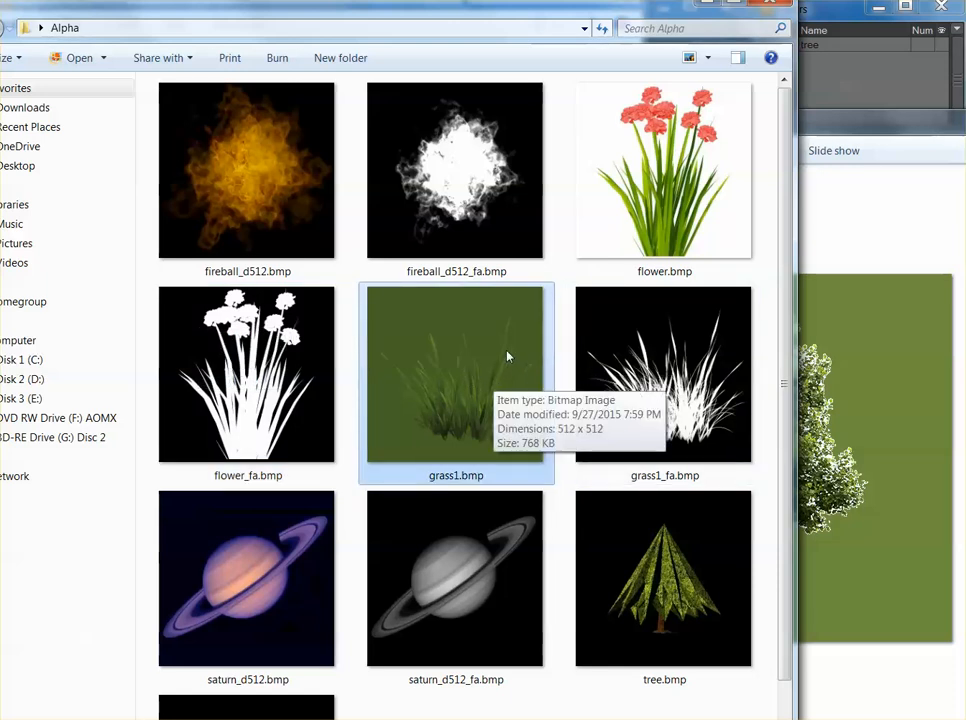
left_click_drag(430, 14, 429, 0)
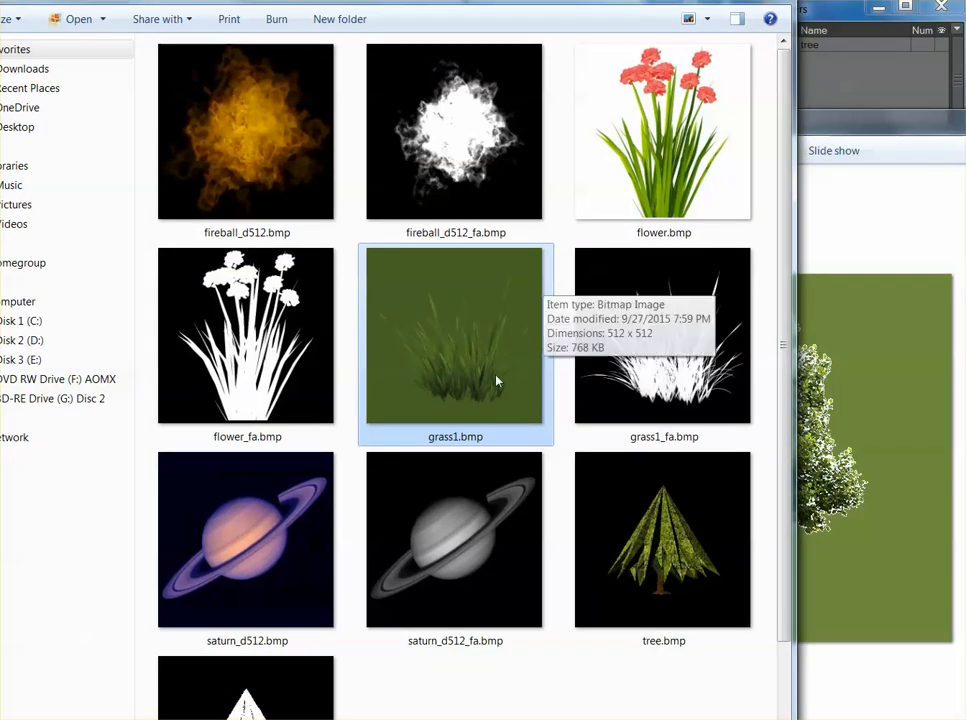
left_click(670, 372)
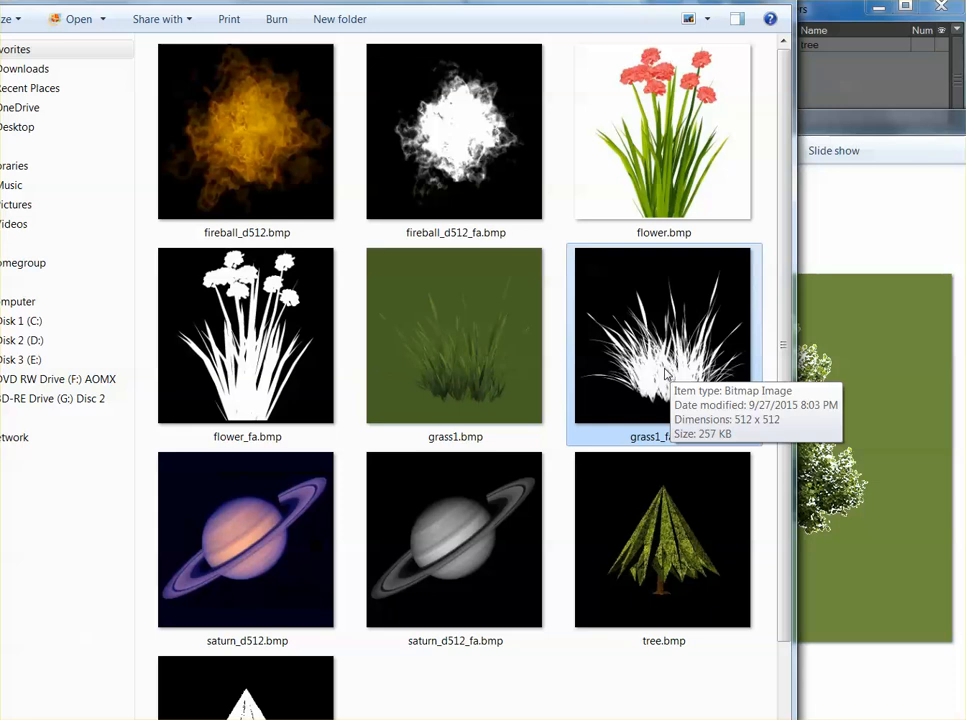
left_click(370, 515)
left_click(287, 524)
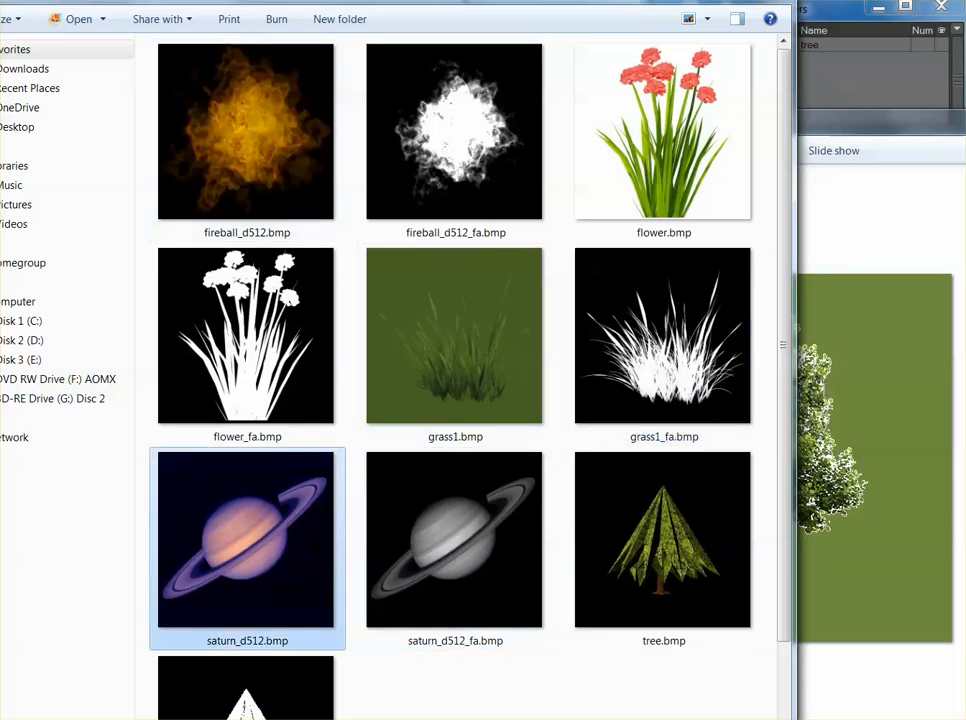
left_click_drag(262, 0, 274, 0)
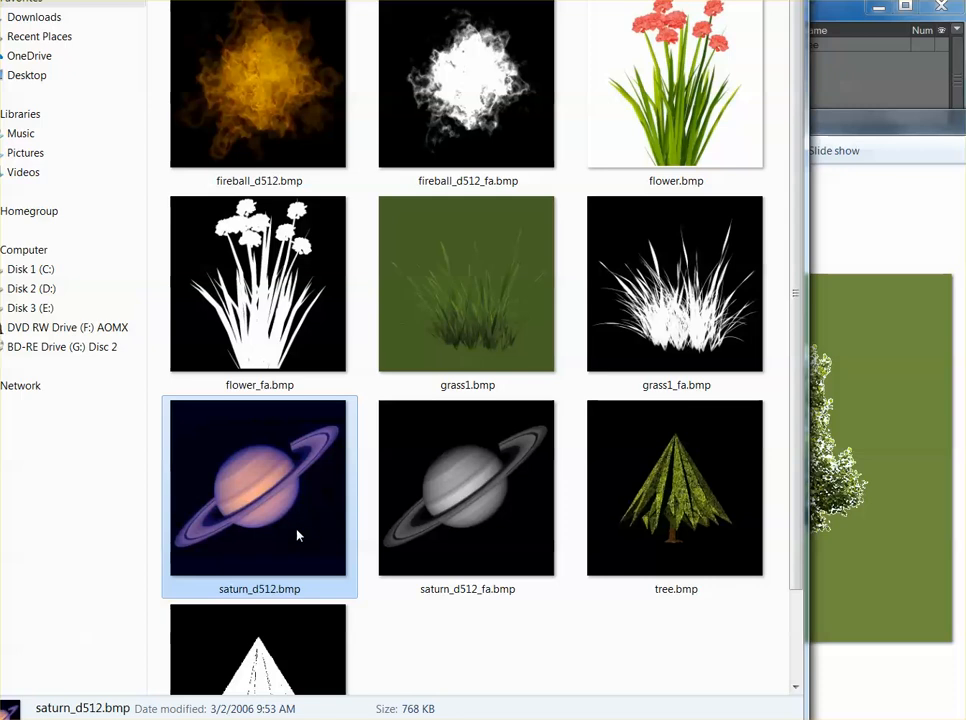
left_click(456, 494)
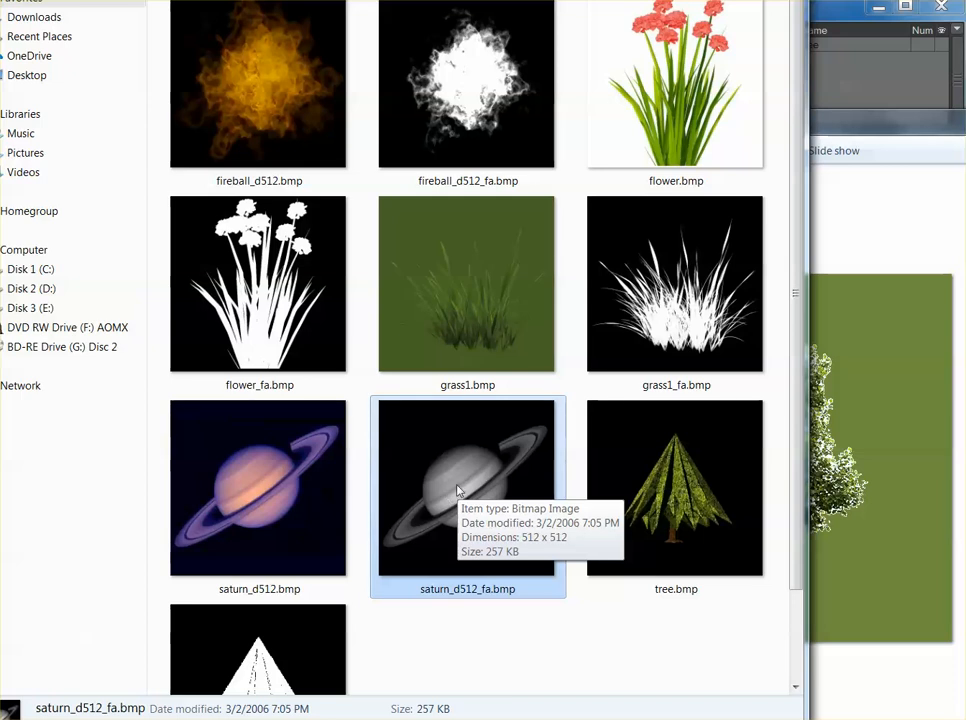
Compare tree.bmp with its mask tree_fa.bmp at the end of the Alpha folder
scroll(458, 488, "down", 2)
left_click(696, 392)
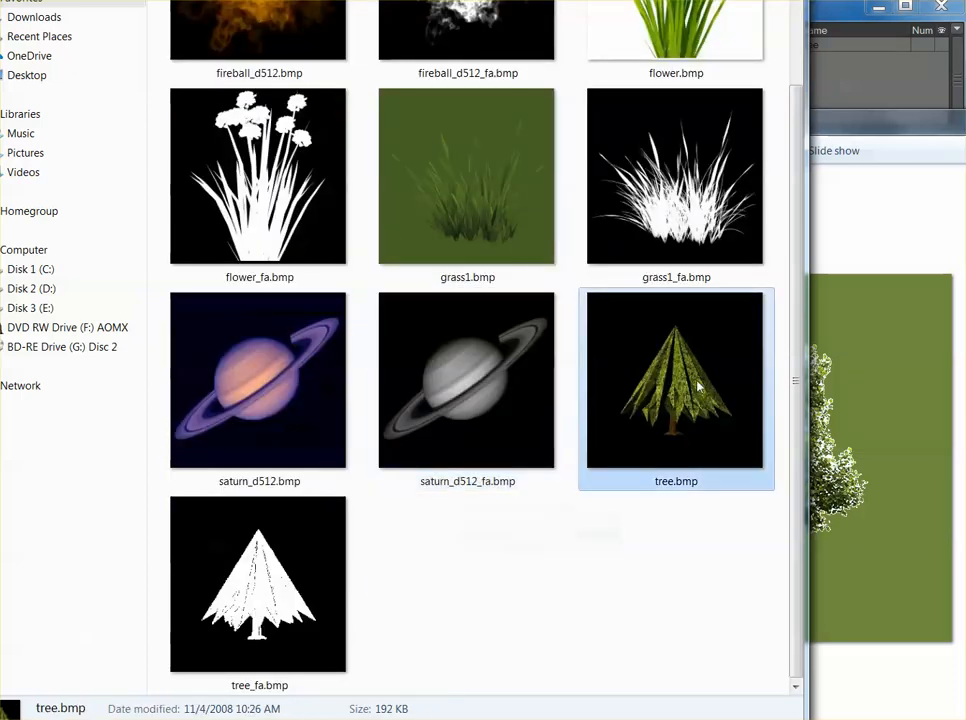
left_click(268, 598)
left_click(692, 384)
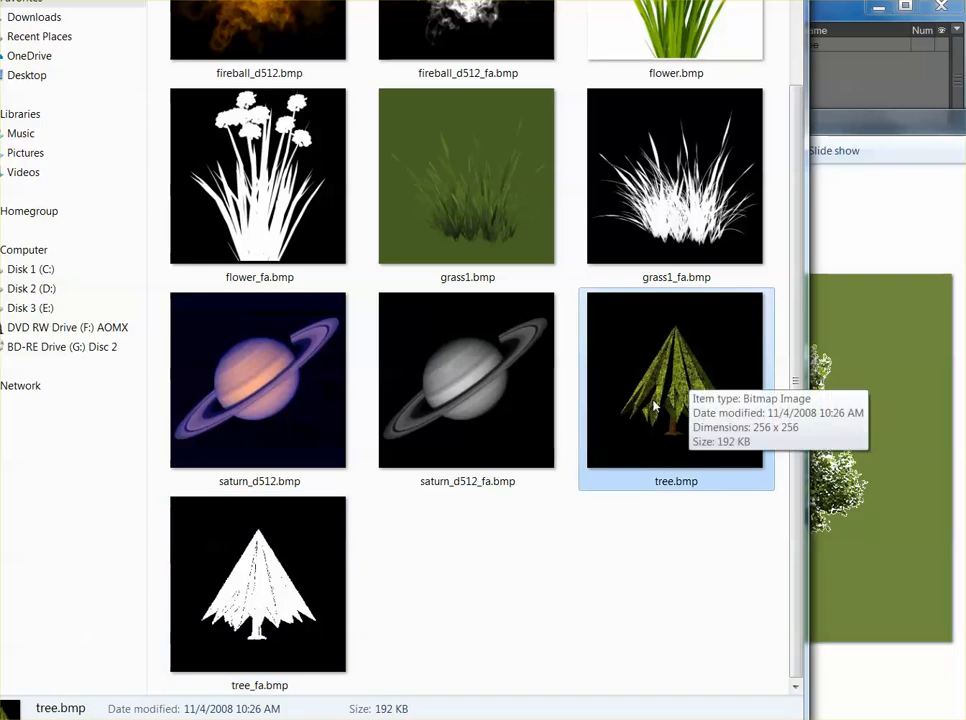
left_click(304, 557)
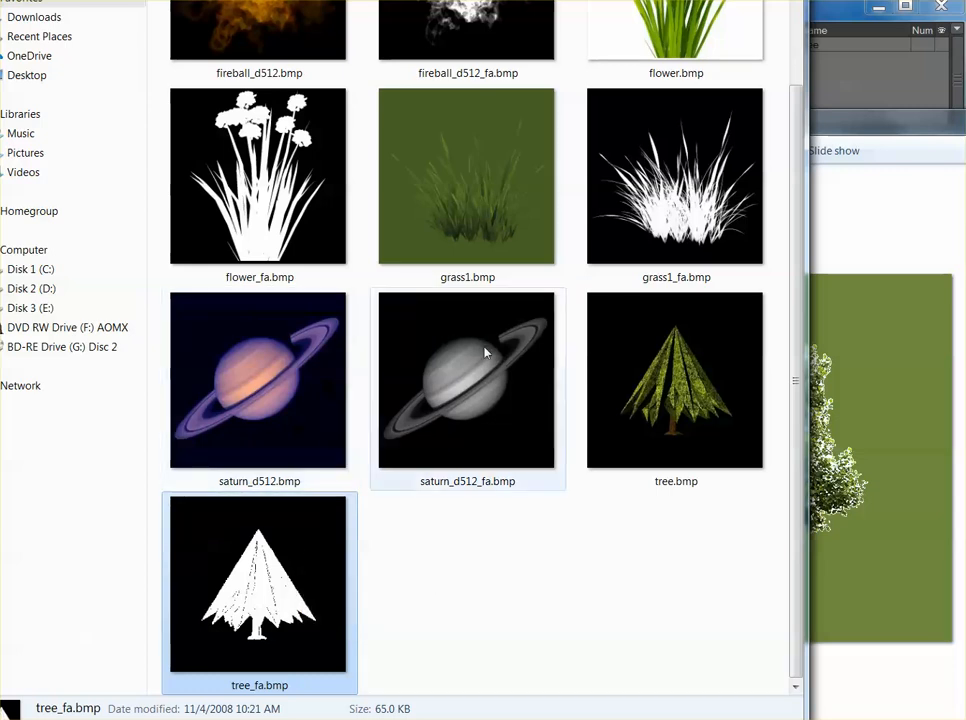
Bring the whole Alpha folder back into view and review the fireball texture against its mask
scroll(500, 340, "up", 1)
left_click_drag(318, 0, 343, 6)
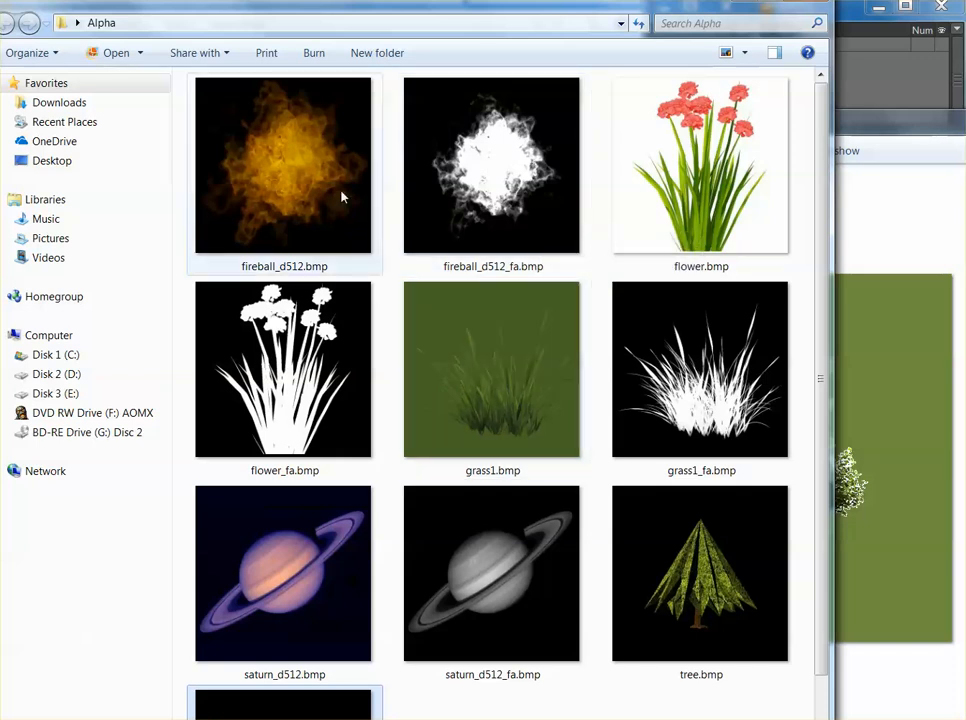
left_click(299, 178)
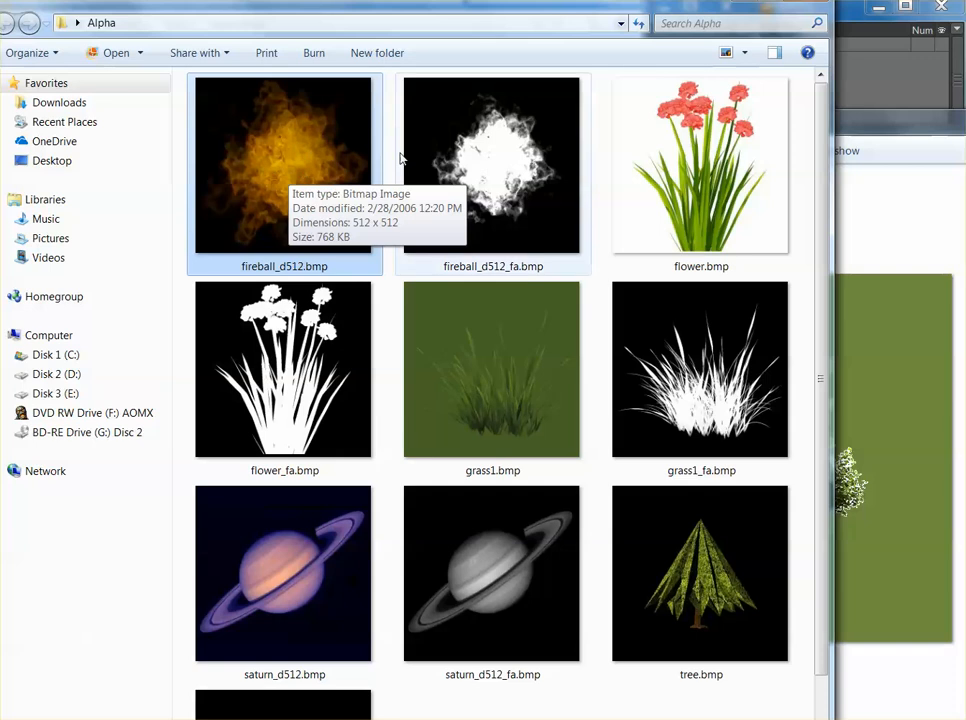
left_click(511, 150)
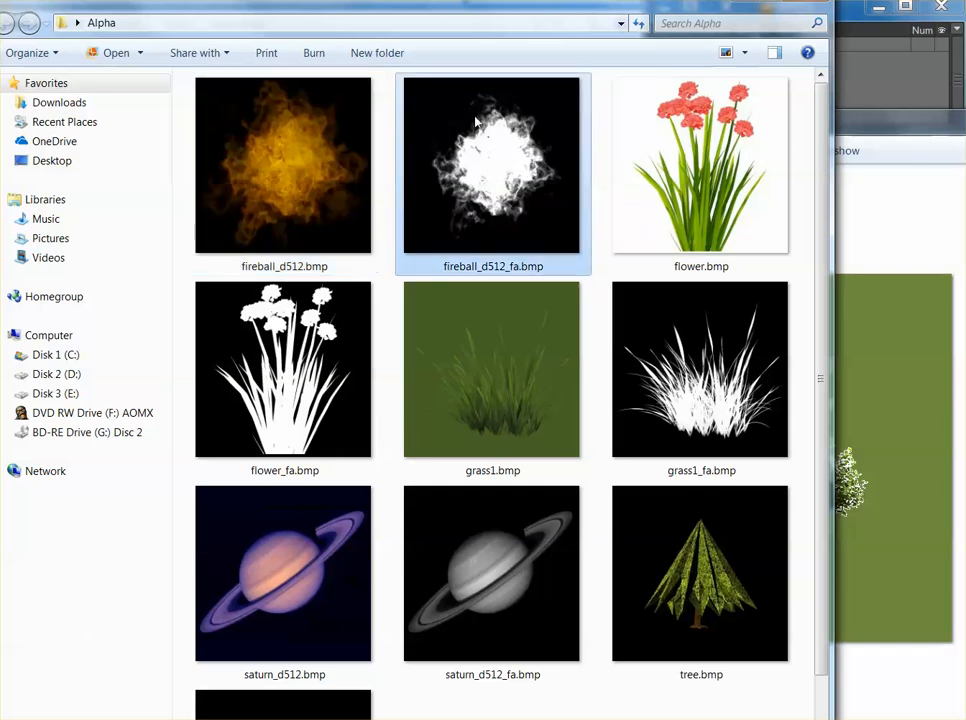
left_click(304, 170)
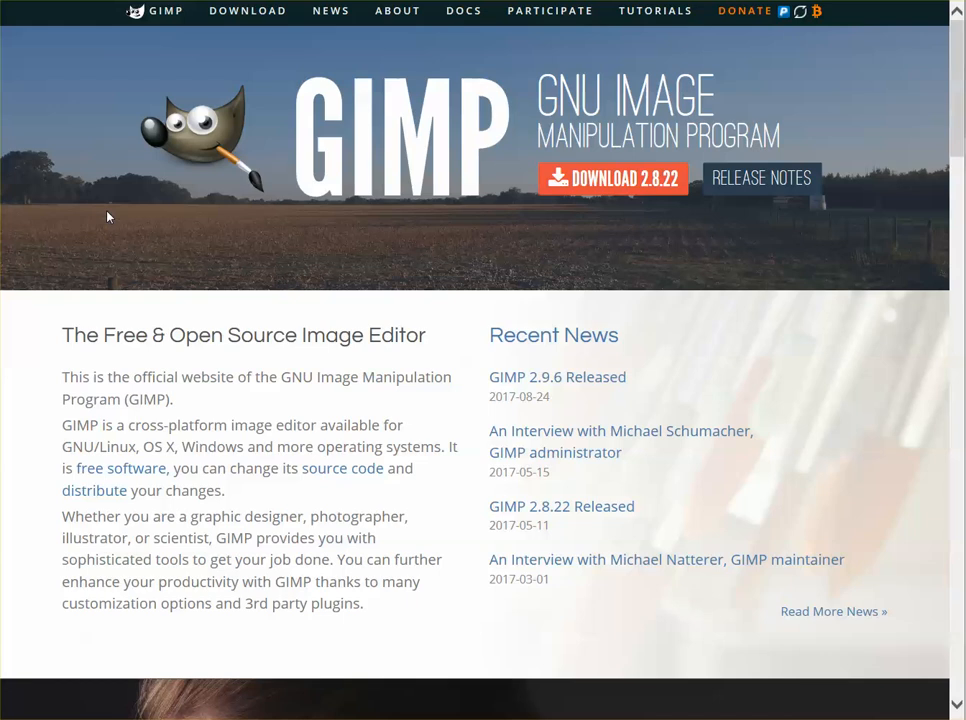
Return from the GIMP website to the Alpha folder and select fireball_d512.bmp and fireball_d512_fa.bmp as a pair
left_click(653, 14)
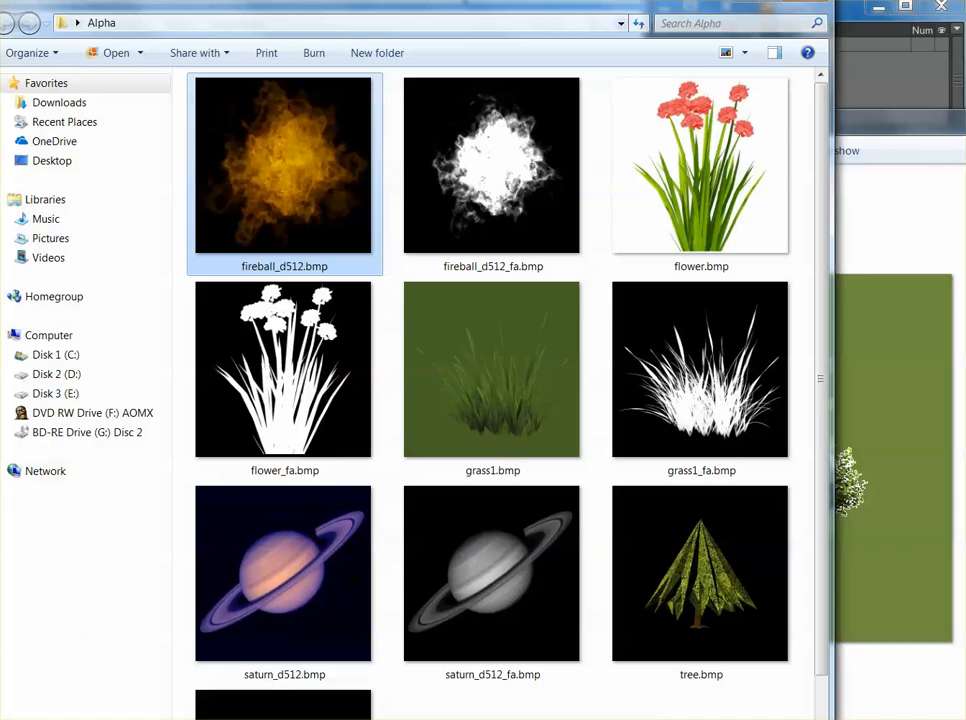
left_click(462, 182)
left_click(325, 188)
left_click(458, 185)
left_click(323, 194)
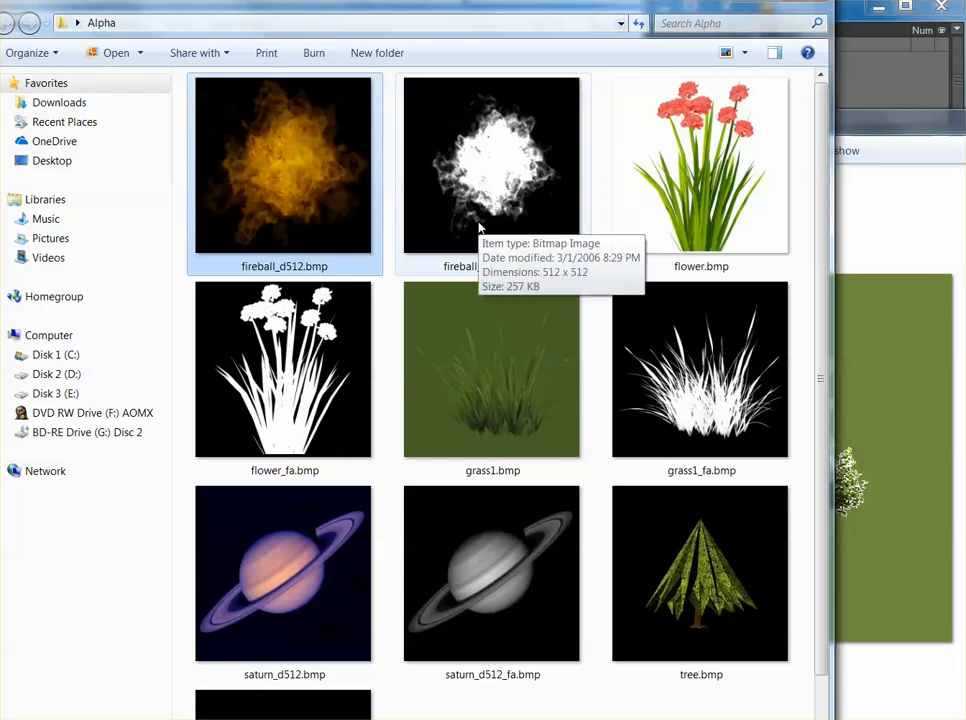
left_click(453, 178, "ctrl")
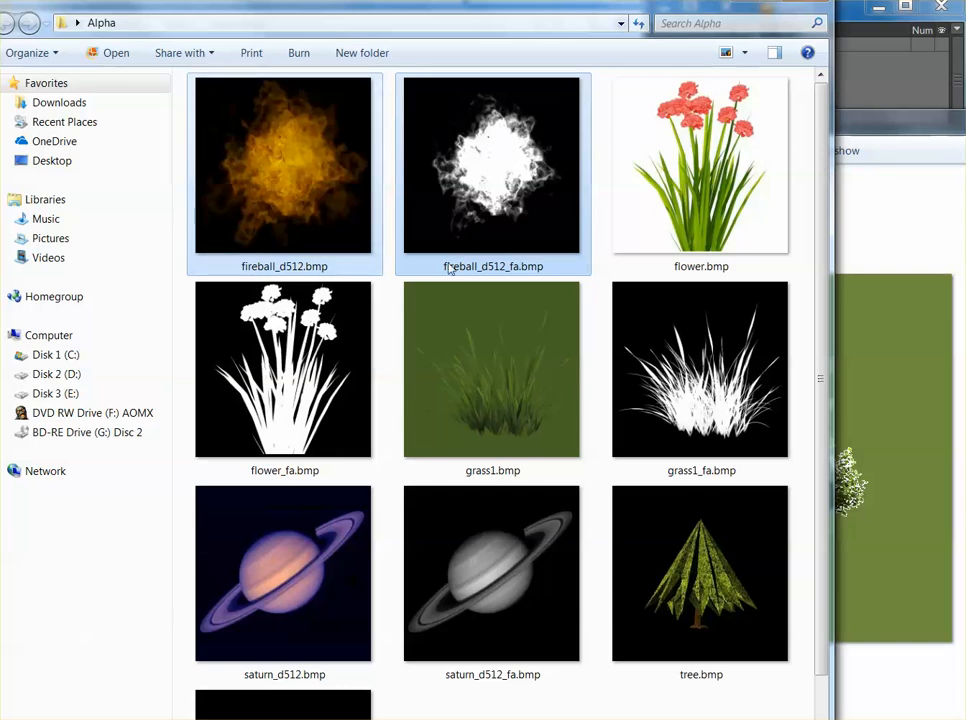
Bring the small_tree mask and texture images forward and compare them again
left_click(296, 184)
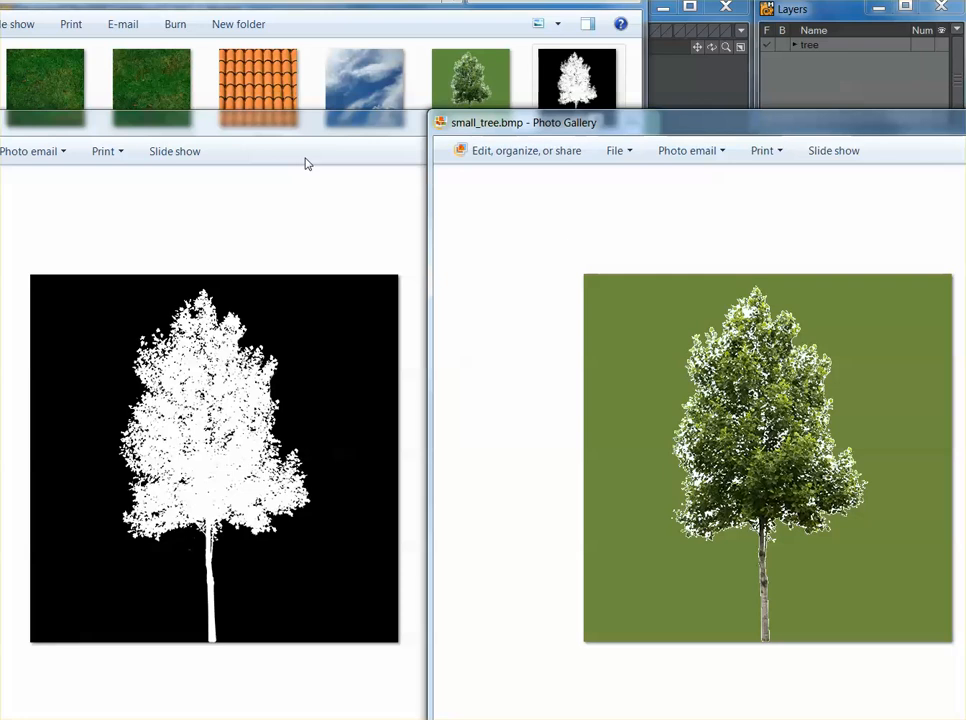
left_click(295, 123)
left_click(711, 157)
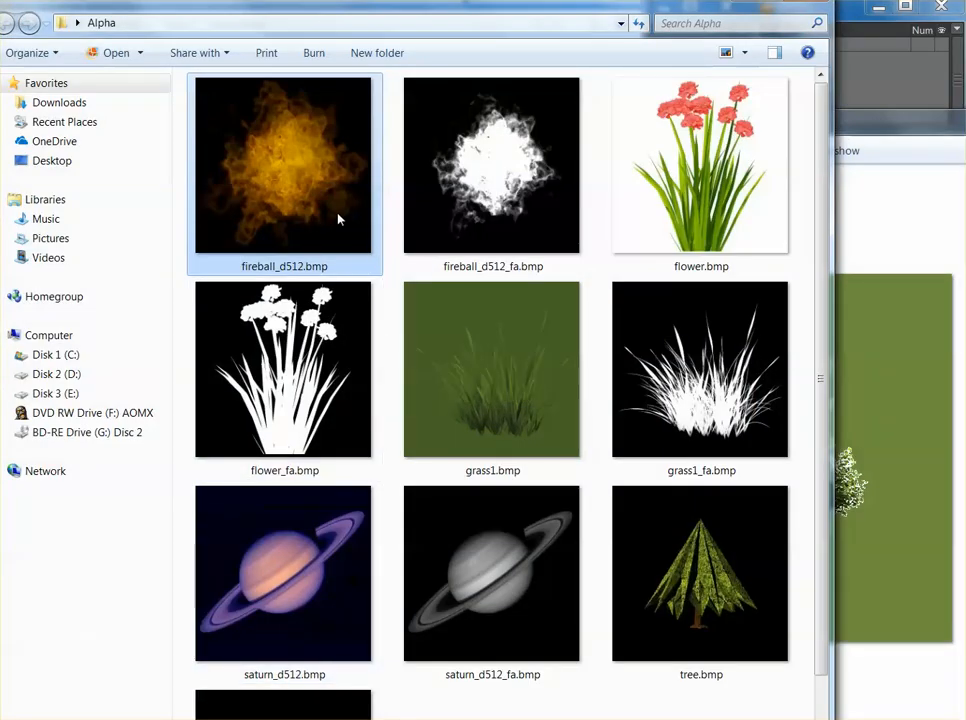
Open flower.bmp from the Alpha folder in Photoshop
right_click(703, 189)
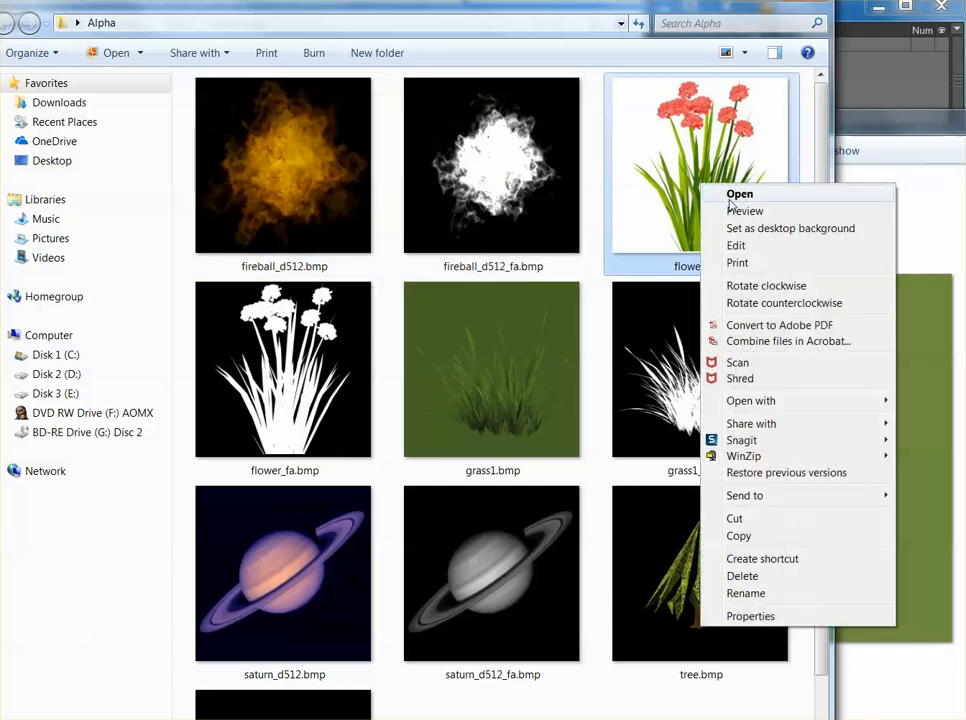
mouse_move(776, 405)
left_click(958, 420)
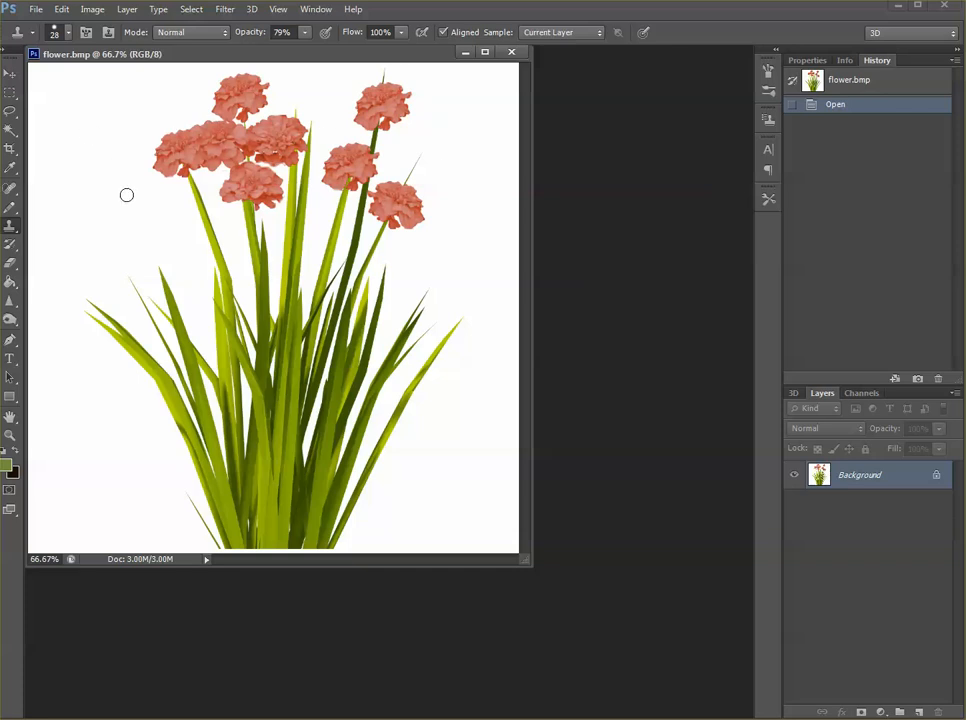
Select the white background around the flowers with the Magic Wand, leaving it unfilled
left_click(11, 131)
left_click(101, 135)
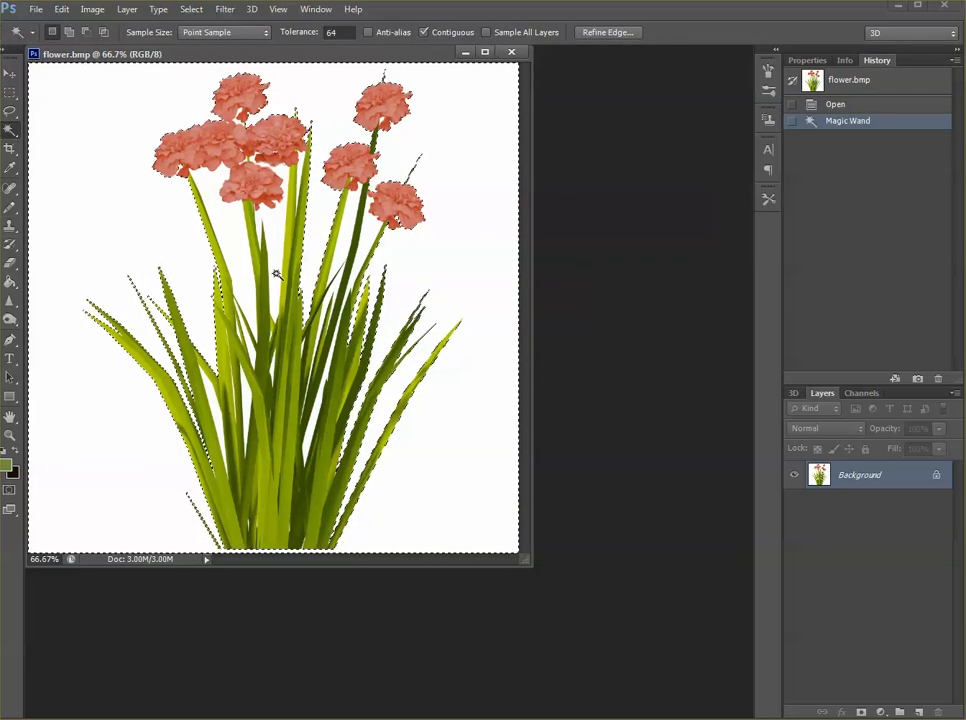
key("Delete")
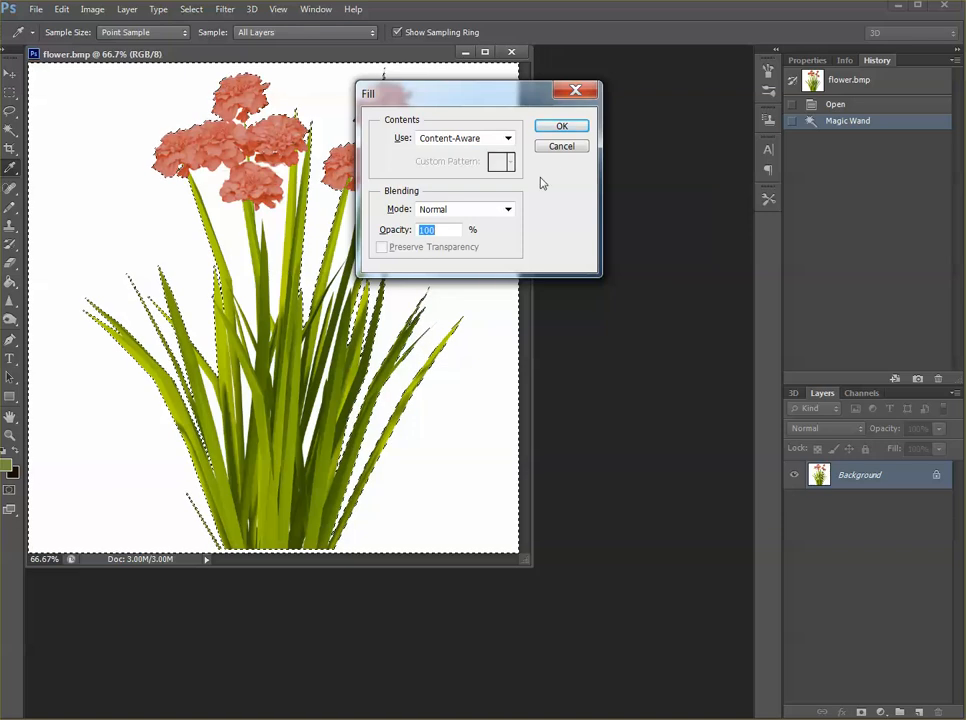
key("Escape")
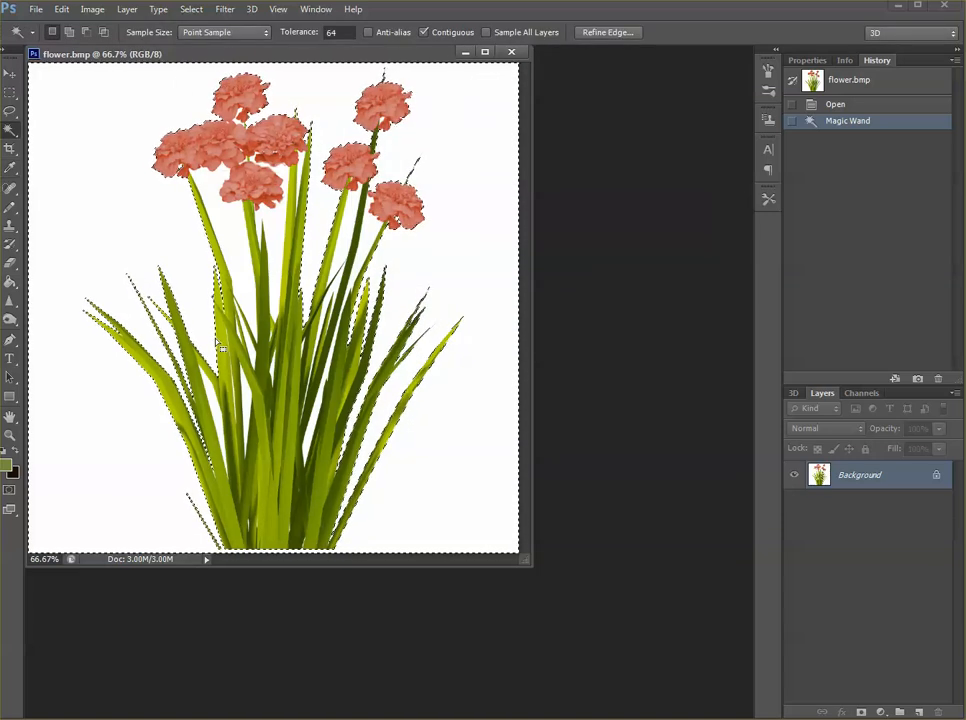
Invert the selection from the white background to the flowers and cut the flowers out of the Background layer
left_click(91, 9)
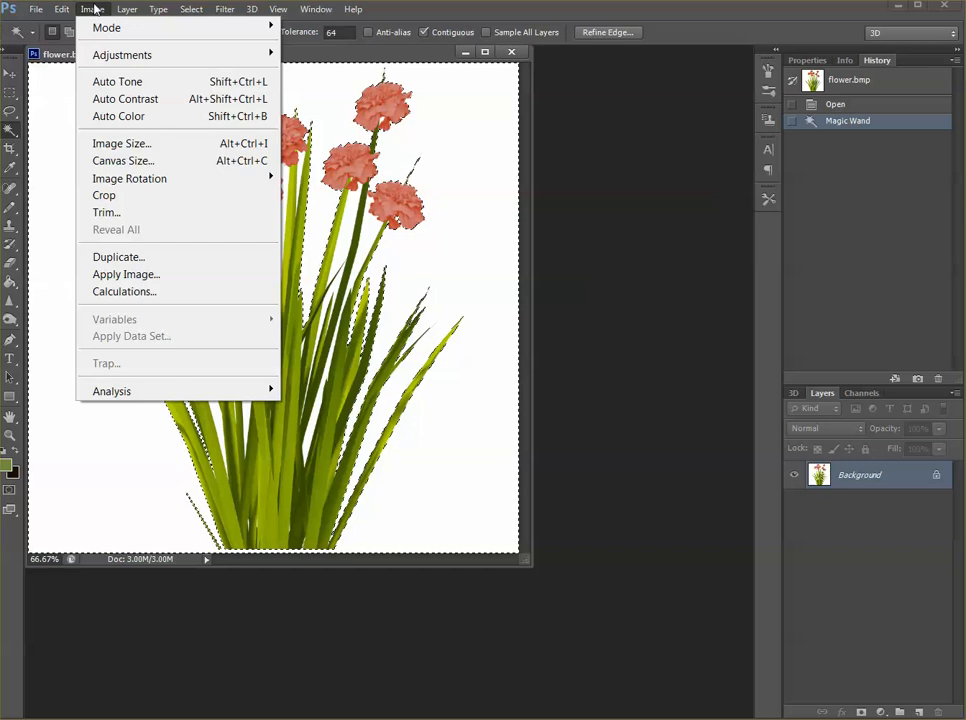
left_click(240, 624)
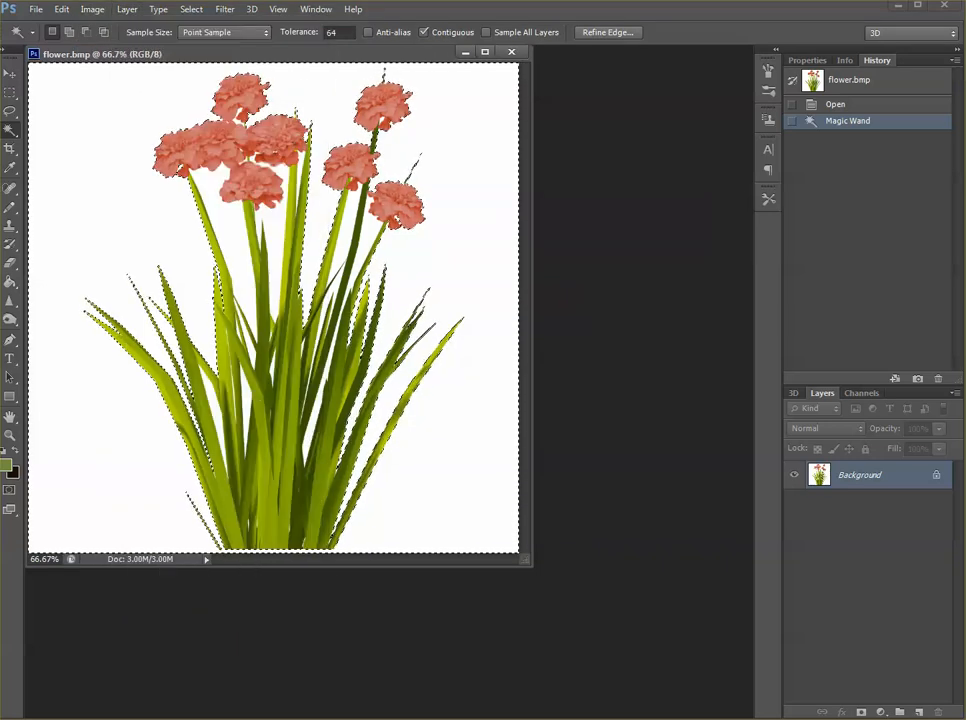
left_click(191, 10)
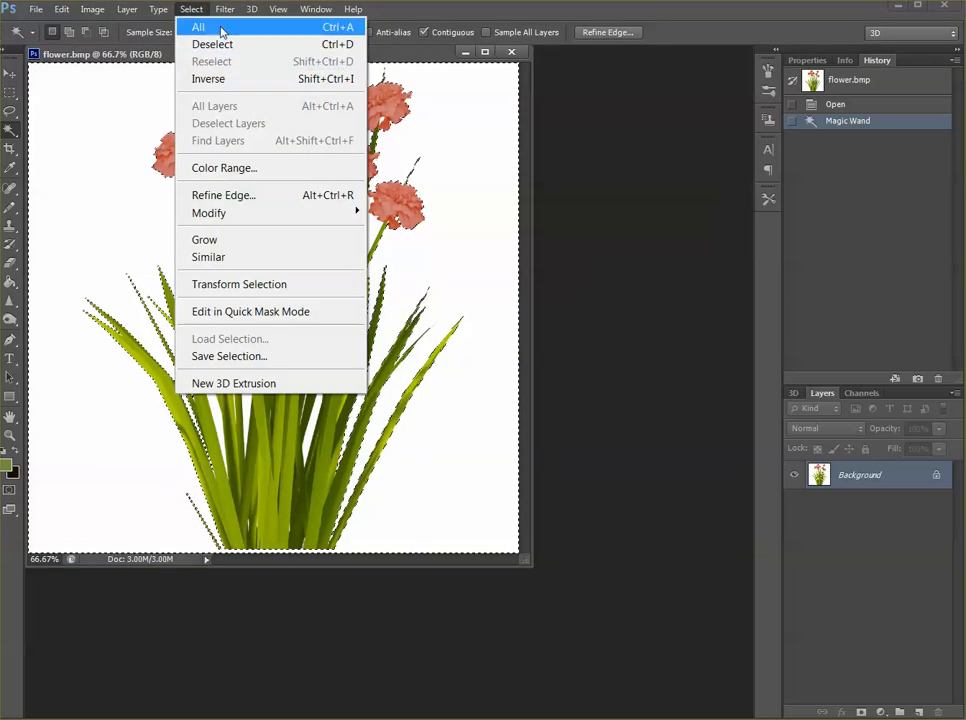
left_click(215, 79)
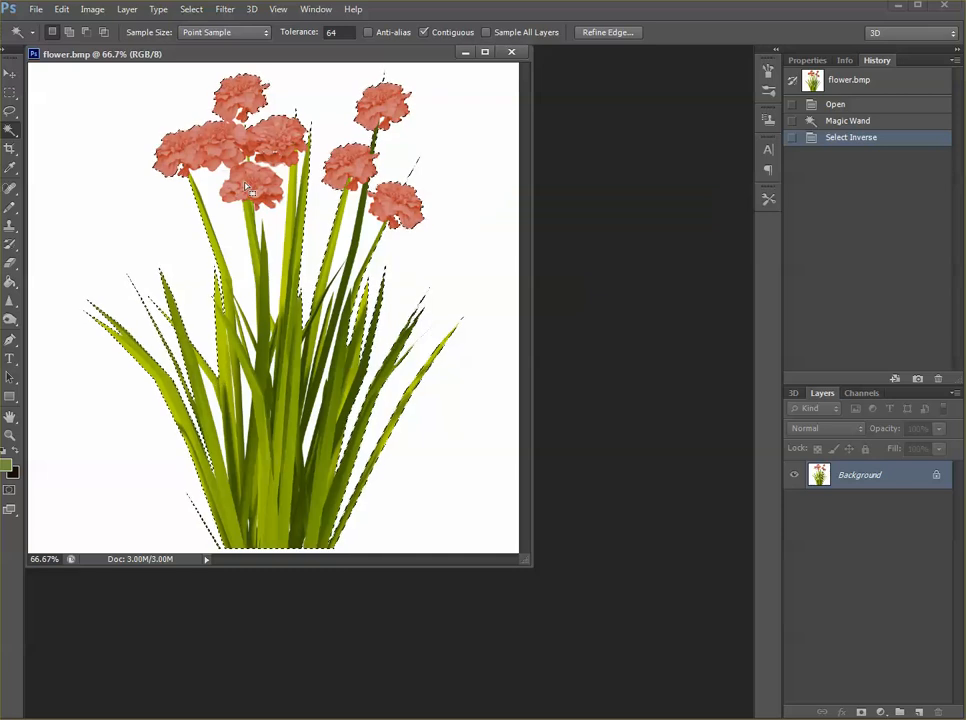
left_click(61, 10)
left_click(78, 116)
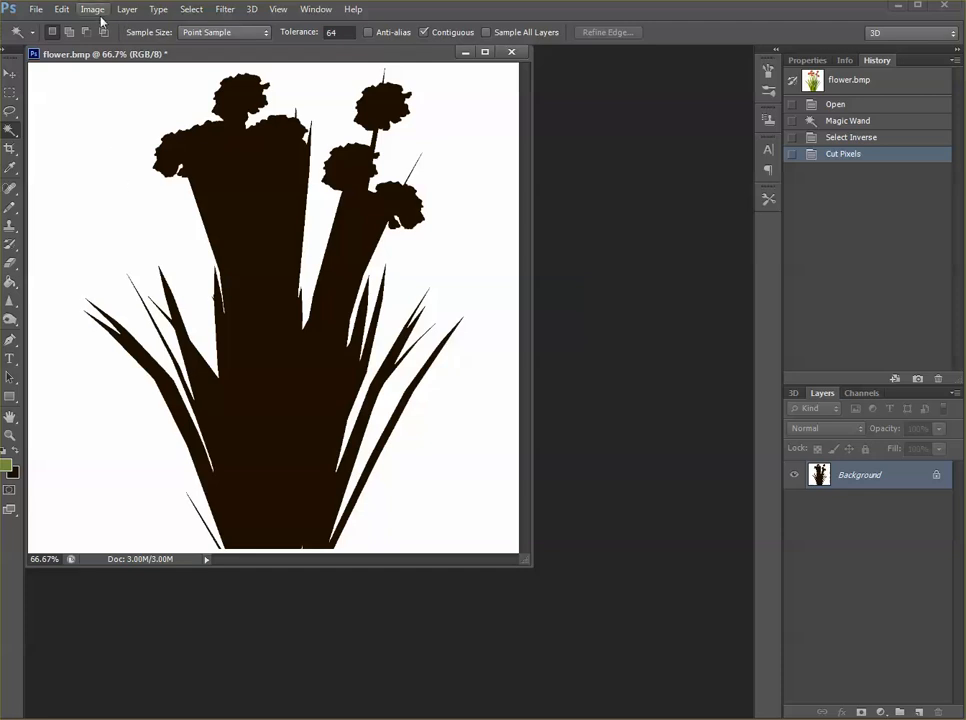
Try to swap the silhouette and background by repeatedly selecting the whole canvas and inverting the selection
left_click(191, 9)
left_click(198, 26)
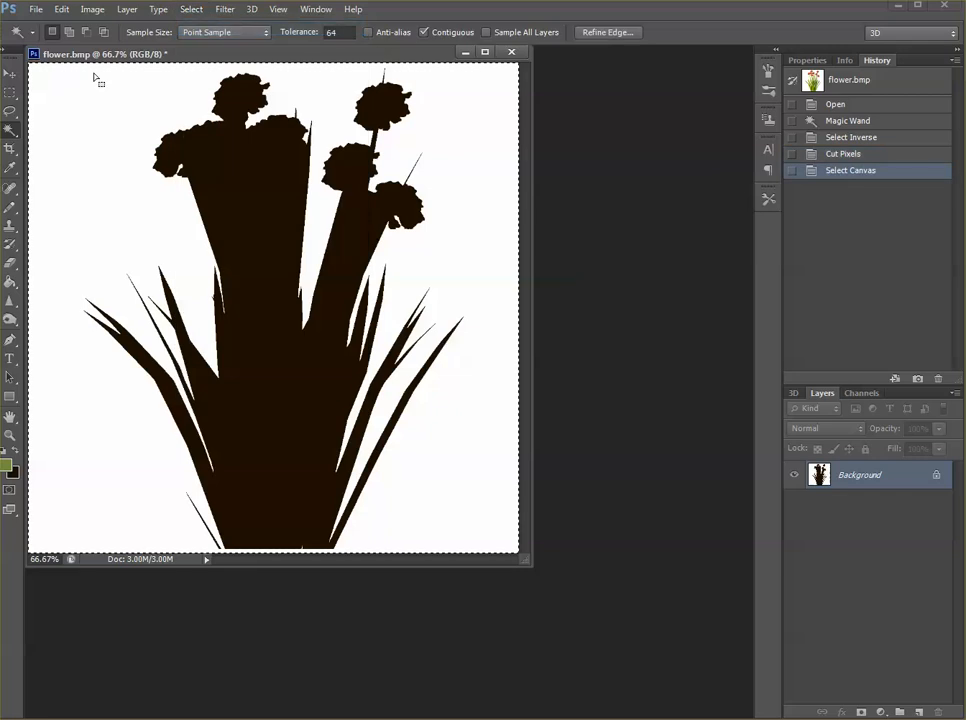
left_click(191, 9)
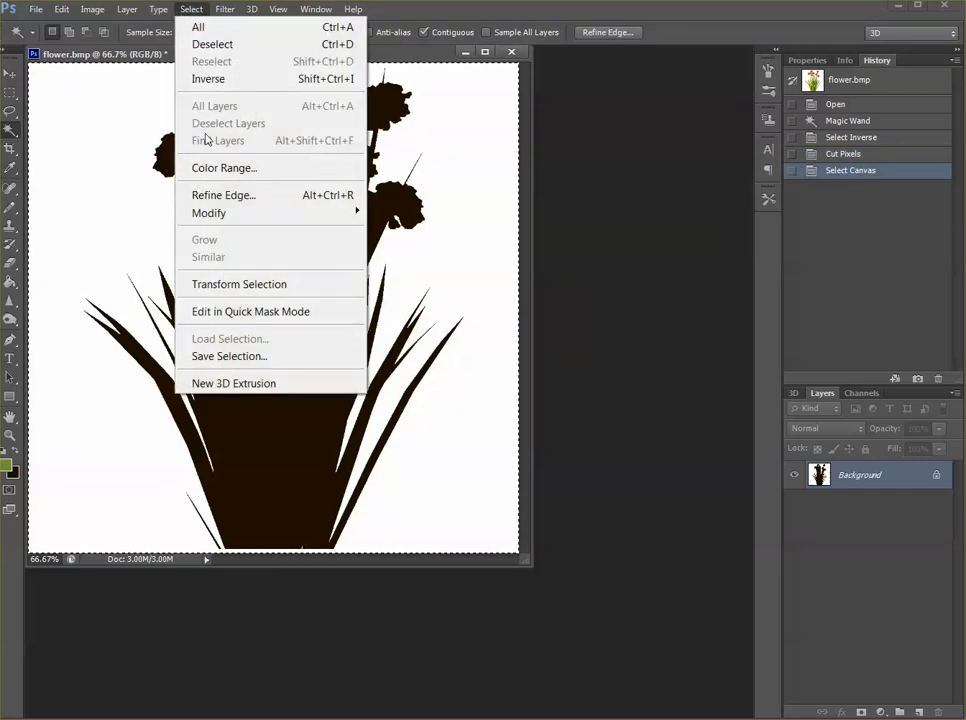
left_click(208, 80)
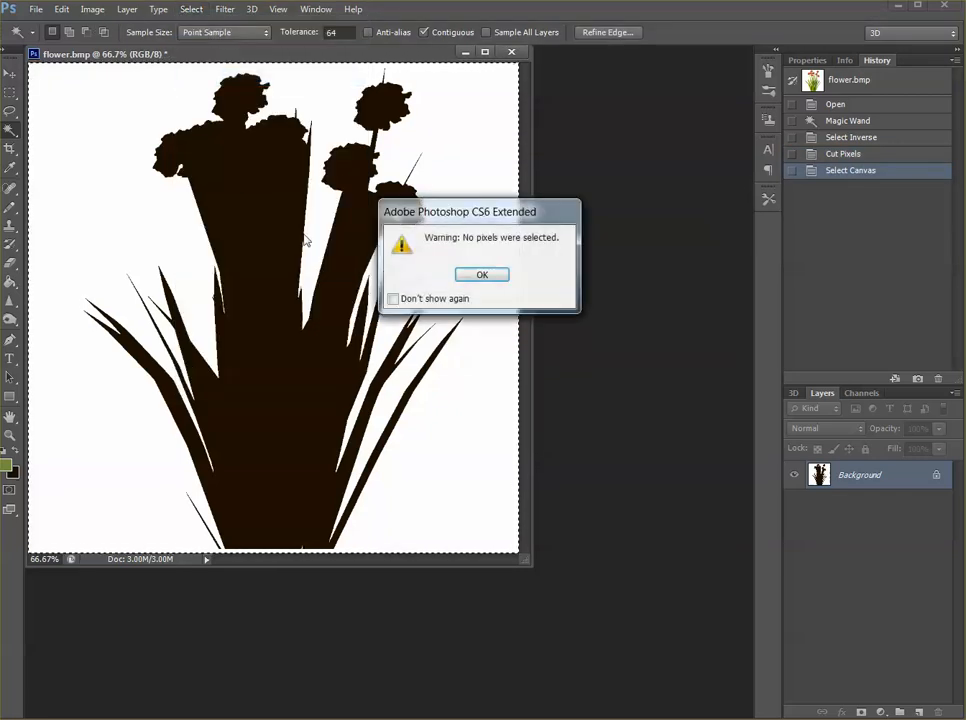
left_click(483, 274)
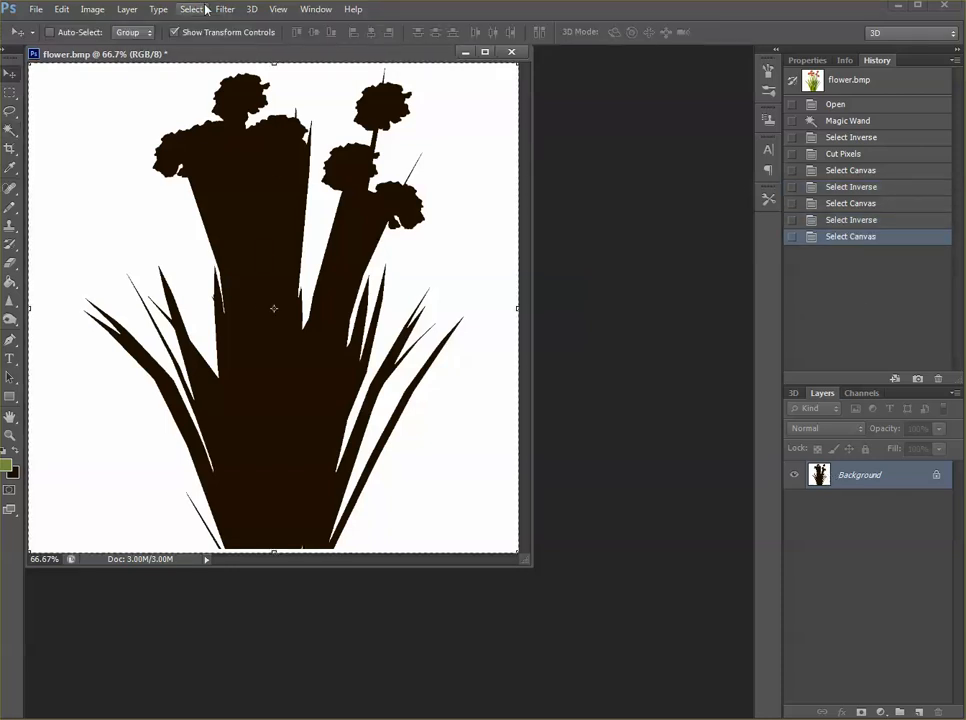
left_click(191, 9)
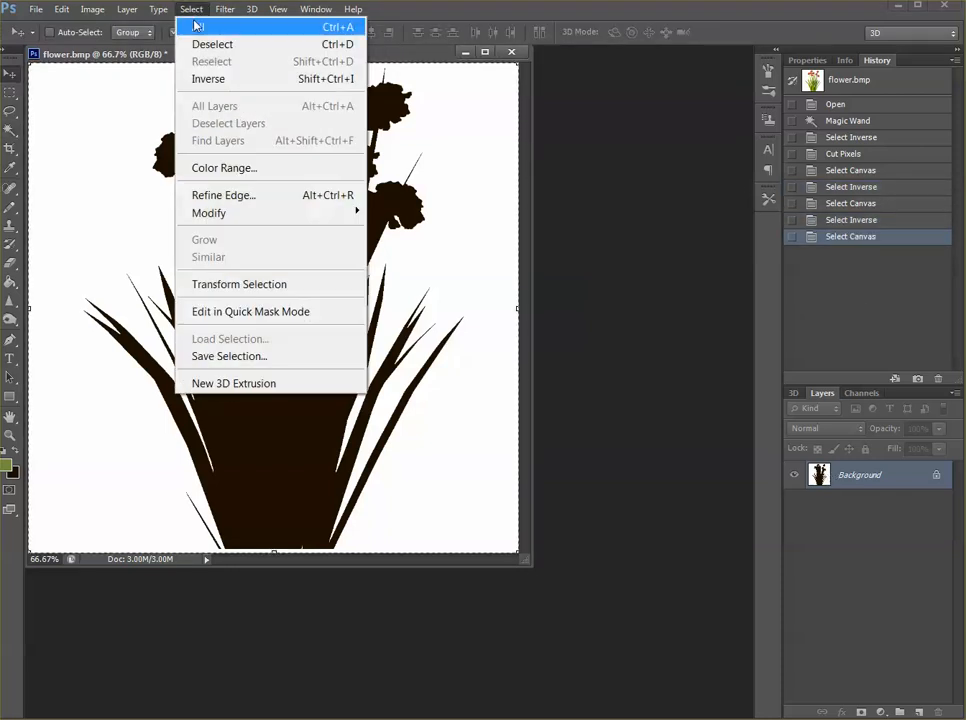
left_click(210, 80)
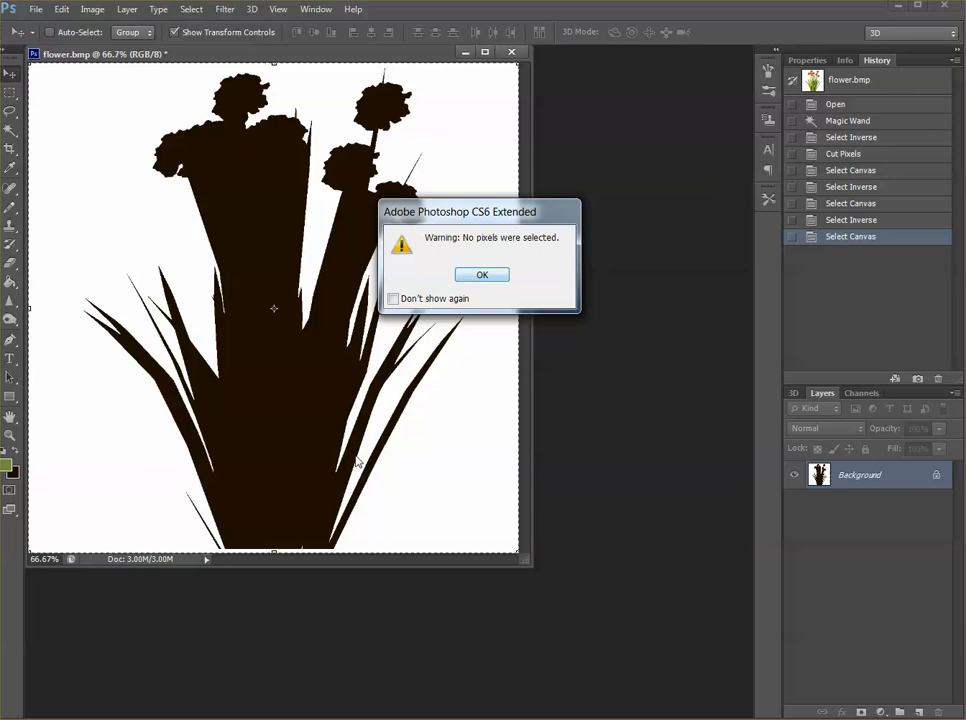
left_click(490, 276)
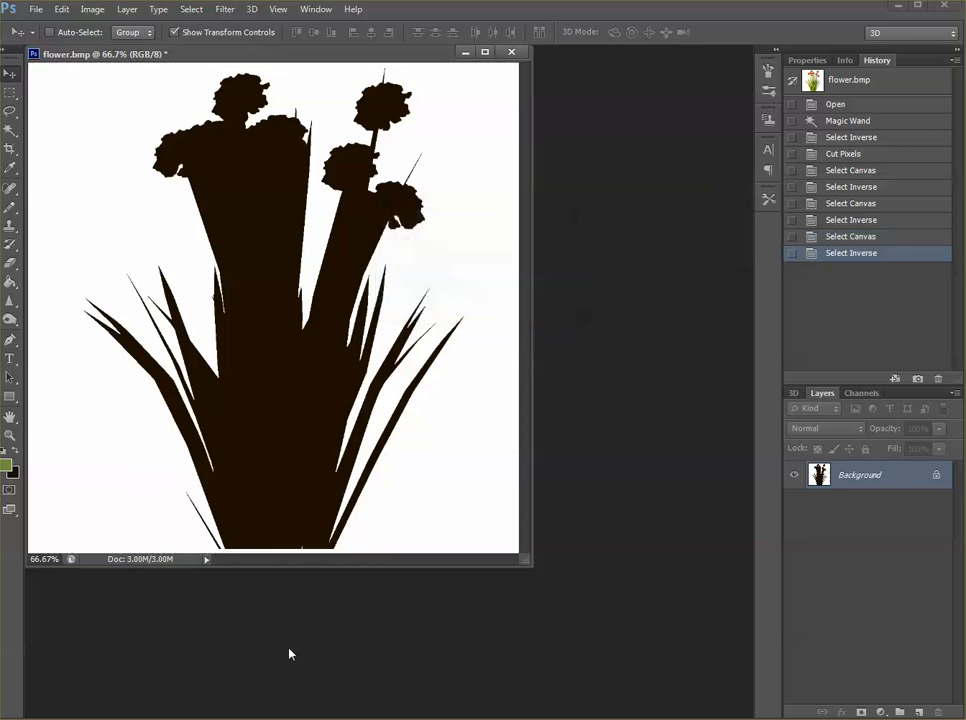
key("ctrl+a")
key("ctrl+shift+i")
Save the silhouette image as flowermask in the Alpha folder, in BMP format with the Windows file format and 24-bit depth
left_click(35, 10)
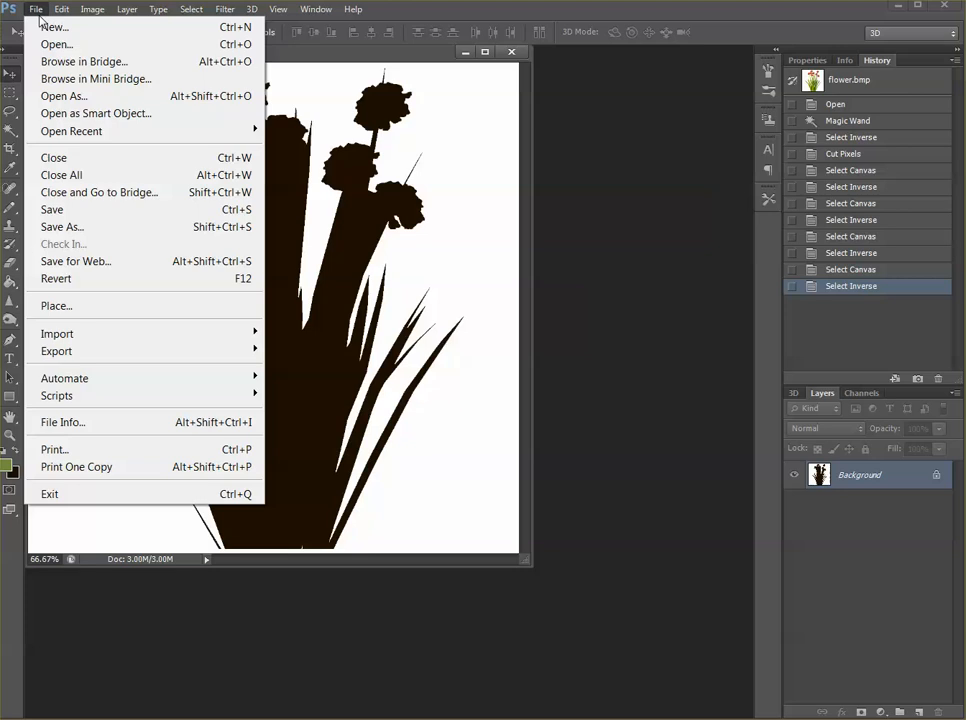
left_click(70, 227)
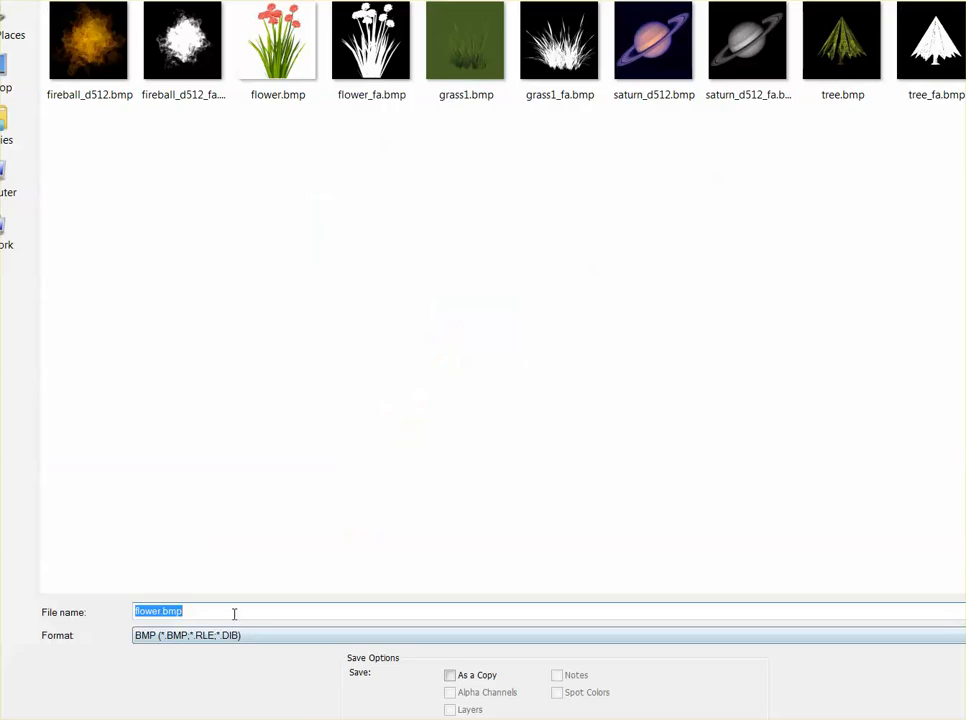
left_click(234, 613)
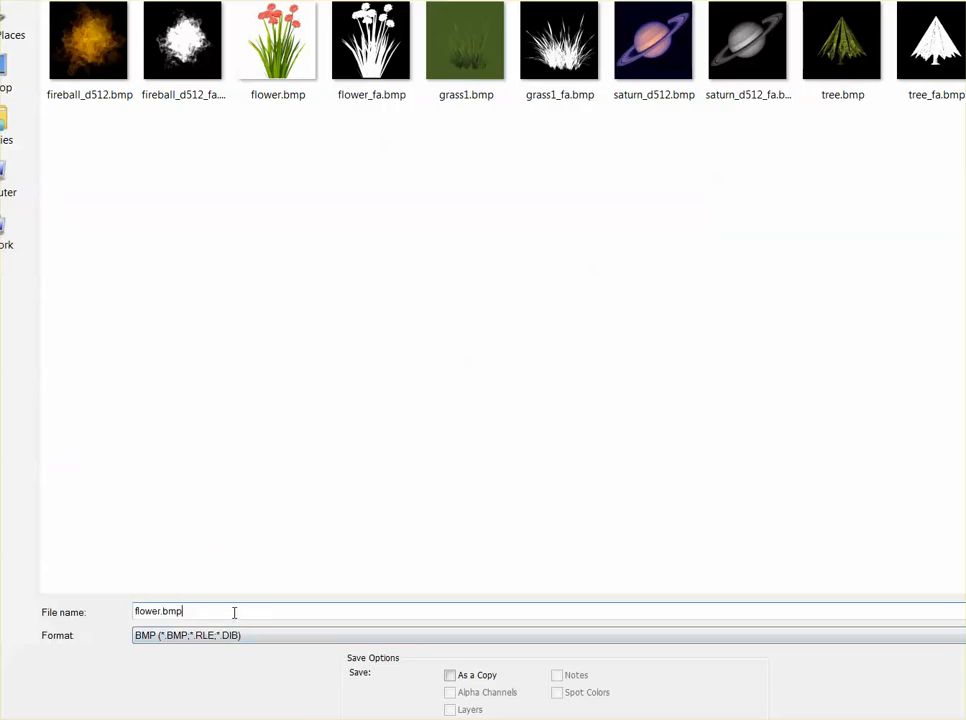
key("BackSpace")
key("BackSpace")
key("BackSpace")
key("BackSpace")
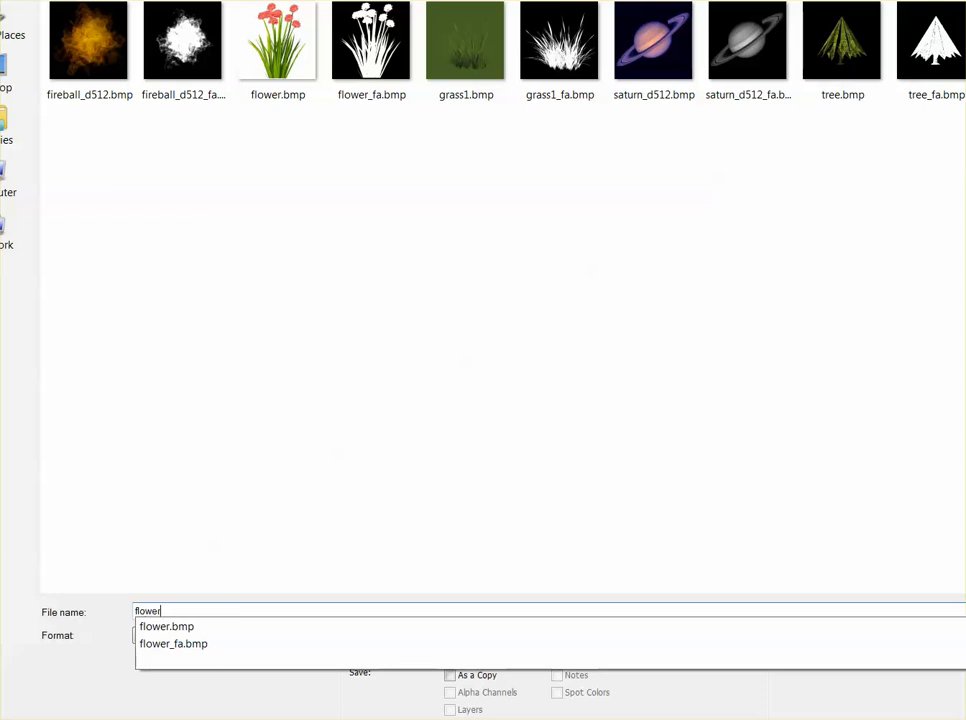
type("mask")
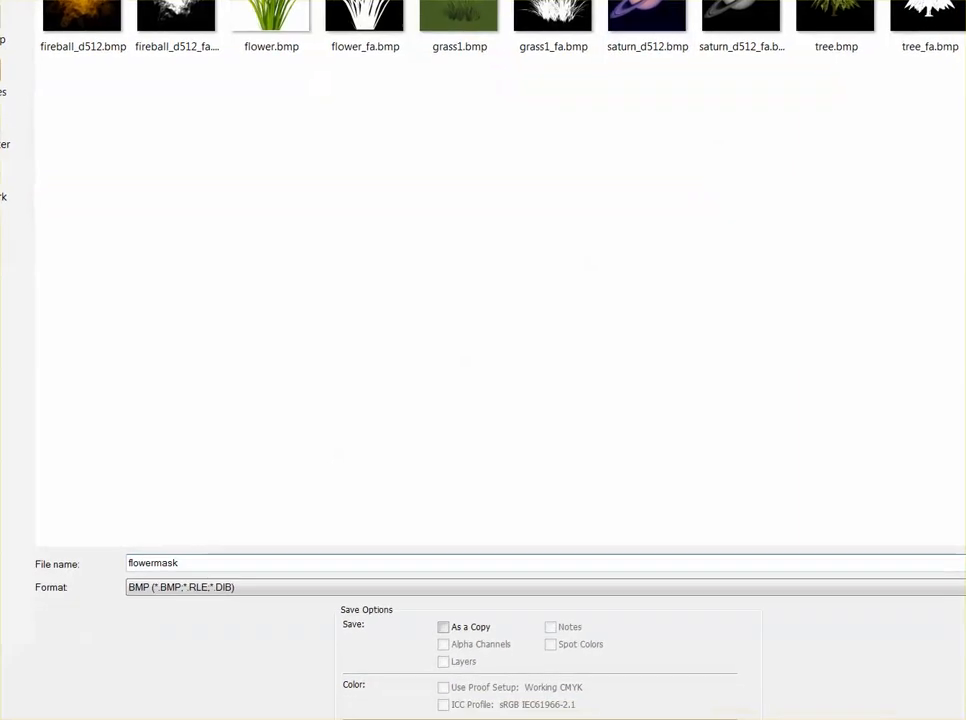
key("Return")
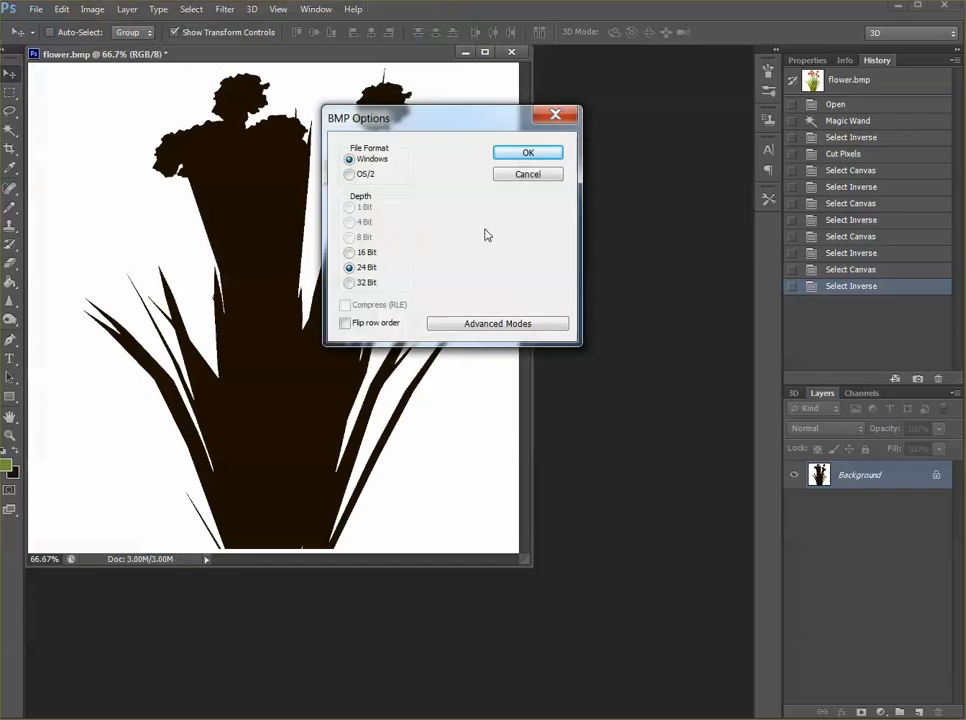
left_click(528, 151)
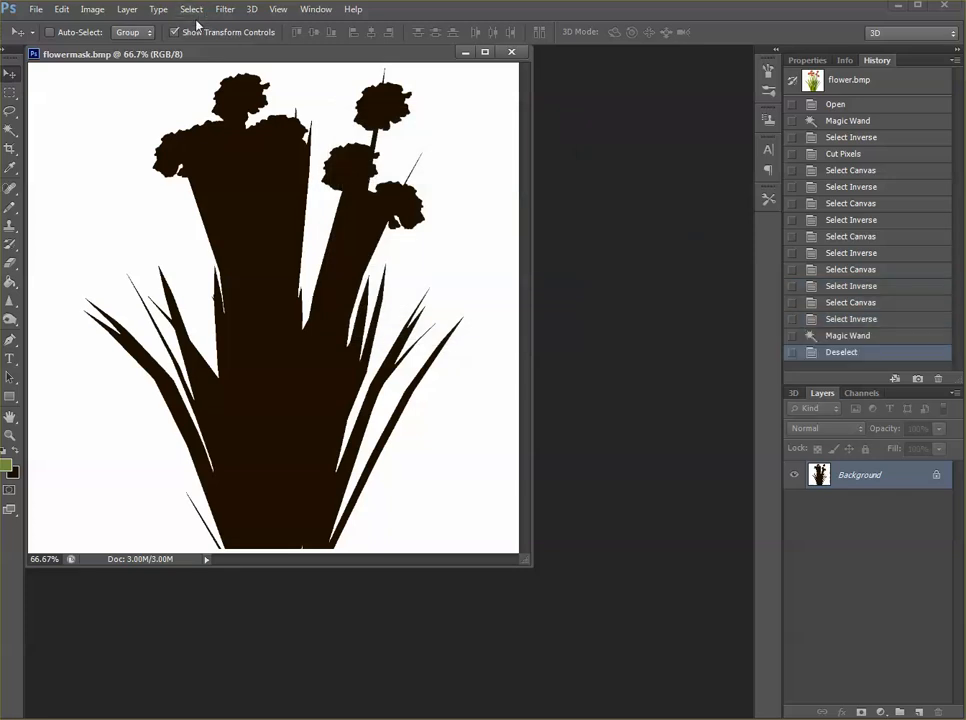
Invert the colours of flowermask.bmp and convert the image to Grayscale, discarding its colour information
left_click(86, 12)
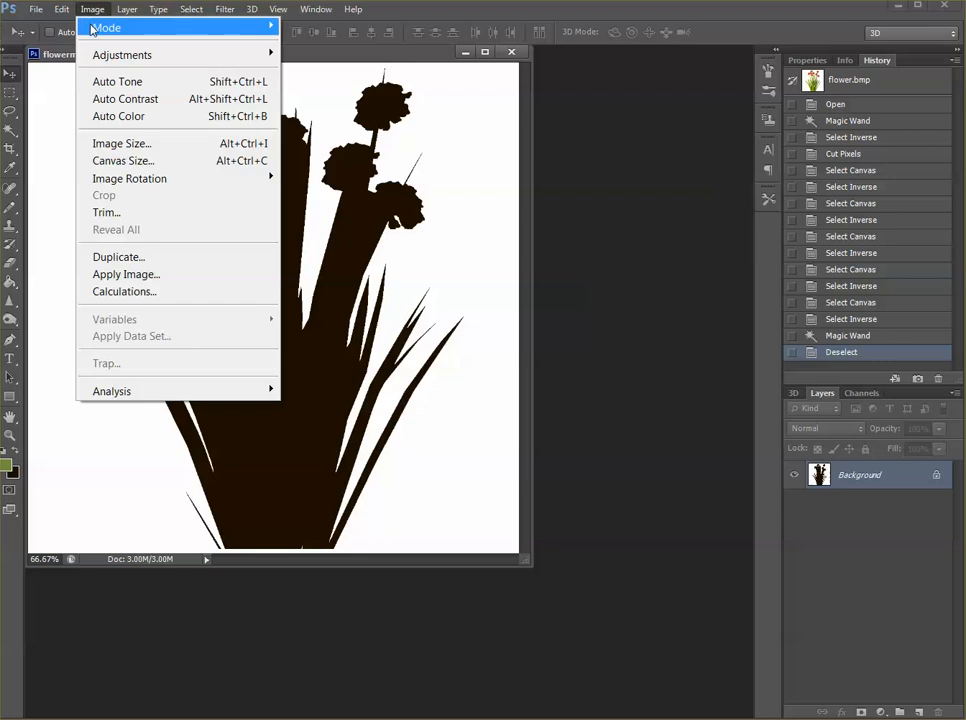
mouse_move(96, 55)
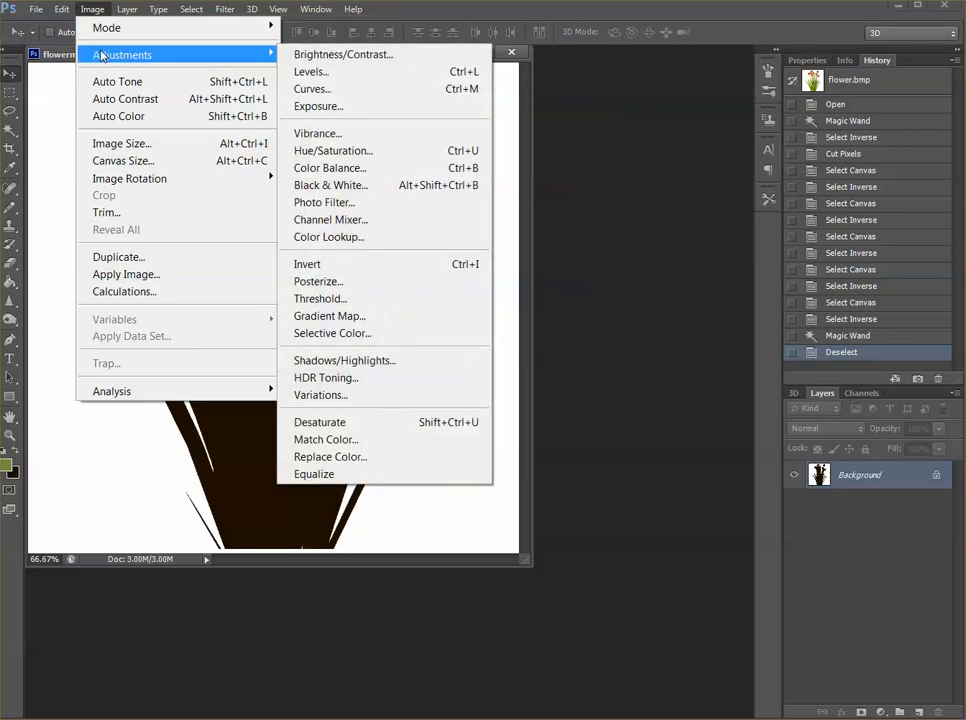
left_click(395, 264)
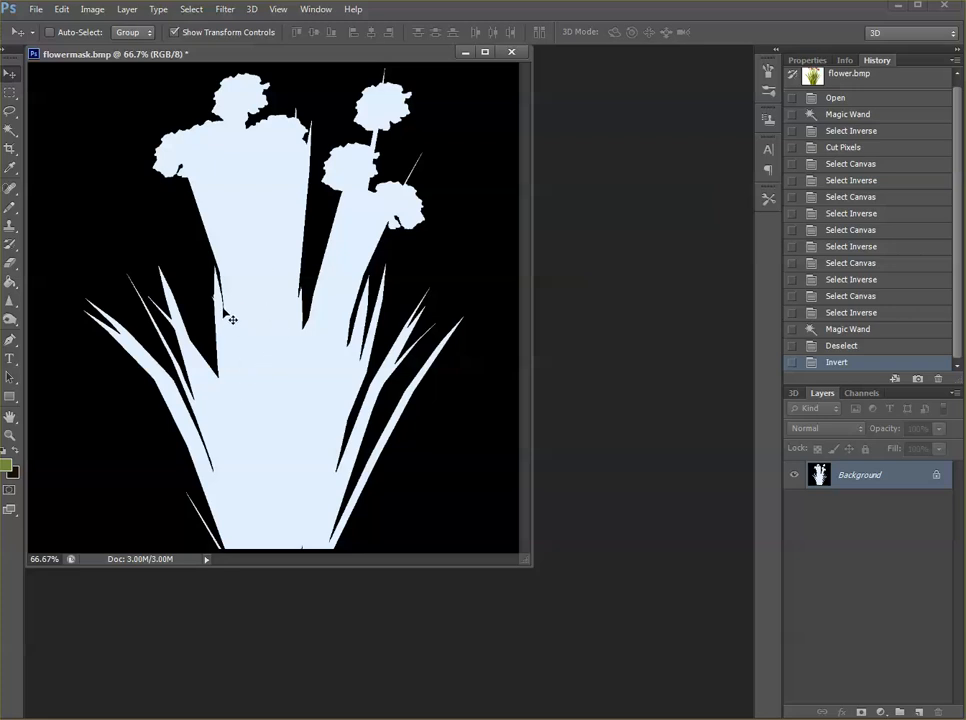
left_click(95, 12)
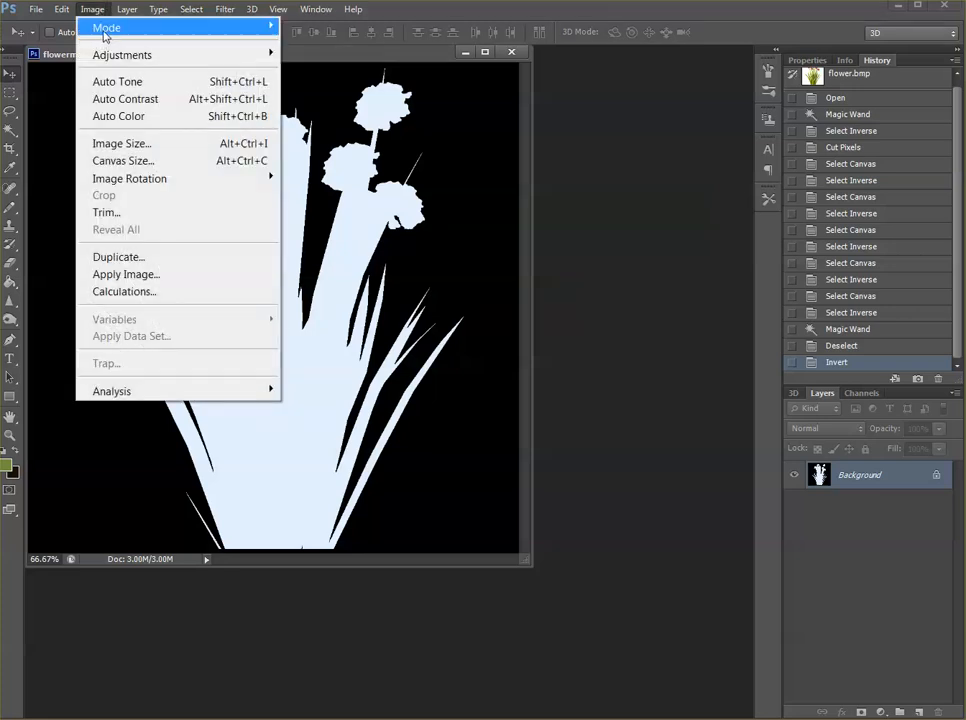
mouse_move(195, 28)
left_click(318, 45)
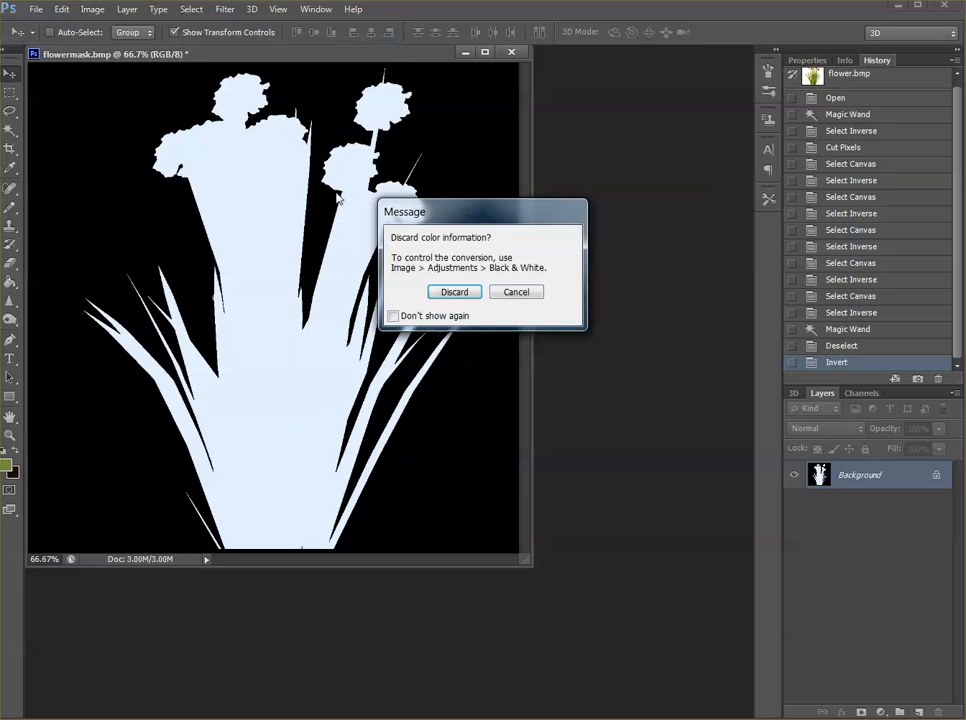
left_click(452, 291)
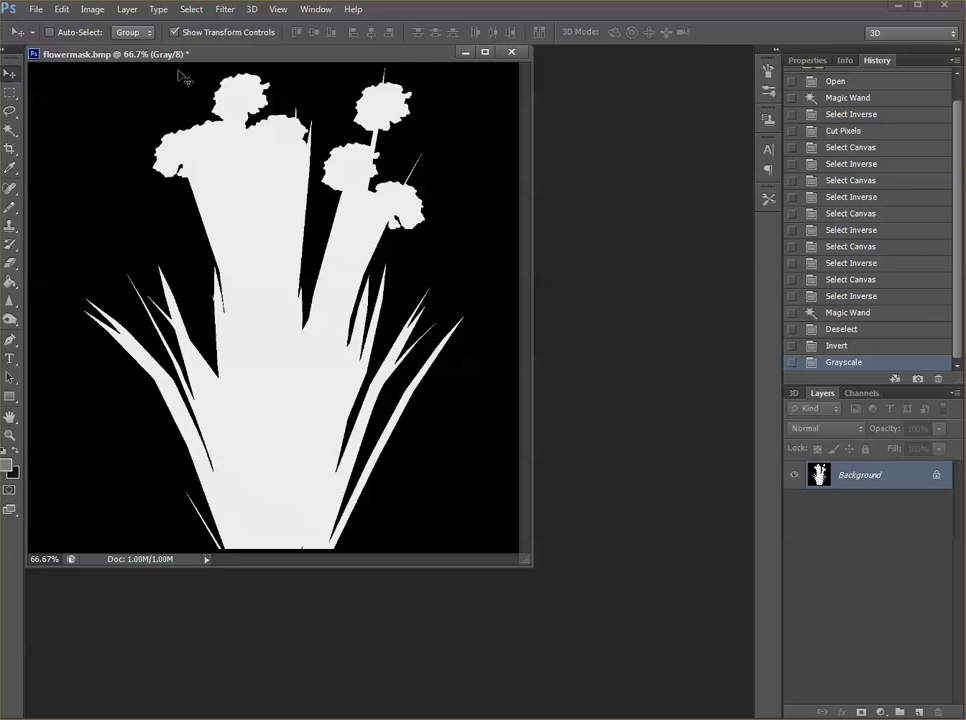
Apply a Threshold adjustment with level 169 to turn the flower silhouette pure white on black
left_click(124, 12)
mouse_move(91, 14)
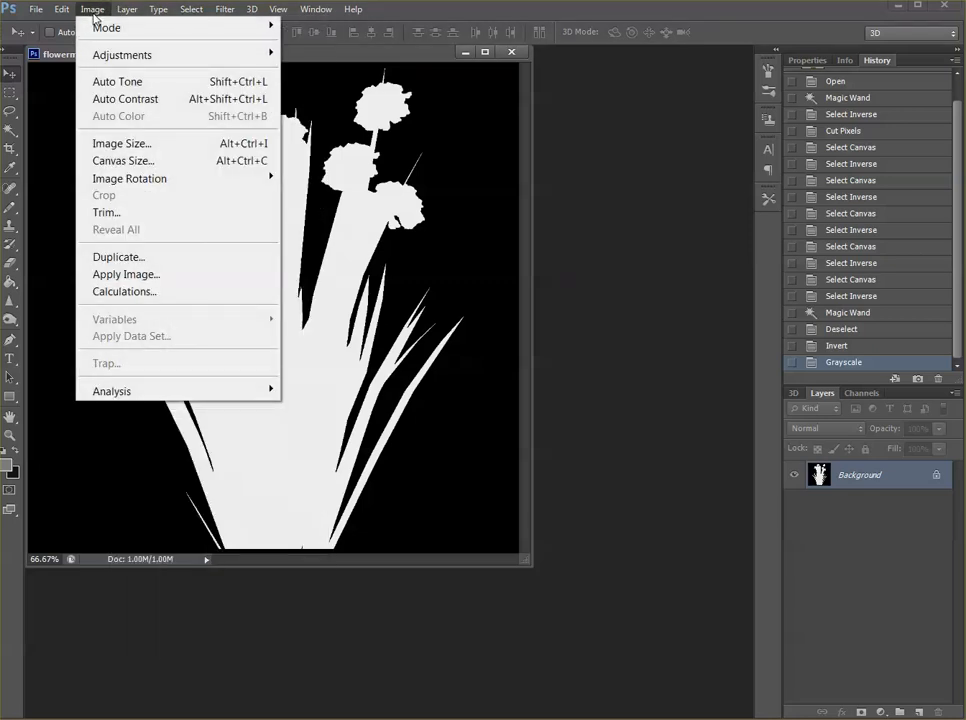
mouse_move(132, 54)
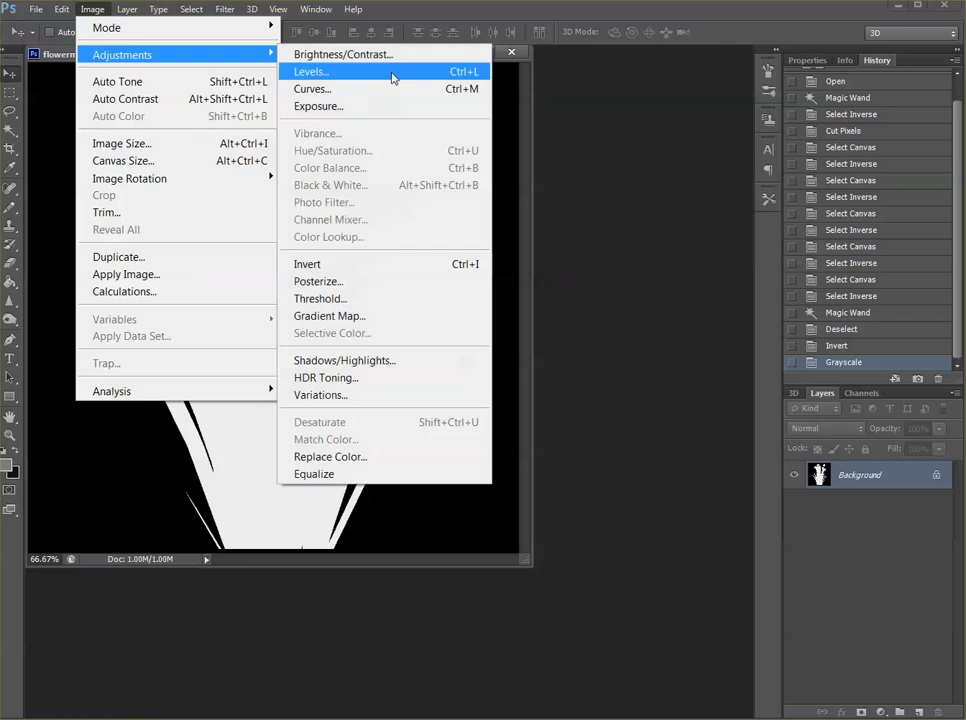
left_click(372, 302)
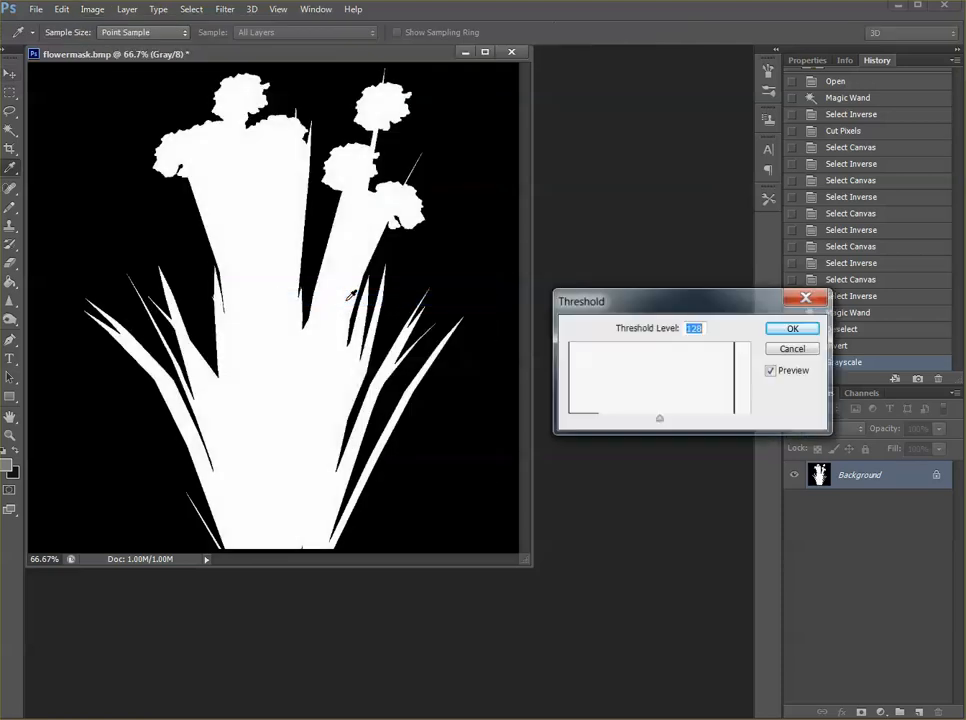
left_click_drag(662, 309, 569, 304)
left_click_drag(560, 418, 589, 405)
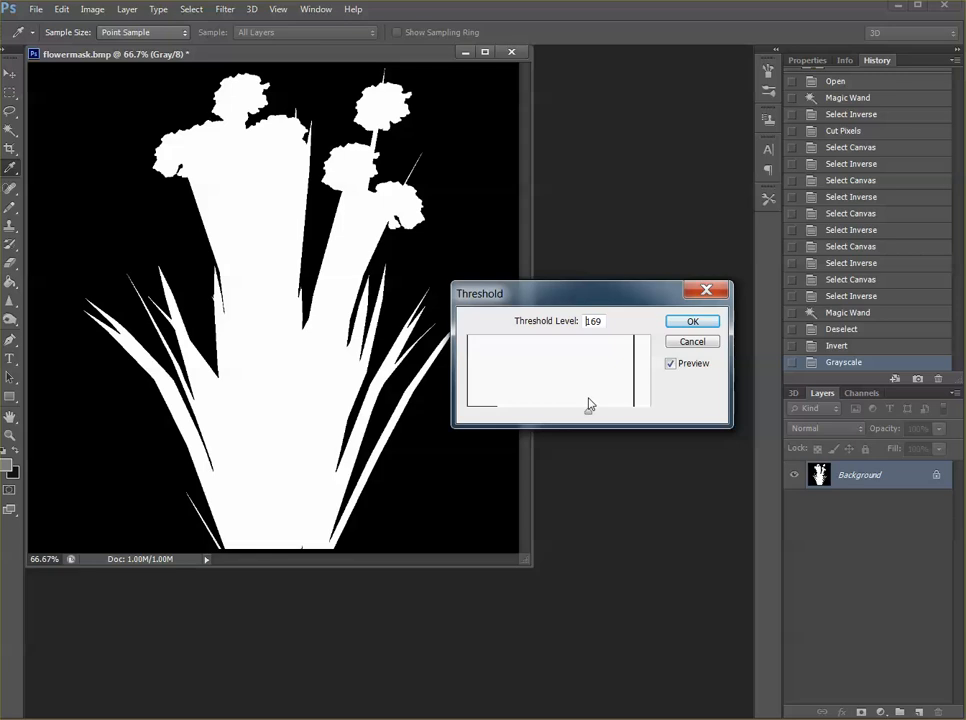
left_click(692, 322)
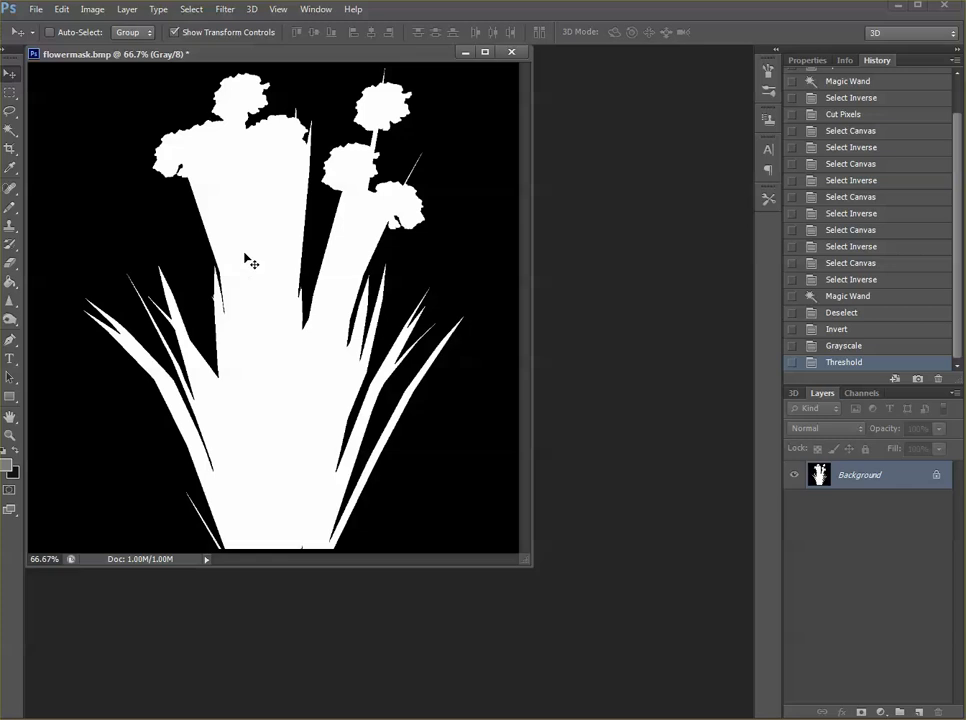
Close flowermask.bmp without saving its changes and switch to the Alpha folder in Windows Explorer
left_click(515, 53)
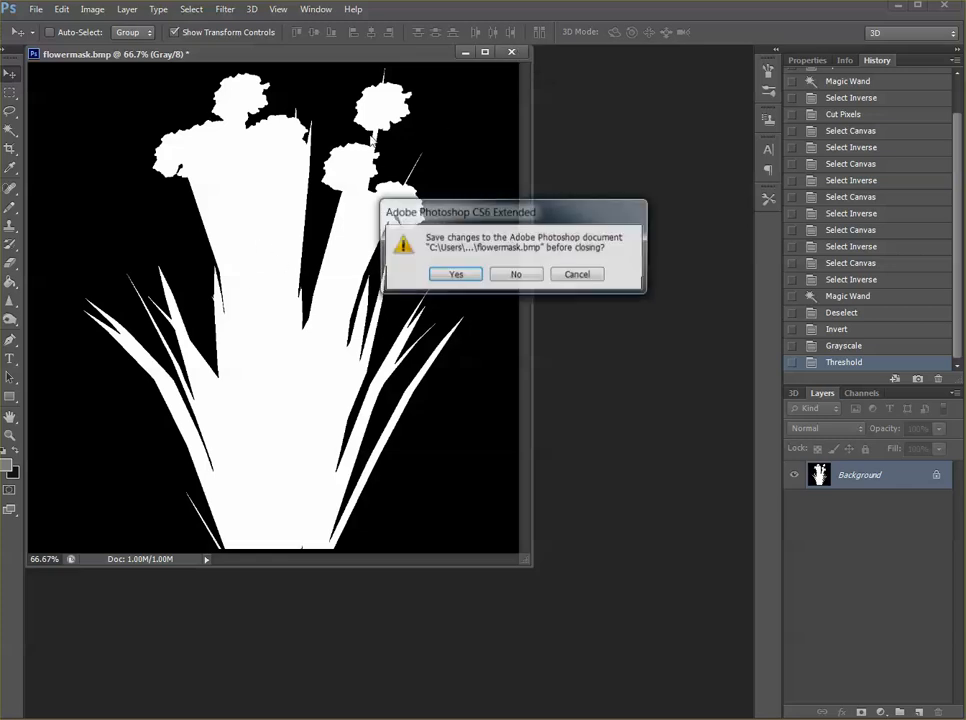
left_click(516, 275)
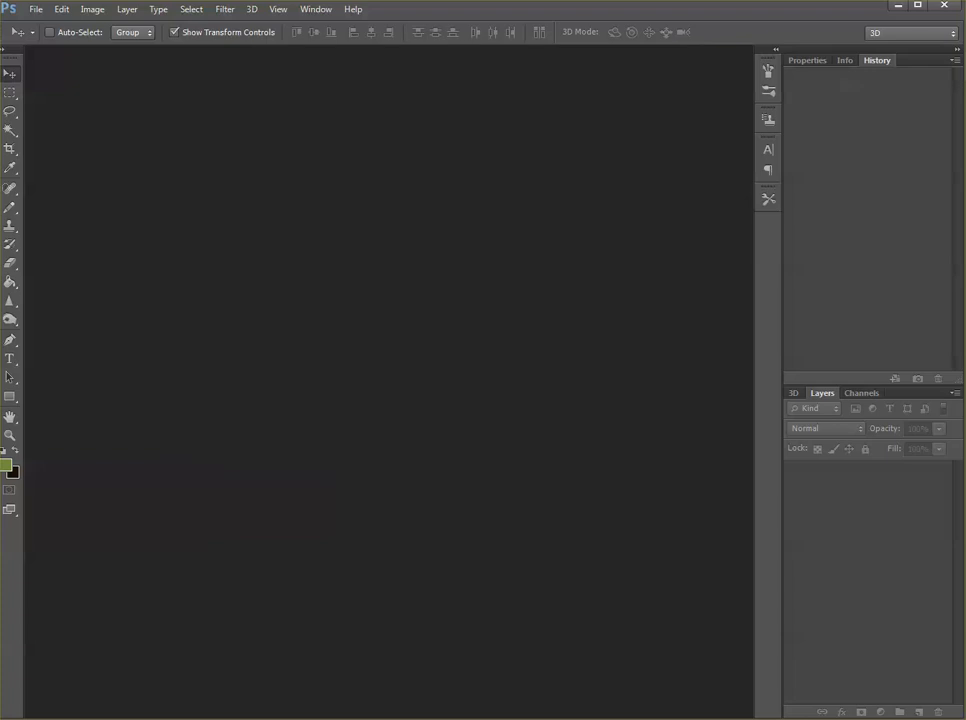
key("alt+Tab")
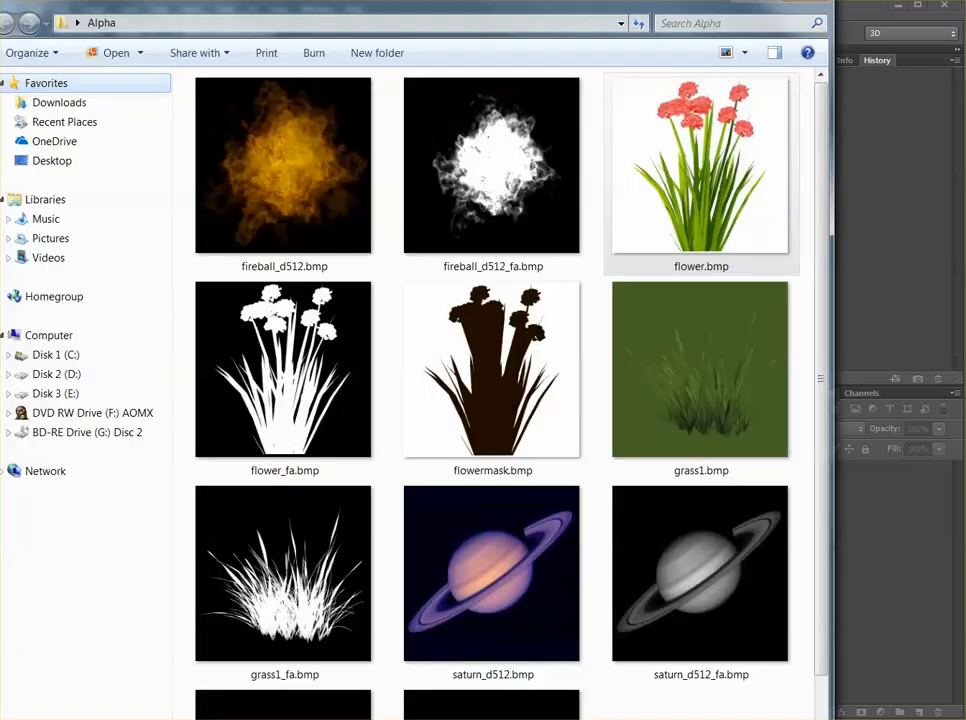
Open fireball_d512.bmp from the Alpha folder in Adobe Photoshop CS6 and enlarge its document window around the image
right_click(284, 207)
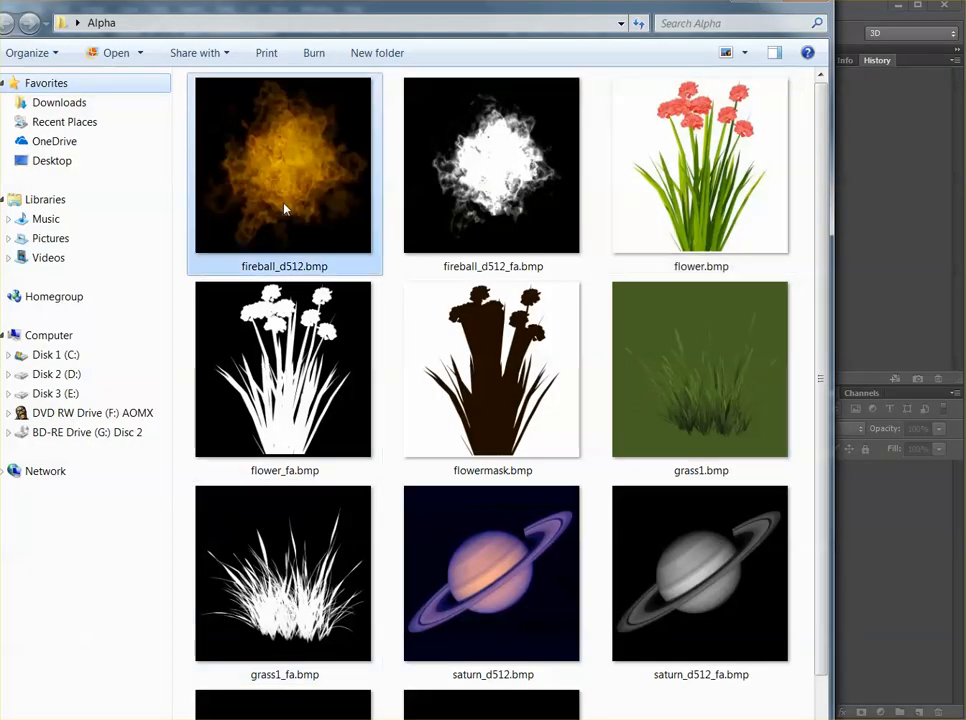
mouse_move(345, 422)
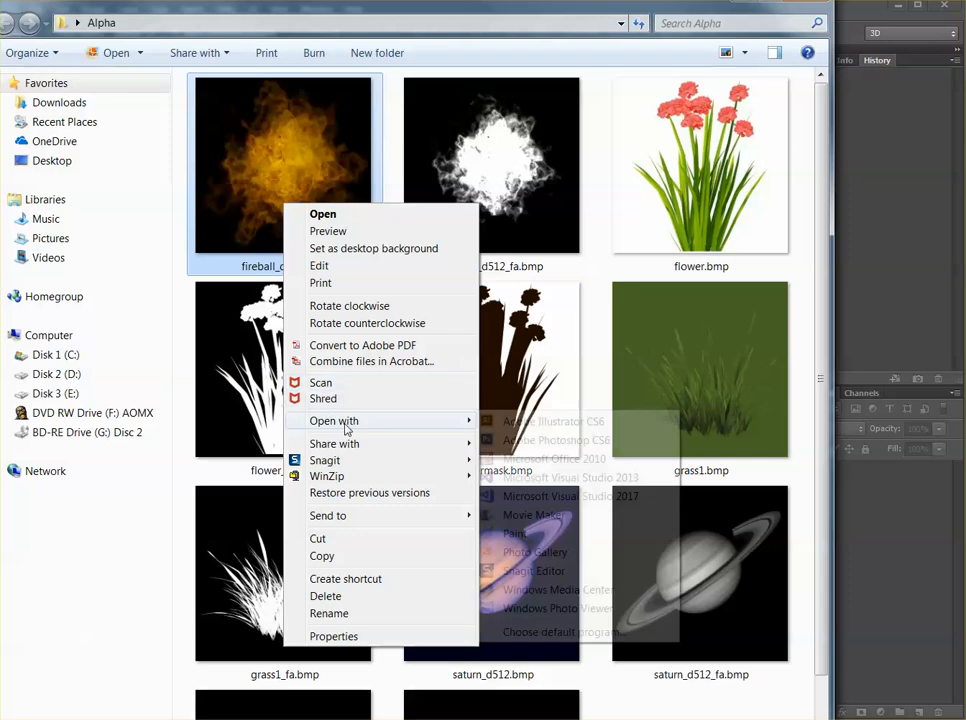
left_click(539, 438)
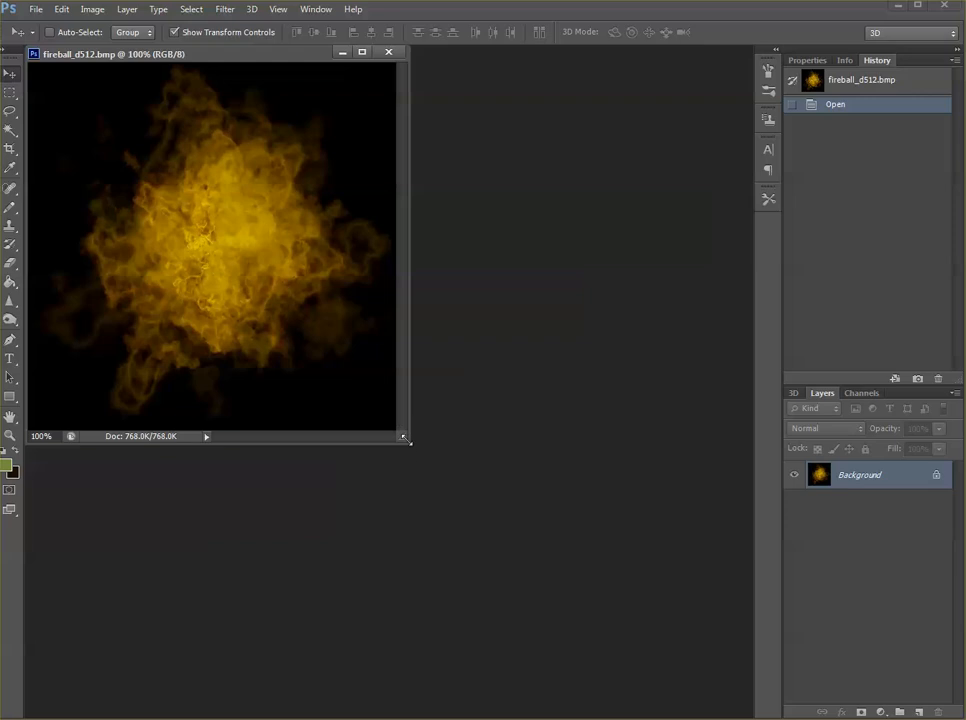
left_click_drag(407, 437, 497, 521)
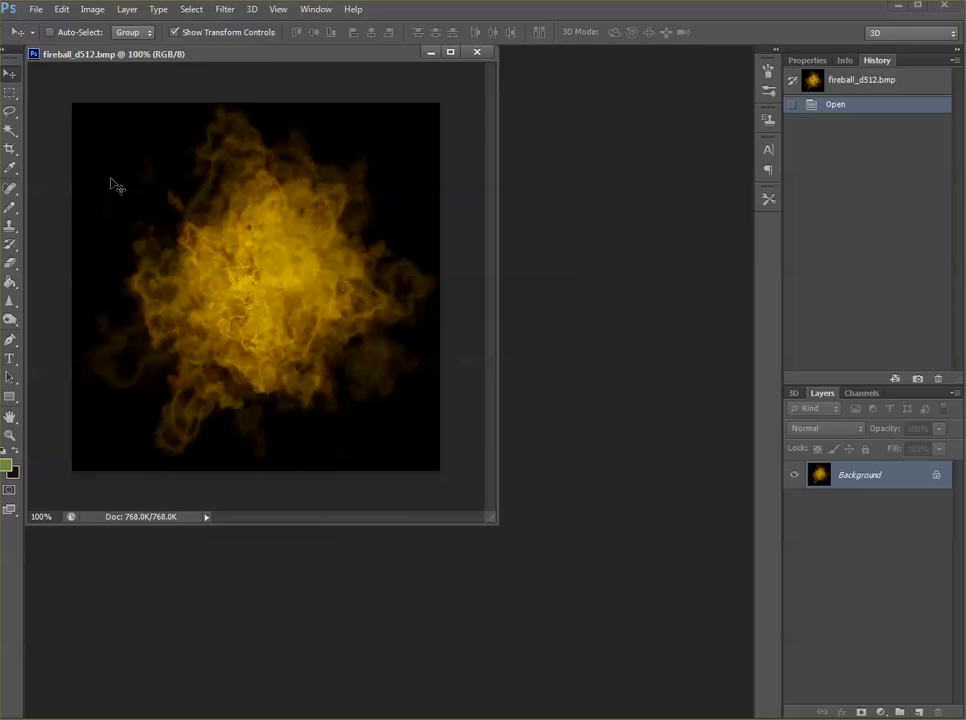
Convert the fireball image to Grayscale mode, discarding its colour information
left_click(92, 10)
mouse_move(89, 27)
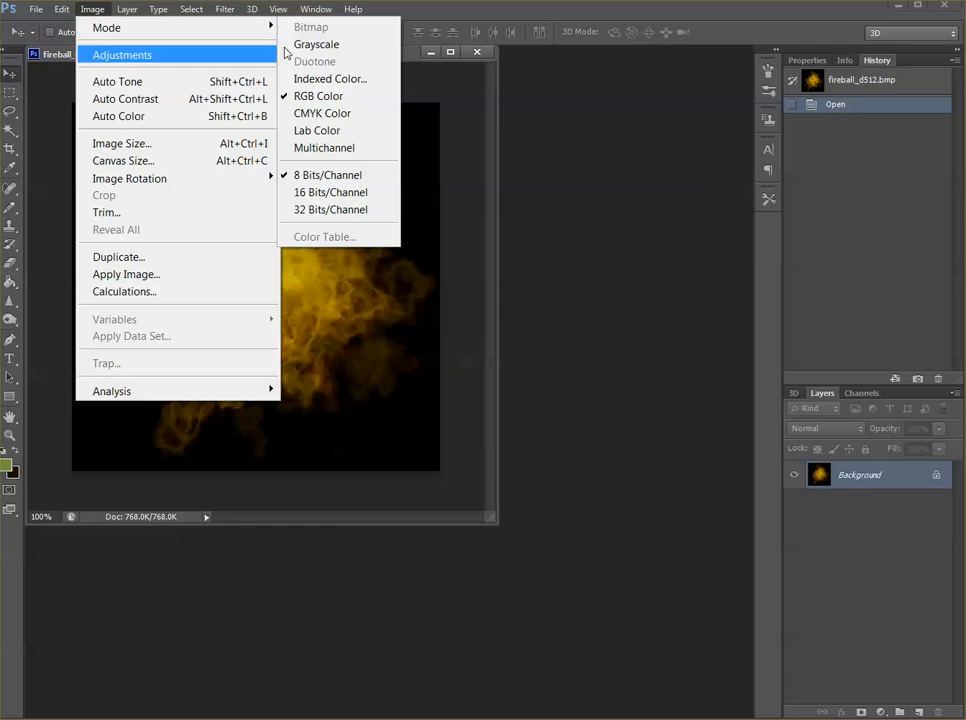
left_click(352, 45)
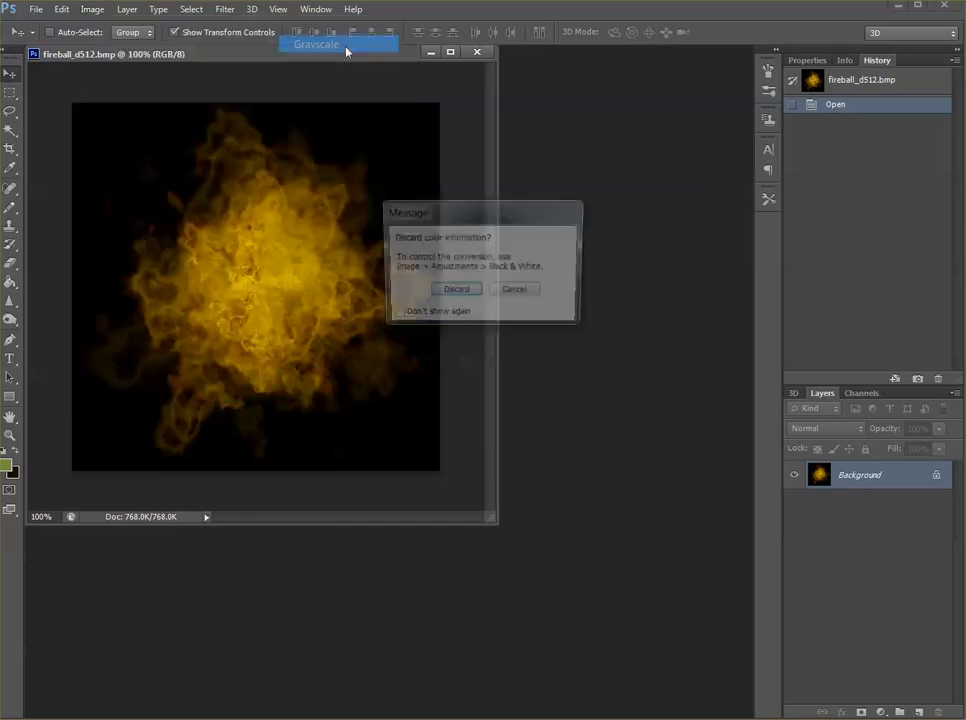
left_click(453, 293)
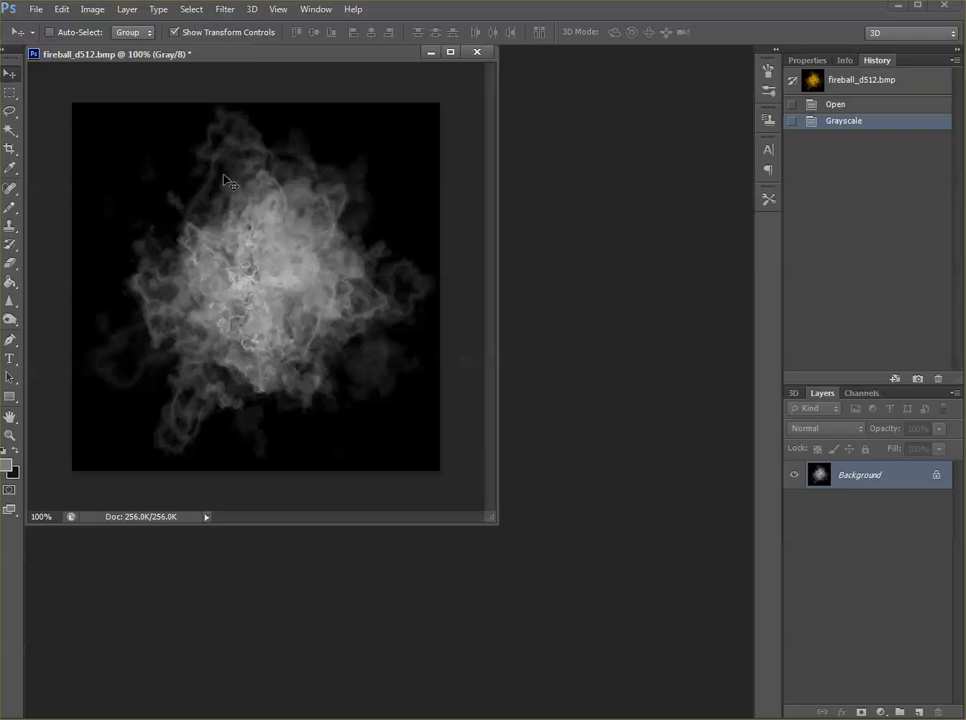
Try a Threshold adjustment at level 32 on the grayscale fireball and undo it
left_click(93, 10)
mouse_move(96, 53)
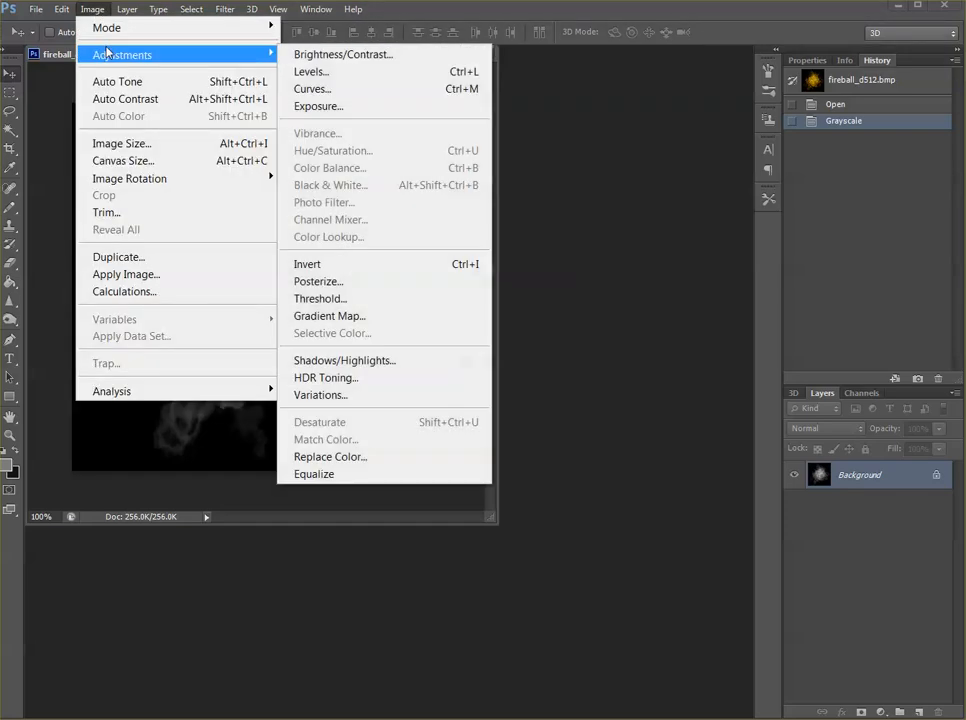
left_click(345, 299)
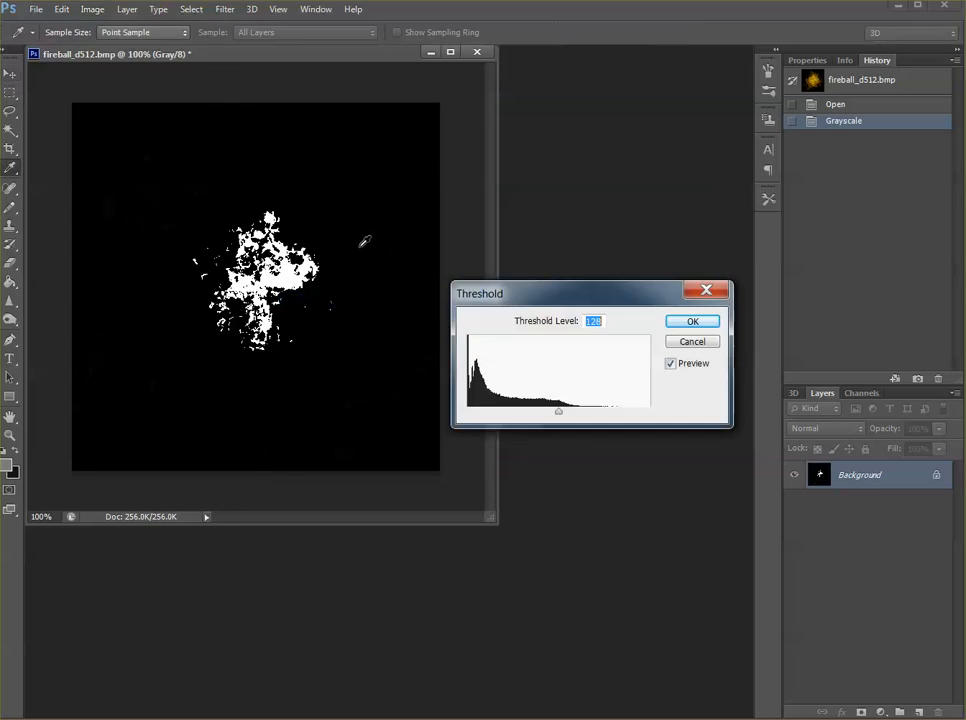
left_click_drag(557, 300, 510, 284)
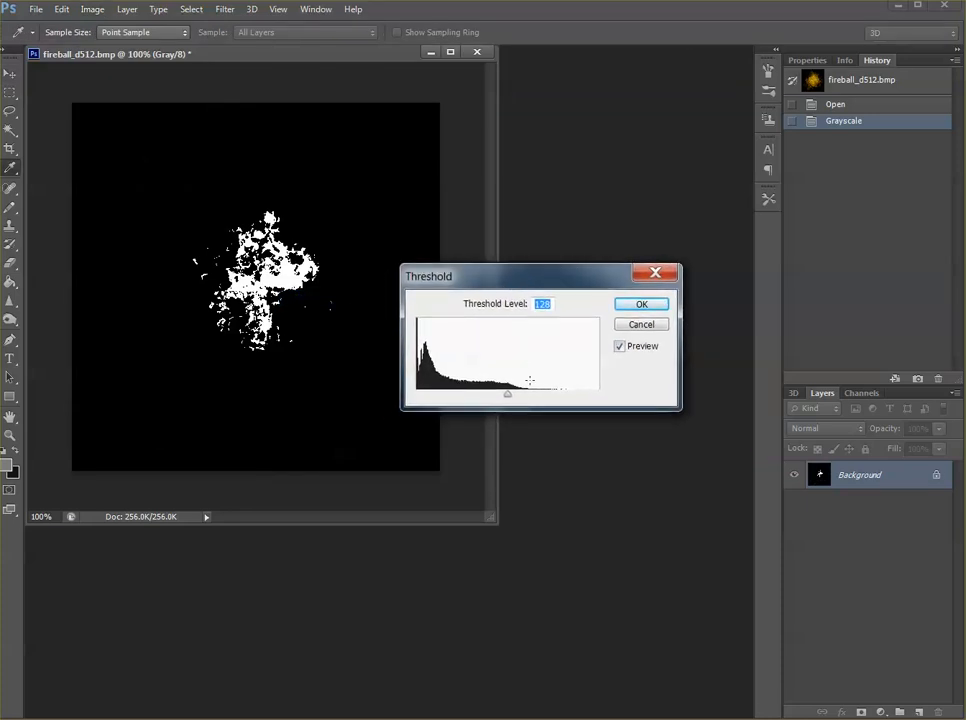
left_click_drag(507, 398, 415, 394)
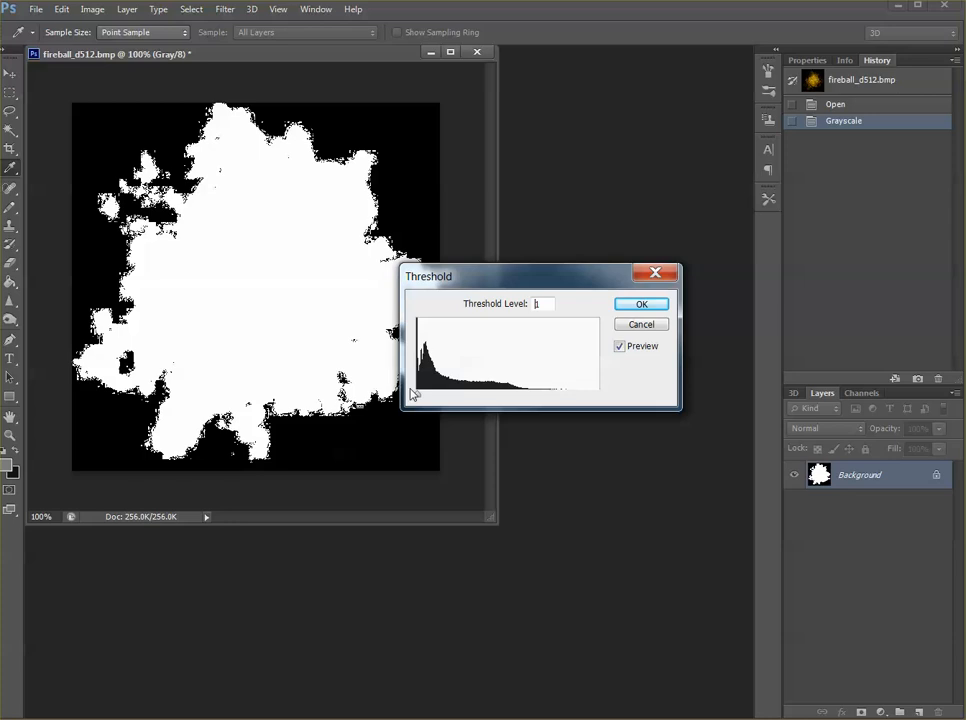
left_click_drag(412, 392, 440, 393)
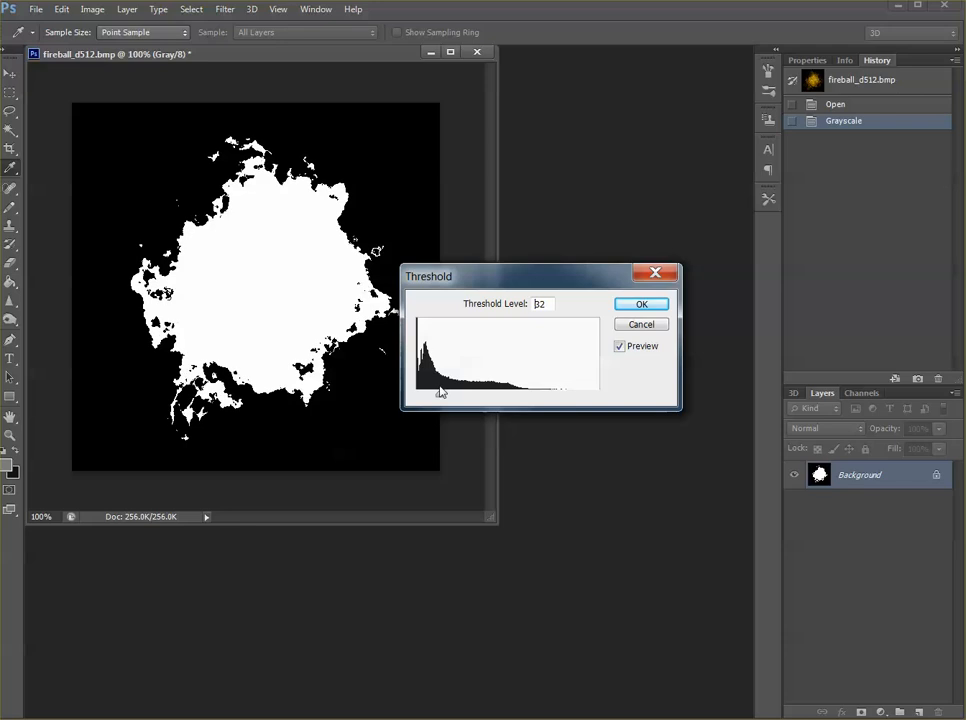
left_click(640, 305)
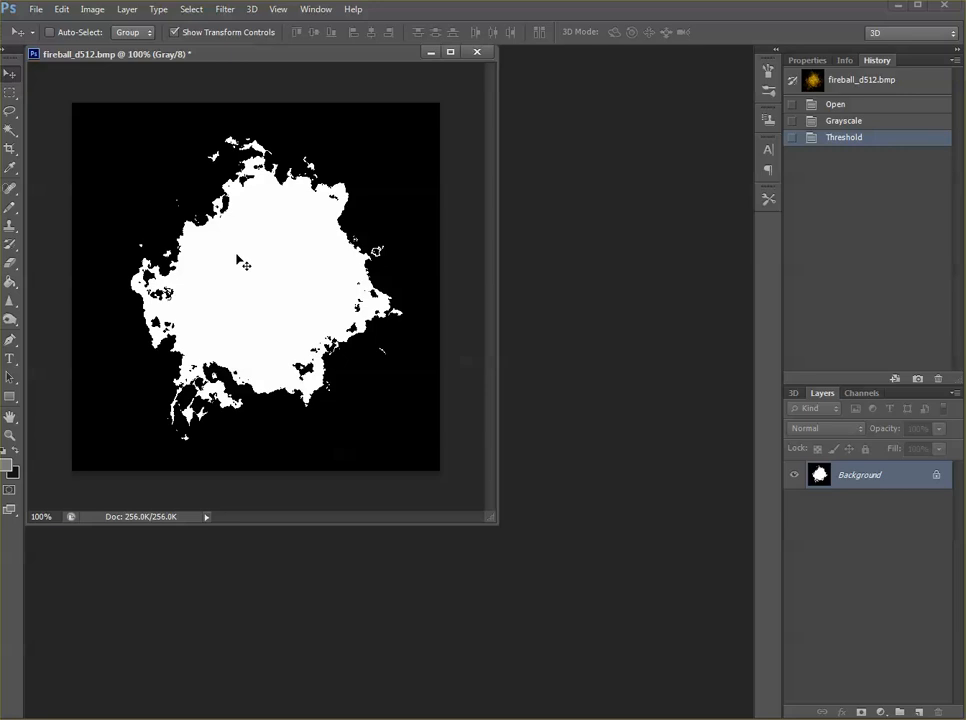
key("ctrl+z")
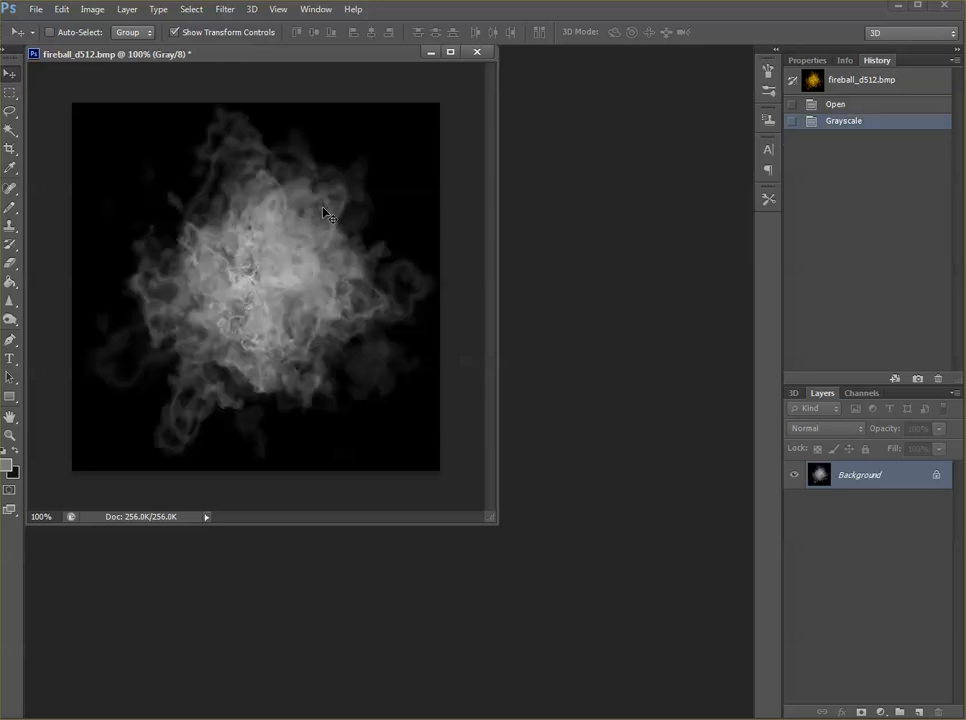
Apply a Brightness/Contrast adjustment to the grayscale fireball with brightness 150 and contrast 100
left_click(92, 10)
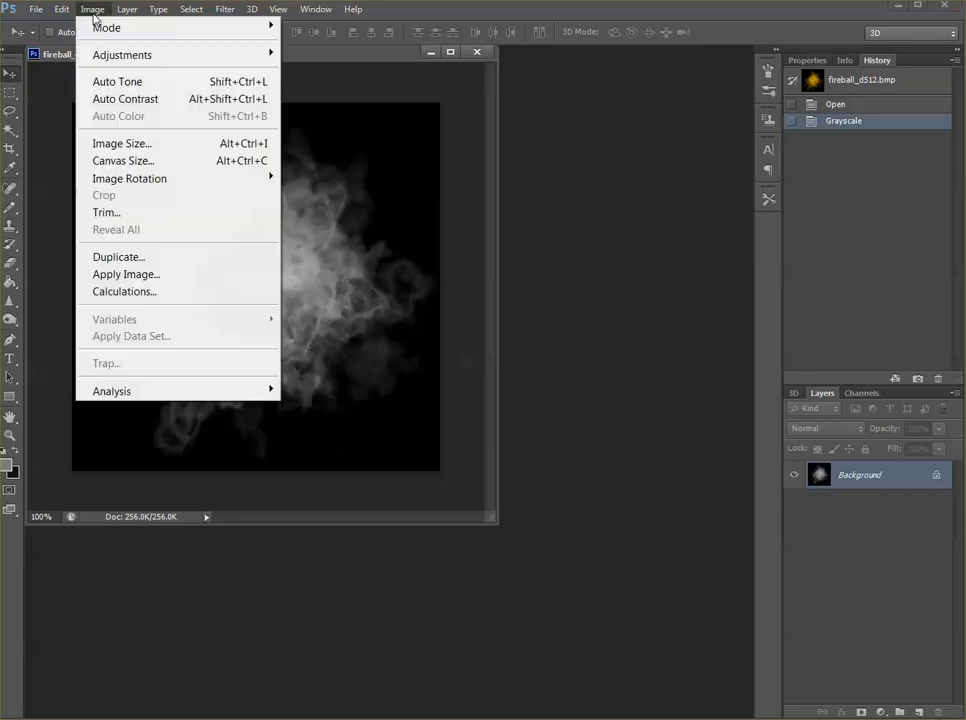
mouse_move(118, 58)
left_click(350, 57)
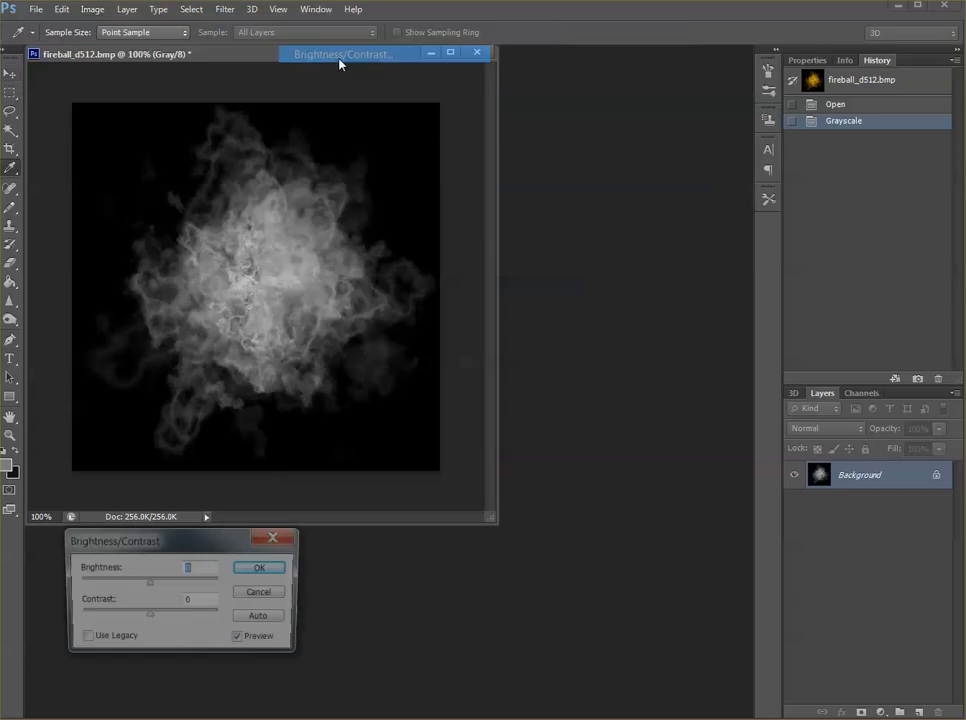
left_click_drag(150, 543, 278, 490)
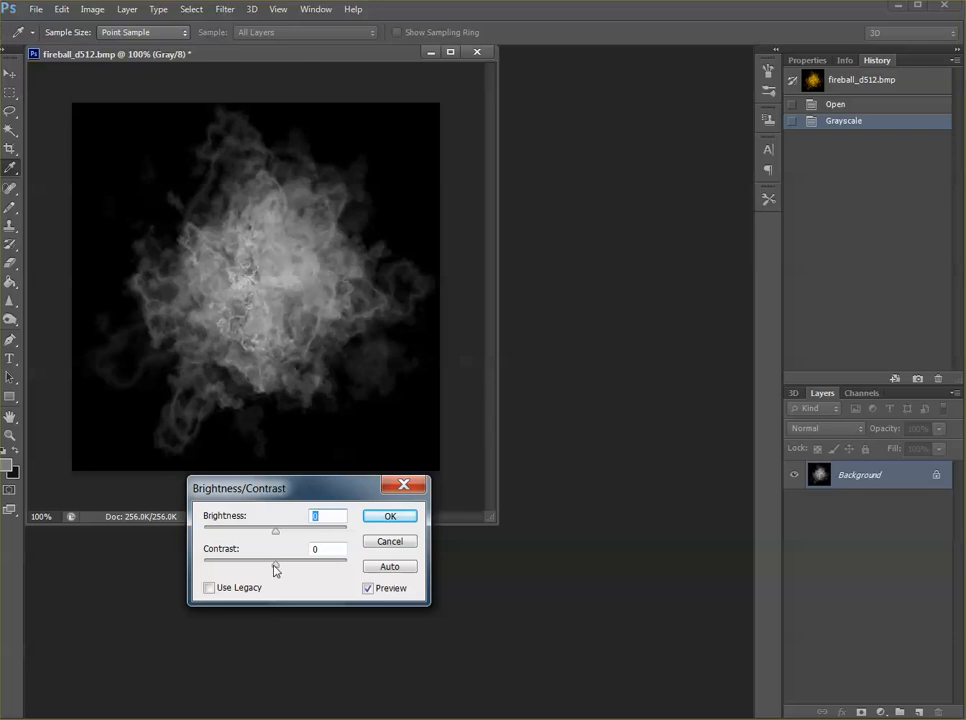
left_click_drag(276, 566, 362, 576)
left_click_drag(276, 532, 351, 539)
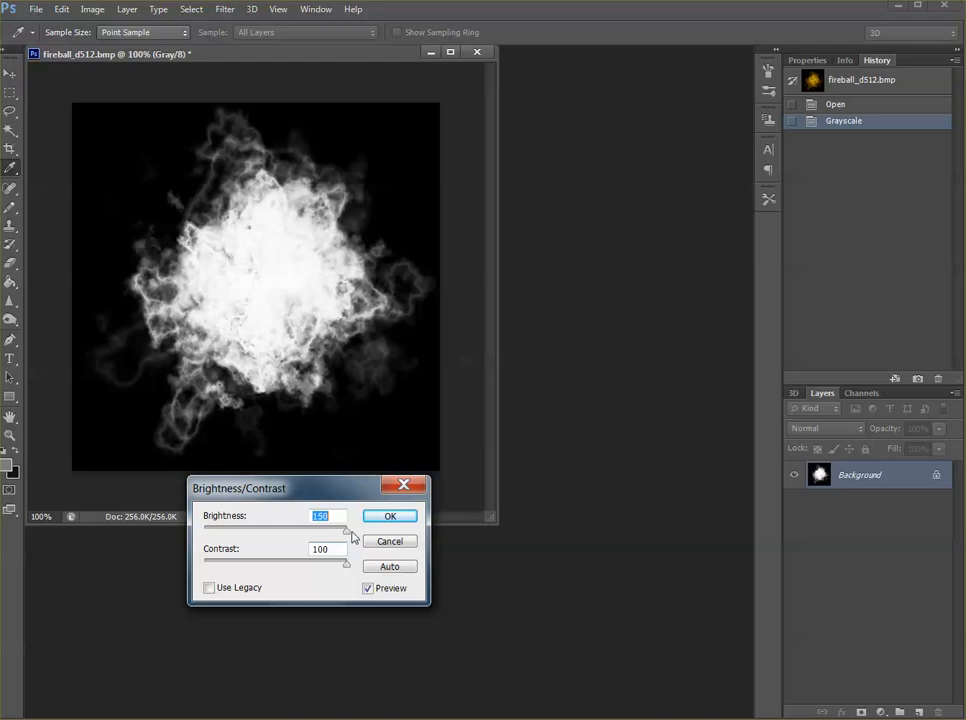
left_click(389, 516)
key("v")
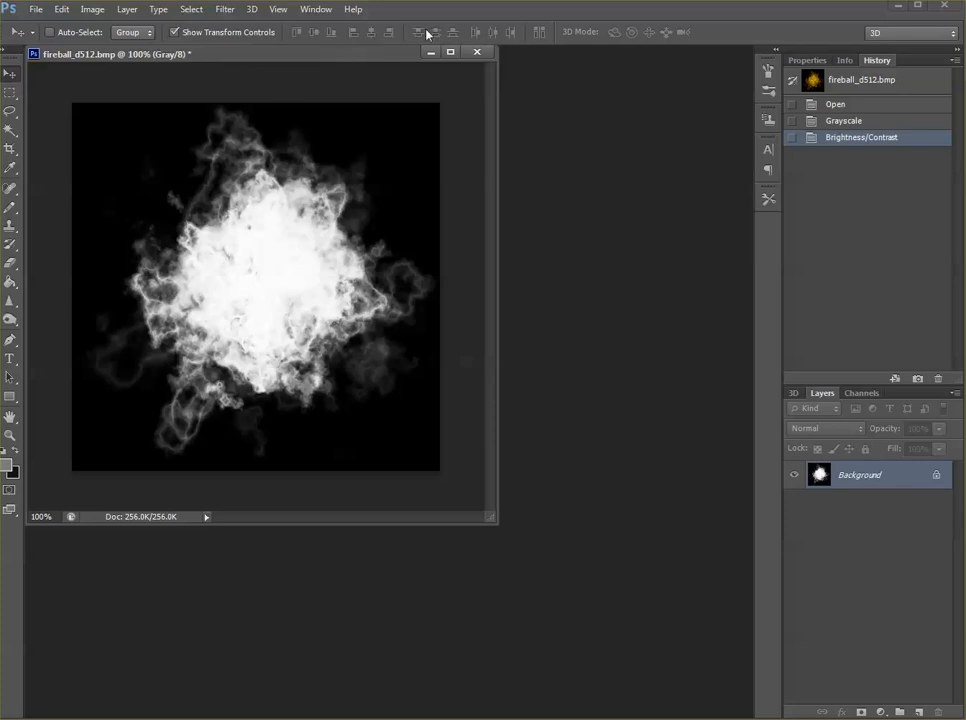
Leave Photoshop and line up the small_tree.bmp and tree mask previews side by side in Photo Gallery to compare them
left_click(946, 7)
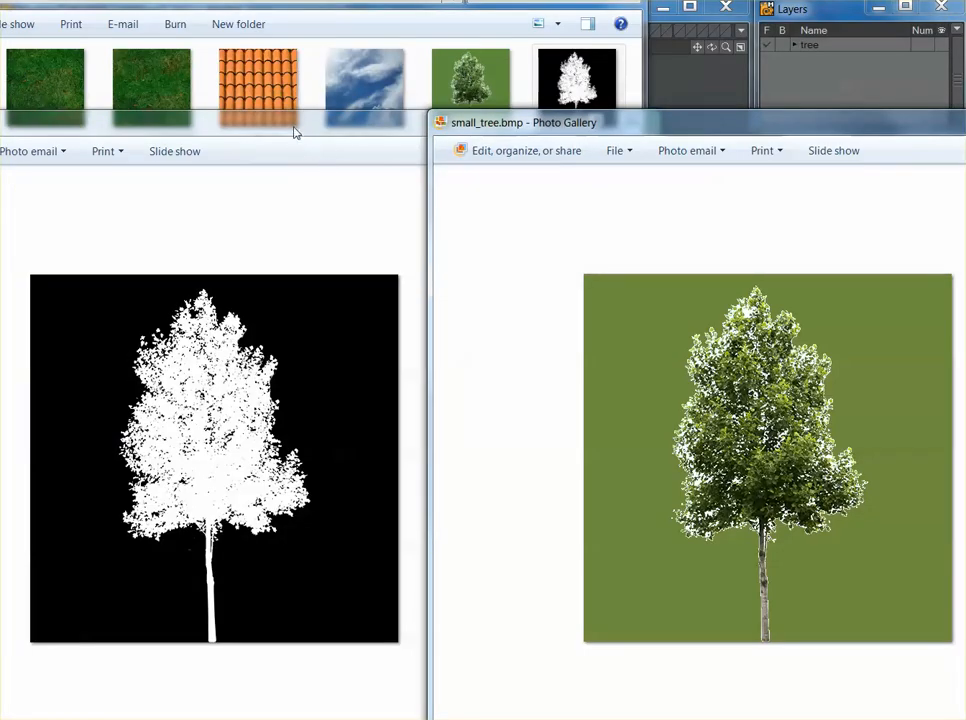
left_click_drag(295, 132, 294, 118)
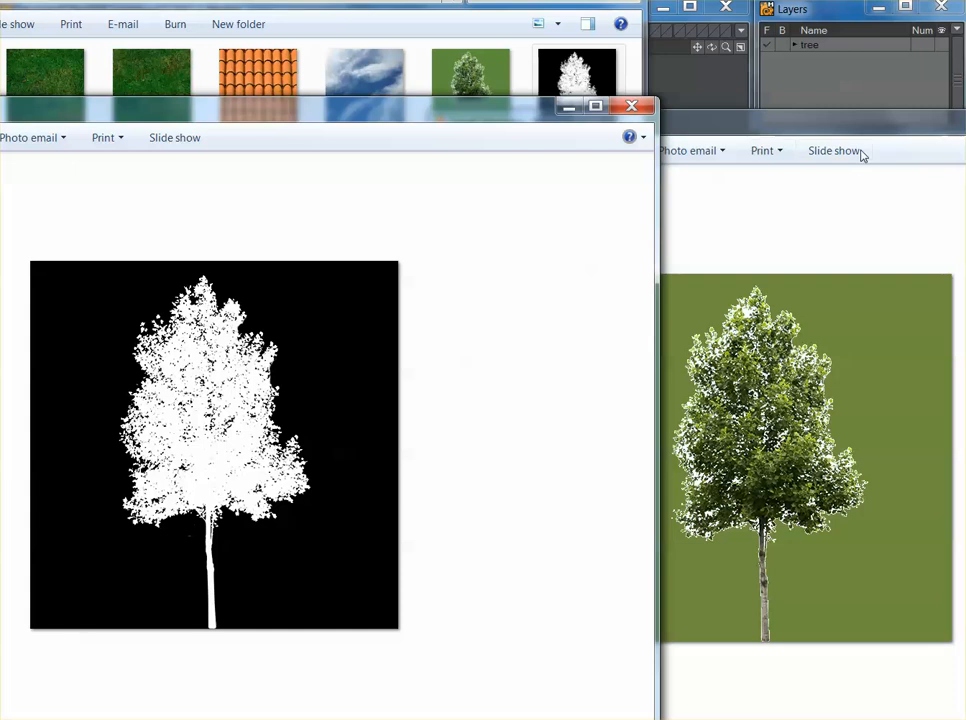
left_click(819, 125)
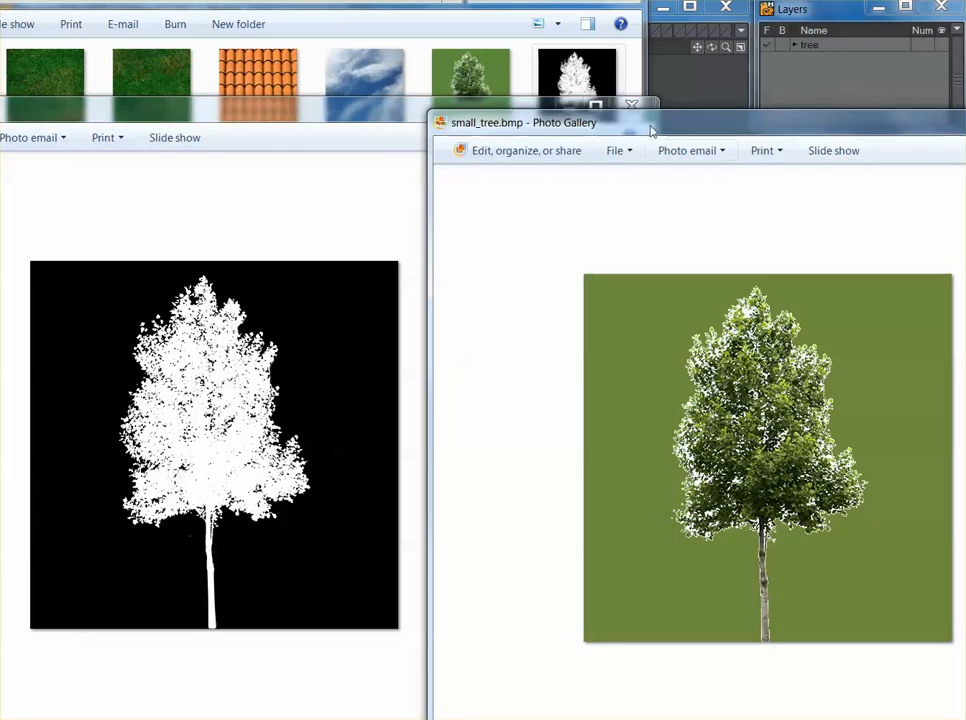
left_click_drag(648, 131, 594, 120)
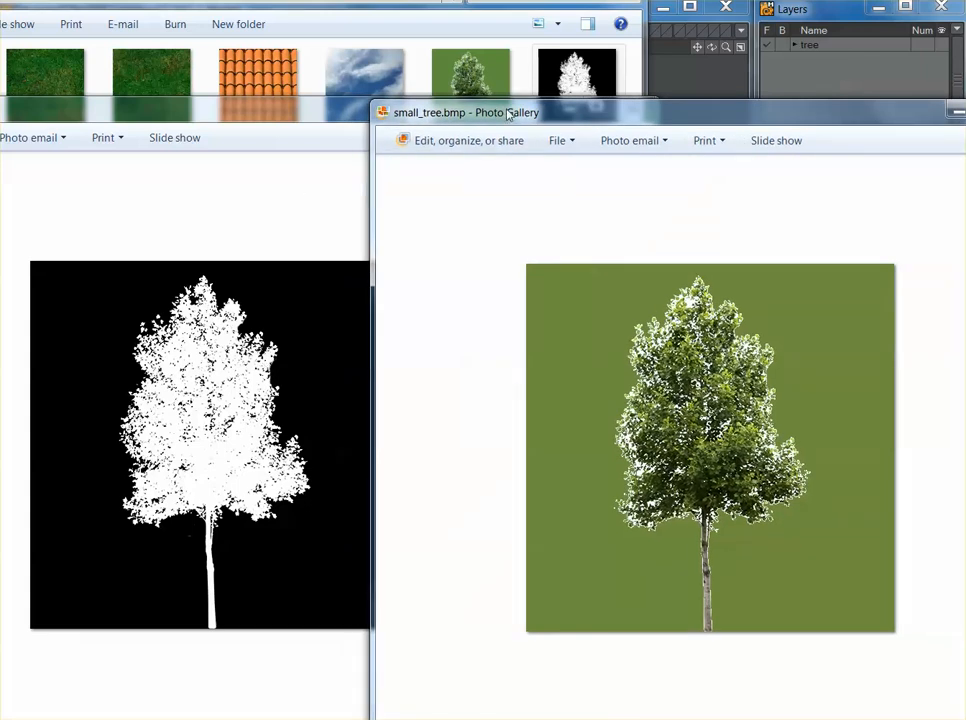
left_click(263, 118)
left_click(701, 118)
left_click_drag(493, 114, 538, 117)
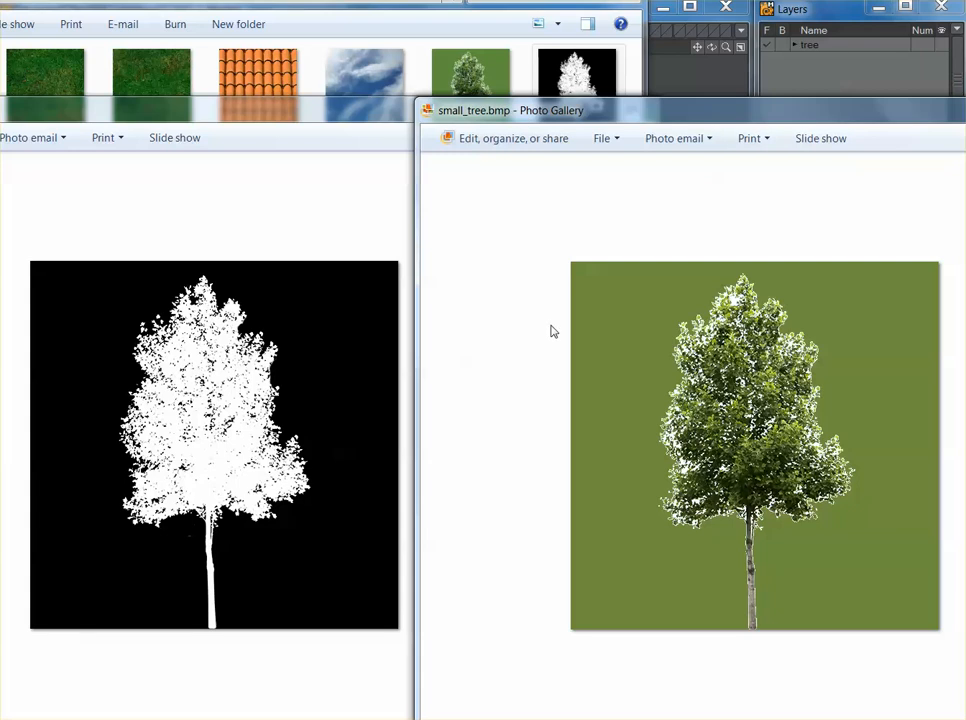
left_click(177, 117)
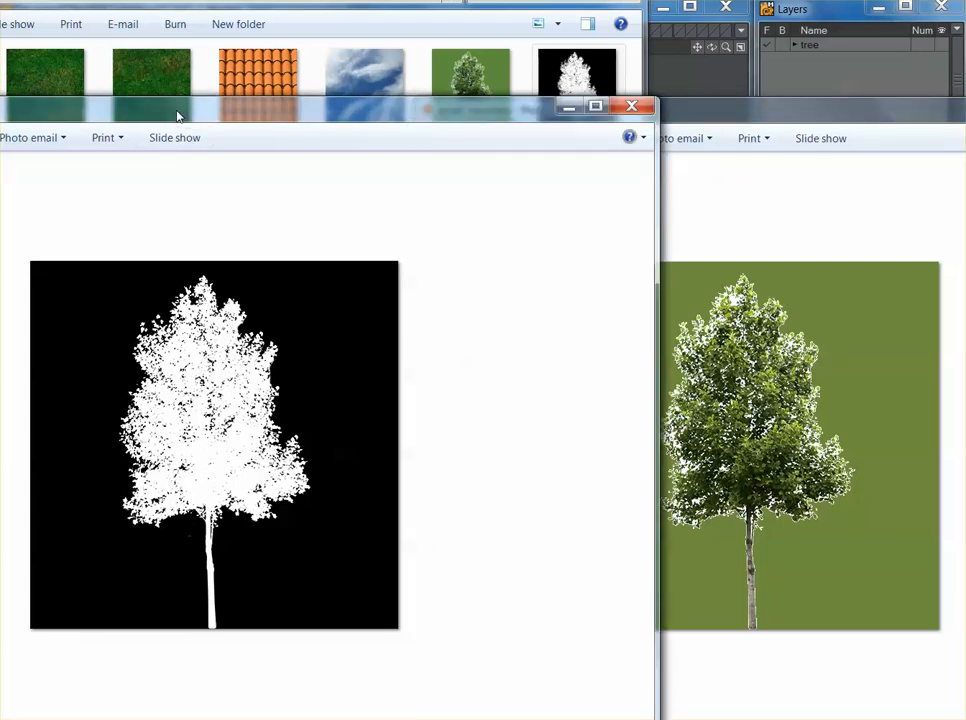
Close the mask preview and inspect the bit depth of small_tree_mask.bmp in its file properties details
left_click(630, 106)
right_click(577, 69)
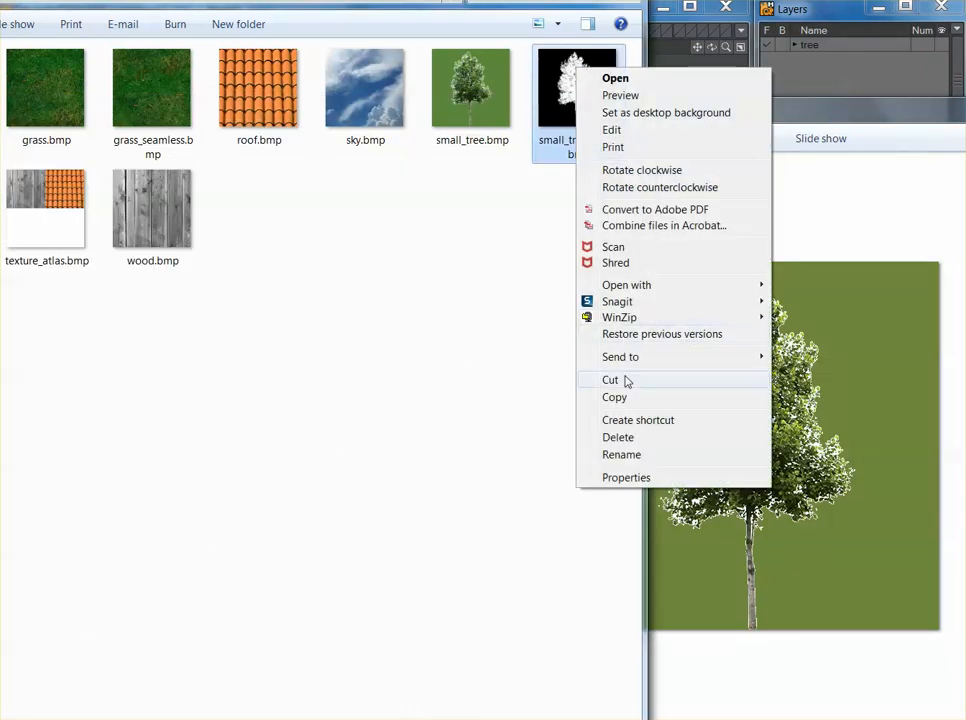
left_click(626, 477)
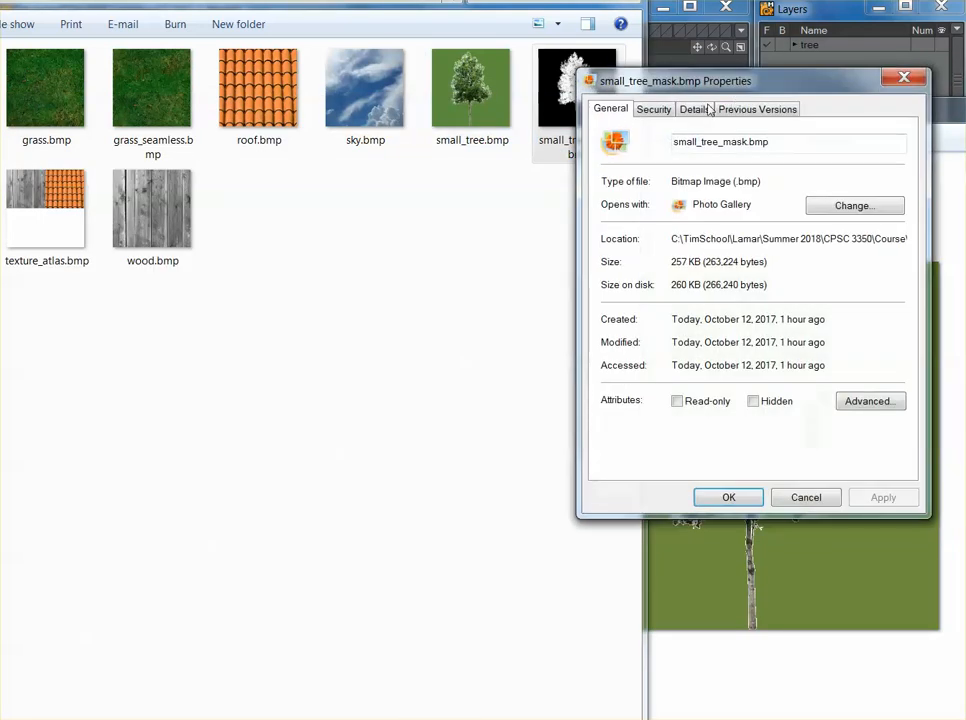
left_click(708, 109)
left_click_drag(704, 91, 338, 198)
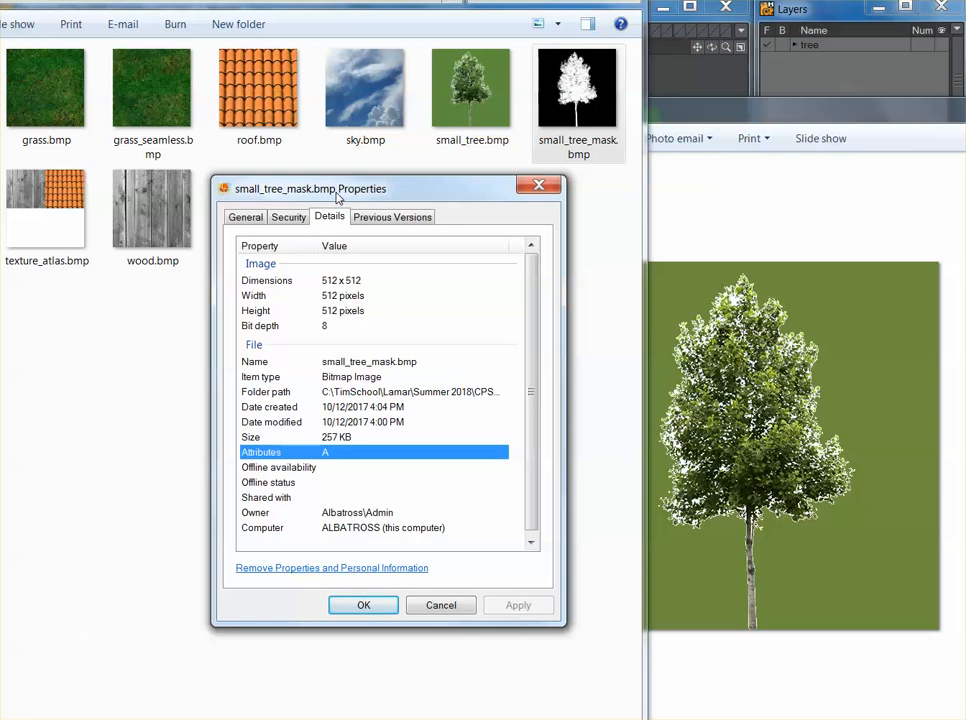
left_click(323, 328)
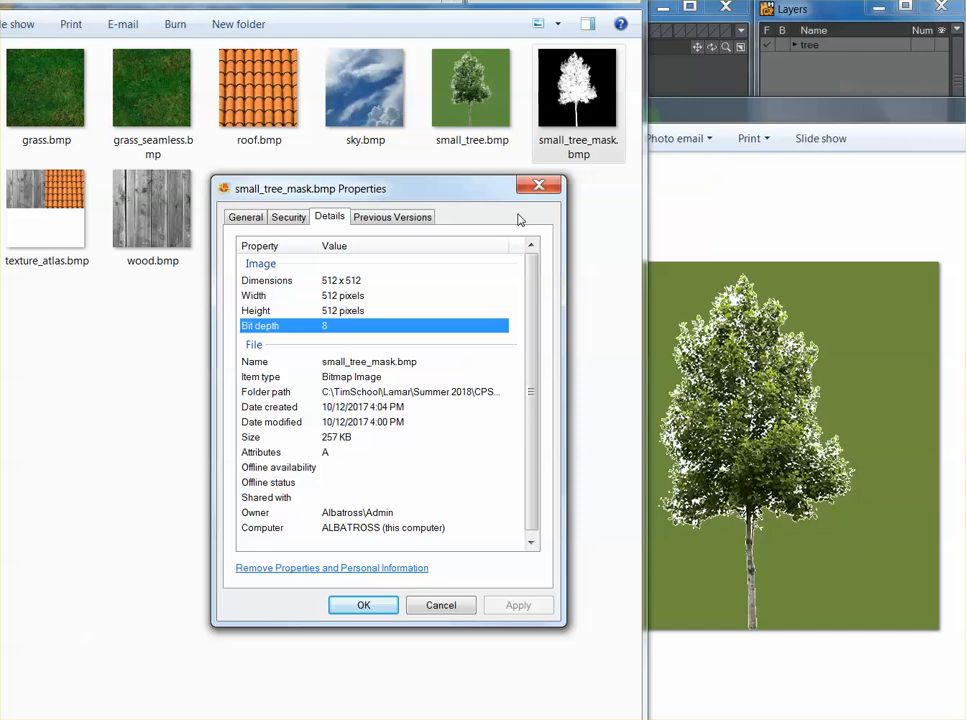
left_click(538, 185)
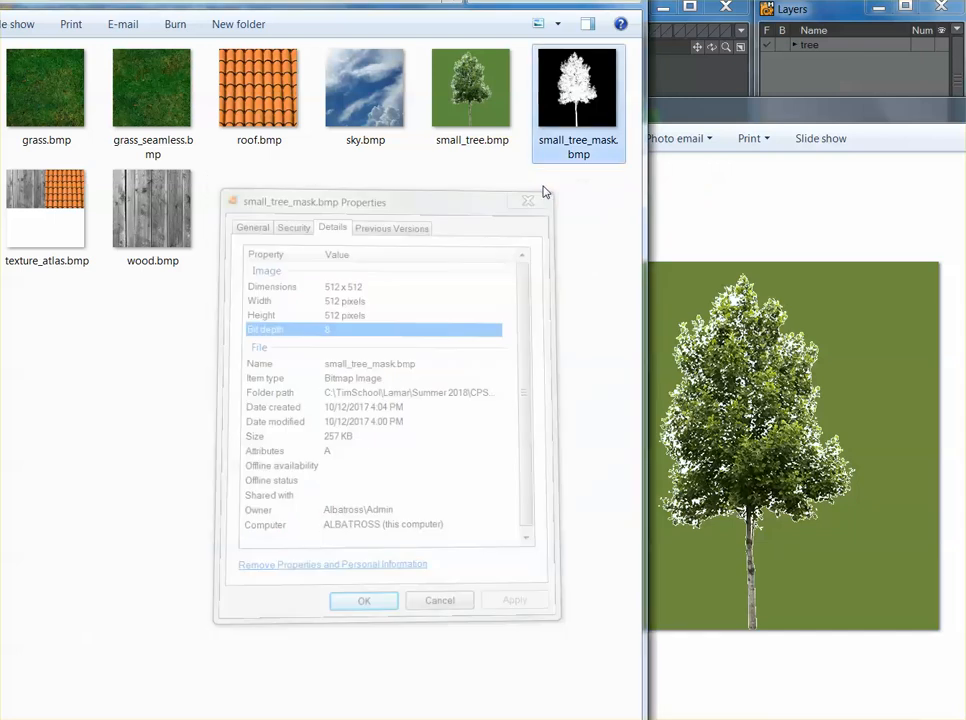
Reopen small_tree_mask.bmp beside small_tree.bmp and switch to LightWave Modeler with the textured tree plane
double_click(569, 112)
left_click(718, 116)
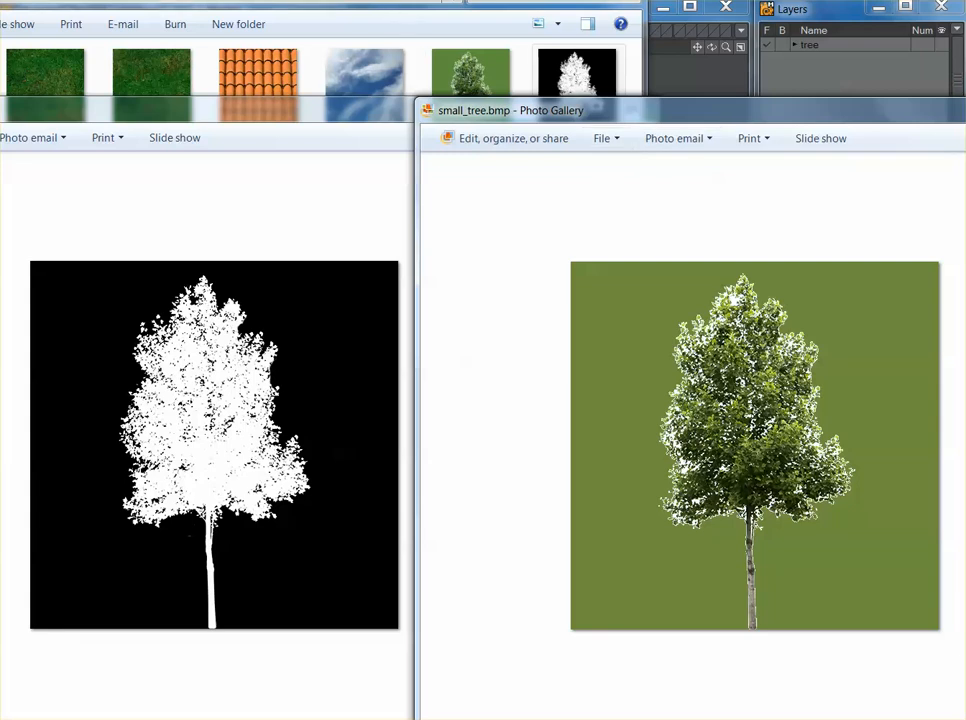
left_click(598, 4)
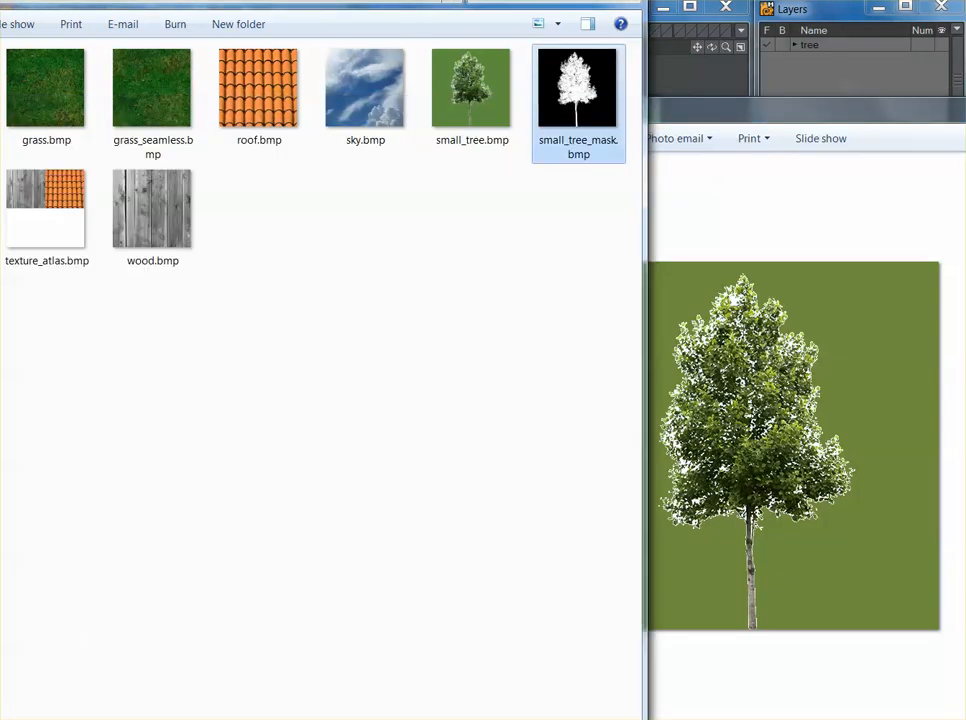
left_click(561, 1)
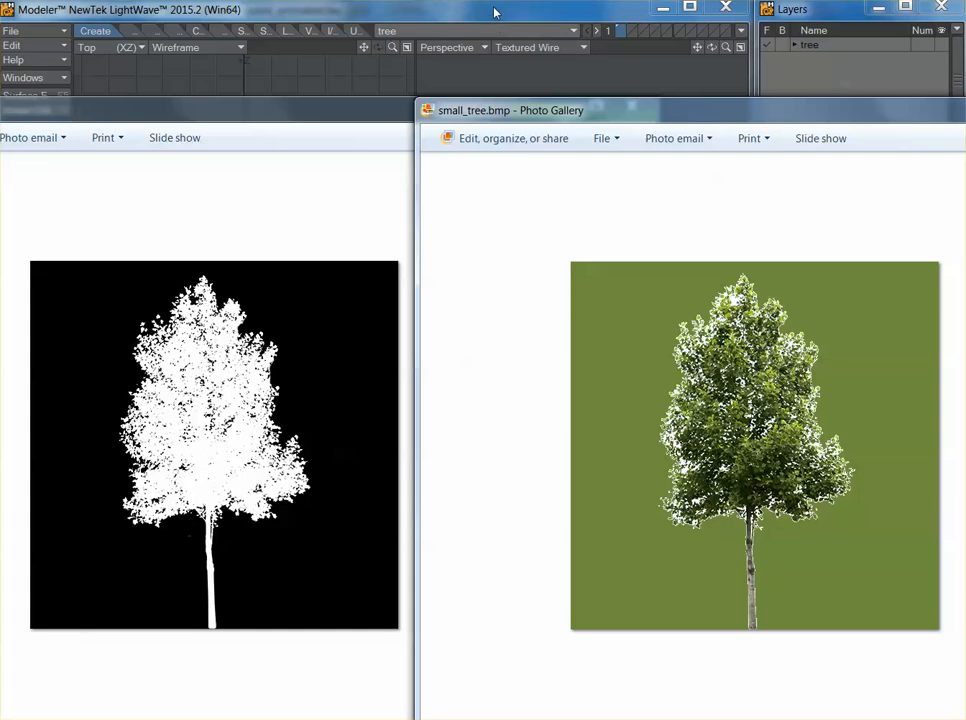
left_click(494, 12)
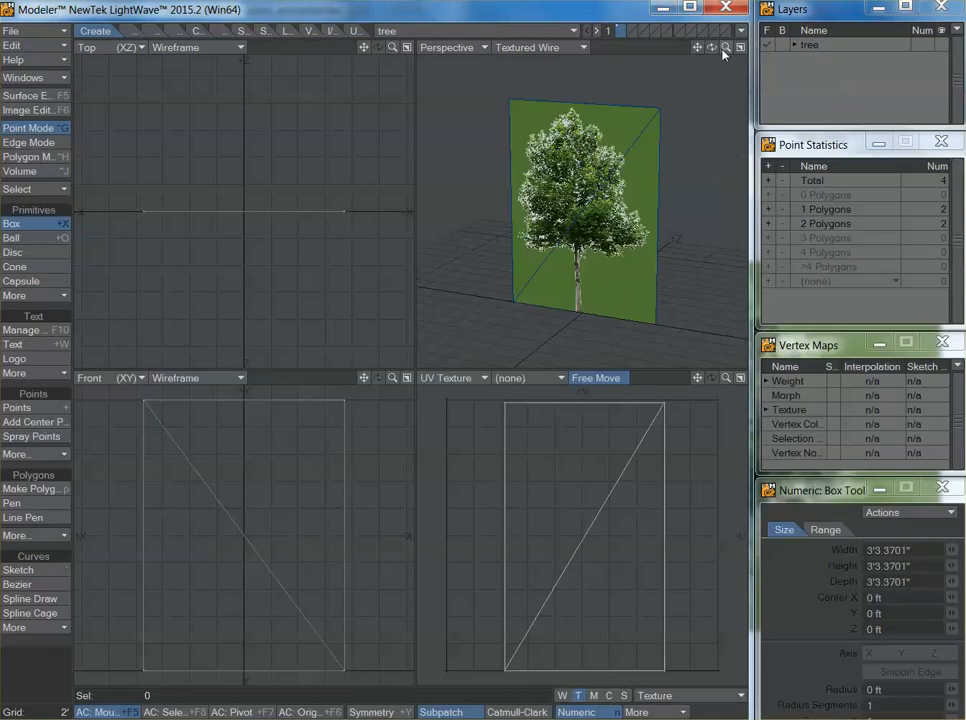
mouse_move(714, 48)
left_mouse_down()
mouse_move(670, 52)
mouse_move(700, 50)
mouse_move(682, 60)
mouse_move(715, 48)
mouse_move(680, 50)
mouse_move(710, 50)
left_mouse_up()
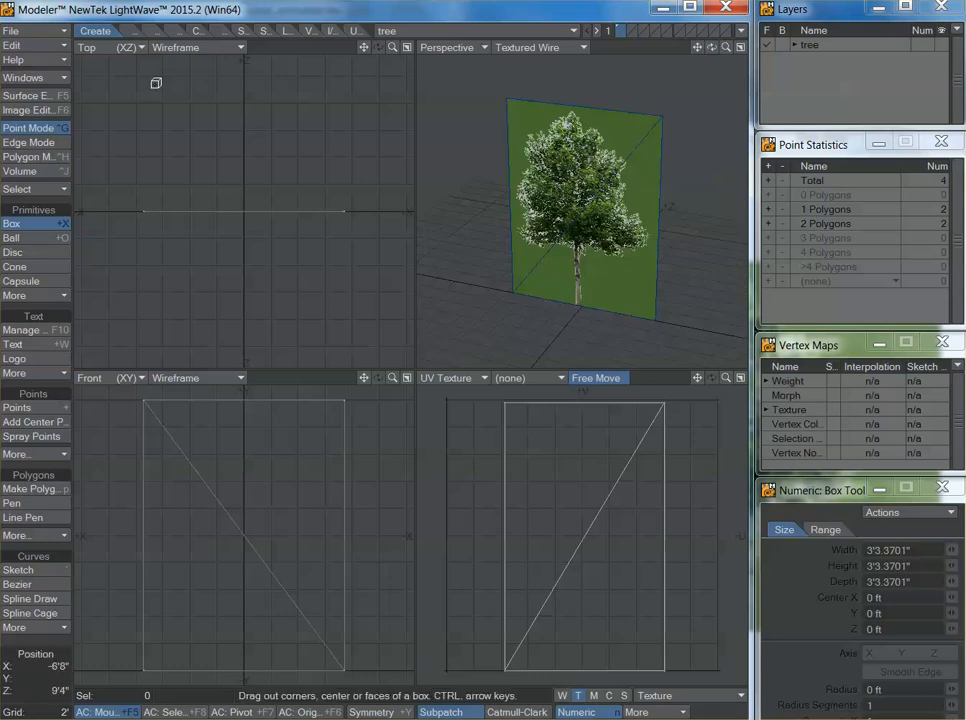
Start a new object and draw a box resting on the ground, about 13' wide, 20' high and 7'4" deep
left_click(40, 31)
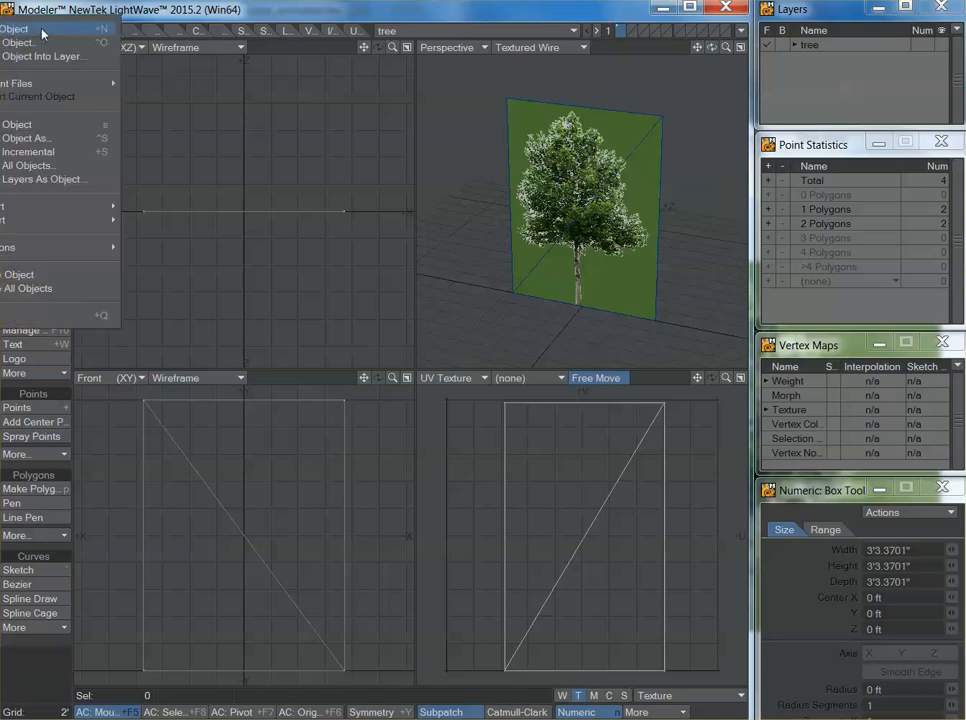
left_click(41, 31)
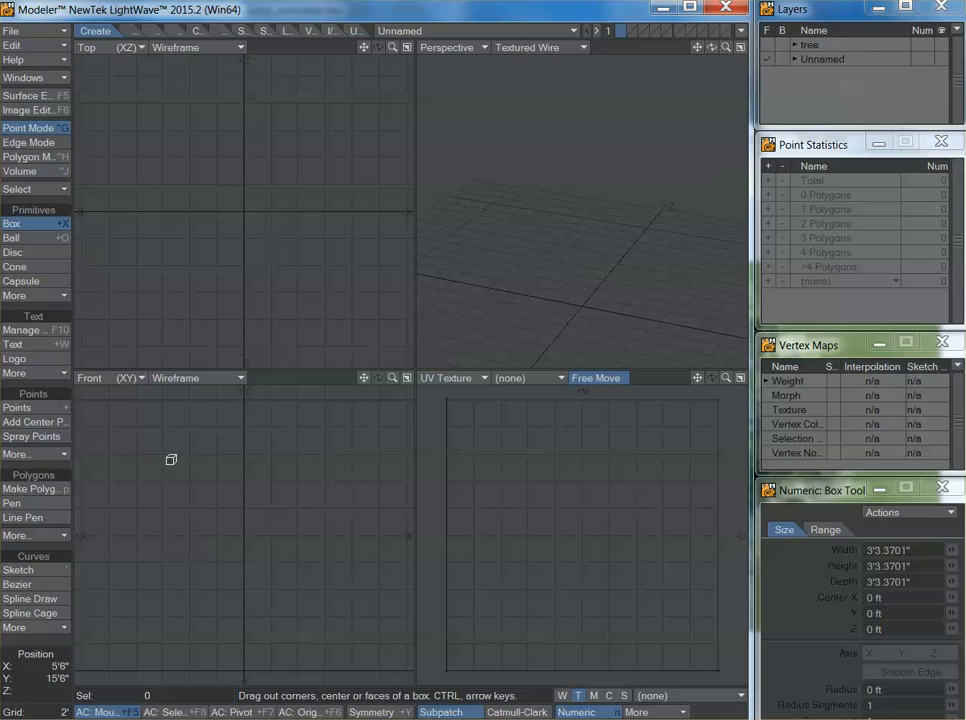
left_click_drag(156, 443, 333, 669)
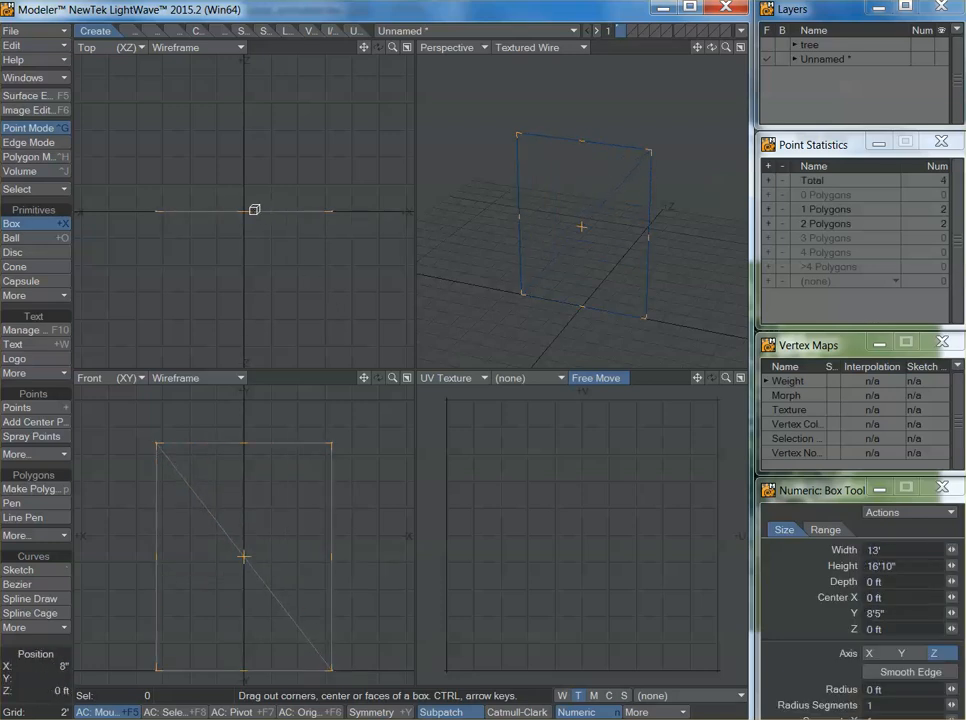
left_click_drag(250, 211, 263, 111)
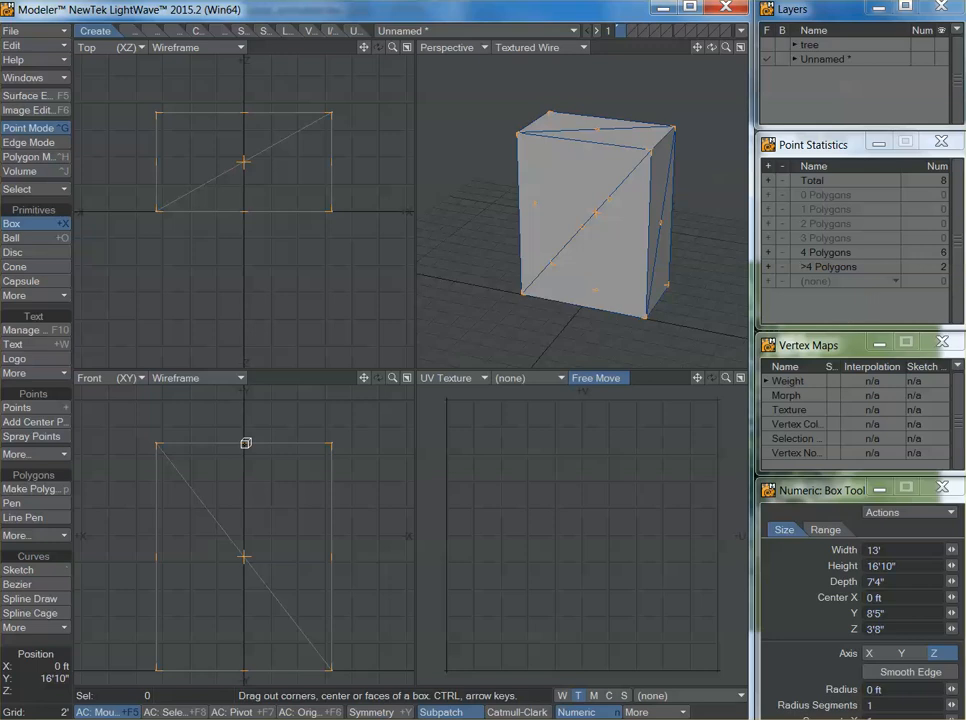
mouse_move(712, 48)
left_mouse_down()
mouse_move(704, 50)
mouse_move(720, 52)
left_mouse_up()
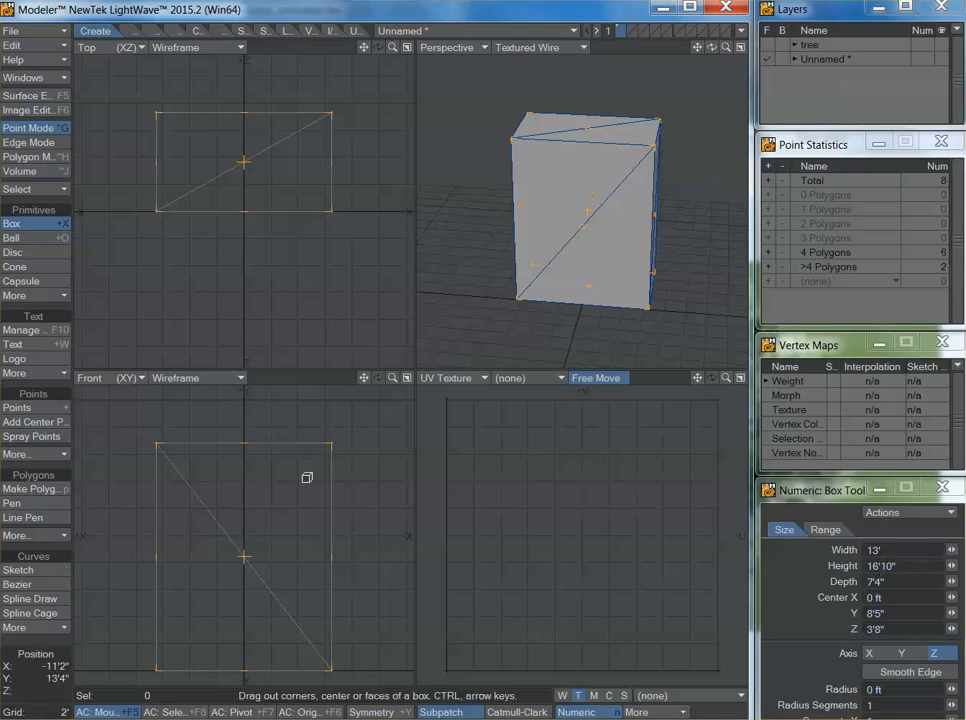
left_click_drag(249, 442, 252, 397)
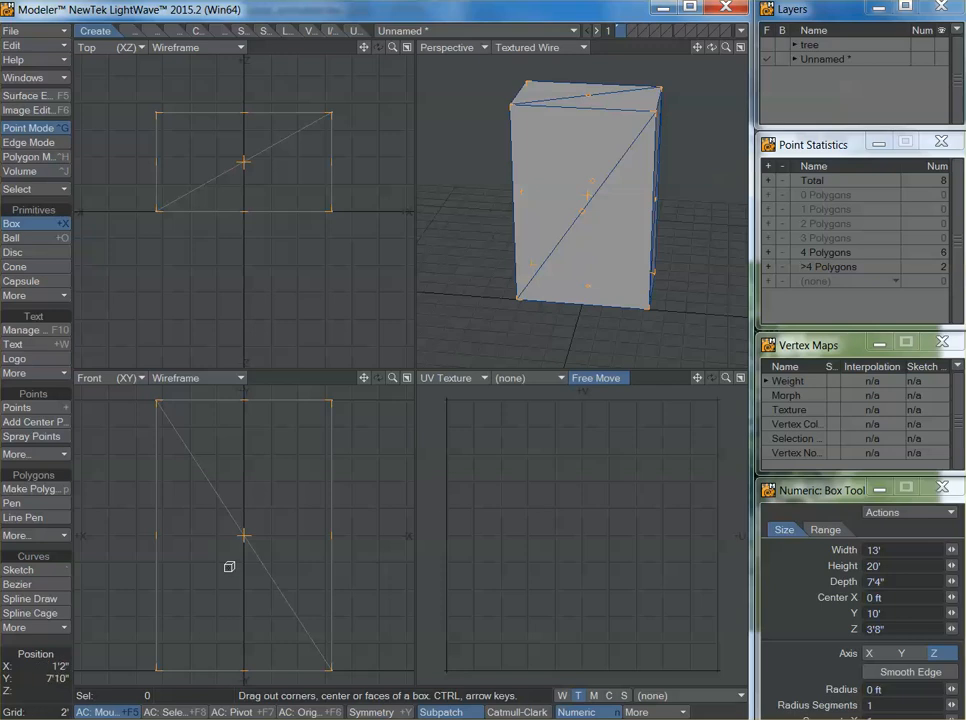
key("space")
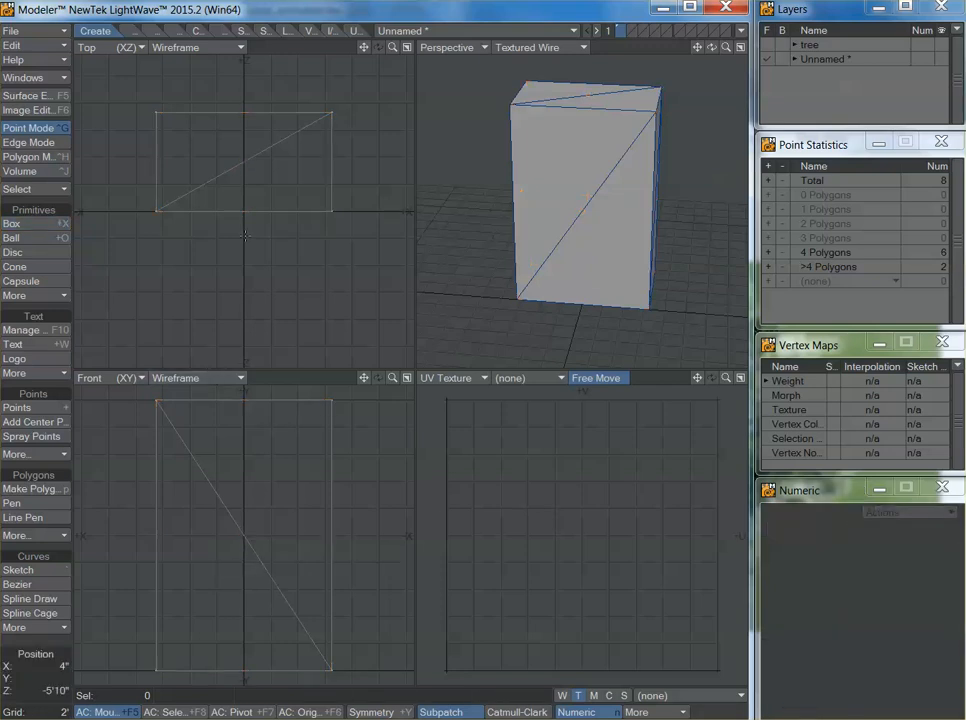
Delete the box's four rear points, keeping only the flat upright front plane
mouse_move(139, 89)
right_mouse_down()
mouse_move(362, 145)
mouse_move(285, 86)
right_mouse_up()
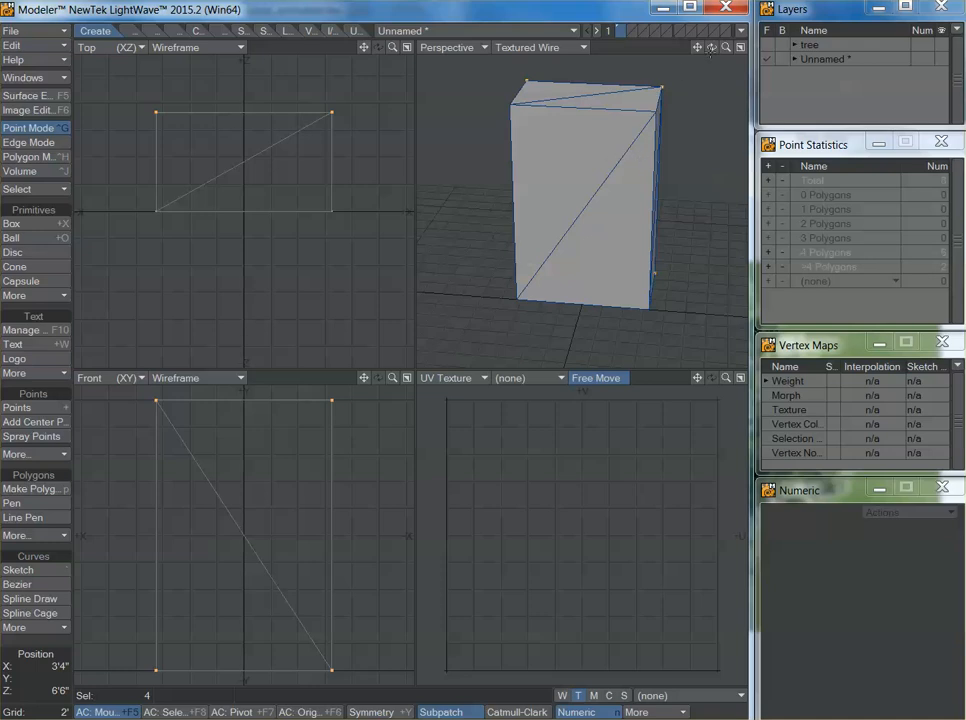
key("Delete")
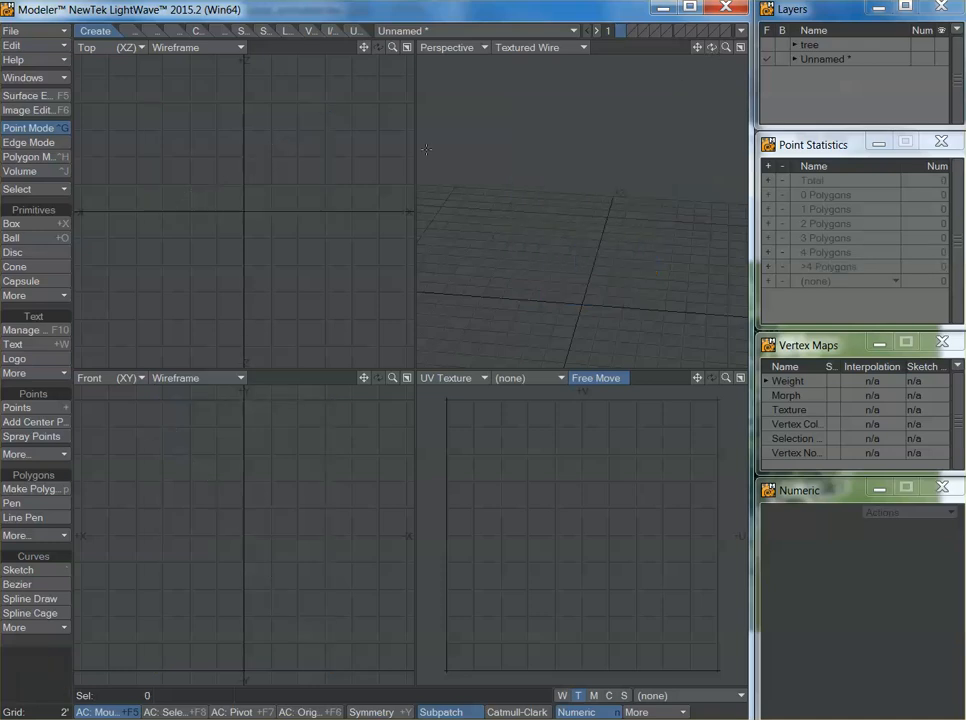
key("ctrl+z")
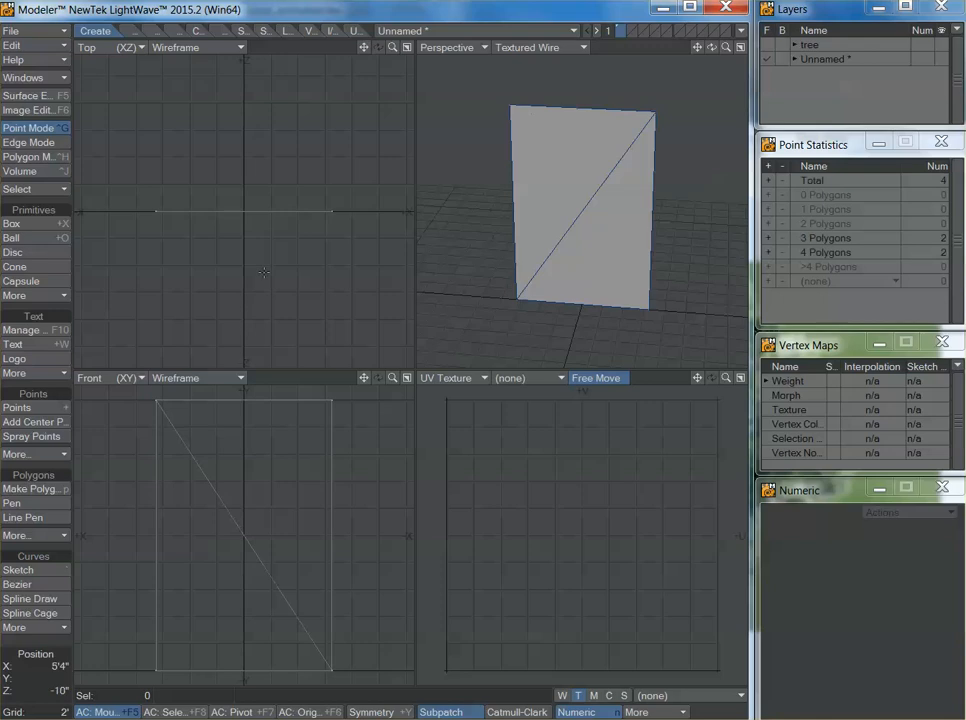
mouse_move(716, 52)
left_mouse_down()
mouse_move(800, 56)
mouse_move(712, 52)
left_mouse_up()
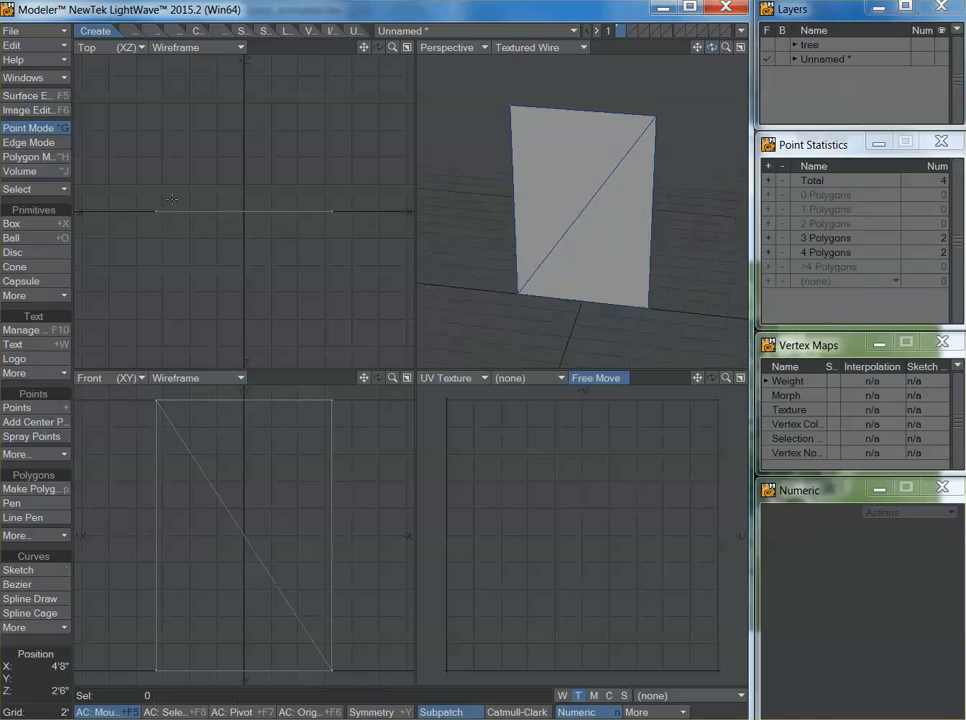
Remove the leftover polygons with only one vertex and only two vertices from the plane
left_click(30, 157)
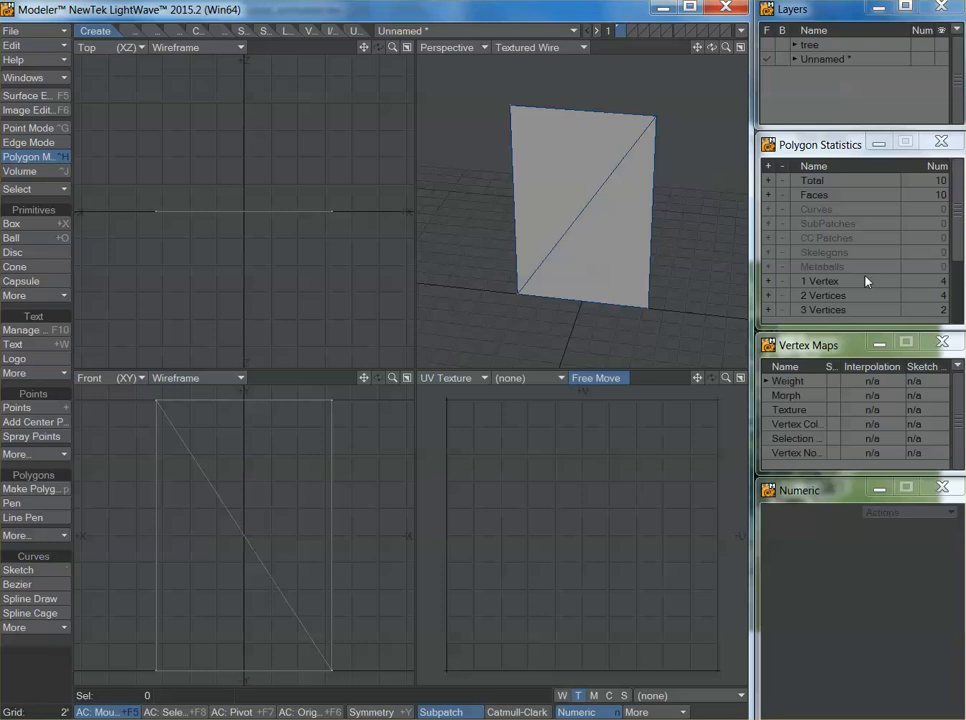
scroll(955, 226, "down", 2)
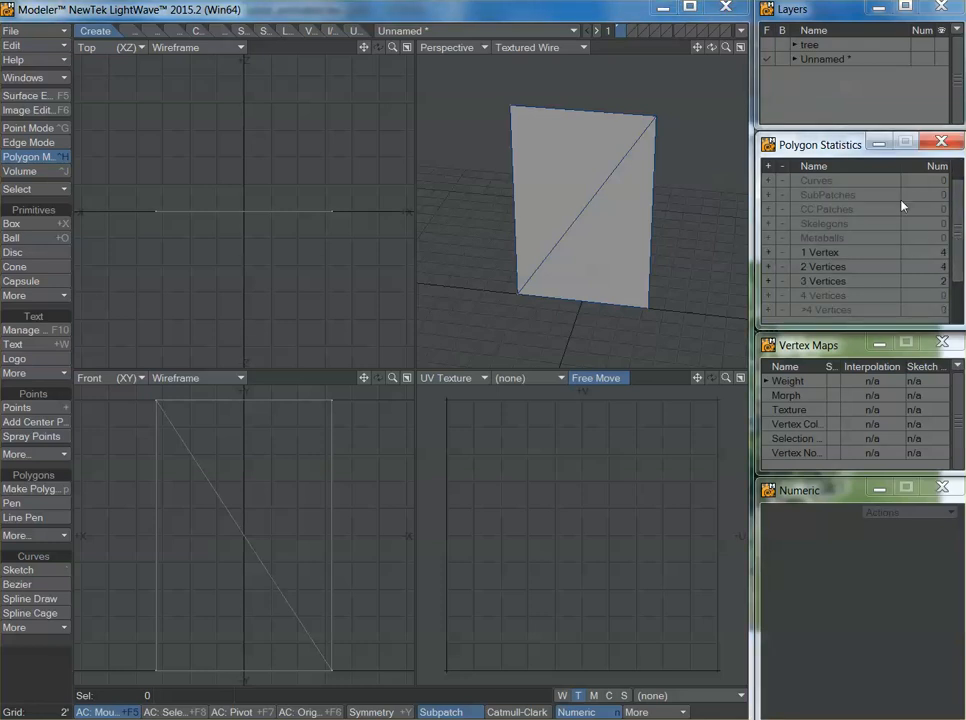
left_click(768, 253)
key("Delete")
left_click(768, 267)
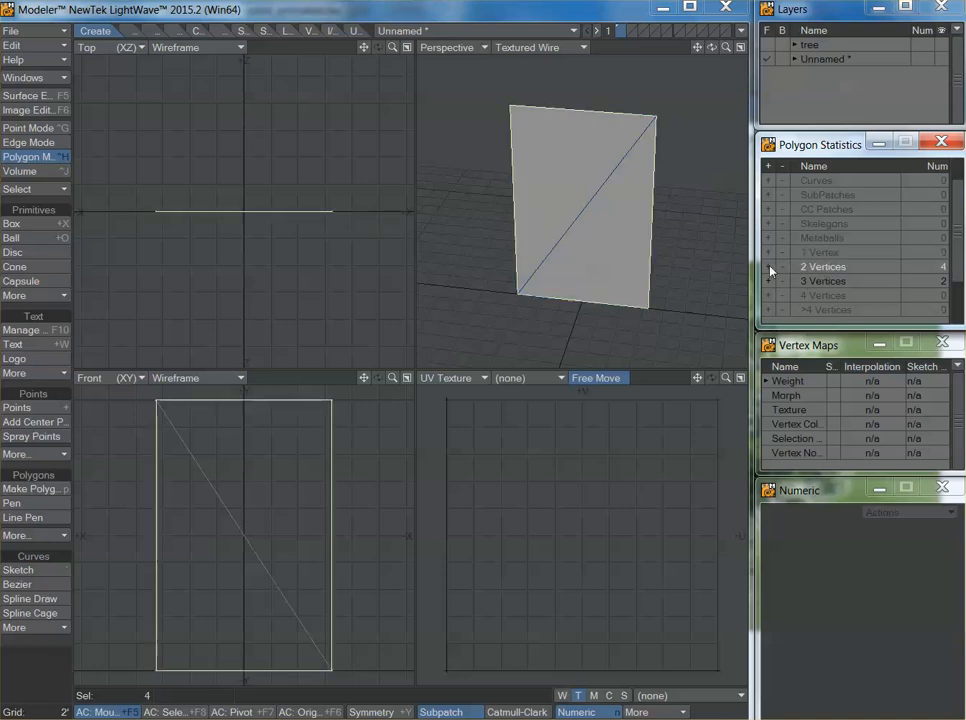
key("Delete")
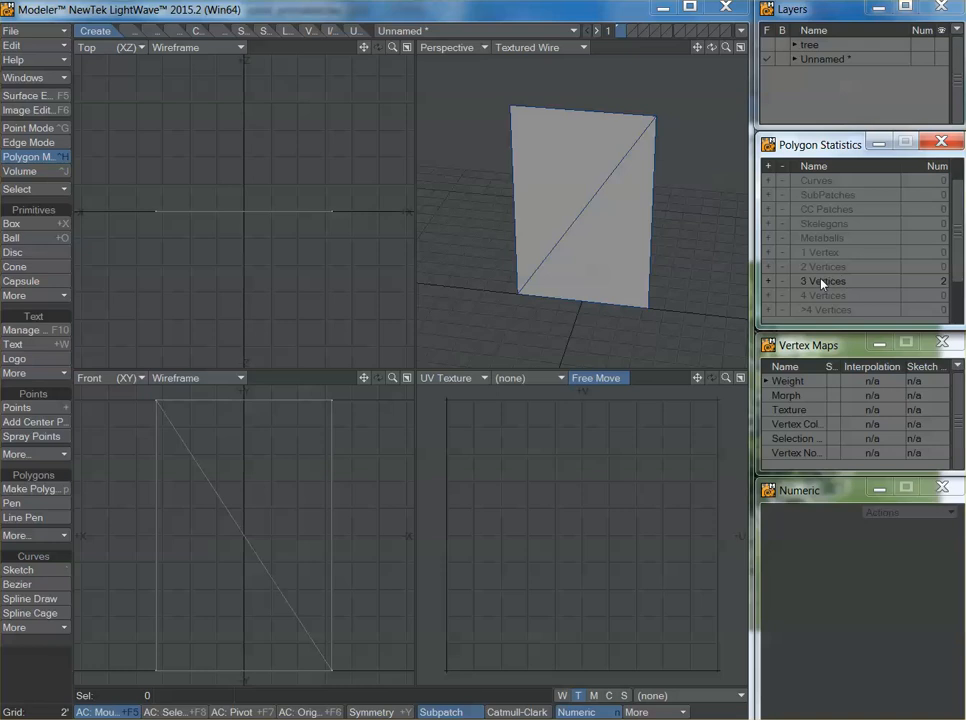
Select the plane's three-vertex polygons and create a planar UV texture map named Texture 1 on the Z axis
left_click(768, 282)
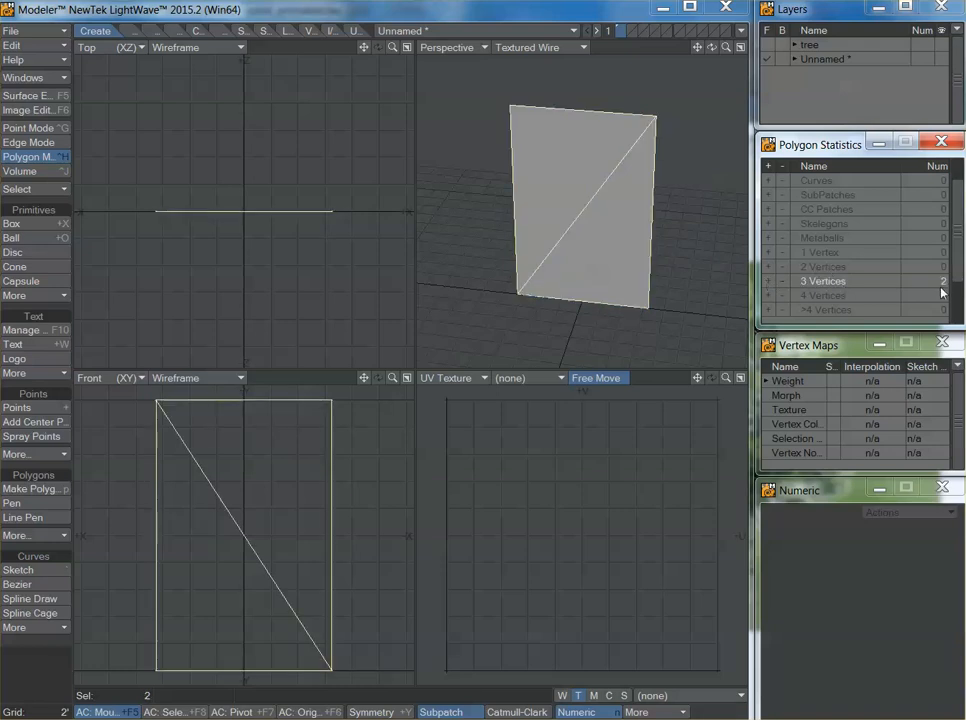
scroll(931, 252, "up", 1)
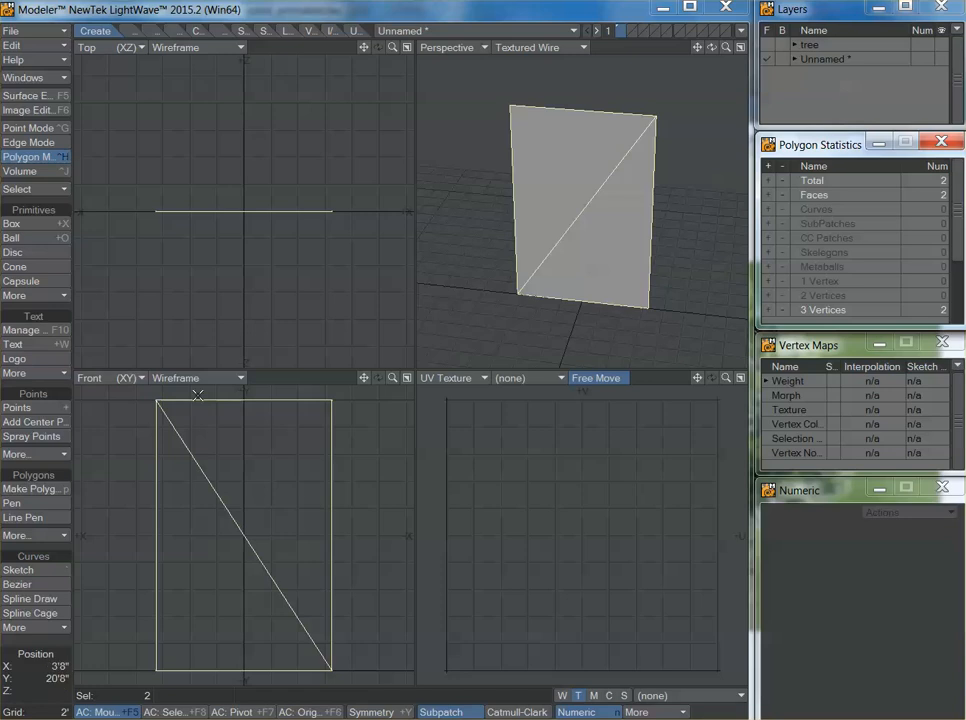
left_click(171, 32)
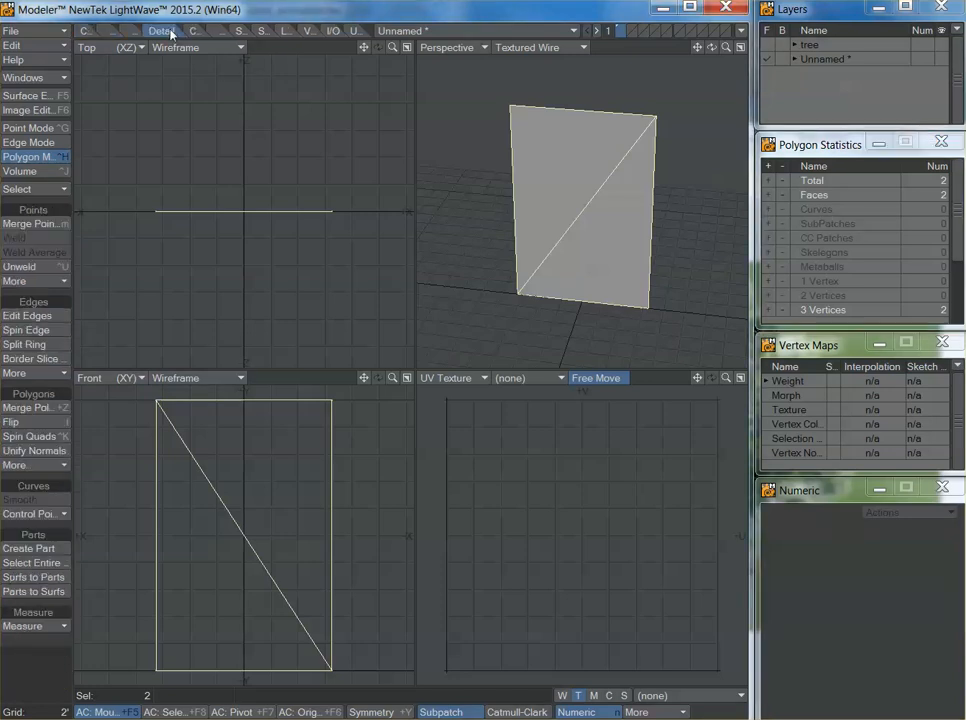
left_click(221, 34)
left_click_drag(713, 47, 733, 68)
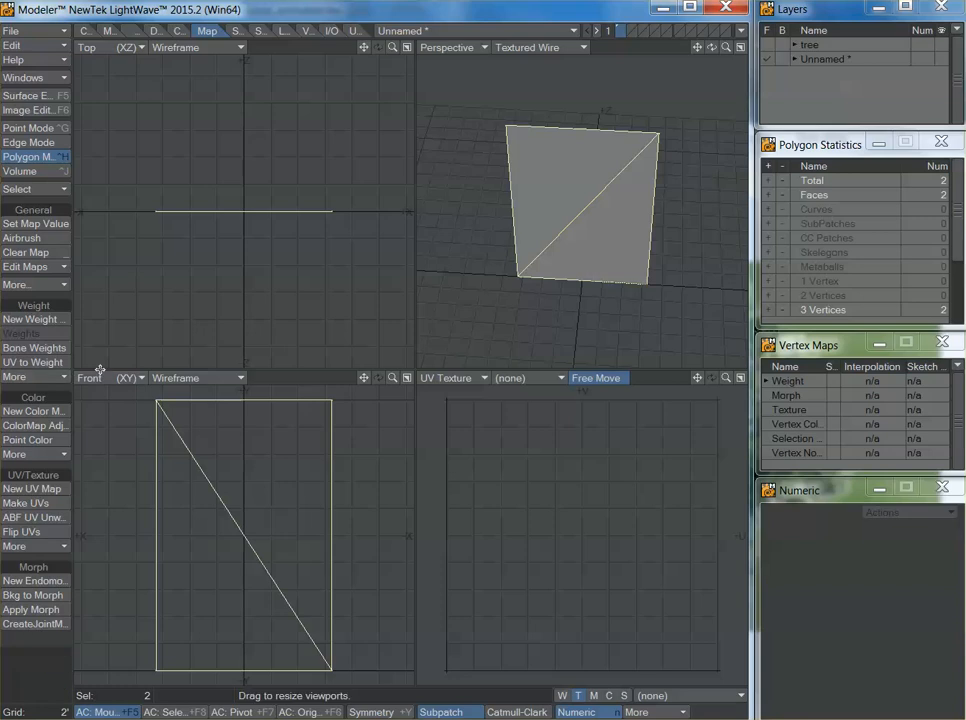
left_click(35, 489)
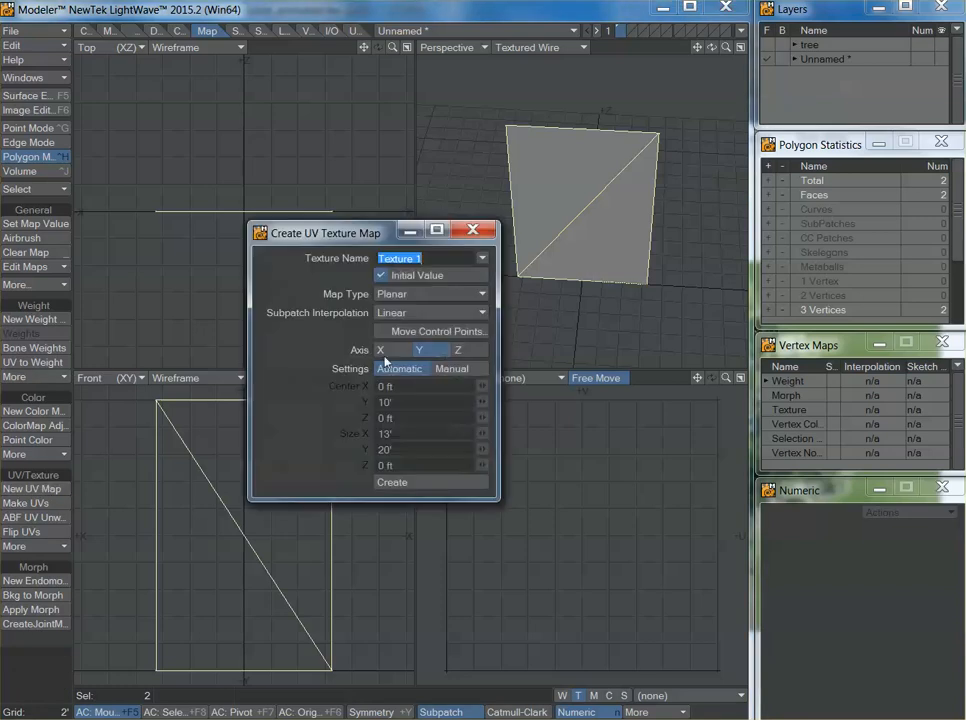
left_click(462, 351)
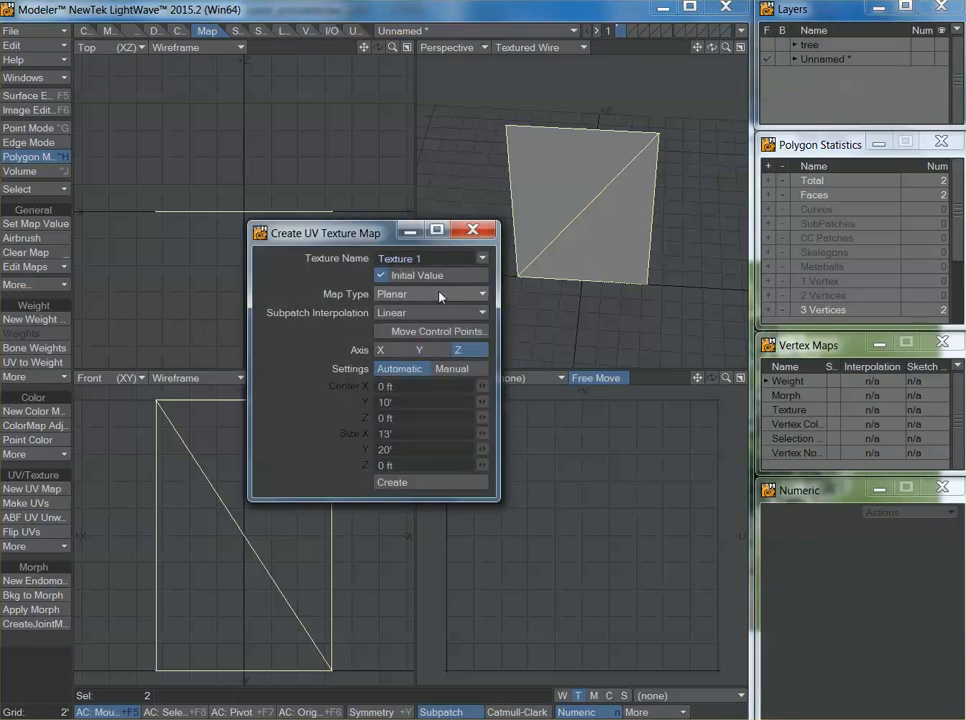
left_click(412, 294)
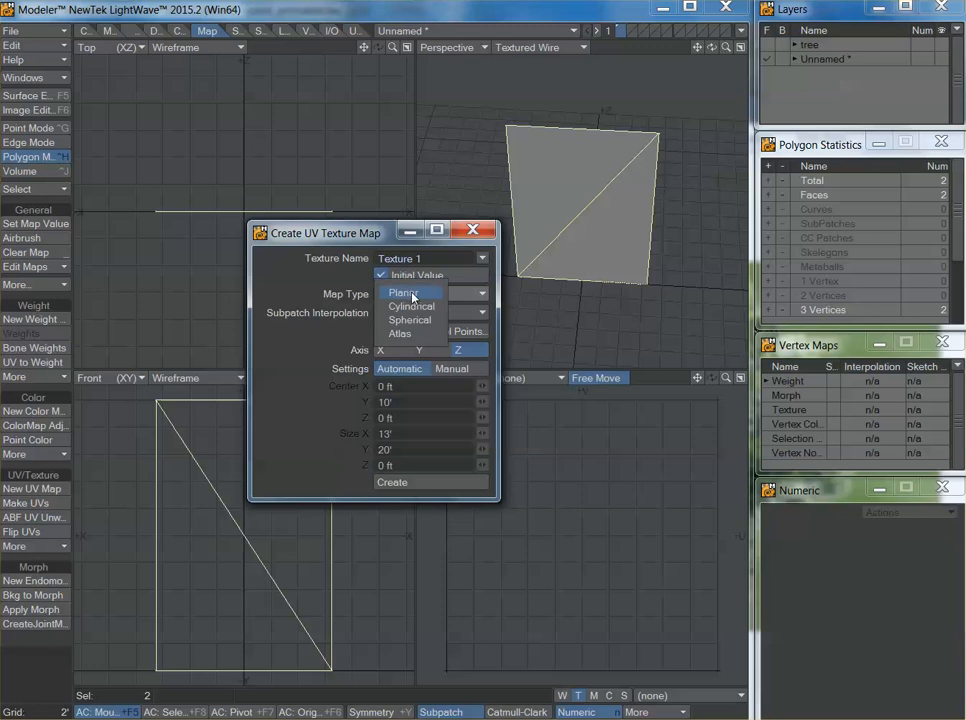
left_click(412, 294)
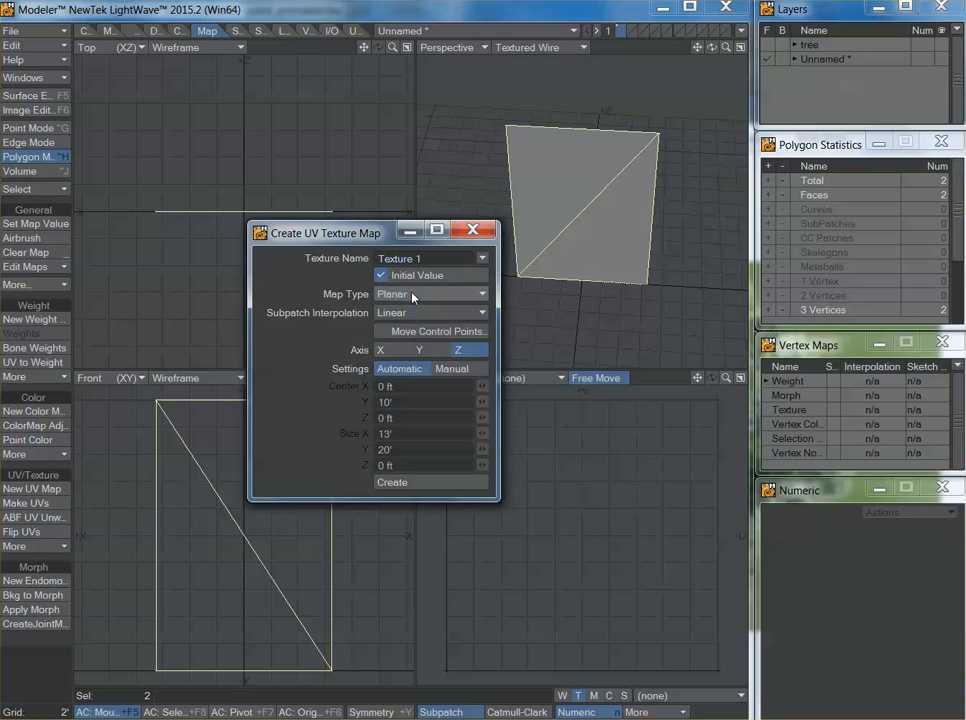
left_click(429, 484)
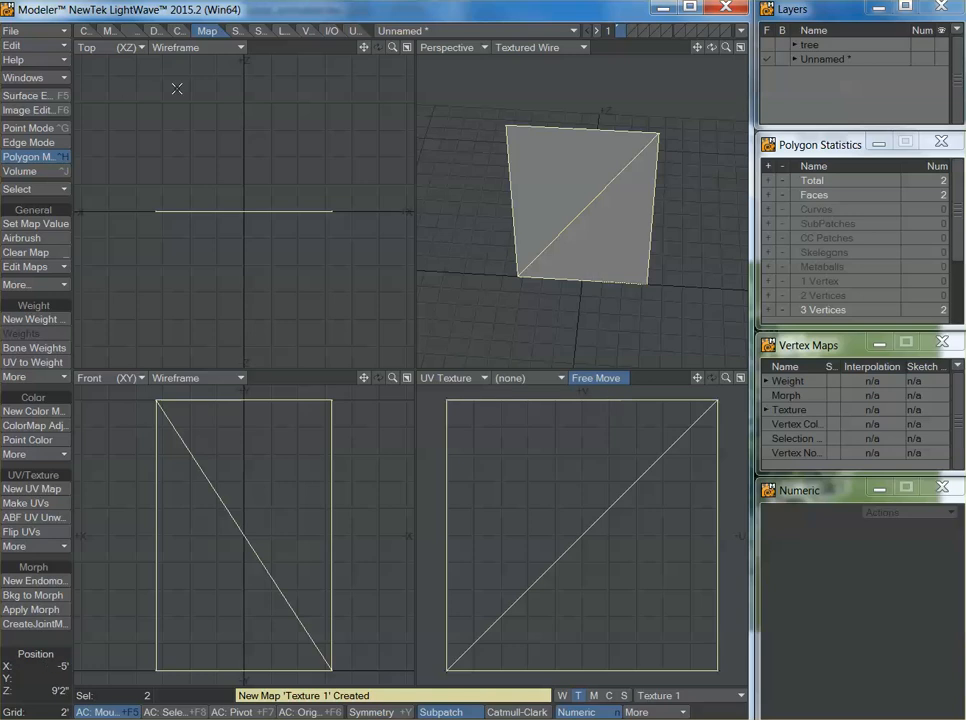
Add an image map texture to the Default surface's color with UV projection, and close its texture settings
left_click(30, 95)
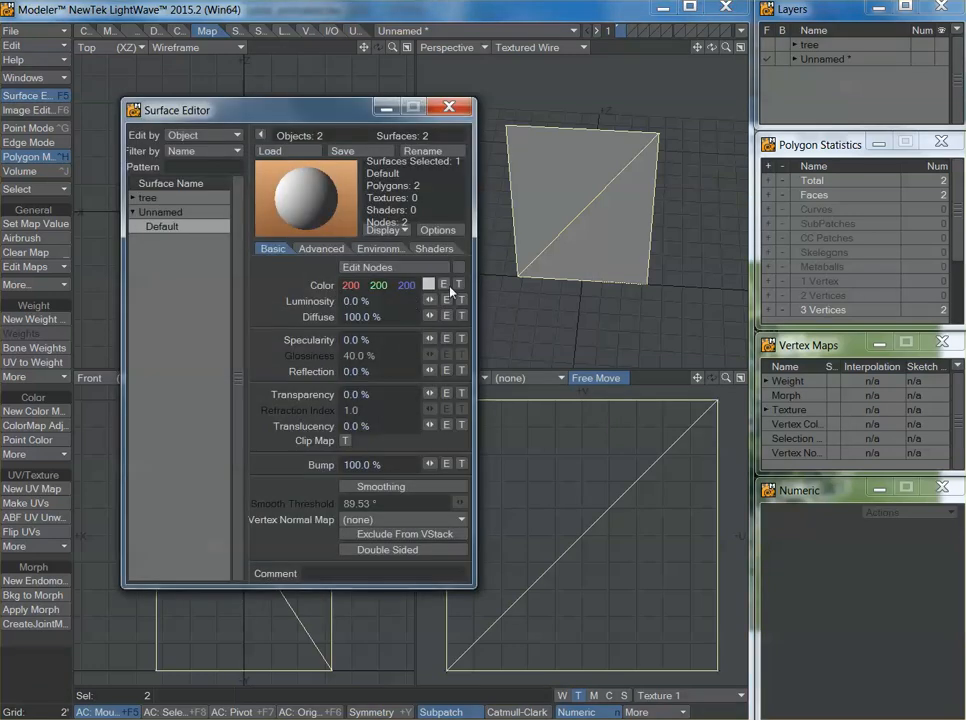
left_click(459, 286)
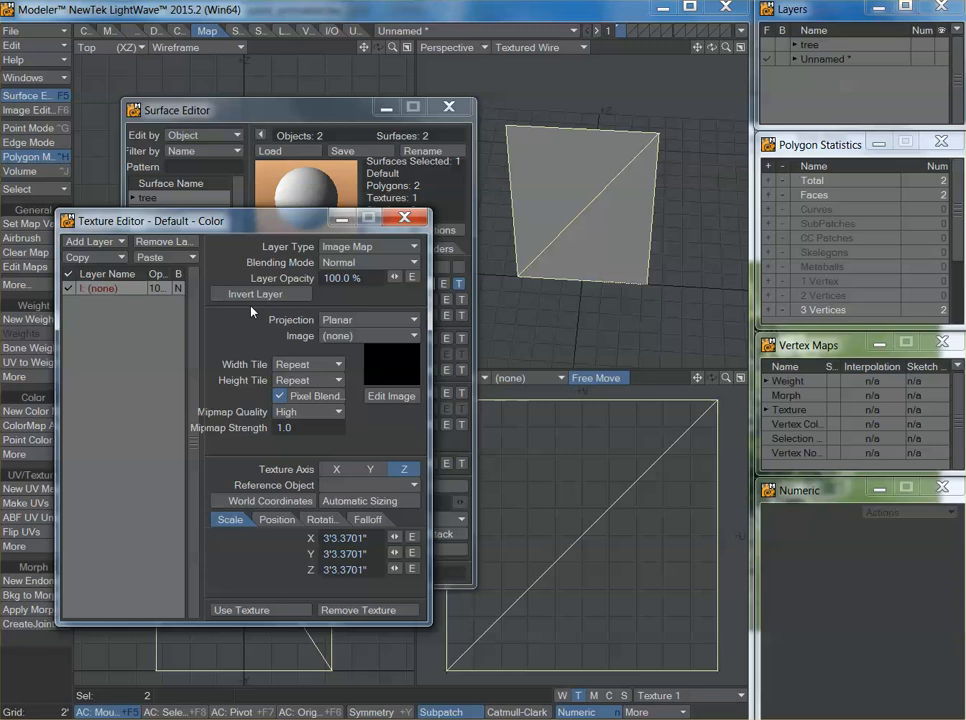
left_click(395, 320)
left_click(368, 387)
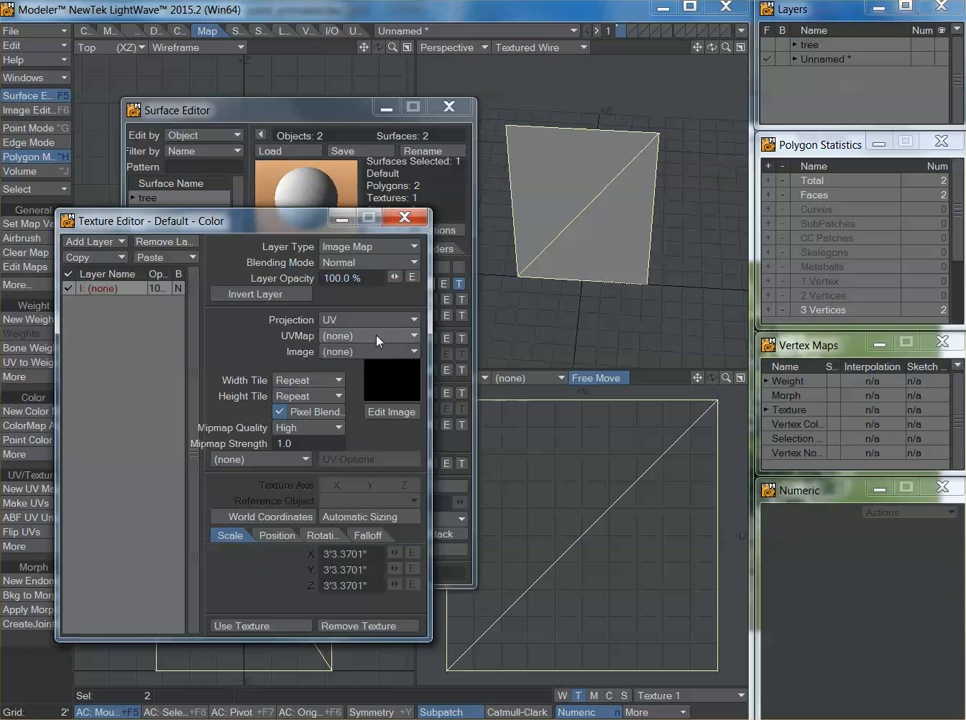
left_click(377, 339)
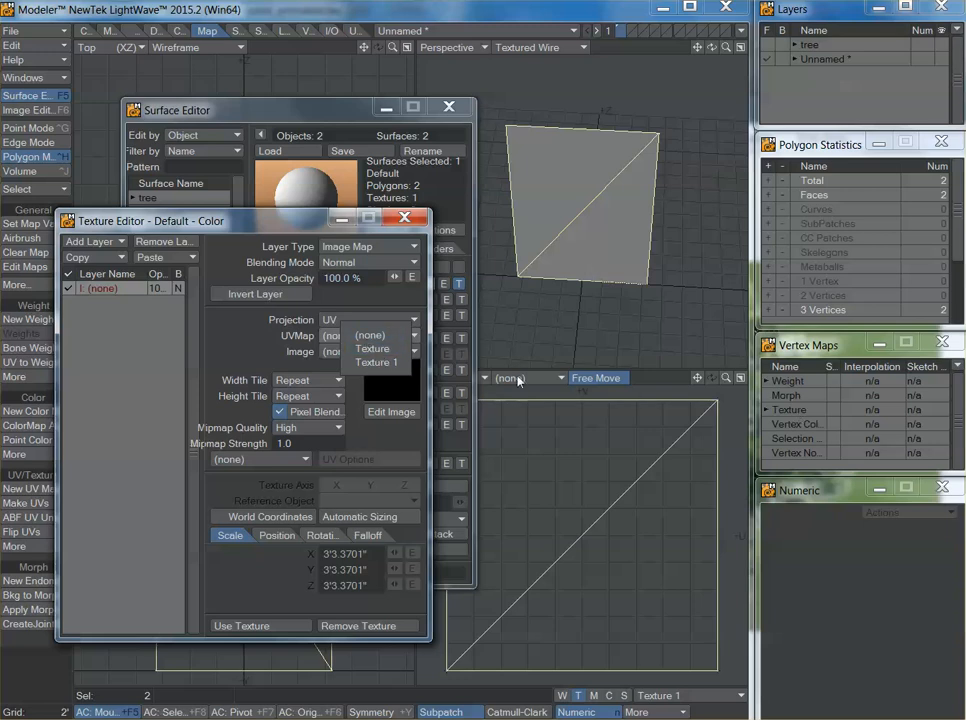
left_click(406, 218)
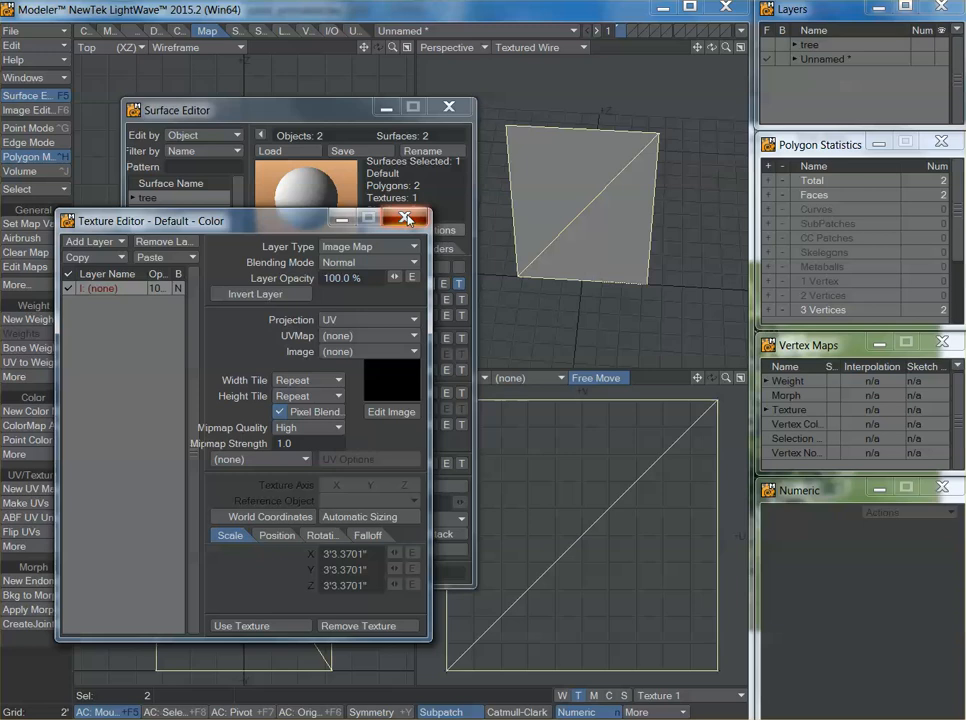
left_click(406, 218)
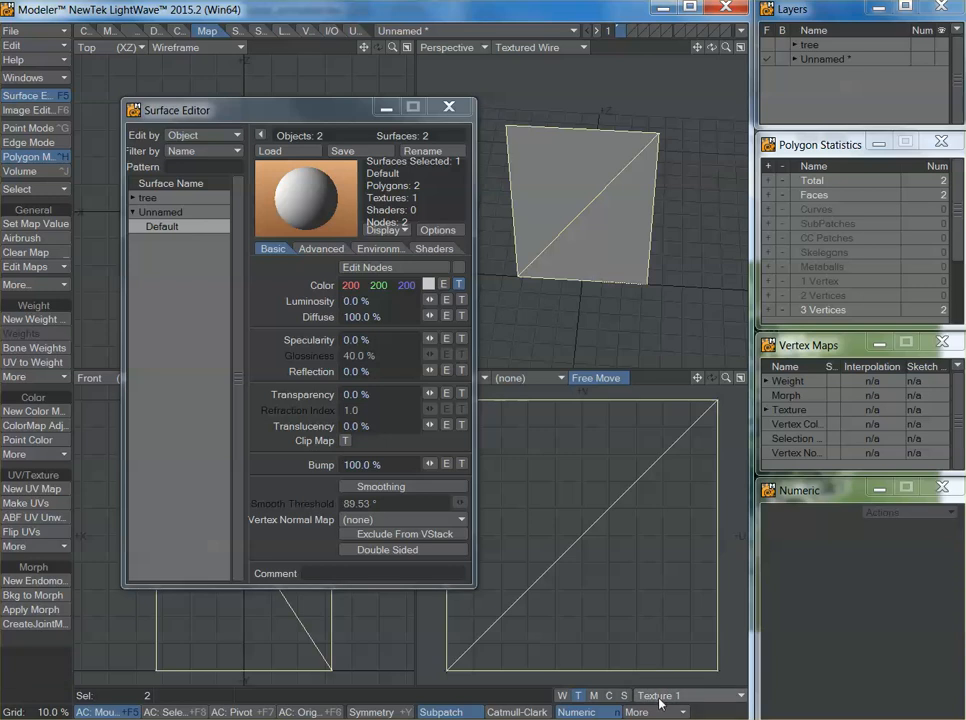
Assign the Texture 1 UV map to the color texture of the Default surface and load small_tree.bmp as its image
left_click(457, 285)
left_click(371, 339)
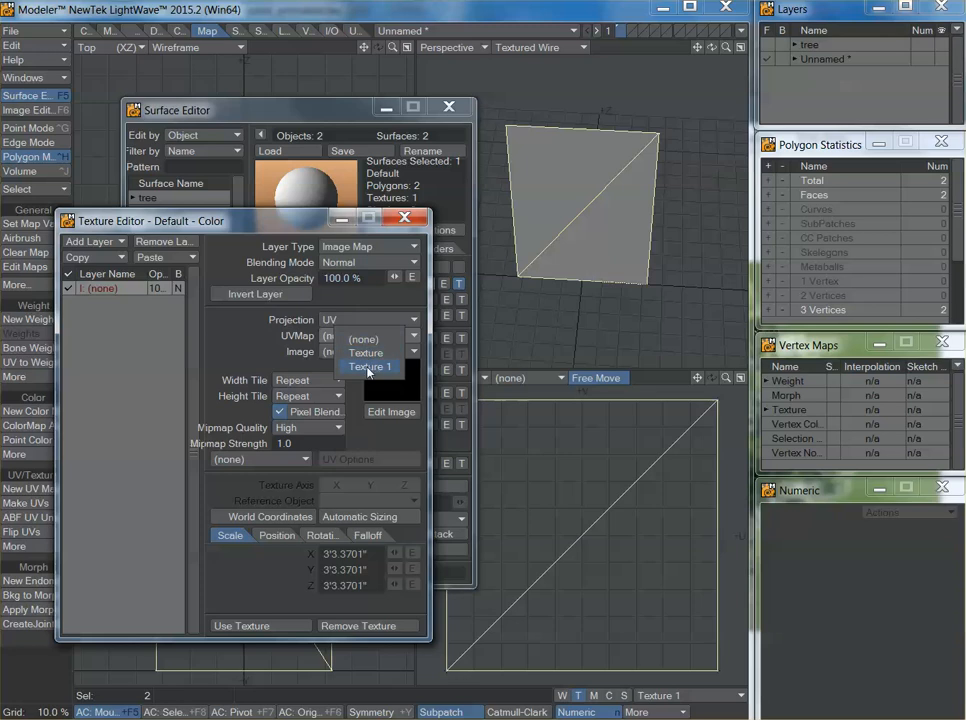
left_click(369, 367)
left_click(368, 352)
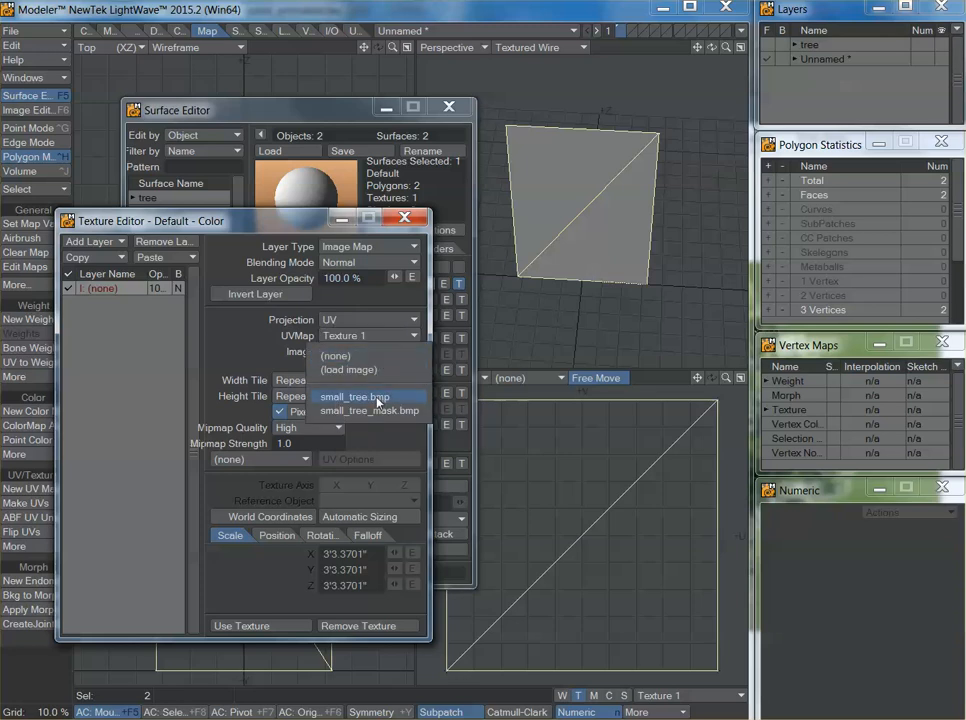
left_click(358, 369)
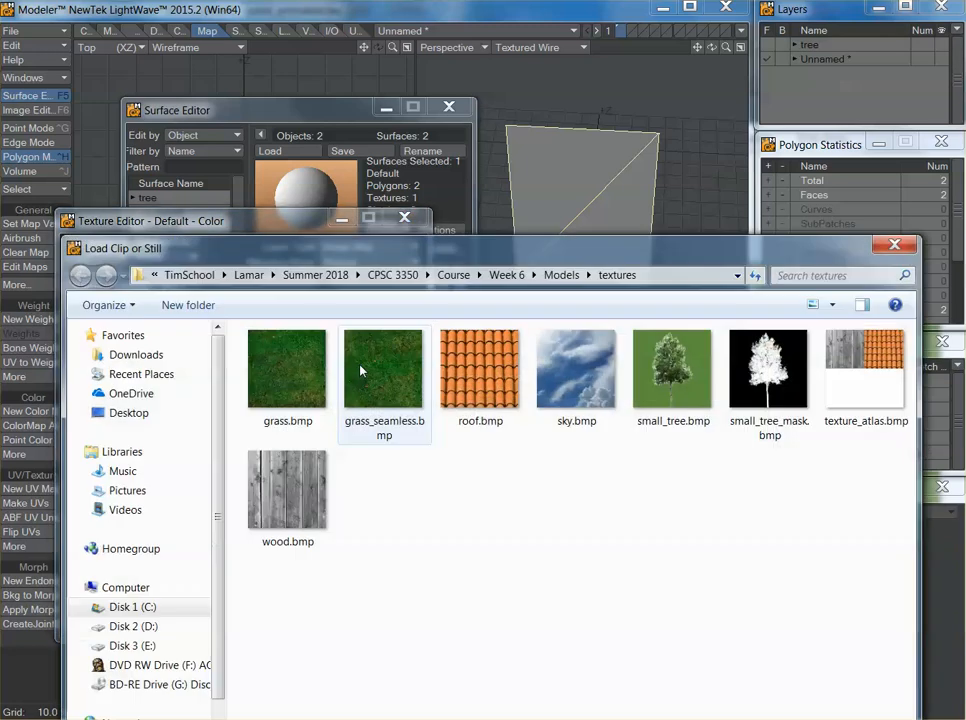
left_click_drag(376, 252, 280, 97)
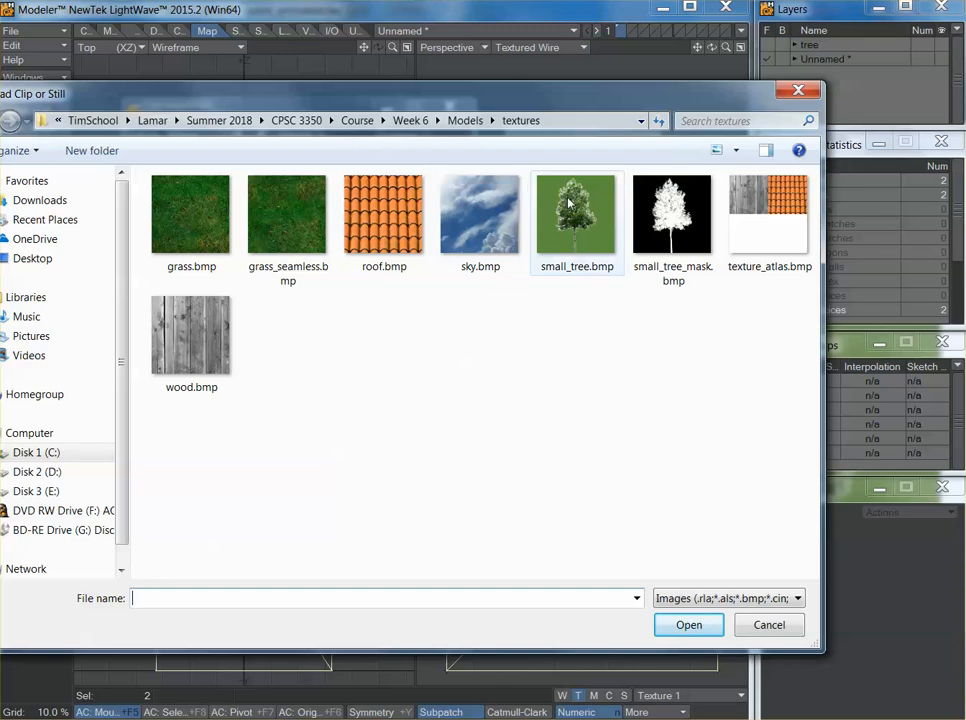
double_click(568, 205)
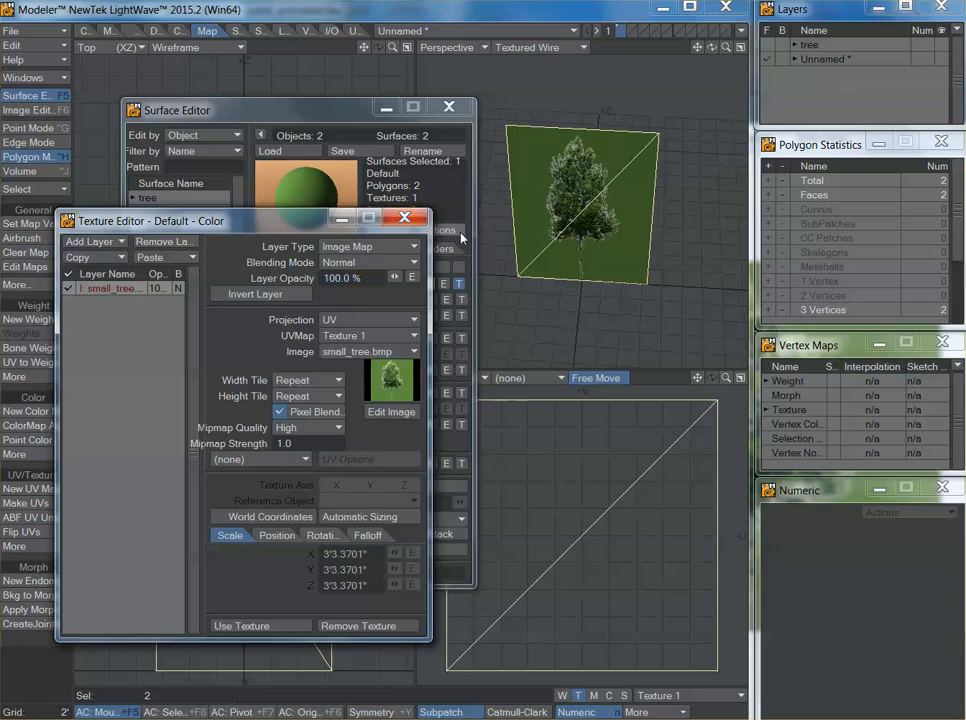
Close the color texture settings and set the Default surface's transparency to 100%
left_click(404, 217)
left_click_drag(291, 117, 247, 107)
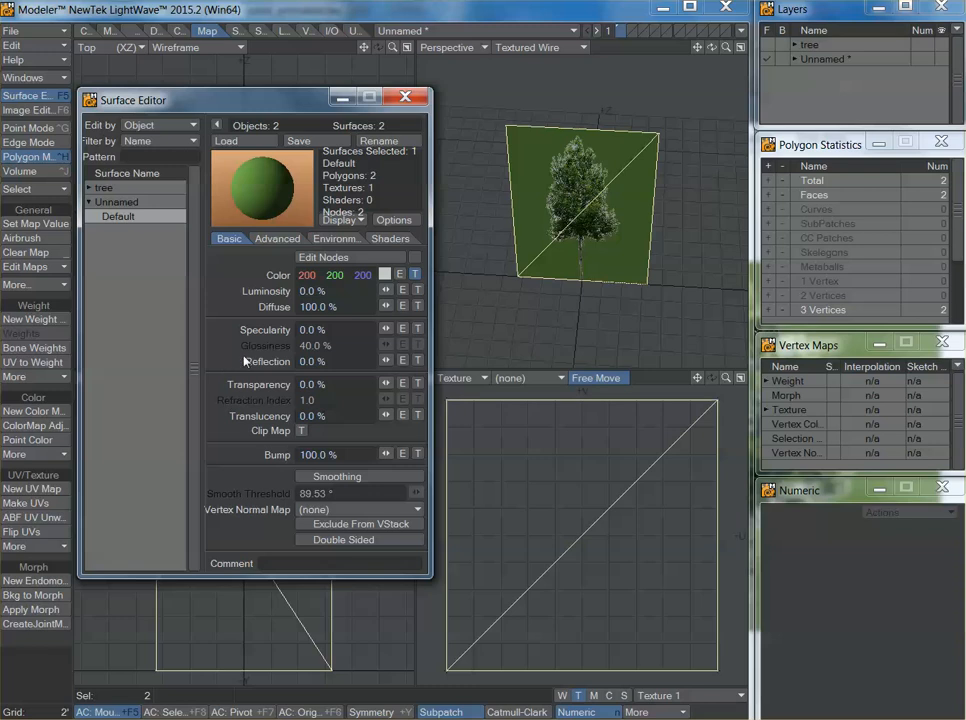
left_click(339, 385)
type("100")
Add an image map texture to the Default surface's transparency and set its blending mode to Alpha
left_click(417, 384)
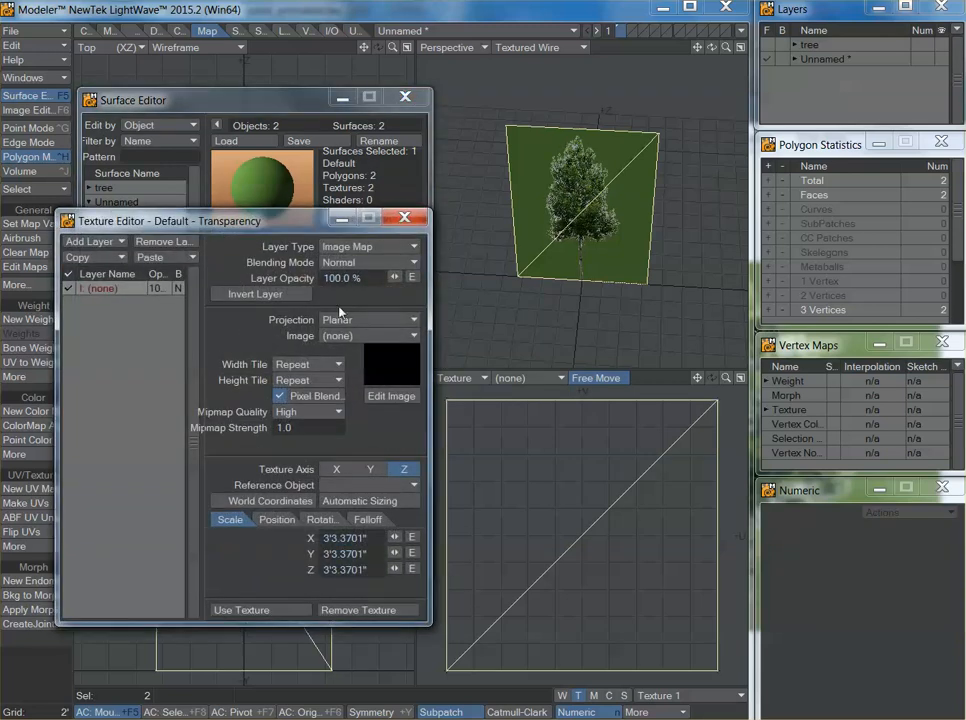
left_click(356, 320)
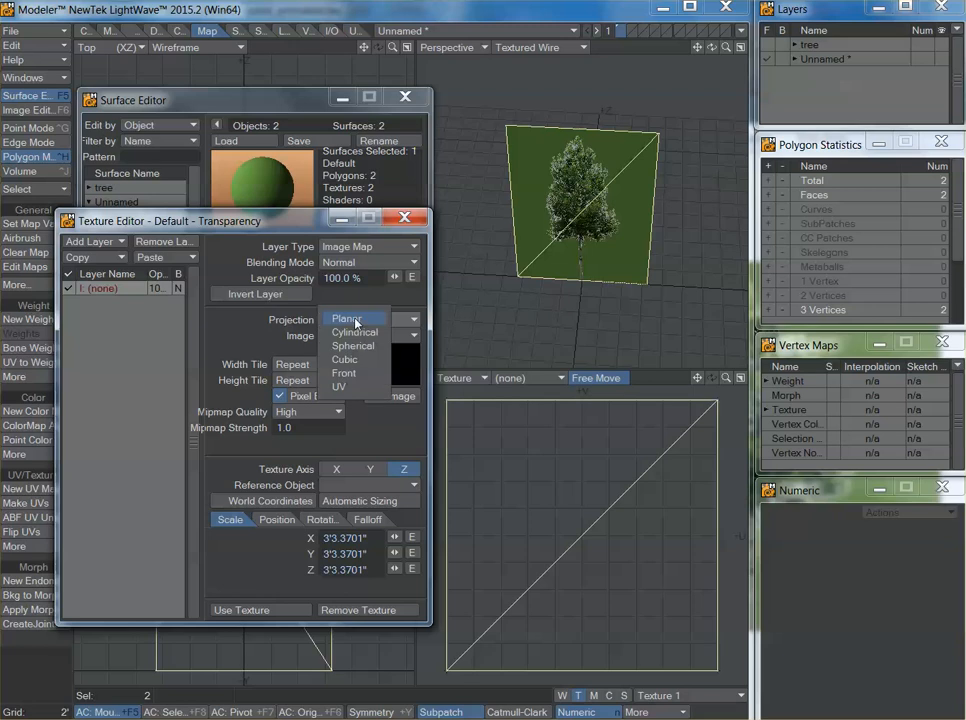
left_click(369, 248)
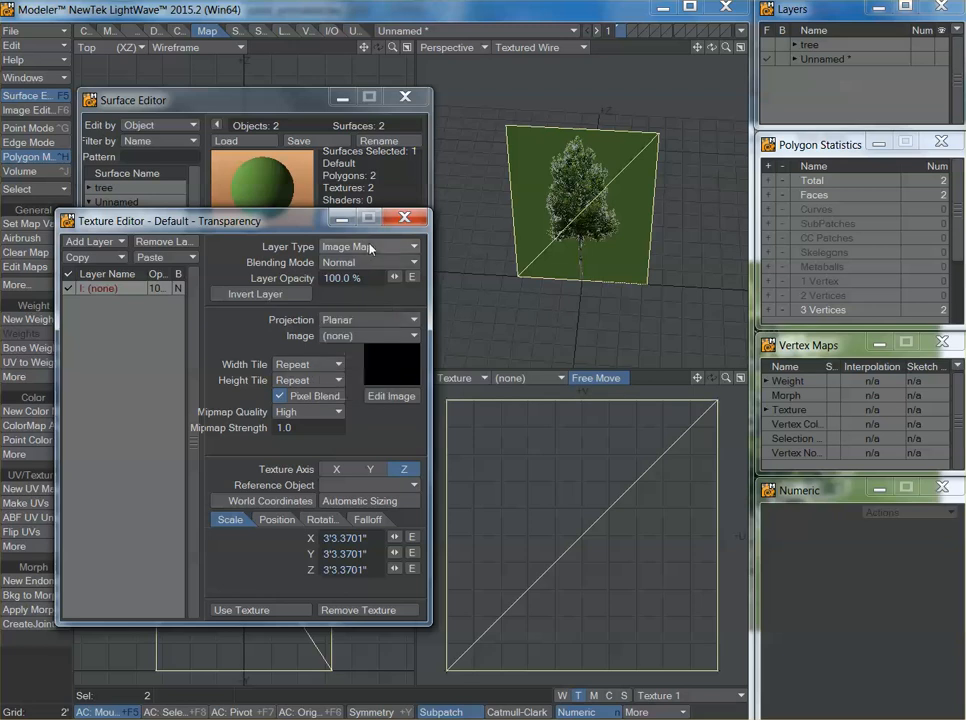
left_click(369, 247)
left_click(391, 249)
left_click(380, 263)
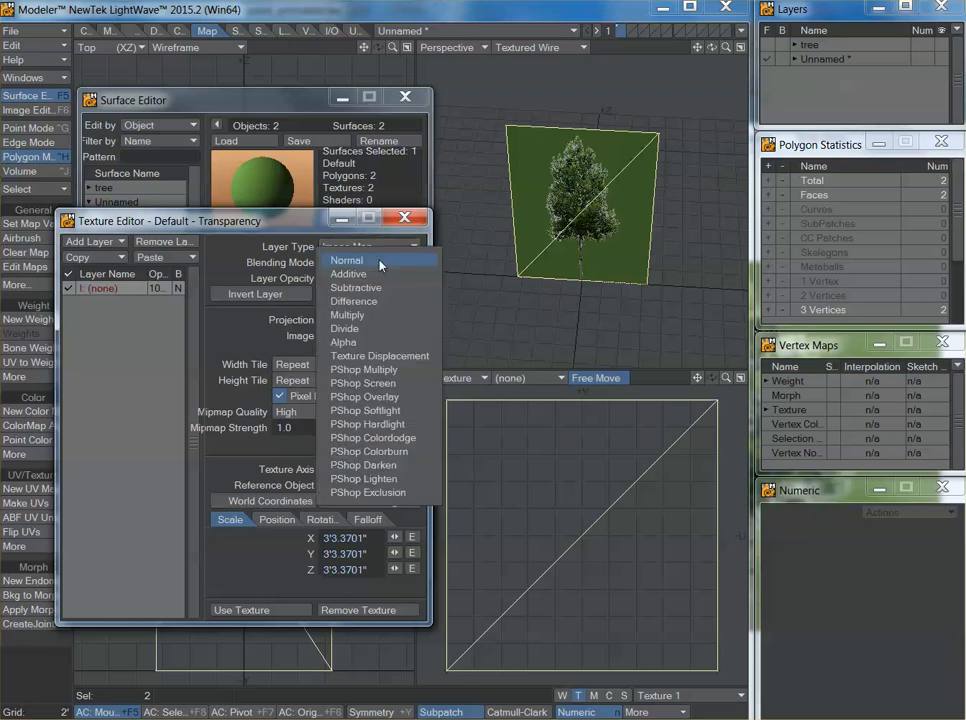
left_click(348, 342)
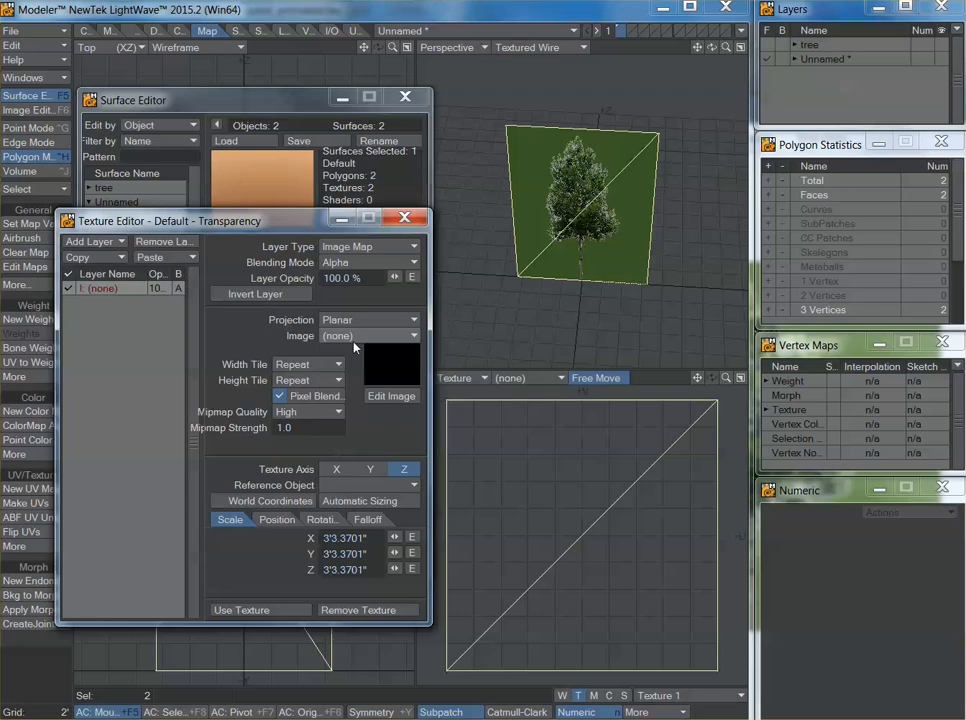
Set the transparency texture to UV projection using the Texture 1 UV map
left_click(397, 319)
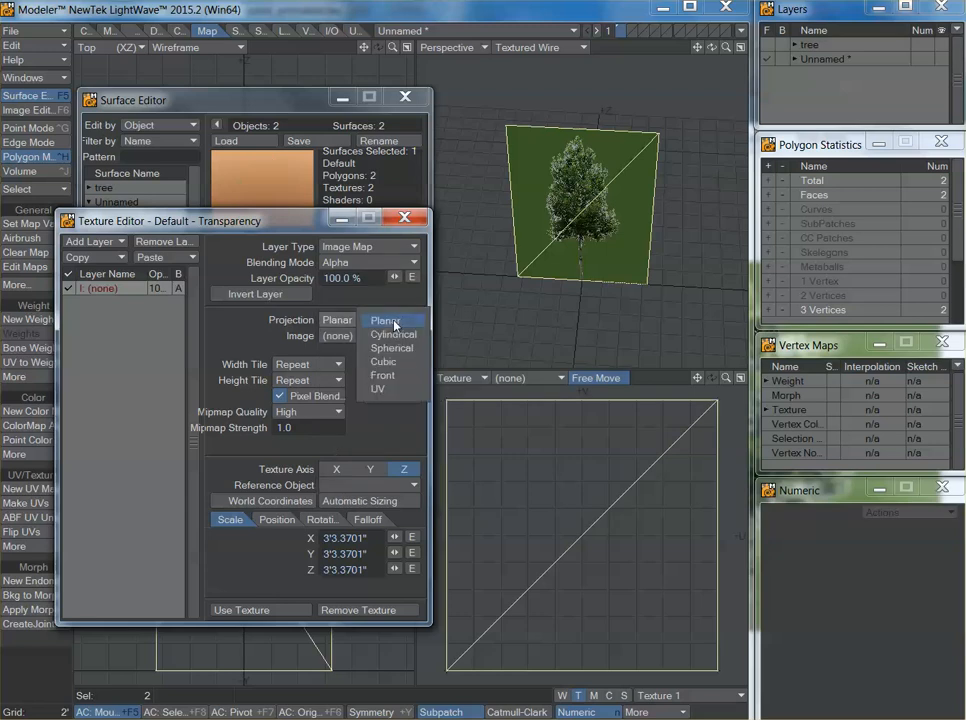
left_click(383, 388)
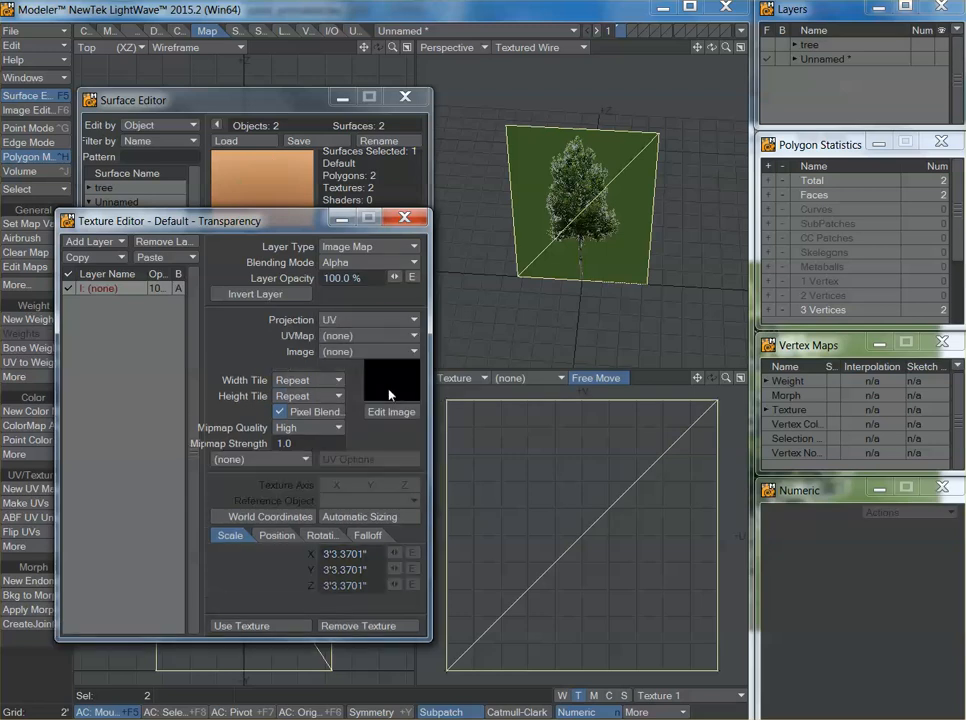
left_click(404, 335)
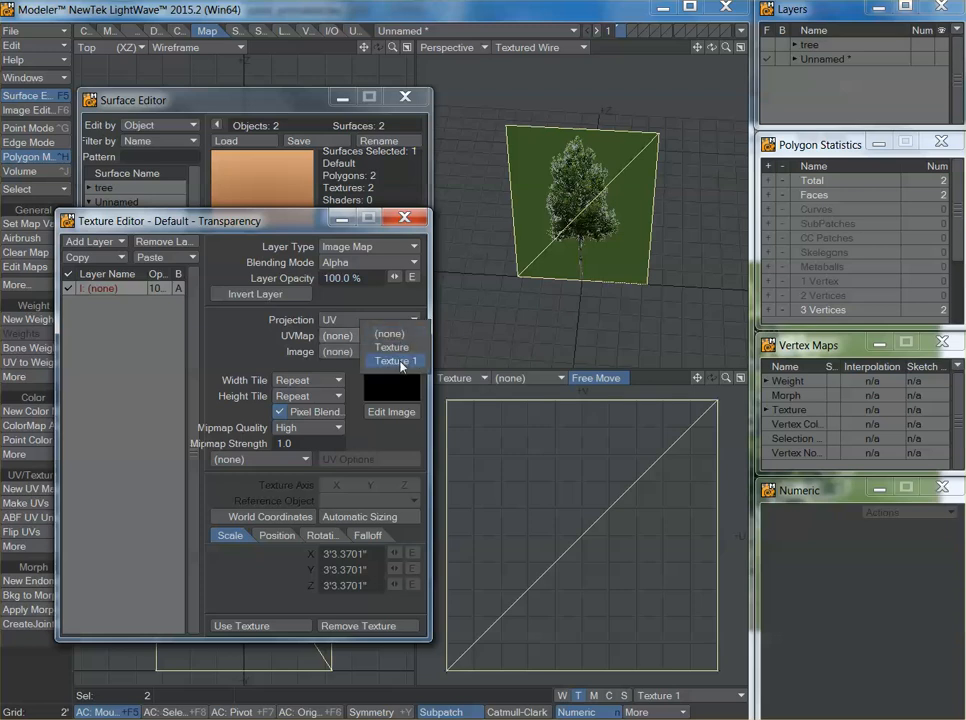
left_click(401, 362)
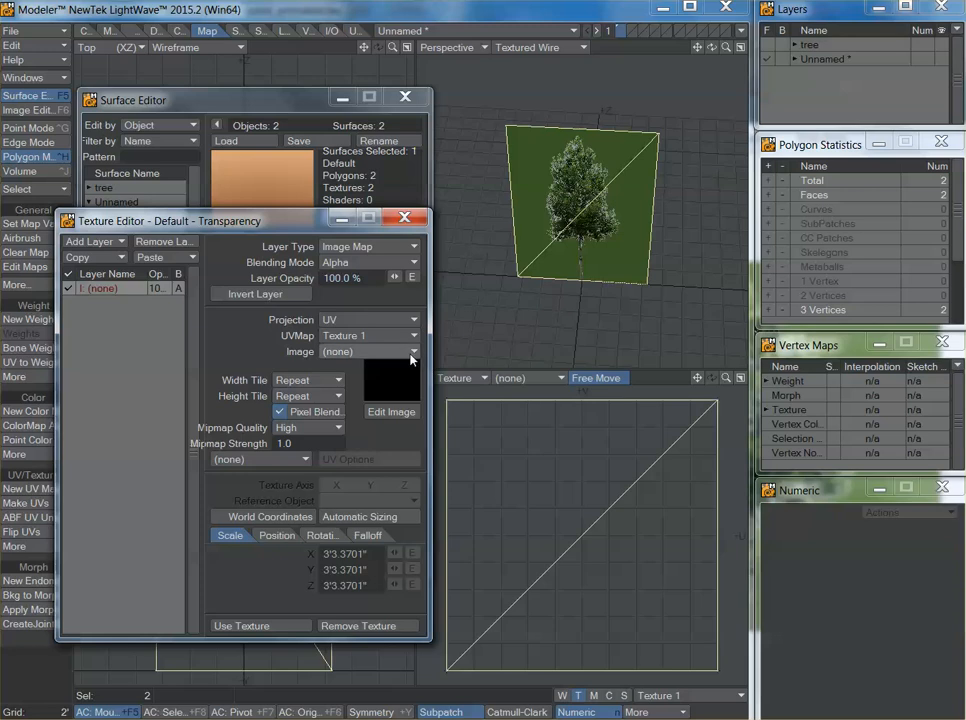
Load small_tree_mask.bmp as the transparency texture's image, apply the texture and close the surface settings
left_click(408, 351)
left_click(414, 367)
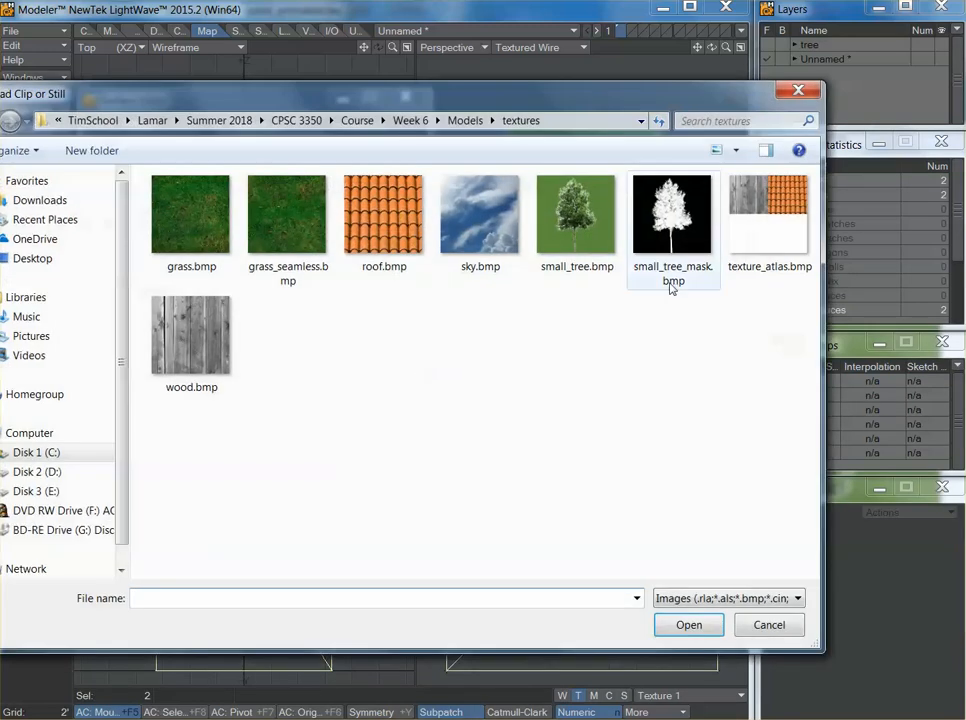
left_click(667, 225)
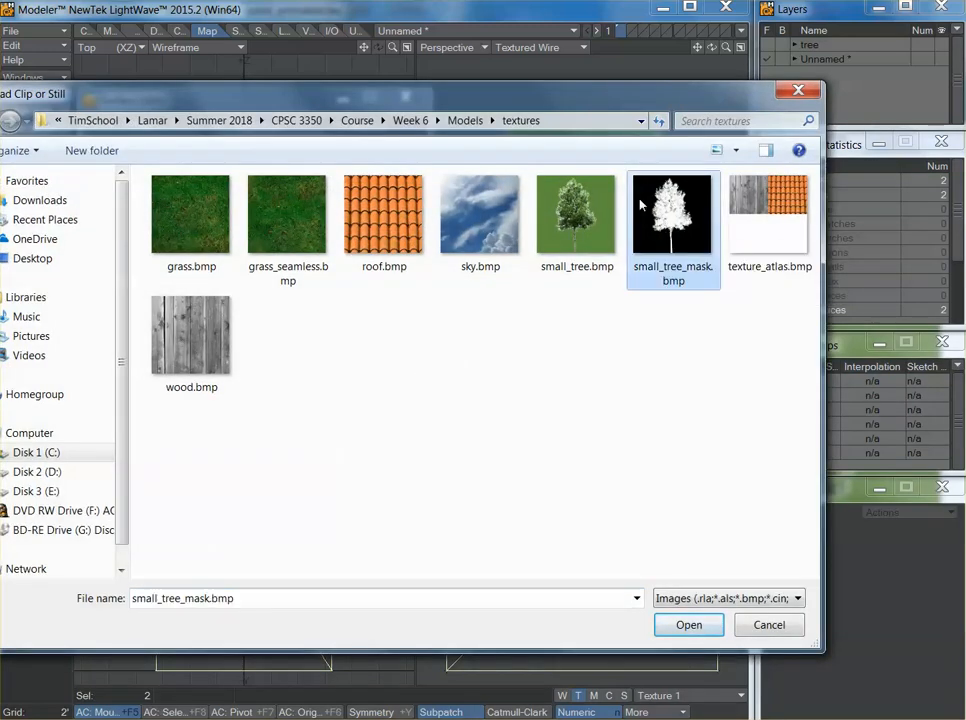
double_click(667, 228)
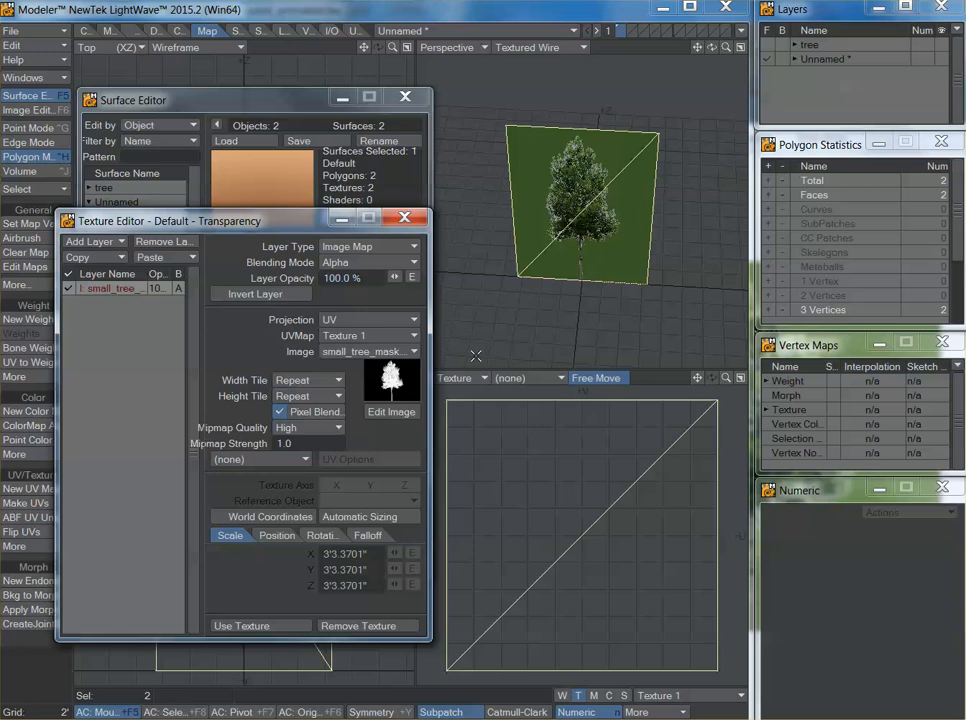
left_click(256, 626)
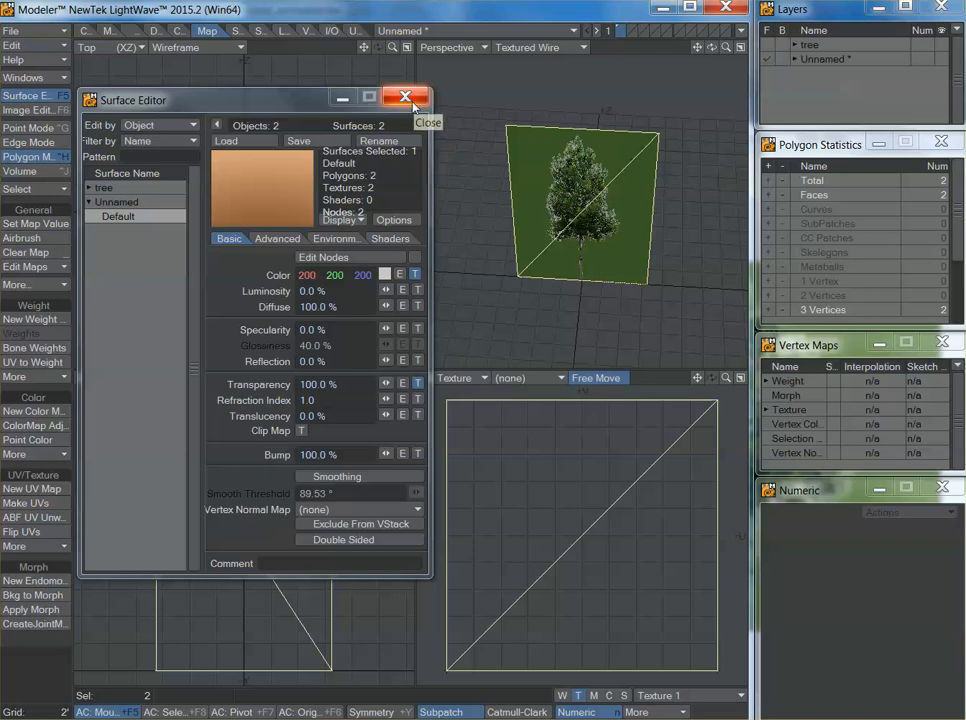
left_click(412, 102)
Show small_tree.bmp as the background image of the UV Texture view
mouse_move(712, 47)
left_mouse_down()
mouse_move(640, 44)
mouse_move(718, 25)
left_mouse_up()
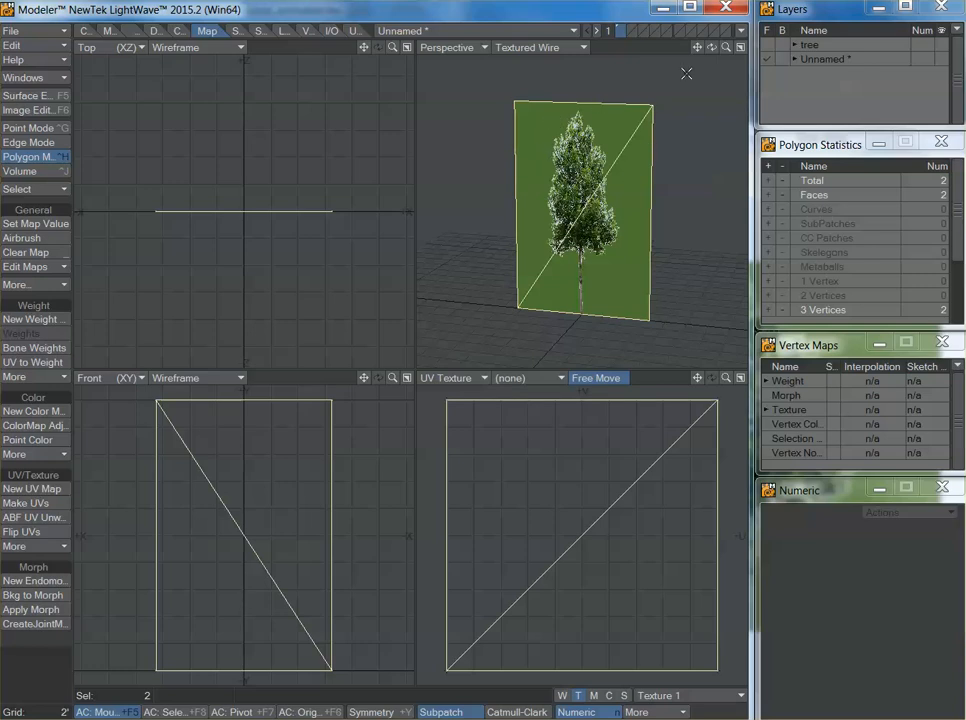
mouse_move(712, 48)
left_mouse_down()
mouse_move(690, 50)
mouse_move(728, 50)
mouse_move(713, 52)
left_mouse_up()
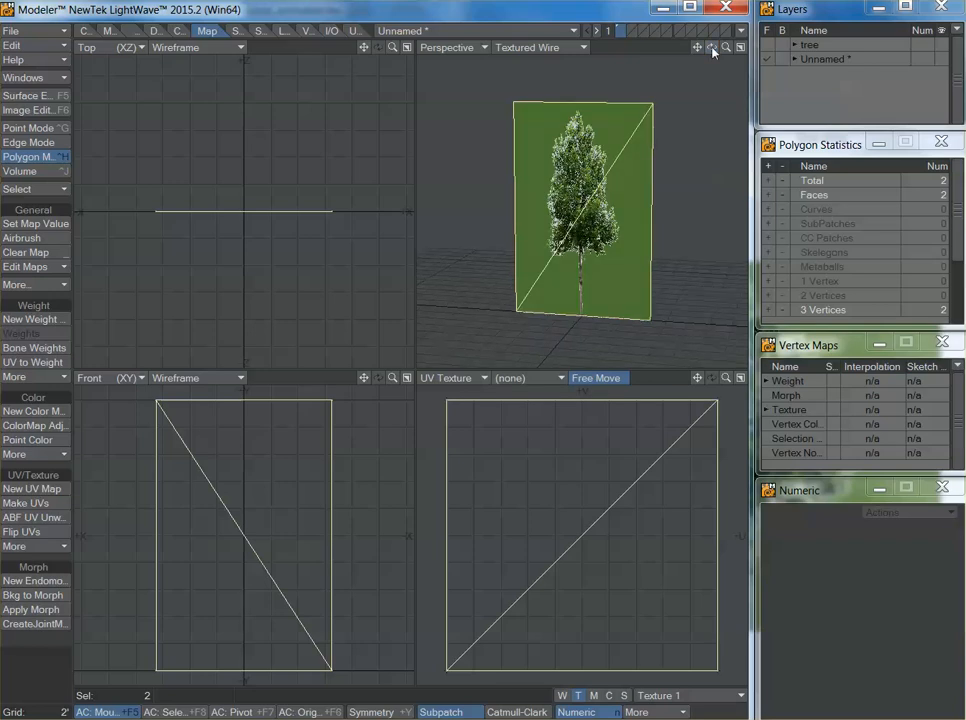
left_click_drag(713, 52, 706, 52)
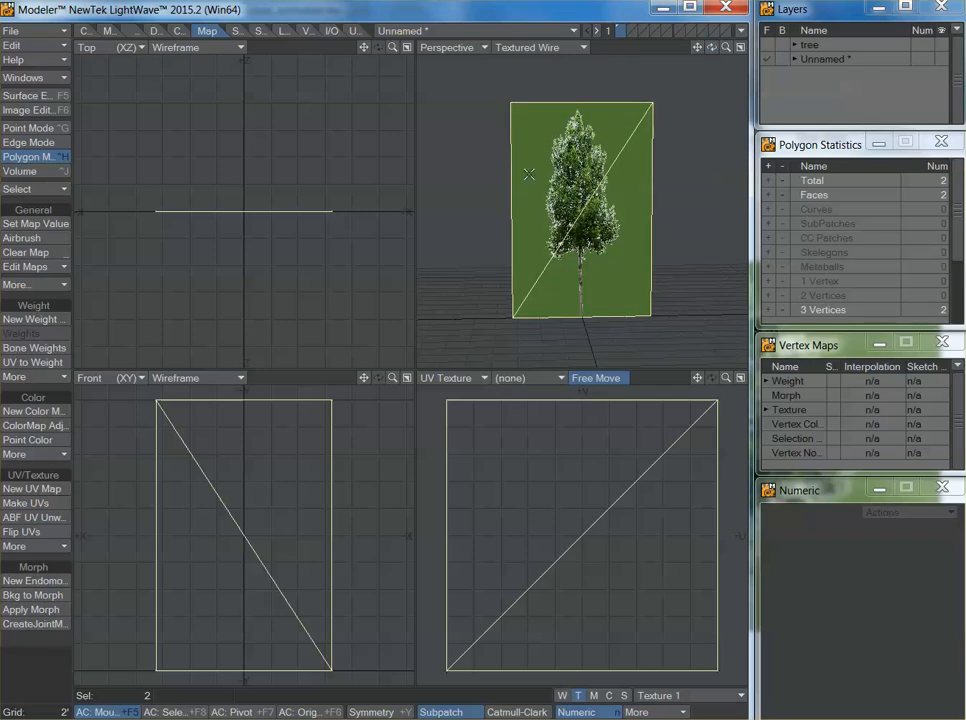
left_click_drag(708, 57, 780, 56)
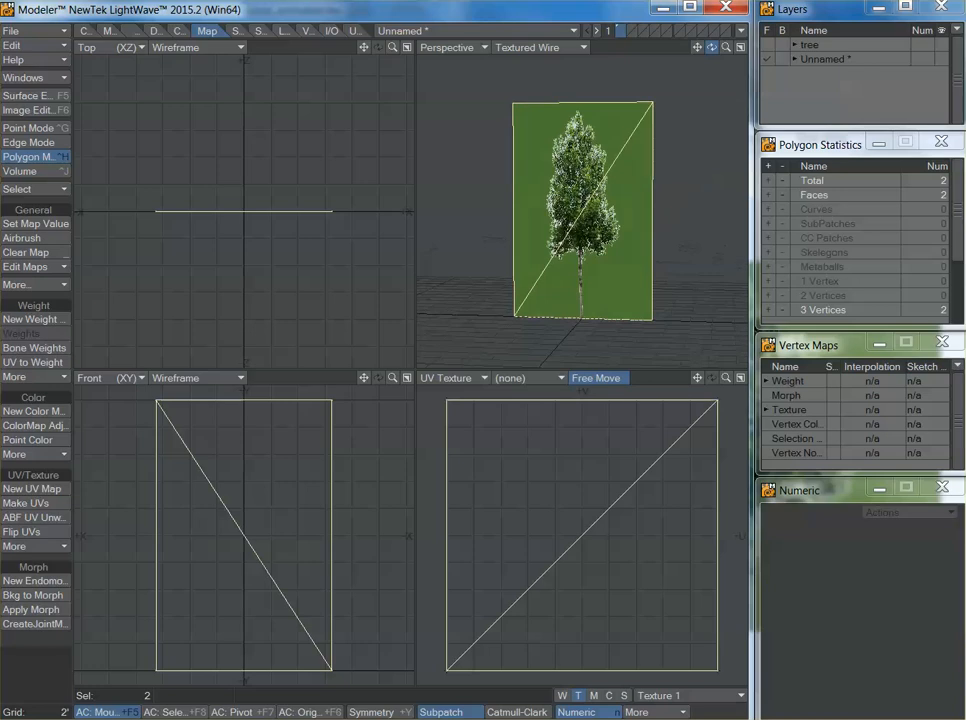
left_click_drag(712, 48, 708, 56)
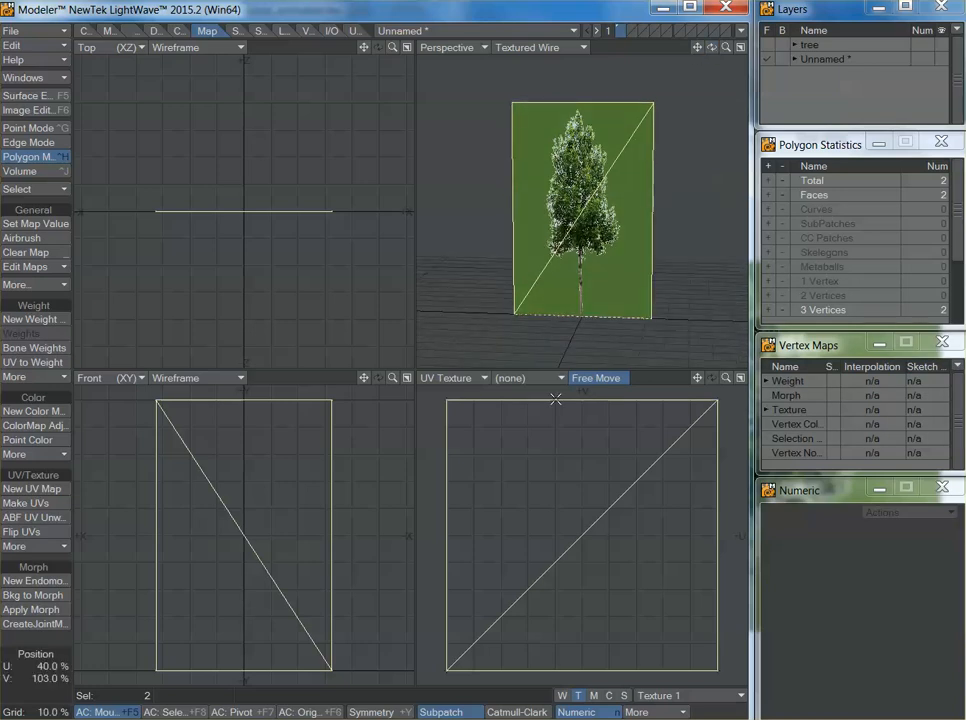
left_click(524, 388)
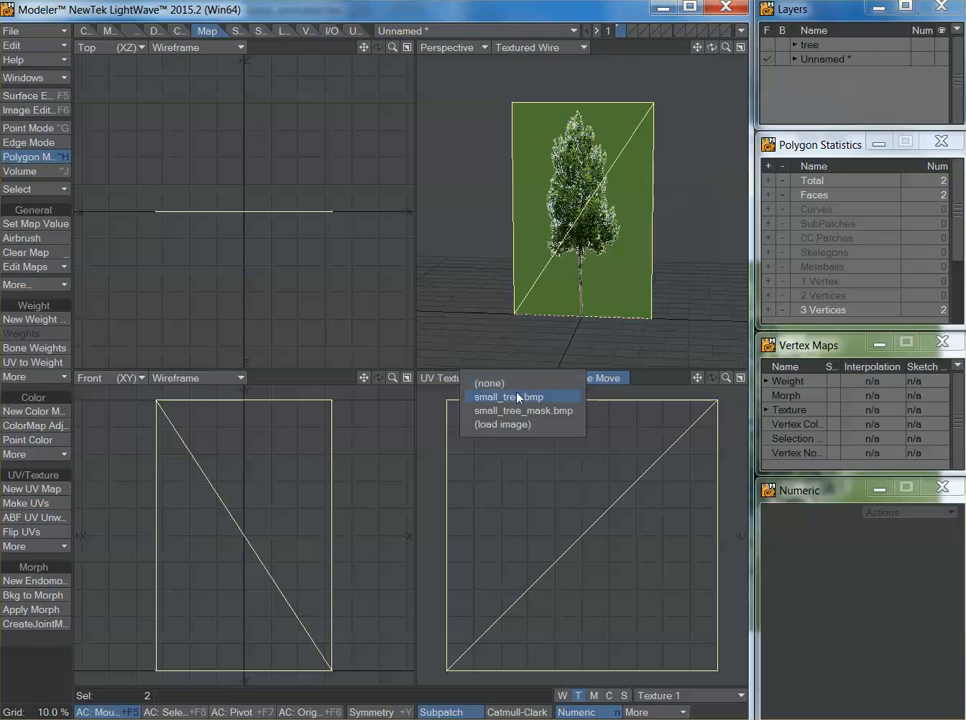
left_click(530, 397)
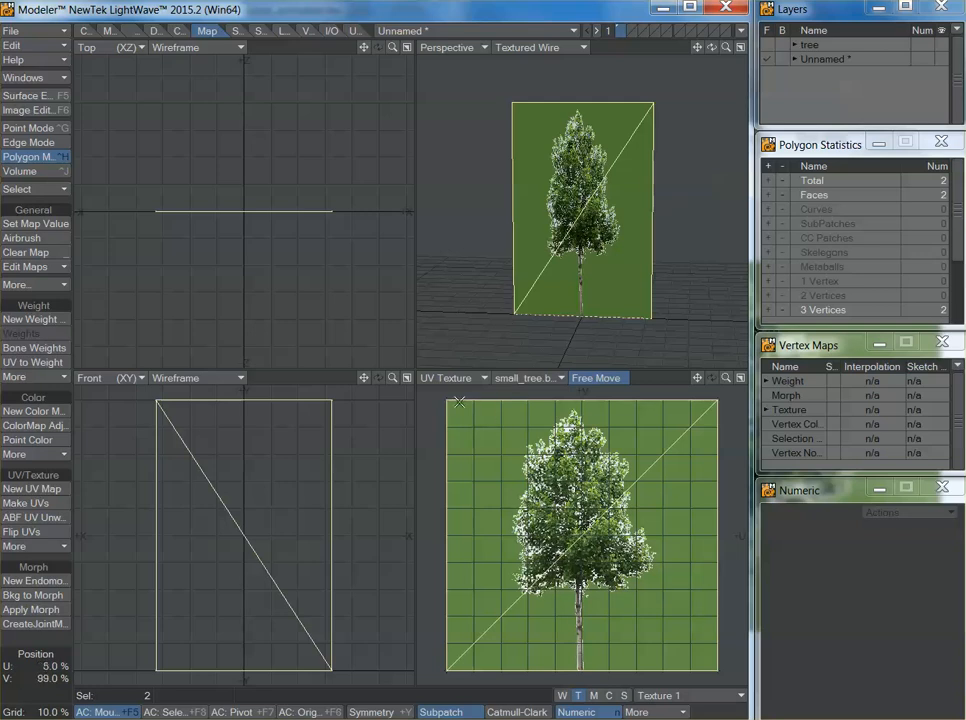
Select all points of the plane and stretch their UVs around the tree to about 56% horizontally and 98% vertically
left_click(28, 128)
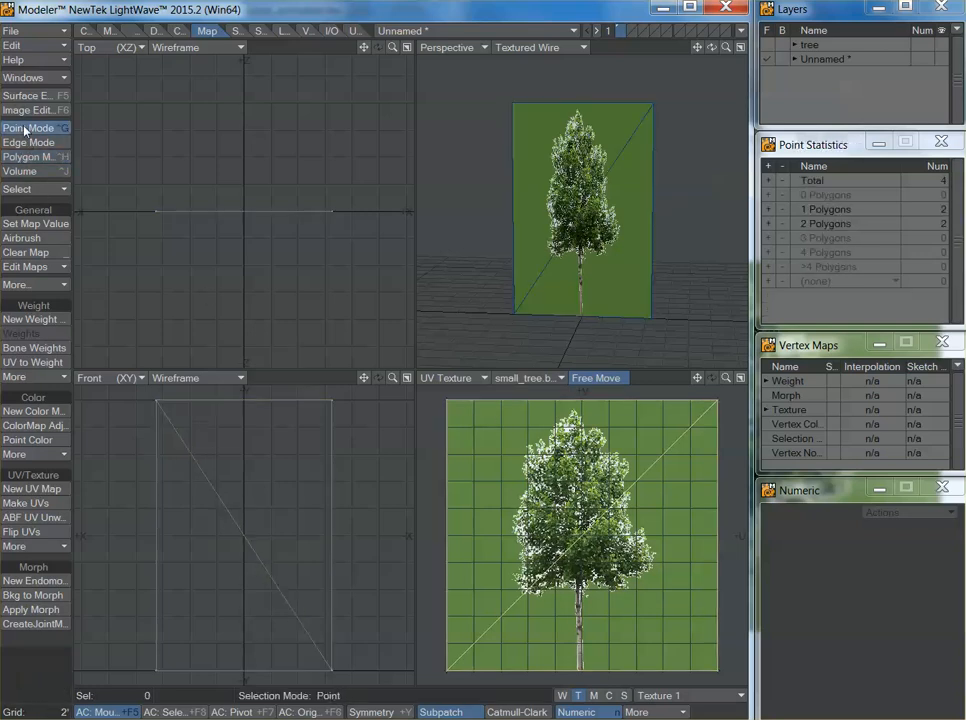
left_click(769, 182)
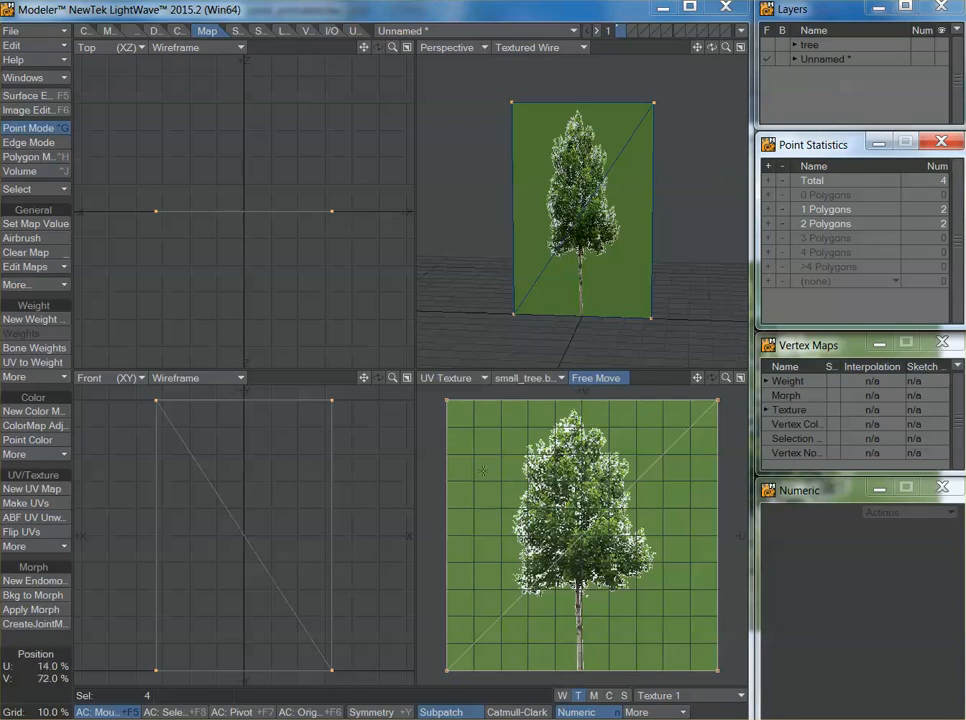
key("h")
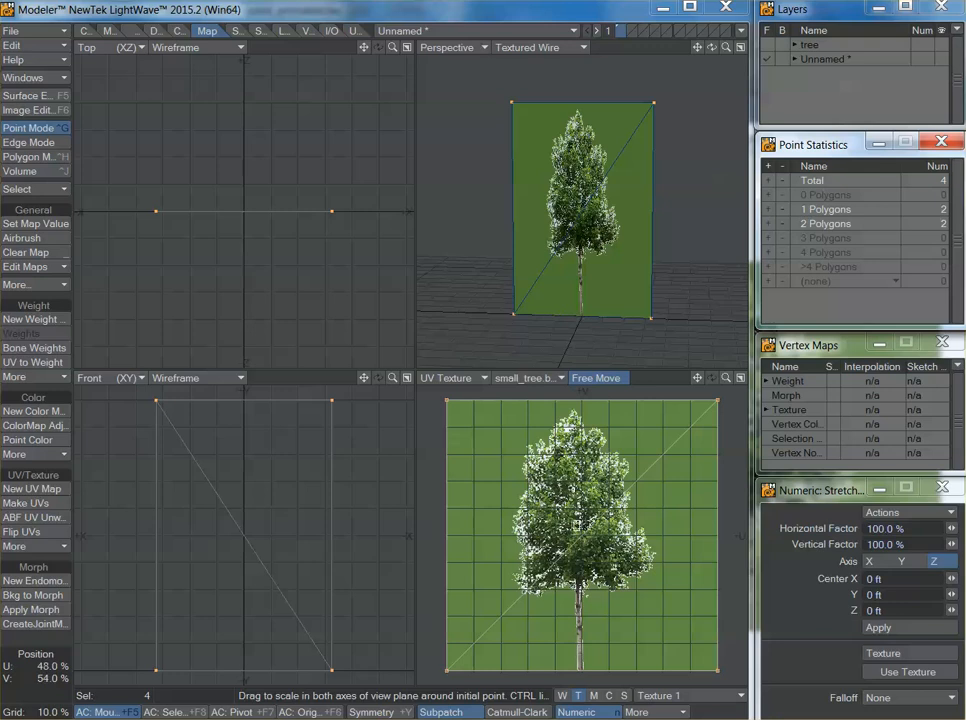
left_click_drag(582, 524, 574, 524)
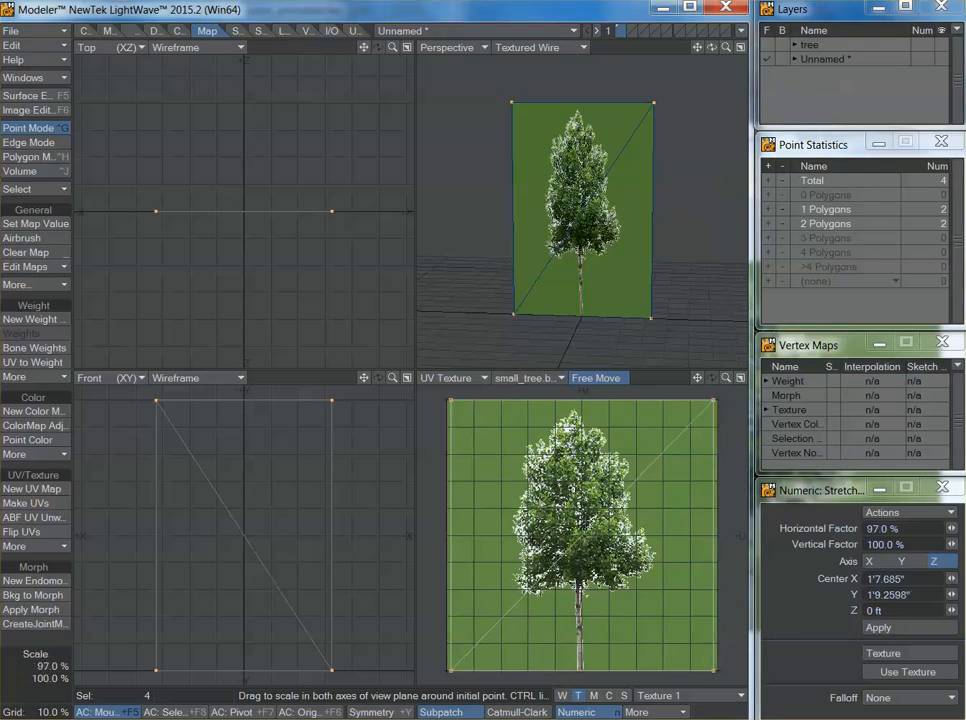
left_click_drag(574, 524, 462, 525)
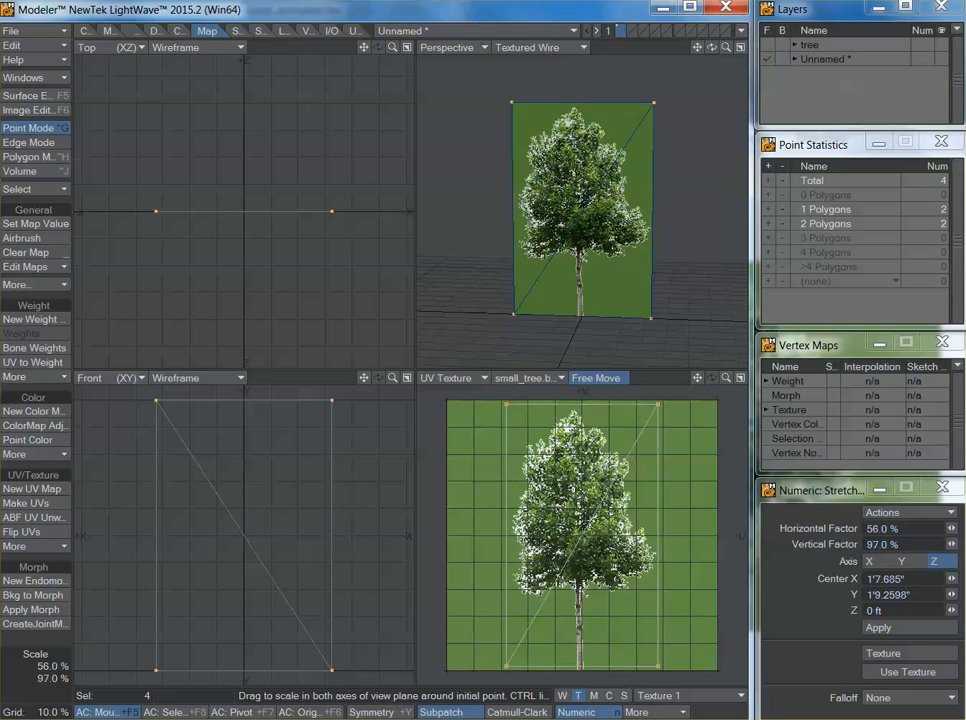
left_click_drag(462, 525, 462, 524)
mouse_move(711, 47)
left_mouse_down()
mouse_move(725, 48)
mouse_move(705, 47)
mouse_move(722, 47)
mouse_move(714, 47)
left_mouse_up()
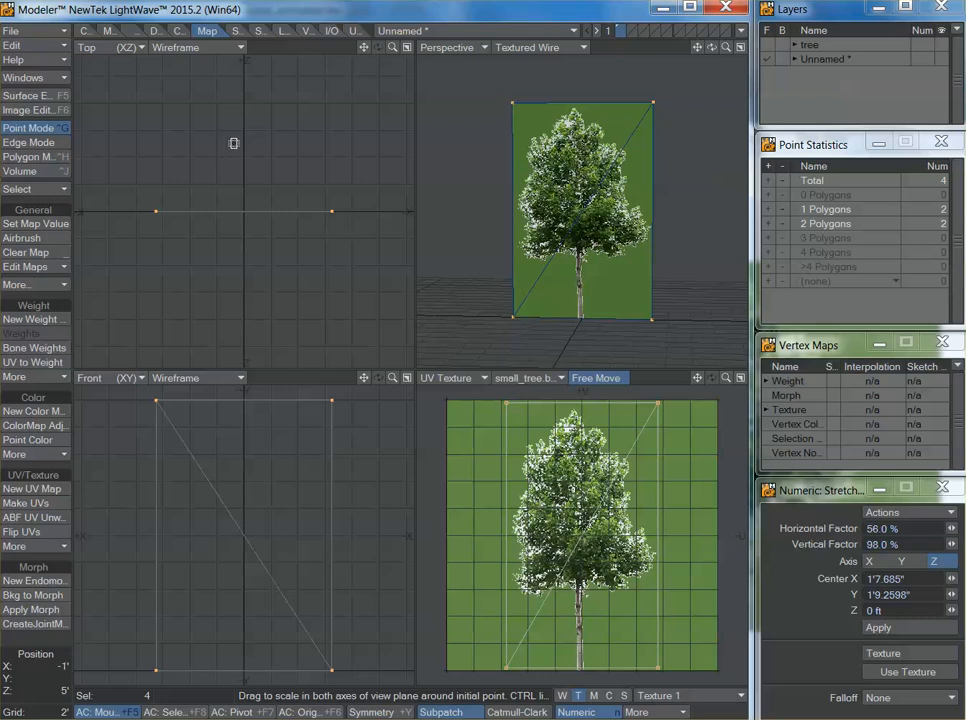
Close Modeler without saving the Unnamed object, and open tree.lwo from the Models folder
left_click(728, 10)
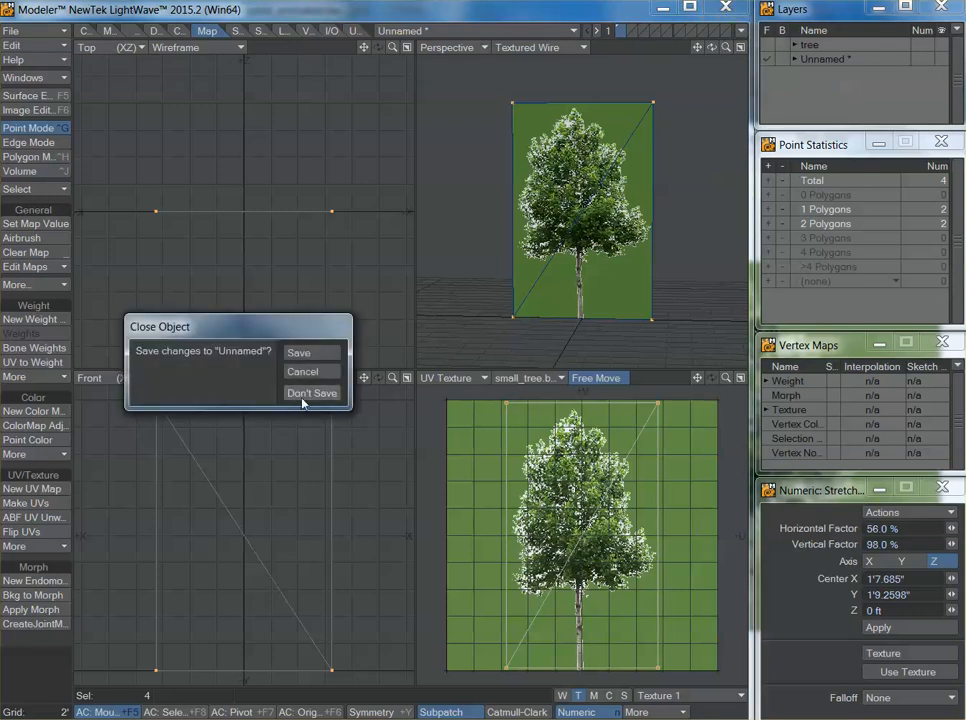
left_click(311, 393)
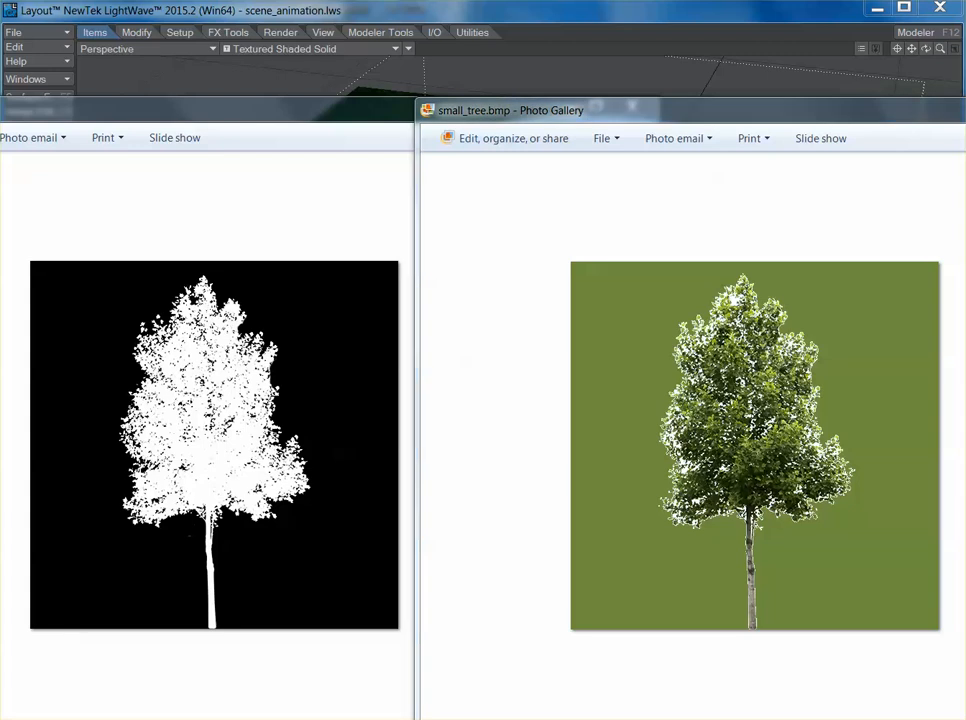
key("alt+Tab")
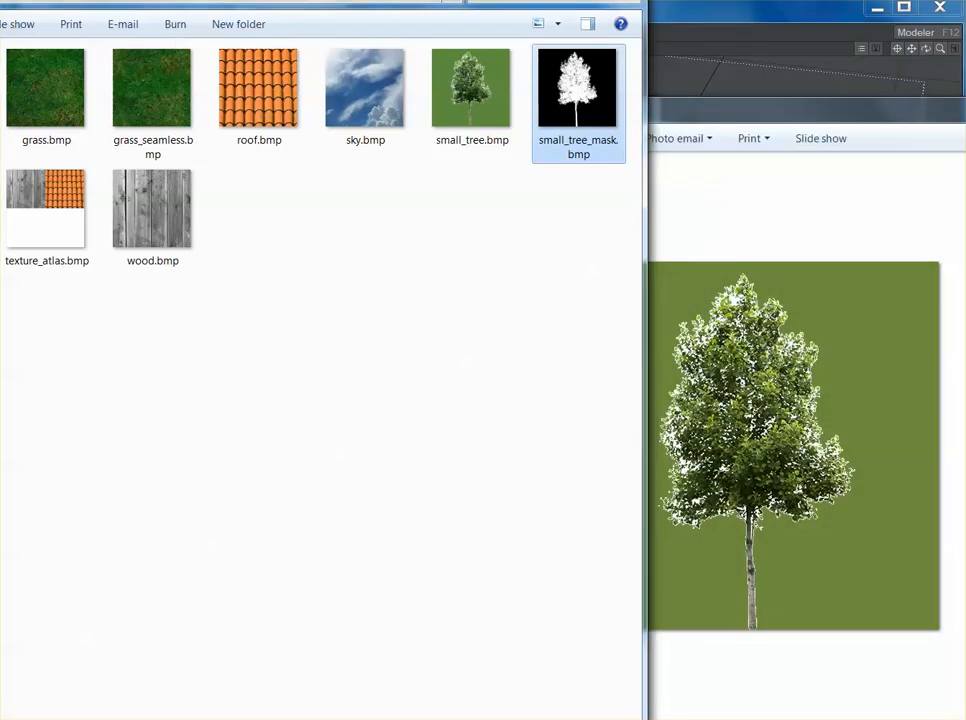
left_click_drag(157, 35, 187, 44)
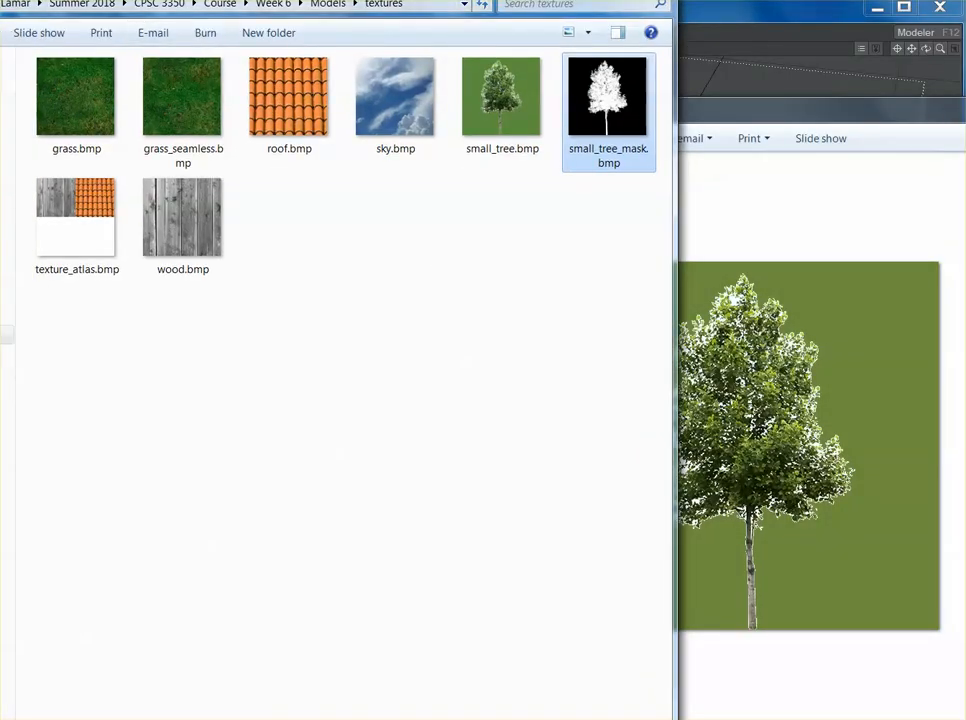
left_click(327, 4)
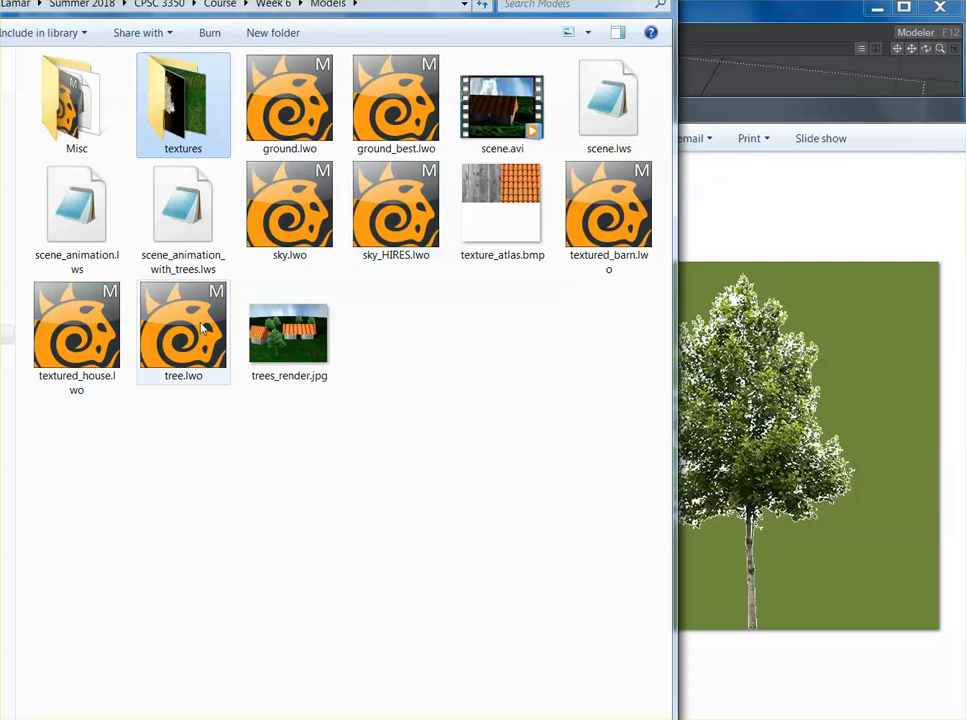
left_click(178, 350)
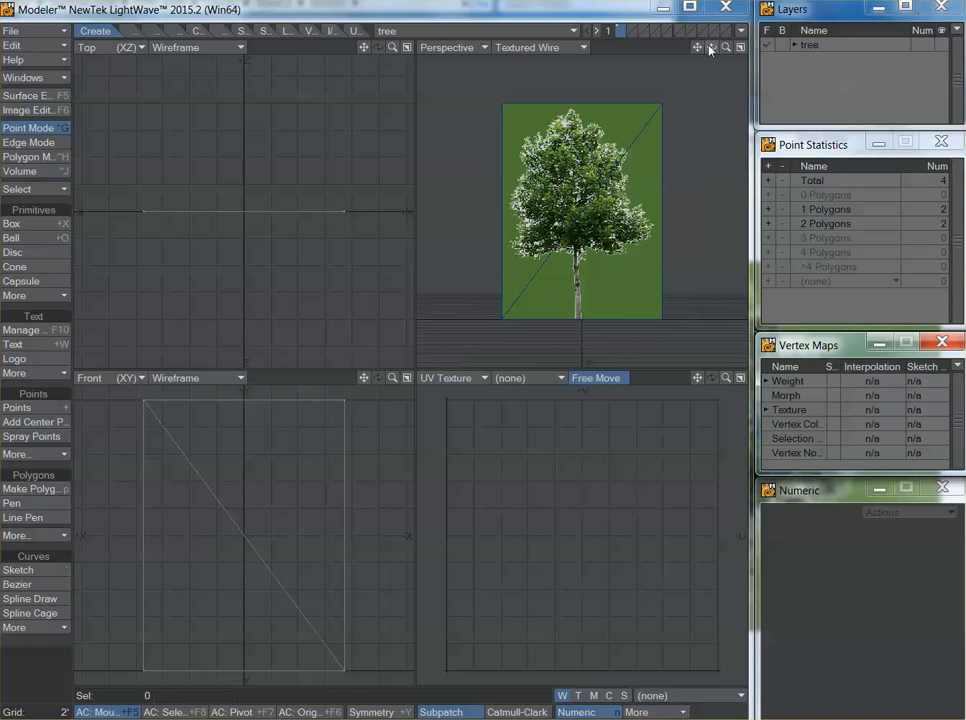
Remove the small_tree_mask layer from the Default surface's color texture, keeping only small_tree.bmp, and apply the texture
left_click_drag(711, 47, 525, 38)
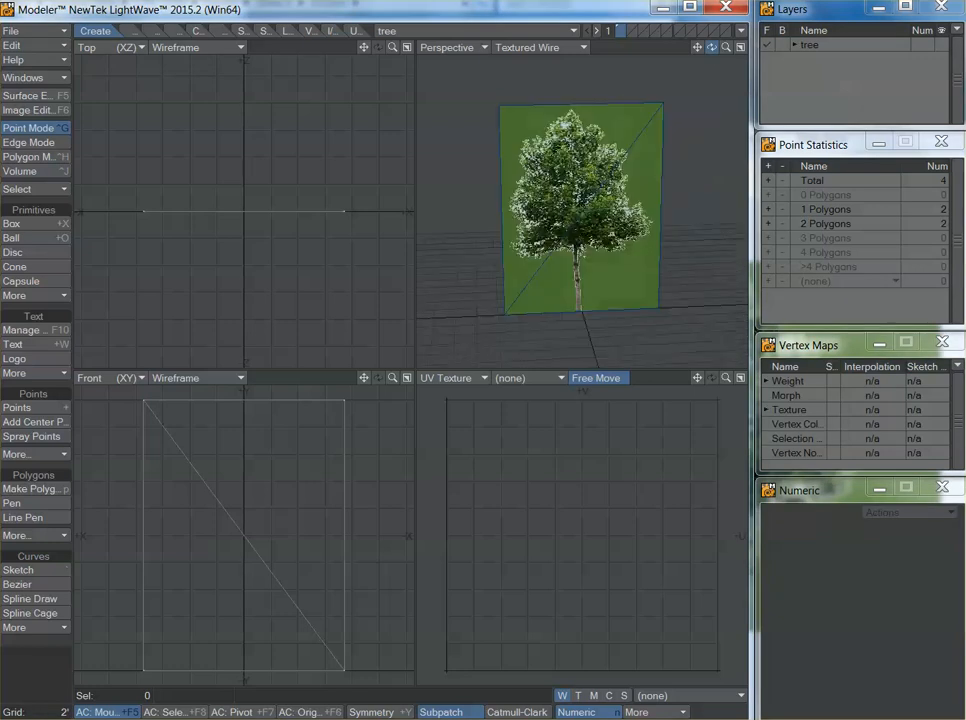
left_click(38, 97)
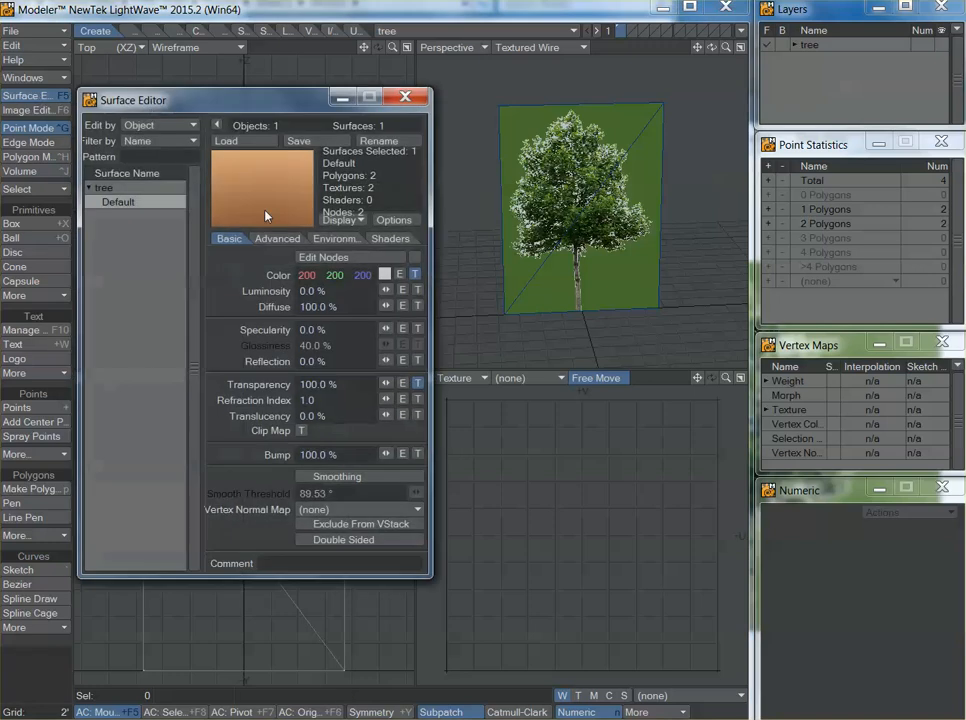
left_click(417, 276)
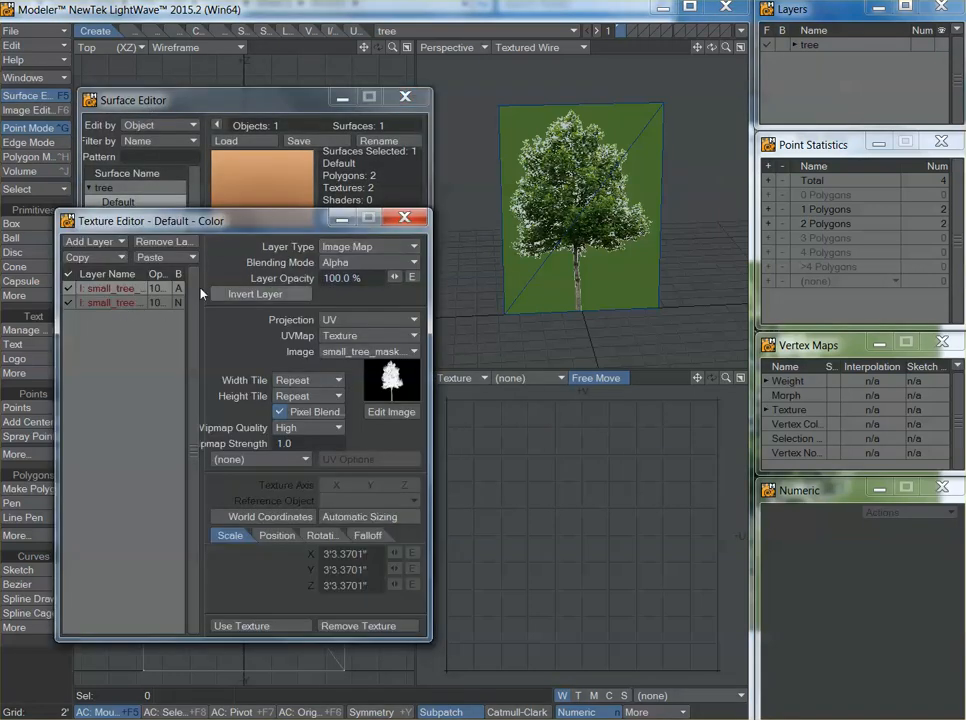
left_click(125, 303)
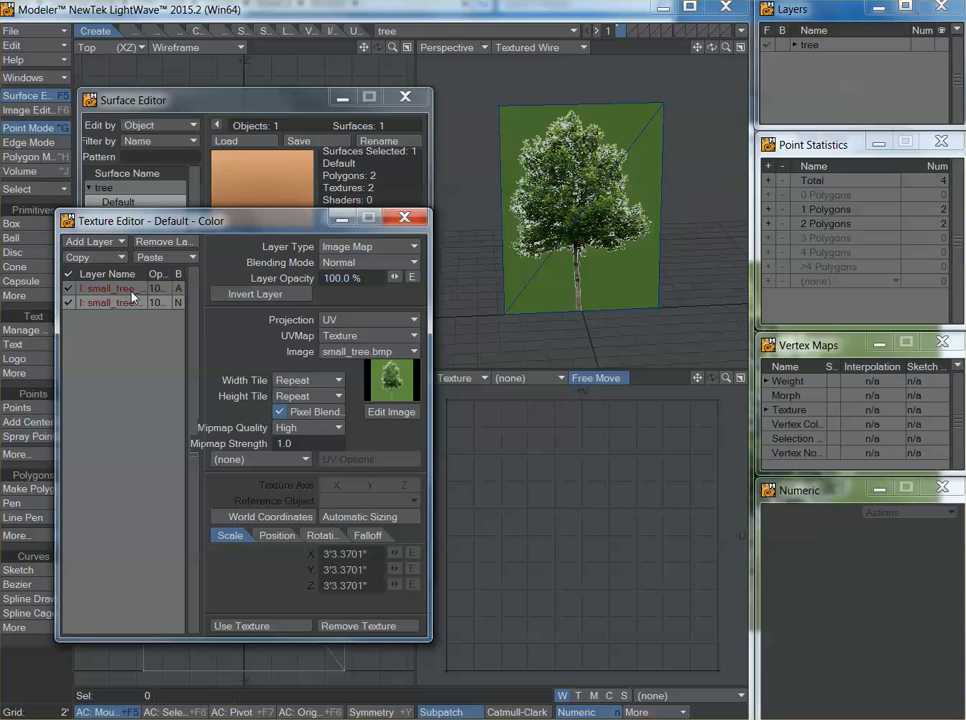
left_click(131, 289)
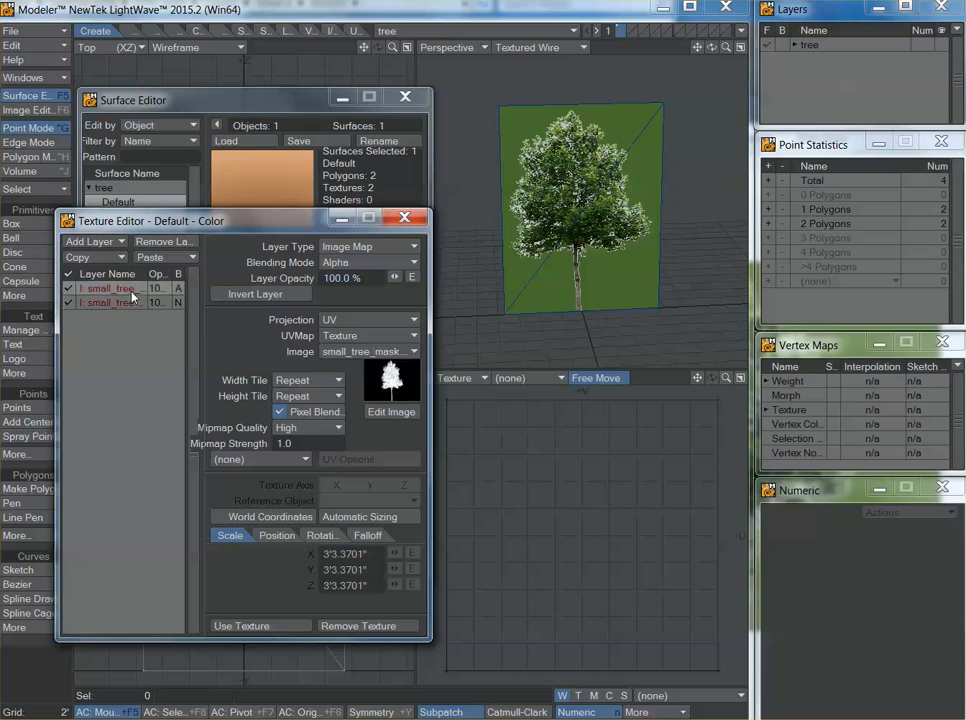
left_click_drag(167, 222, 231, 209)
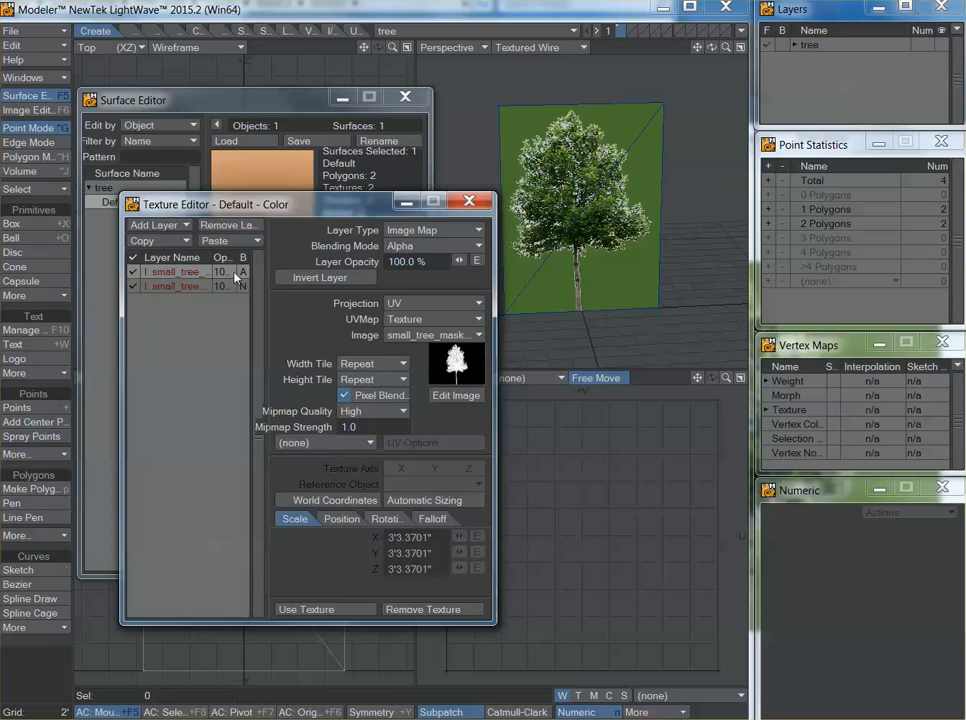
left_click(182, 286)
left_click(184, 272)
left_click(238, 226)
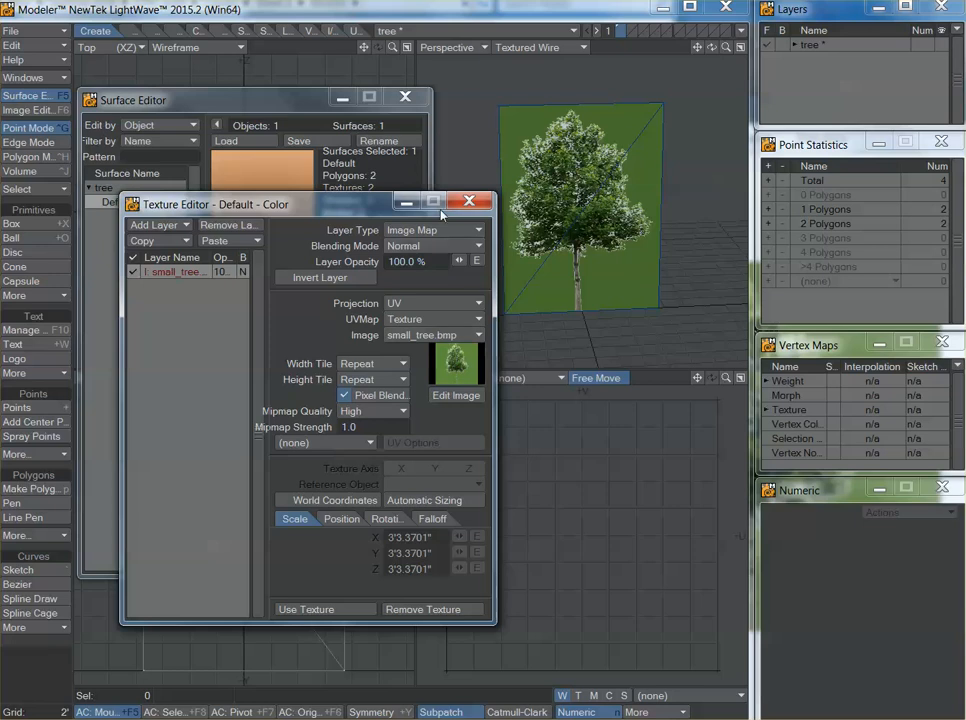
left_click(327, 609)
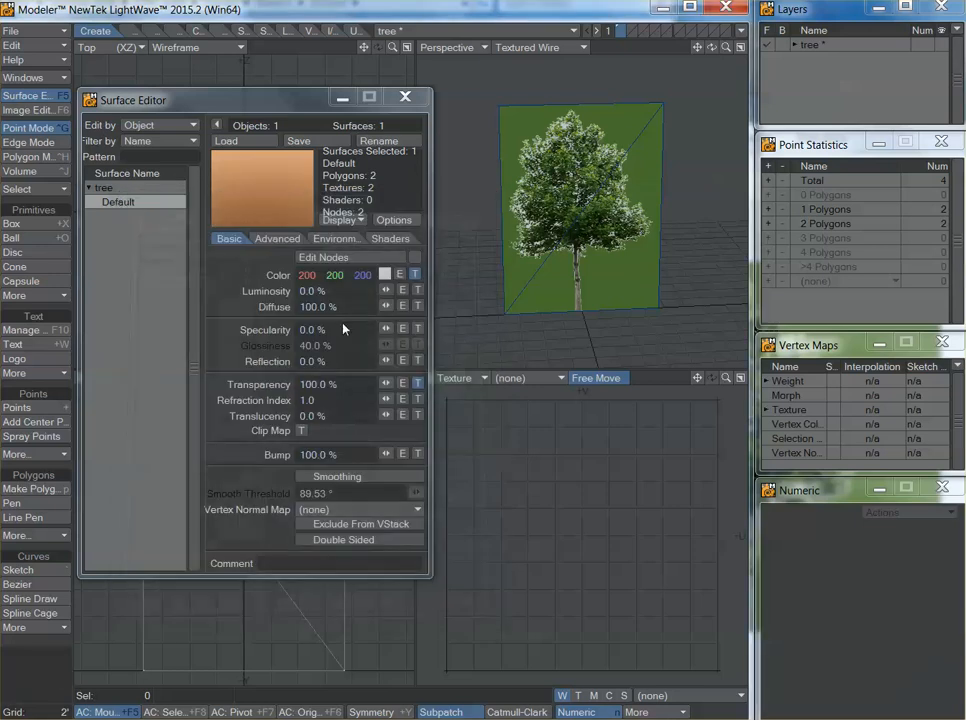
Review the Default surface's color and transparency texture layers and close the surface settings
left_click(415, 274)
left_click(468, 205)
left_click(418, 385)
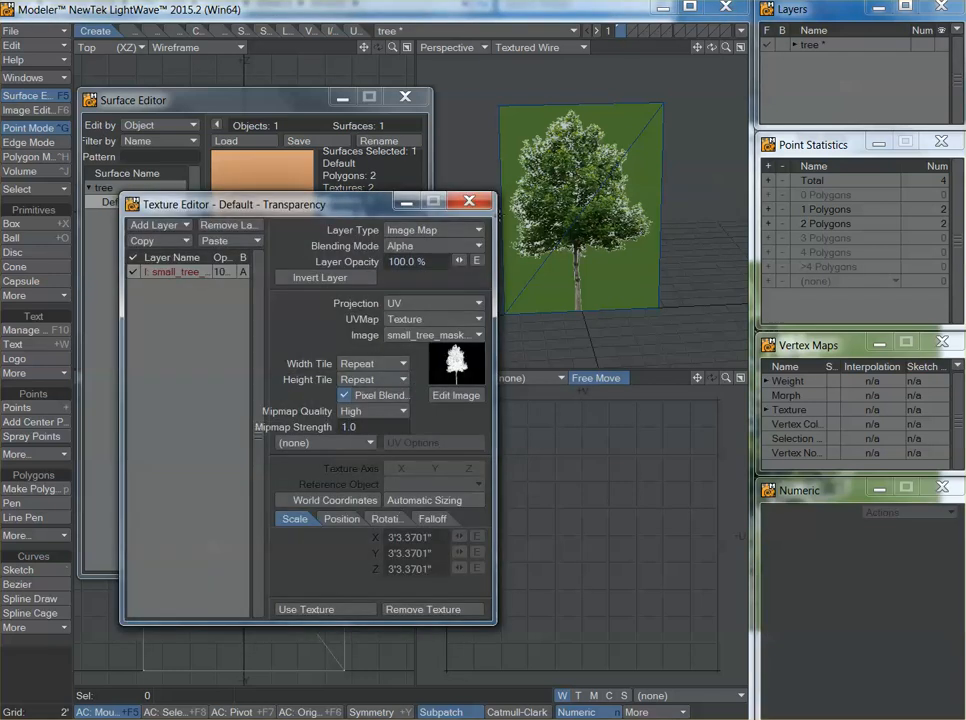
left_click(469, 201)
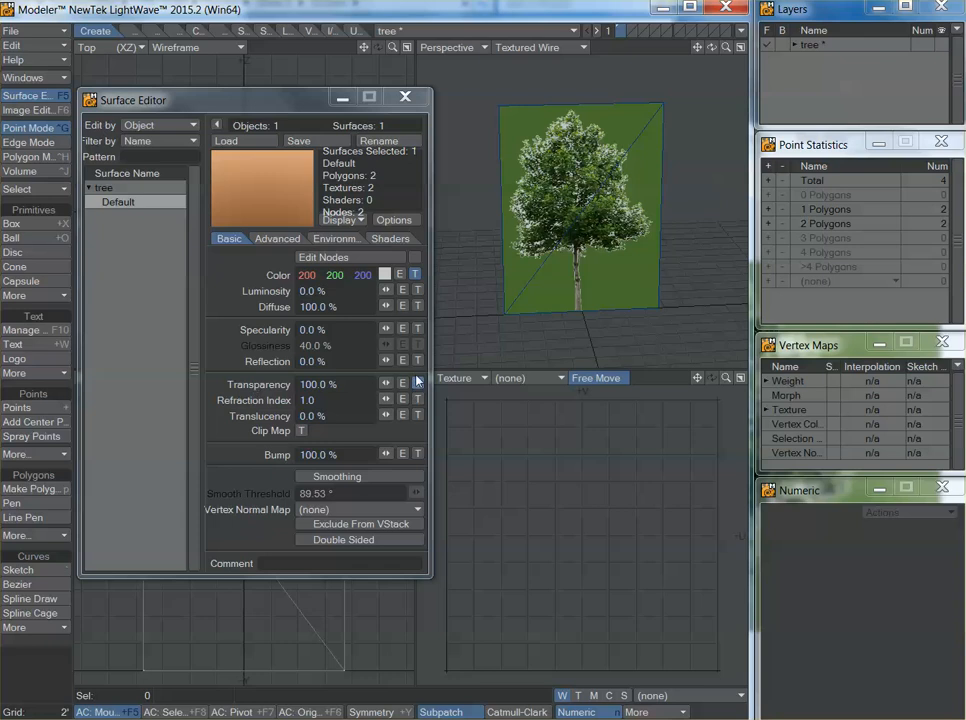
left_click(405, 97)
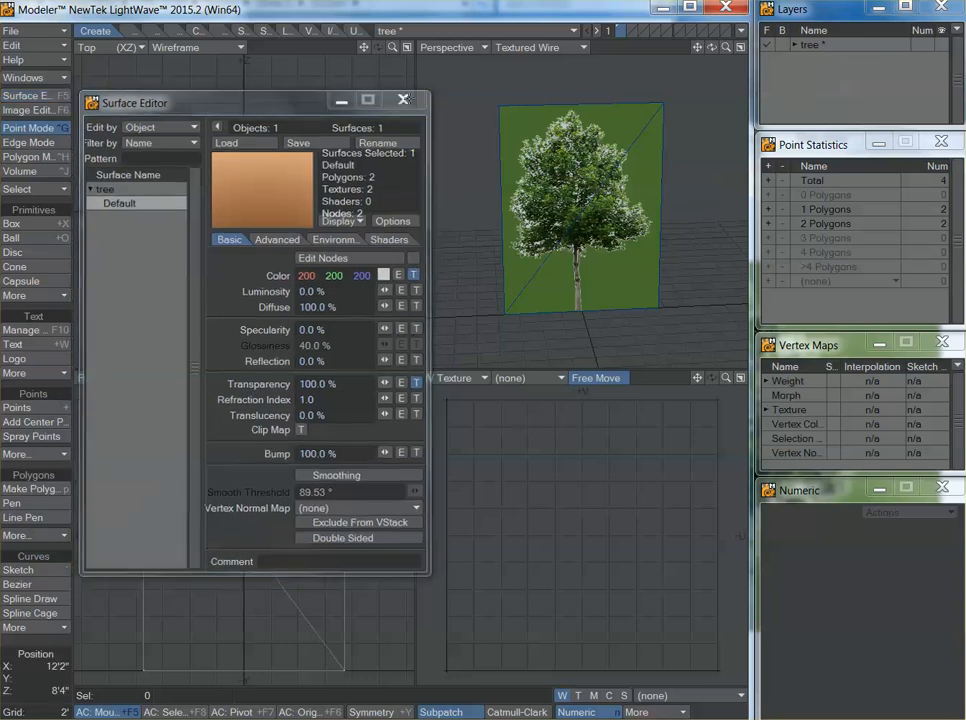
Save the tree object and close Modeler
left_click(28, 32)
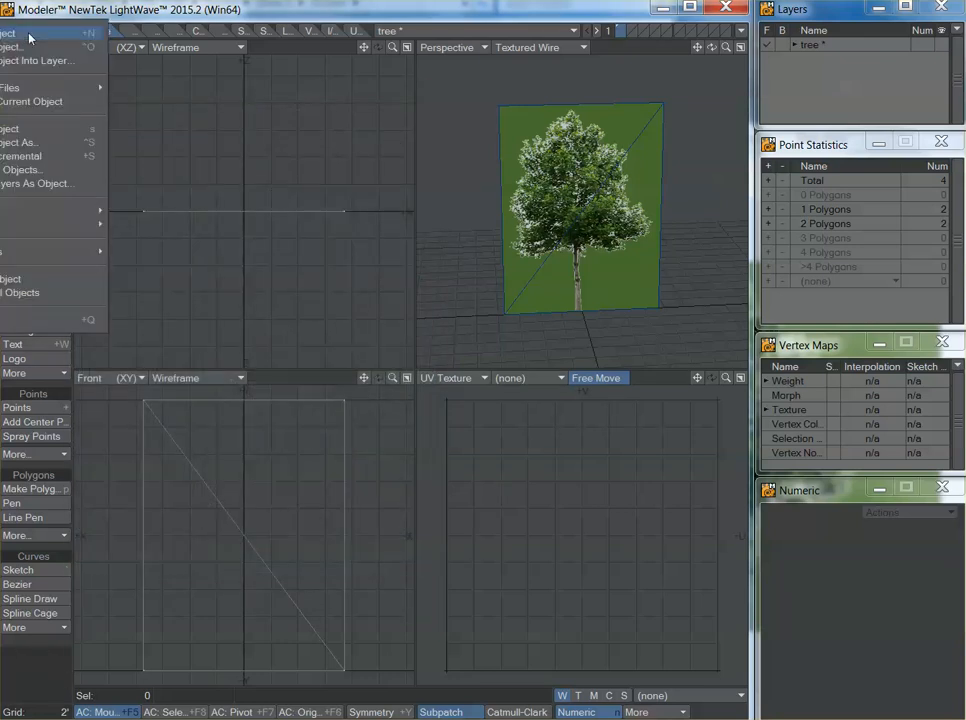
left_click(28, 128)
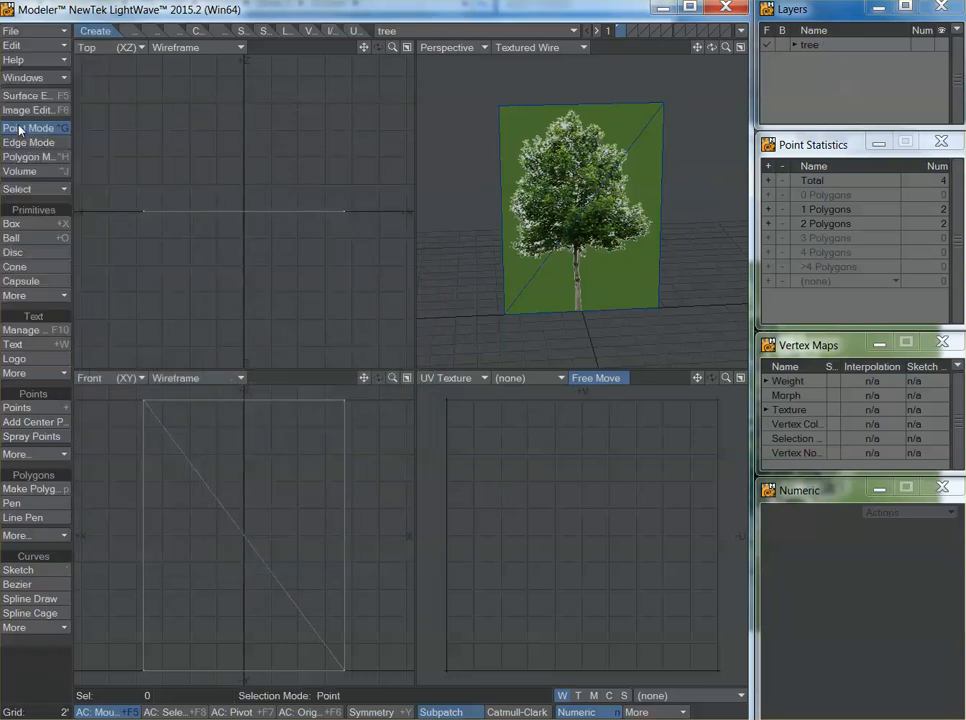
left_click(726, 7)
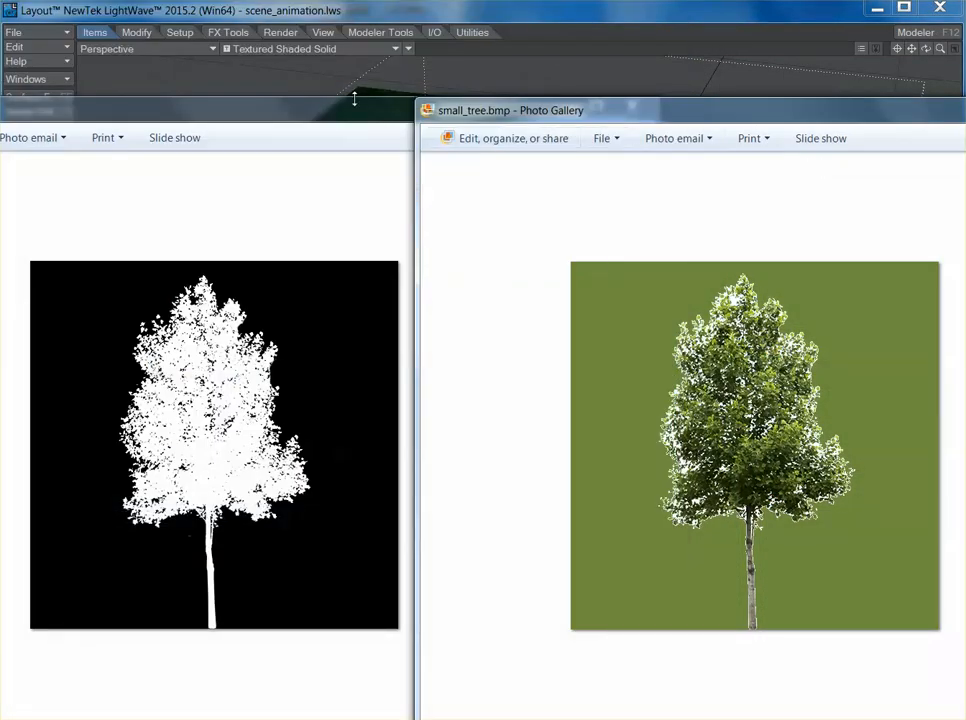
Put away the two tree picture windows and return to the Layout scene
left_click(356, 117)
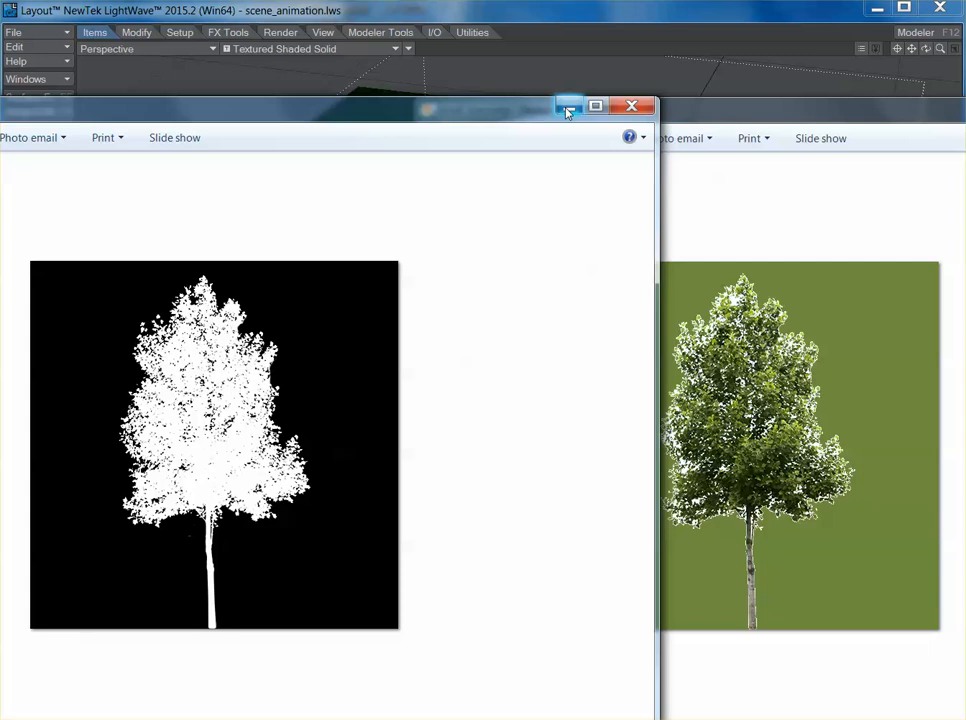
left_click(567, 108)
left_click(965, 108)
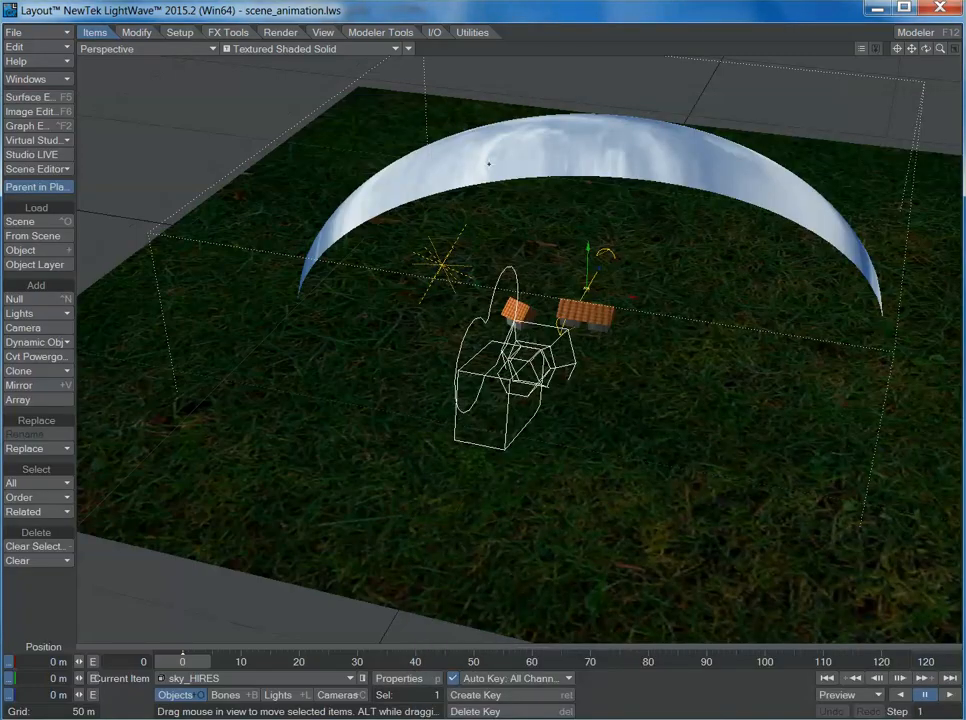
Load the tree.lwo object from the Week 6 Models folder into the scene
left_click_drag(928, 49, 883, 74)
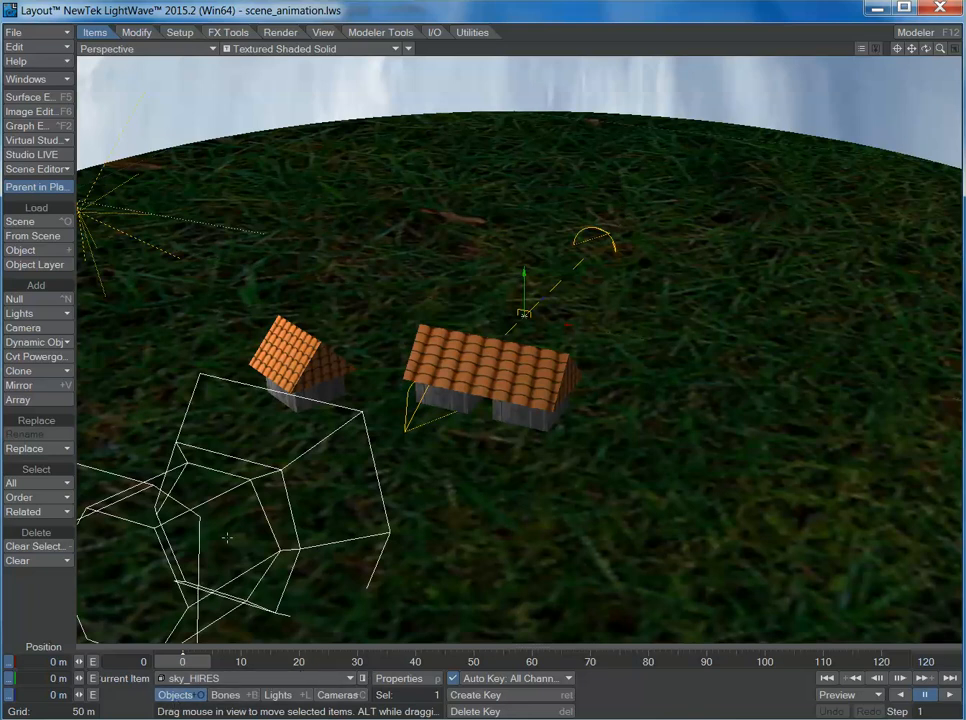
left_click(36, 31)
mouse_move(60, 34)
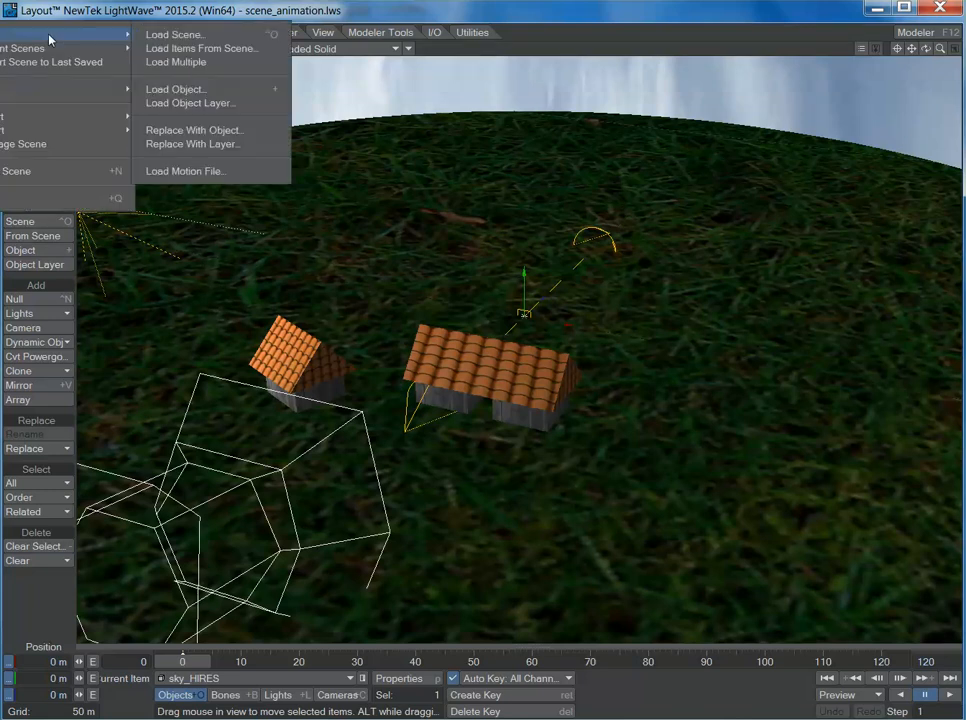
left_click(174, 89)
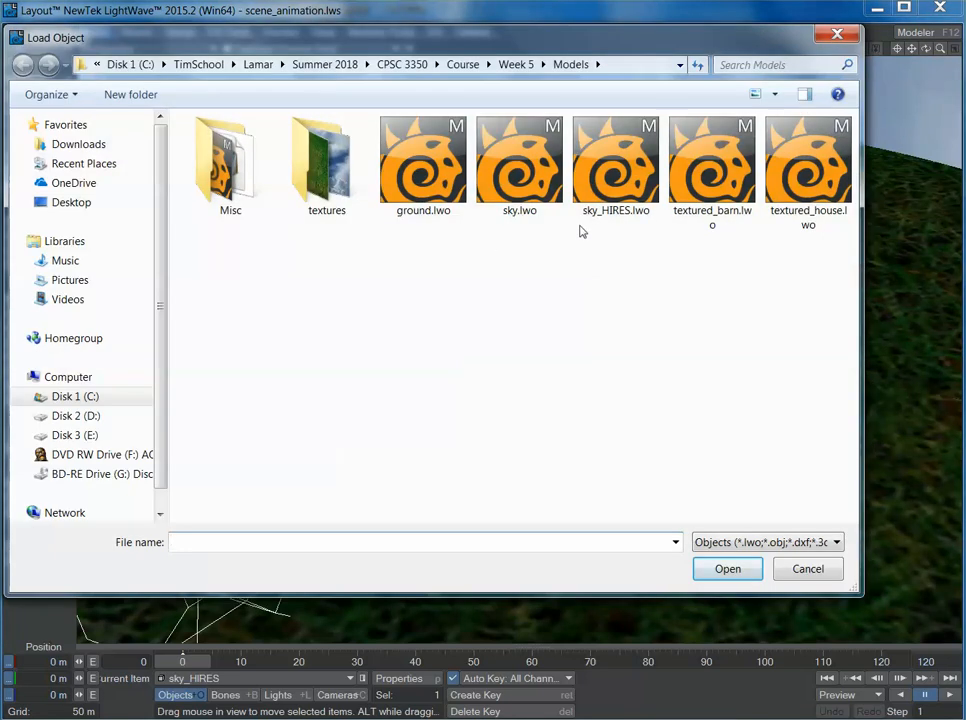
left_click(452, 66)
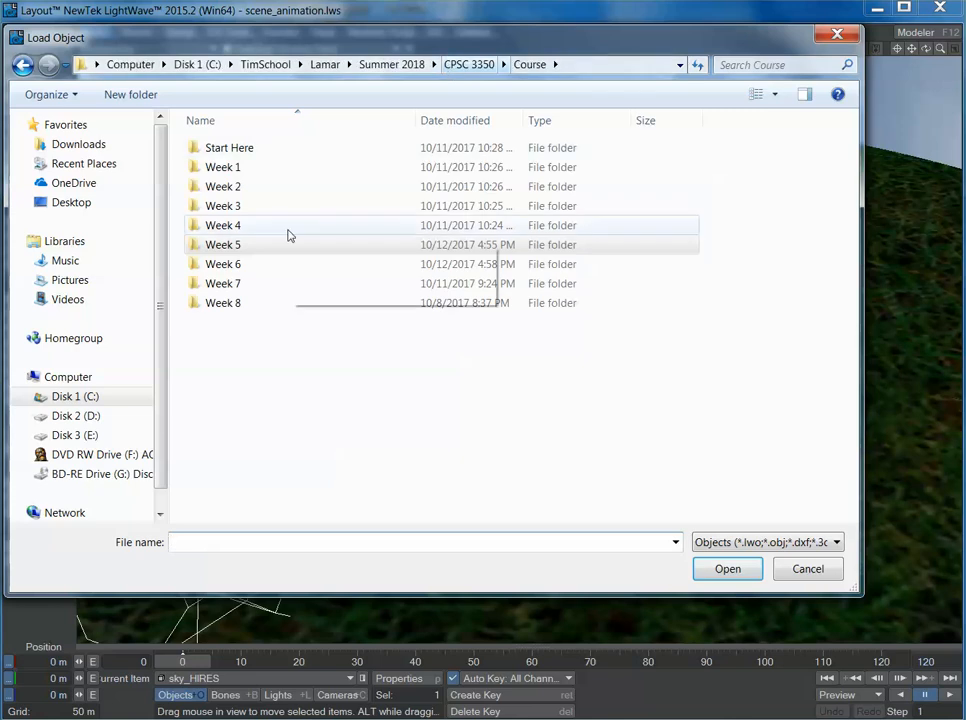
double_click(236, 264)
double_click(245, 148)
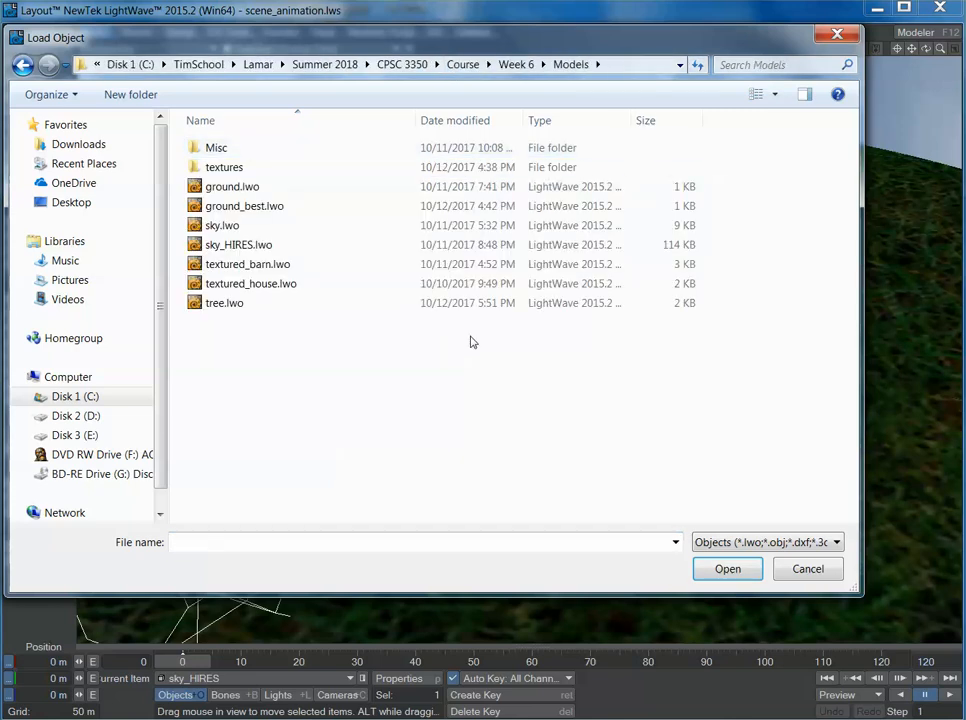
left_click(216, 303)
double_click(216, 303)
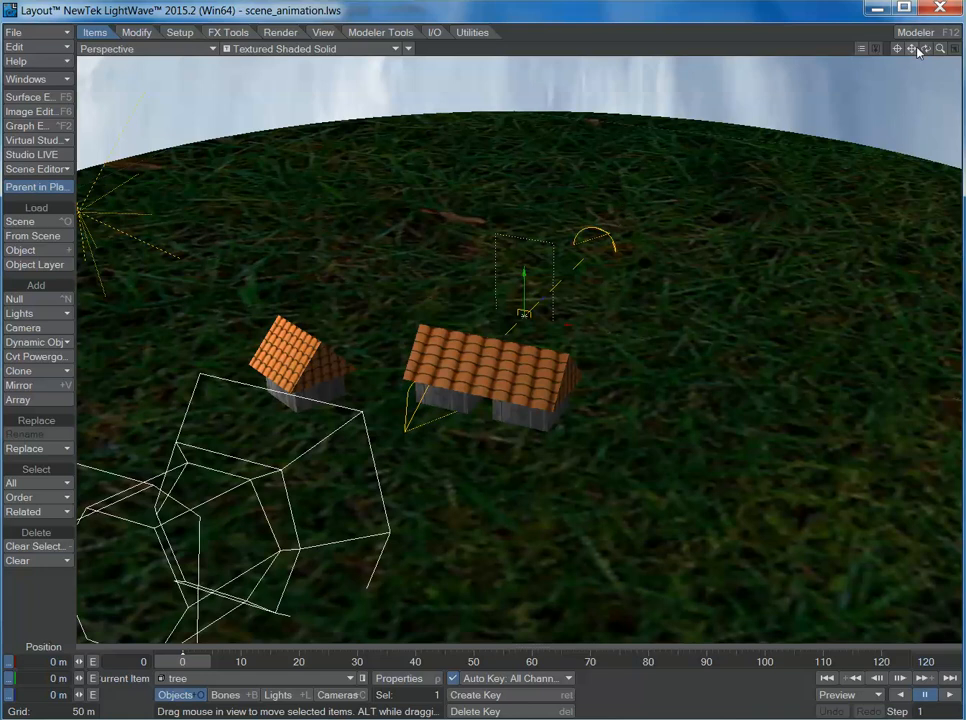
Display the perspective view as Textured Shaded Solid Wireframe
left_click_drag(914, 49, 938, 49)
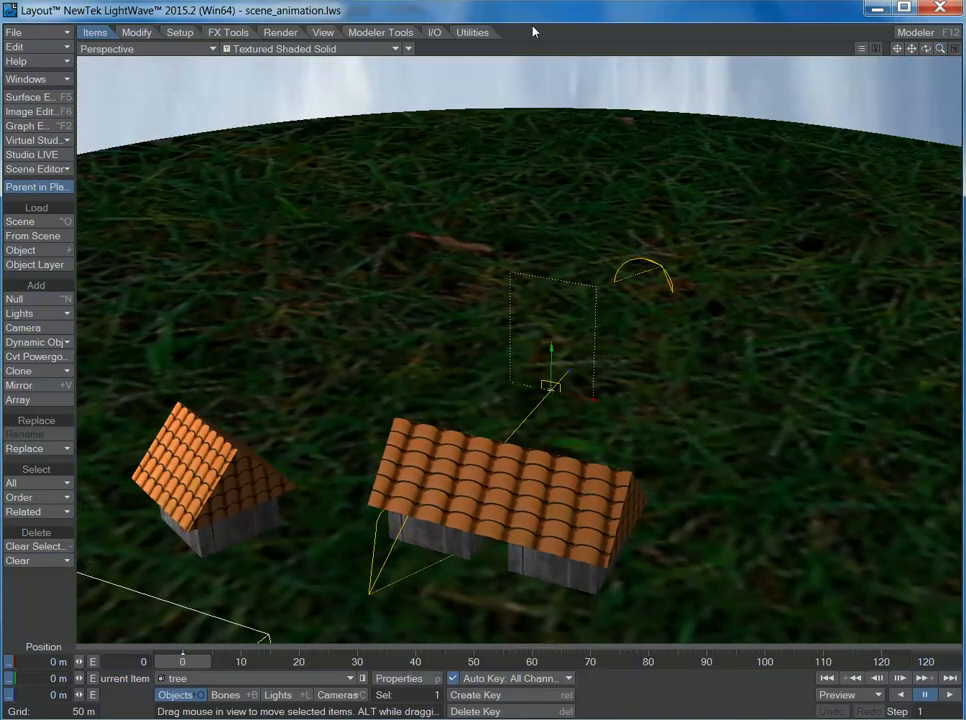
left_click(367, 52)
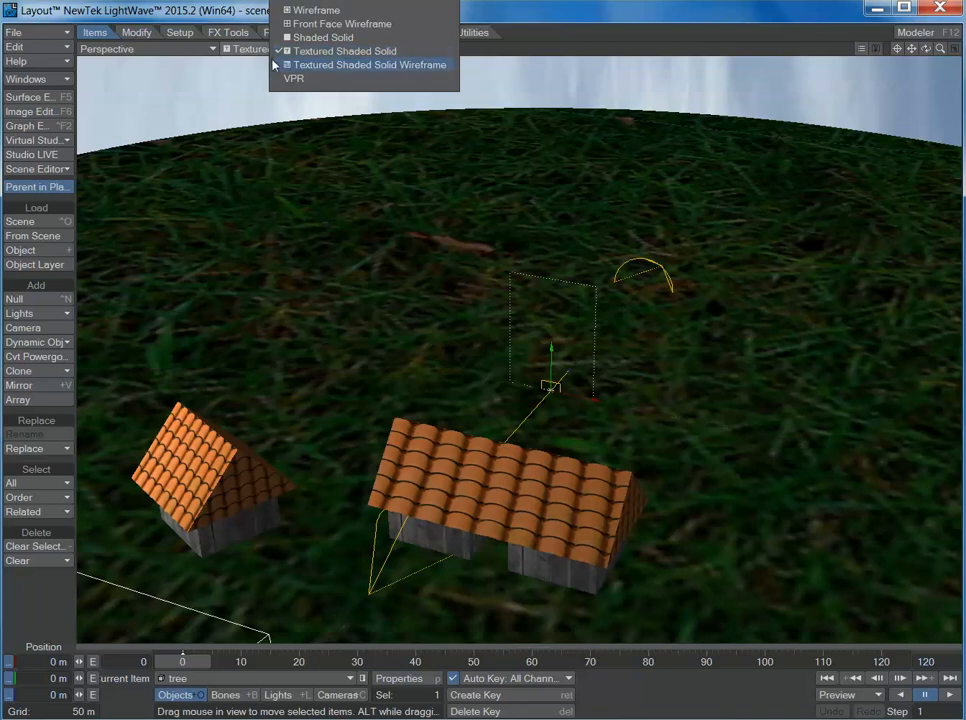
left_click(300, 64)
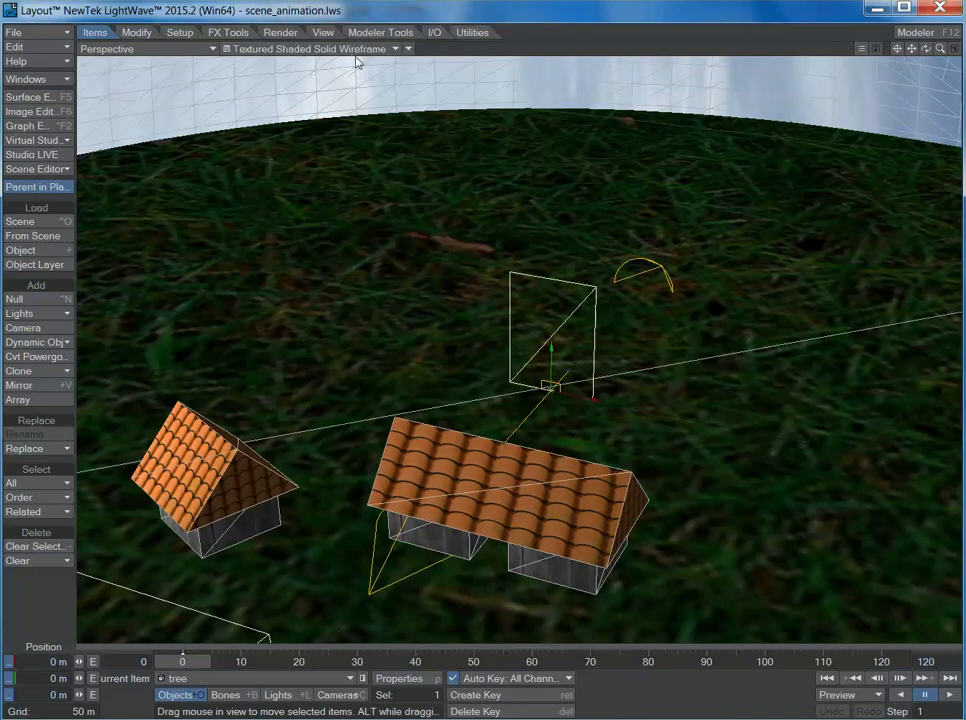
Try the Shaded Solid display from another viewing angle, and switch back to Textured Shaded Solid Wireframe
left_click(358, 49)
left_click(334, 26)
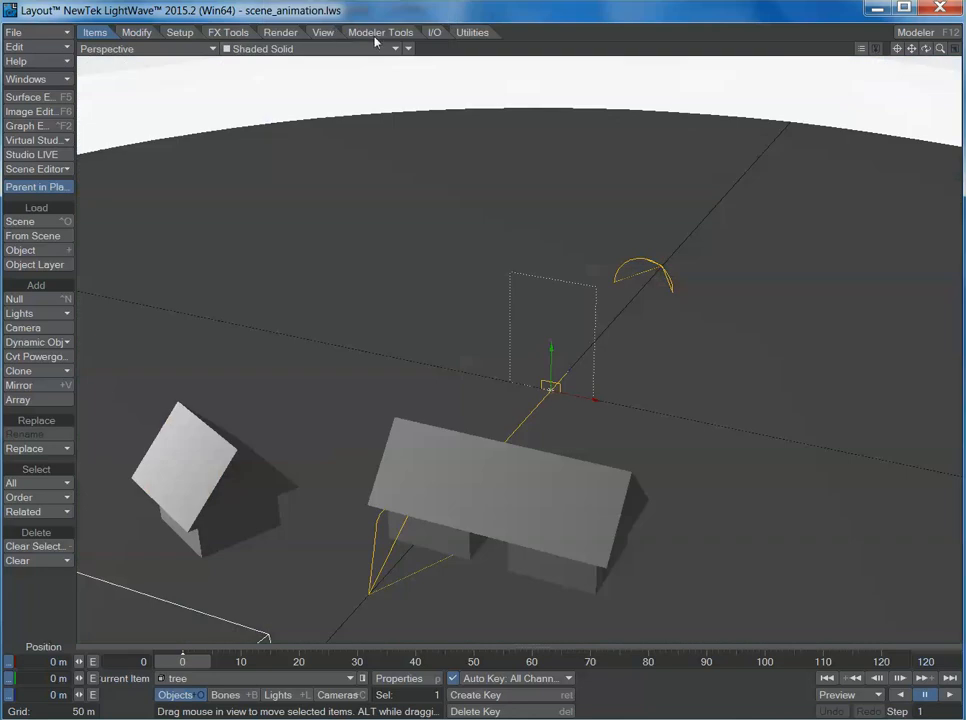
mouse_move(926, 50)
left_mouse_down()
mouse_move(960, 60)
mouse_move(918, 45)
mouse_move(942, 40)
mouse_move(927, 50)
left_mouse_up()
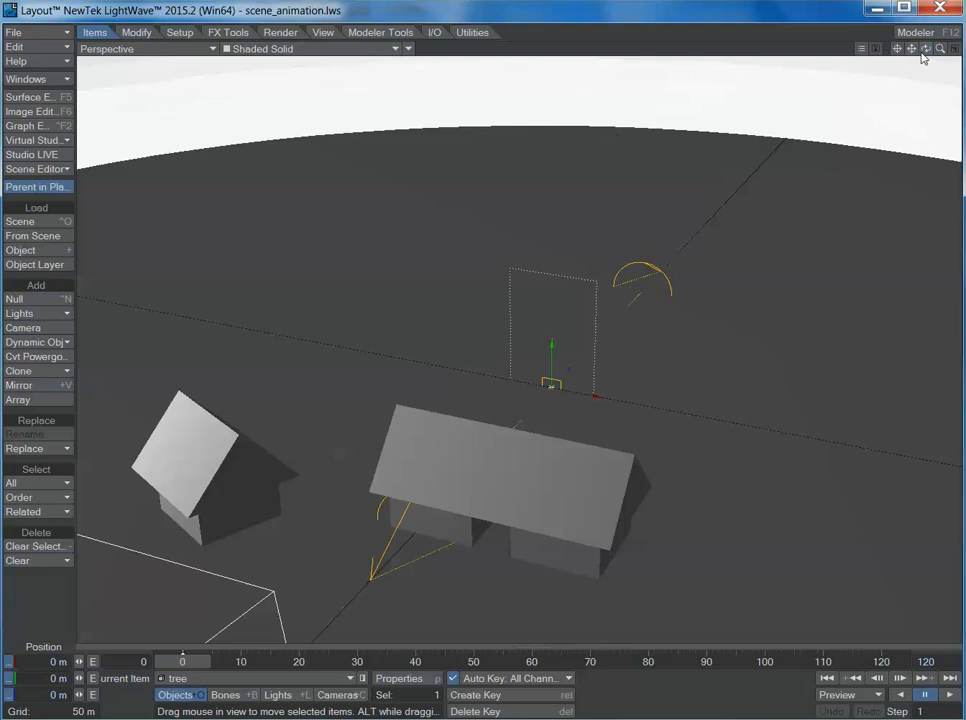
mouse_move(926, 48)
left_mouse_down()
mouse_move(906, 50)
mouse_move(926, 47)
left_mouse_up()
left_click(387, 52)
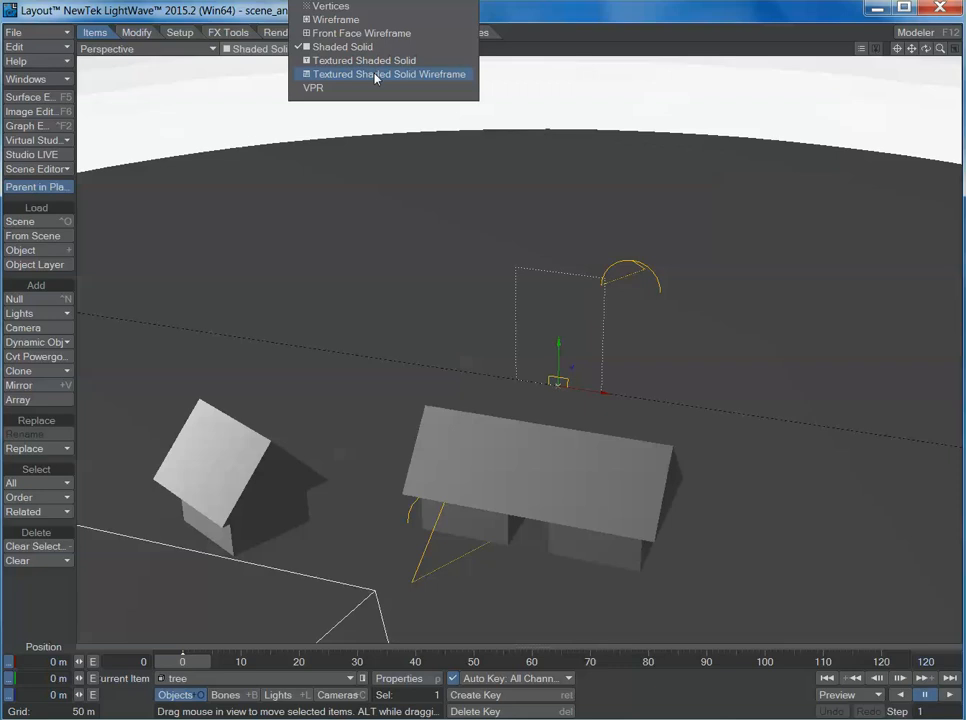
left_click(377, 75)
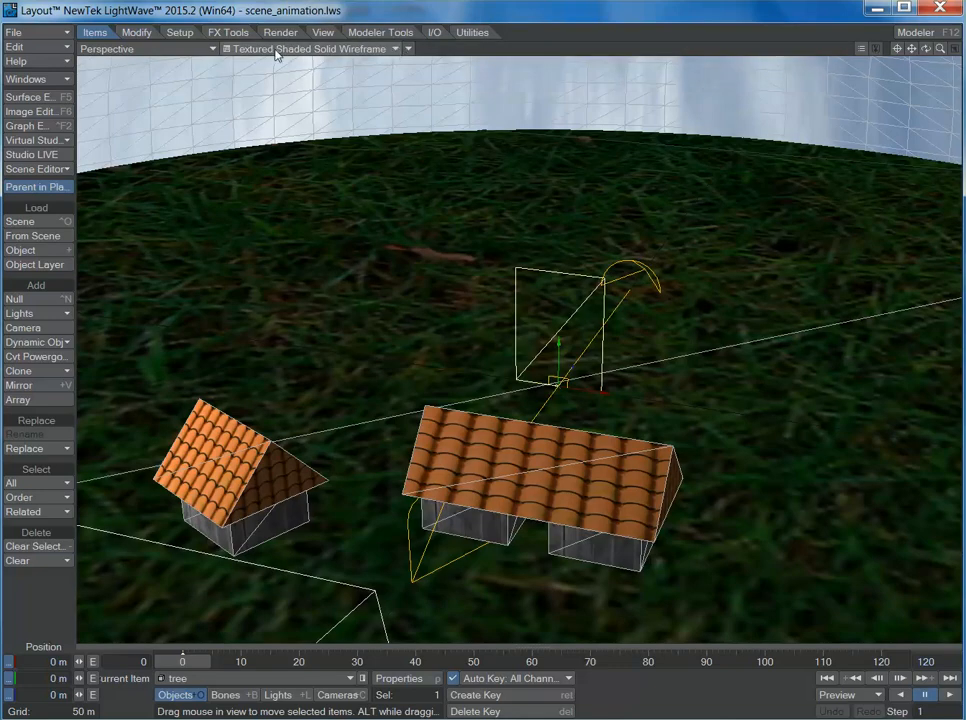
left_click(390, 50)
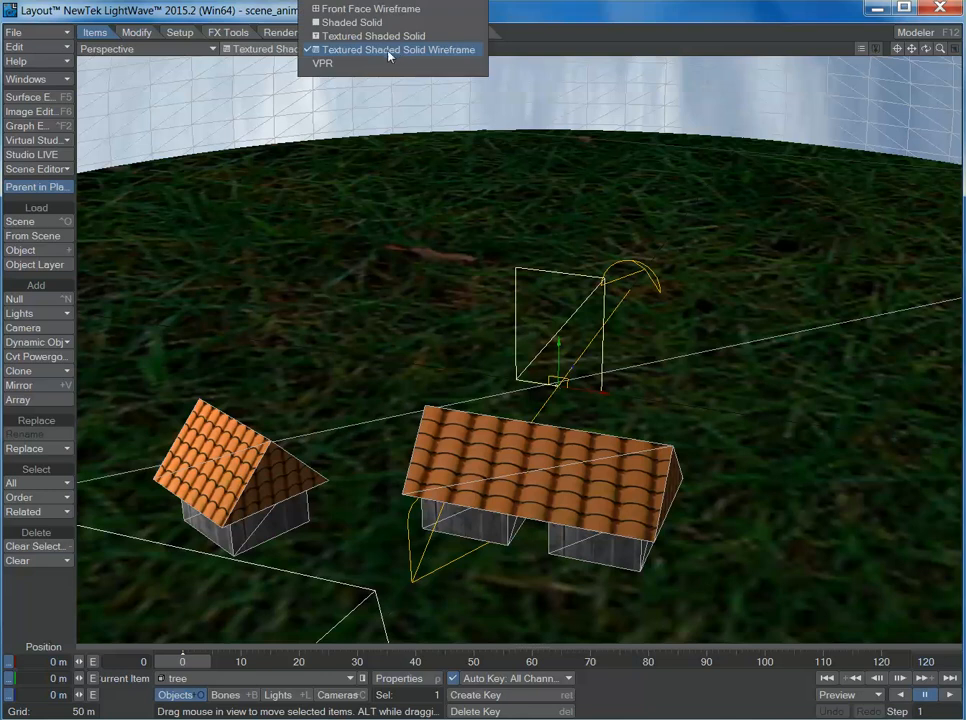
left_click(389, 52)
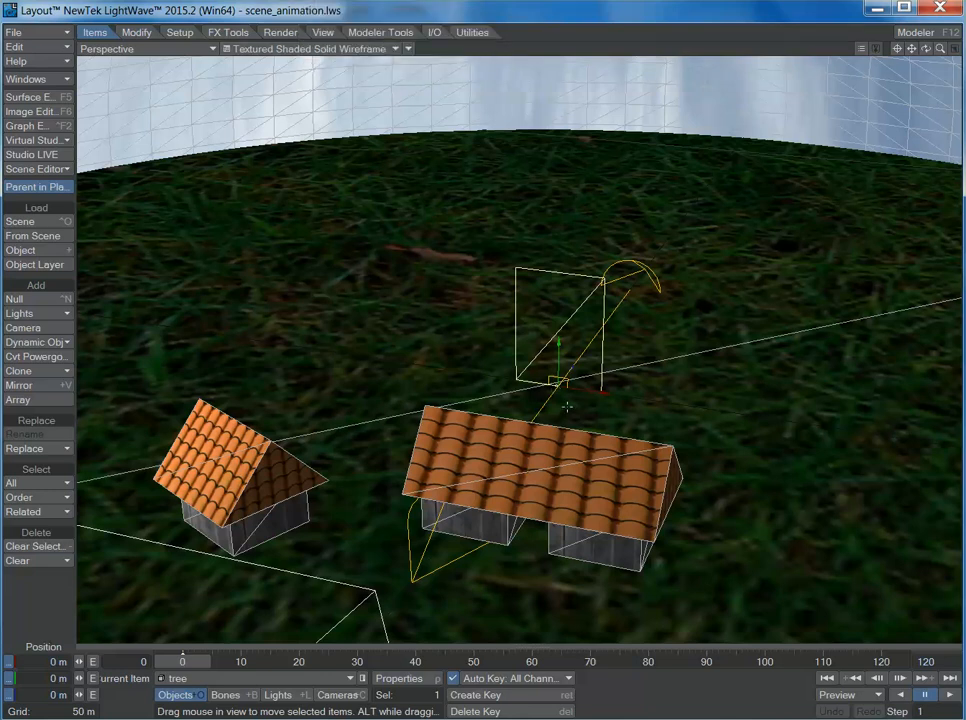
Move the tree along the X axis to about -6.04 m and render the current frame
left_click_drag(597, 389, 486, 376)
left_click_drag(926, 48, 783, 172)
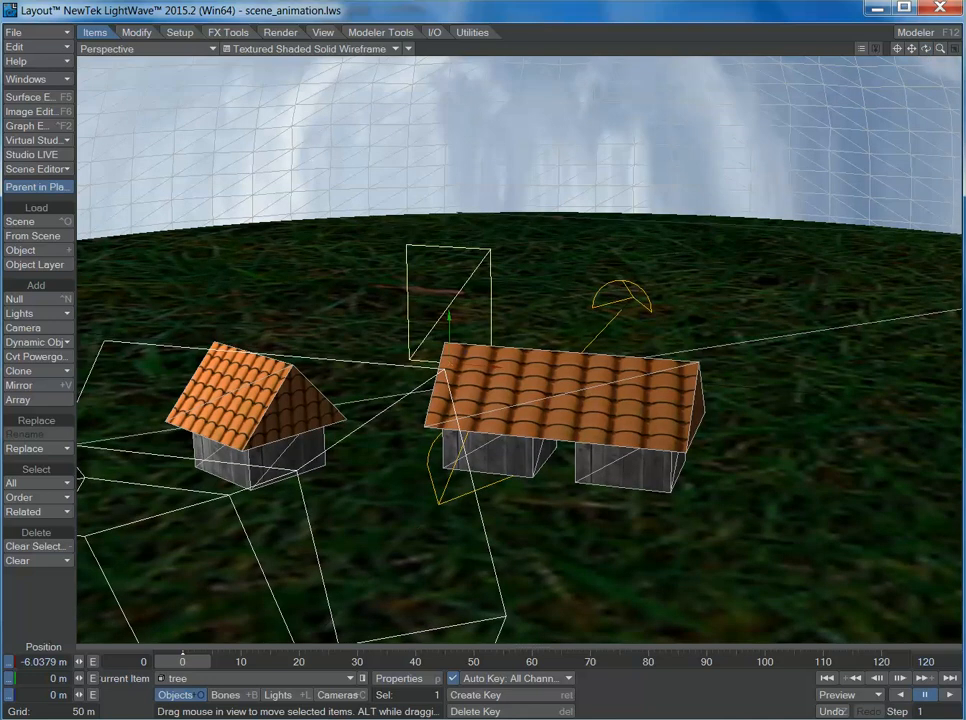
key("F9")
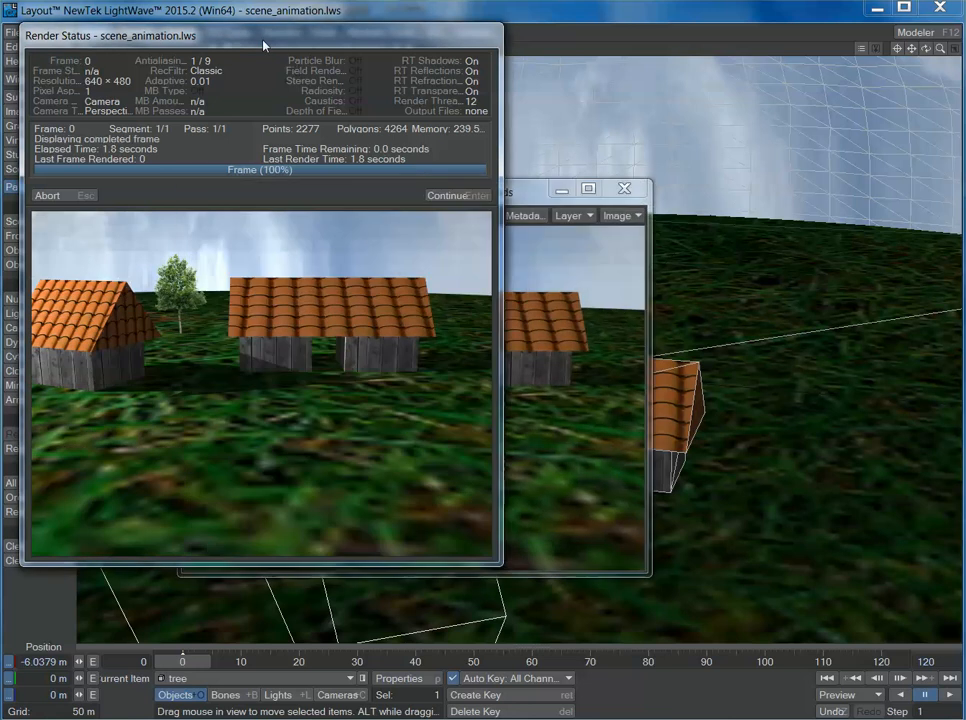
left_click(455, 195)
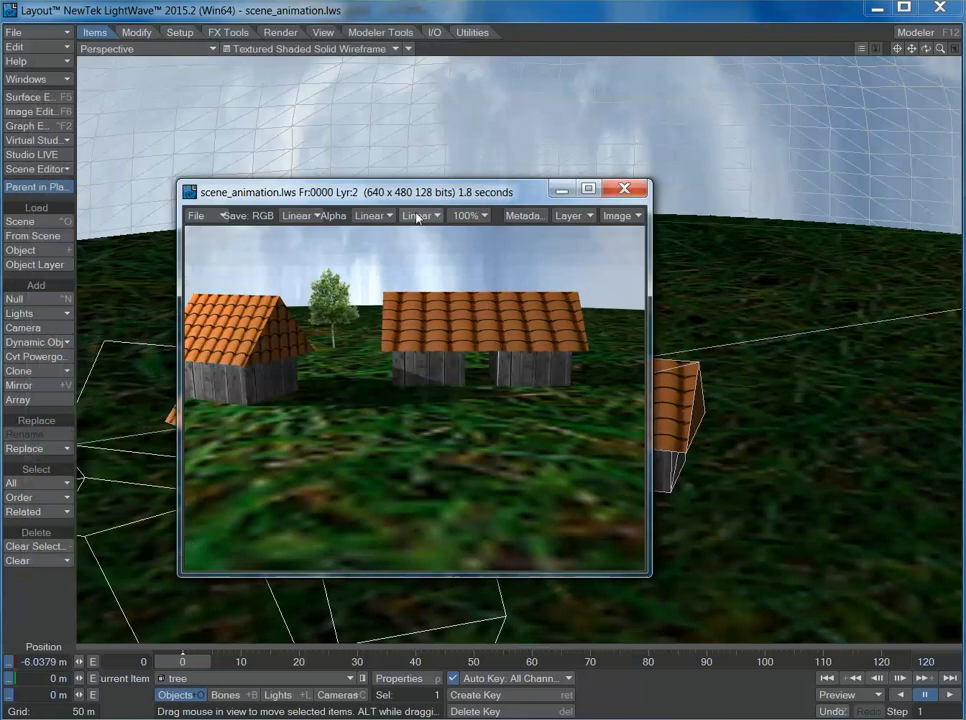
left_click_drag(439, 191, 492, 179)
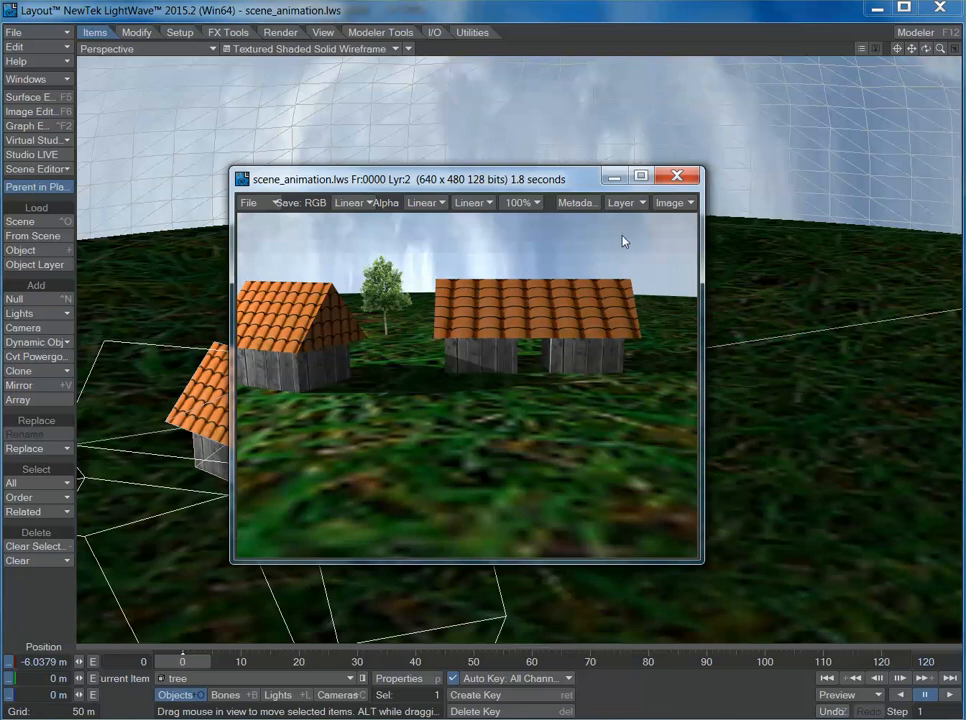
Close the rendered image and display the perspective view as Shaded Solid
left_click(678, 184)
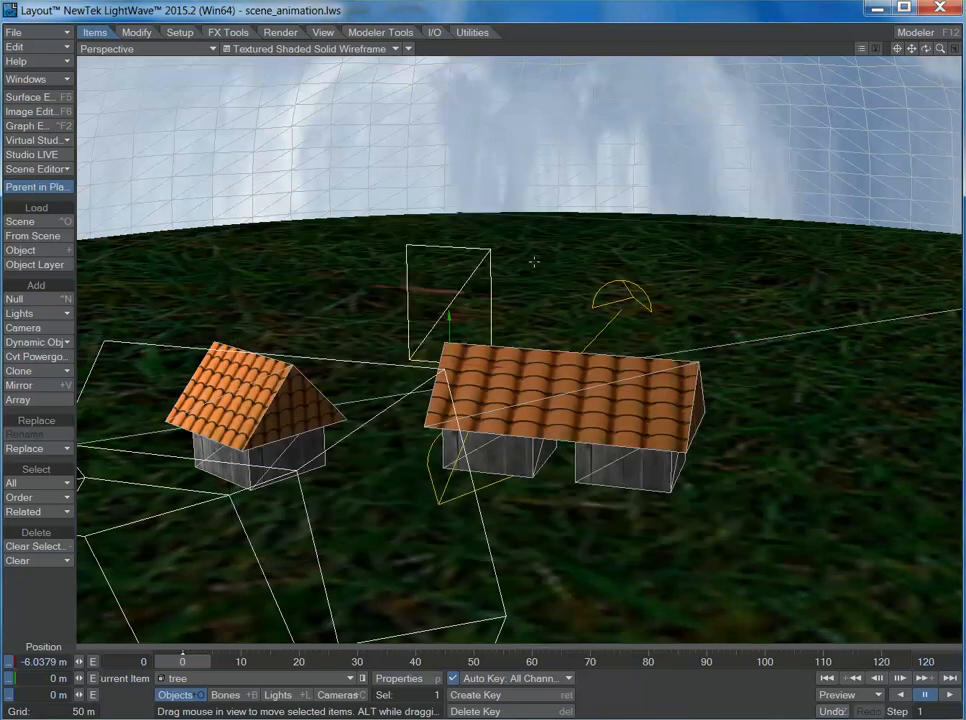
left_click_drag(940, 49, 900, 49)
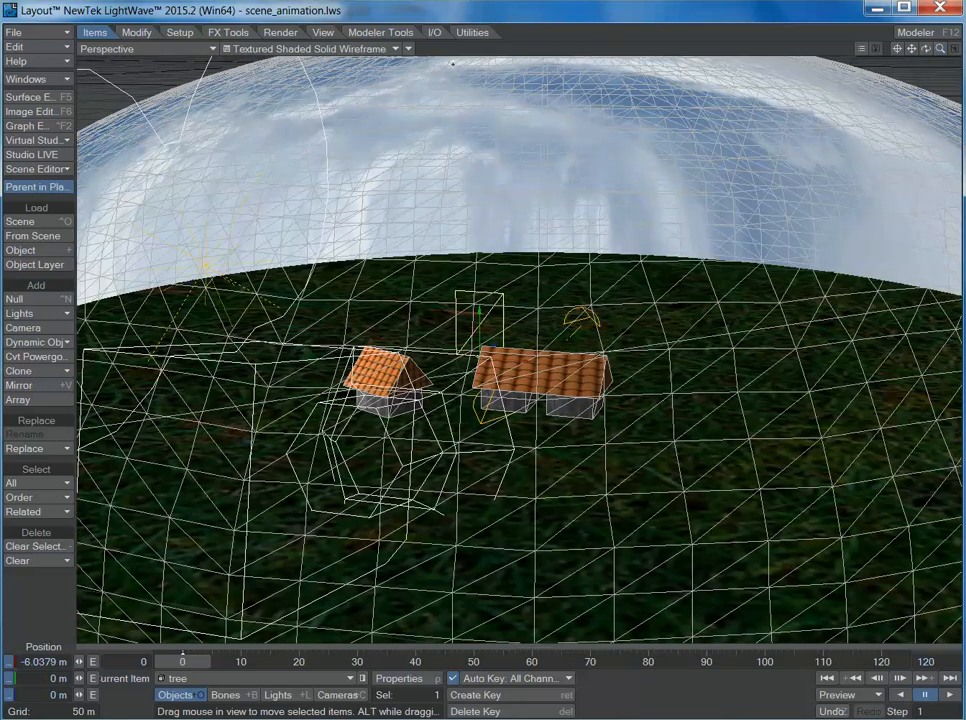
left_click(290, 47)
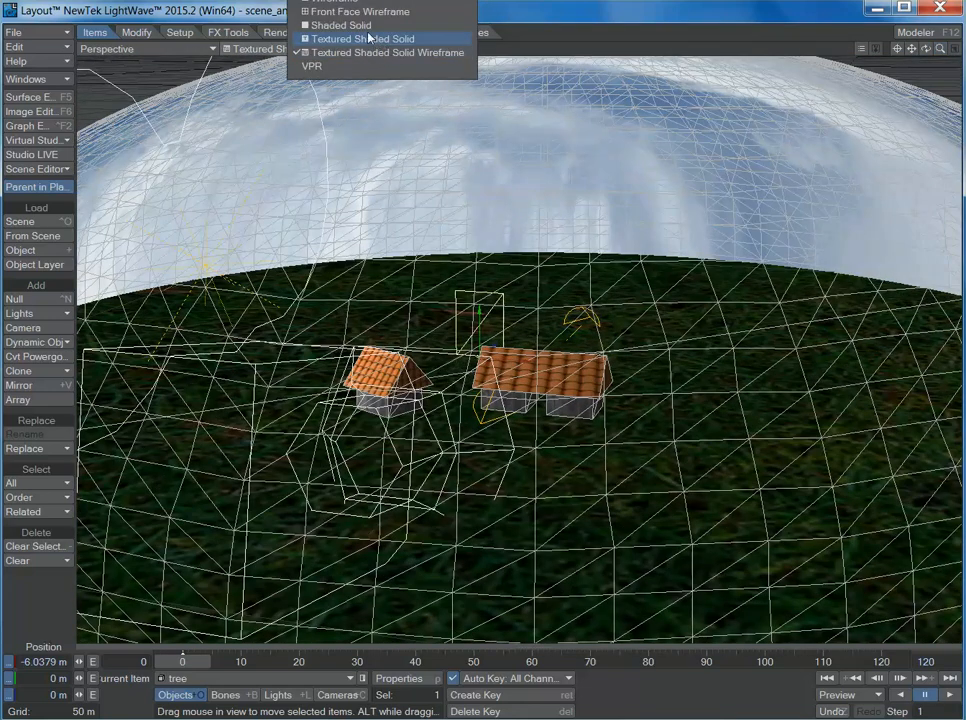
left_click(340, 25)
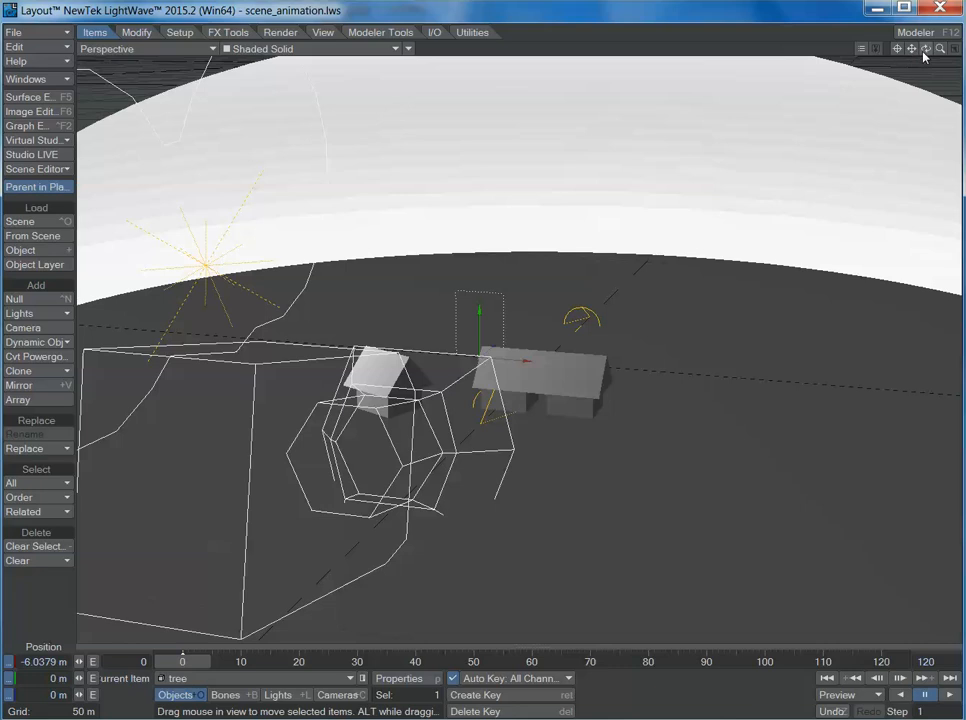
mouse_move(940, 50)
left_mouse_down()
mouse_move(960, 50)
mouse_move(906, 50)
mouse_move(960, 56)
mouse_move(866, 46)
mouse_move(961, 43)
mouse_move(917, 54)
mouse_move(926, 59)
left_mouse_up()
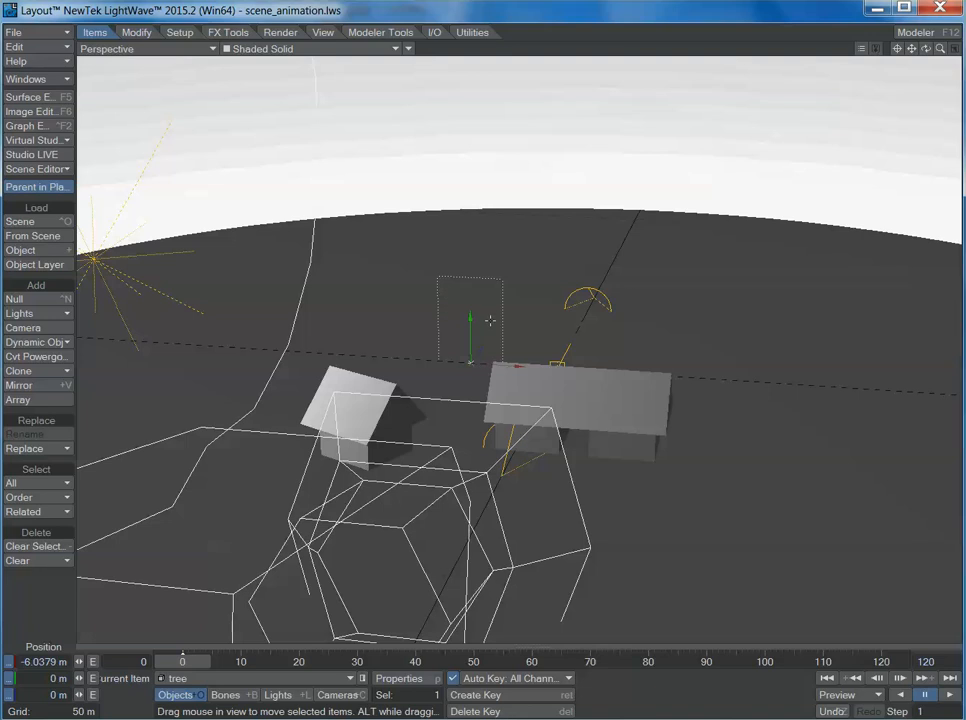
Rotate the tree's heading to about 68.10° so it stands nearly edge-on to the camera, and render the current frame
key("y")
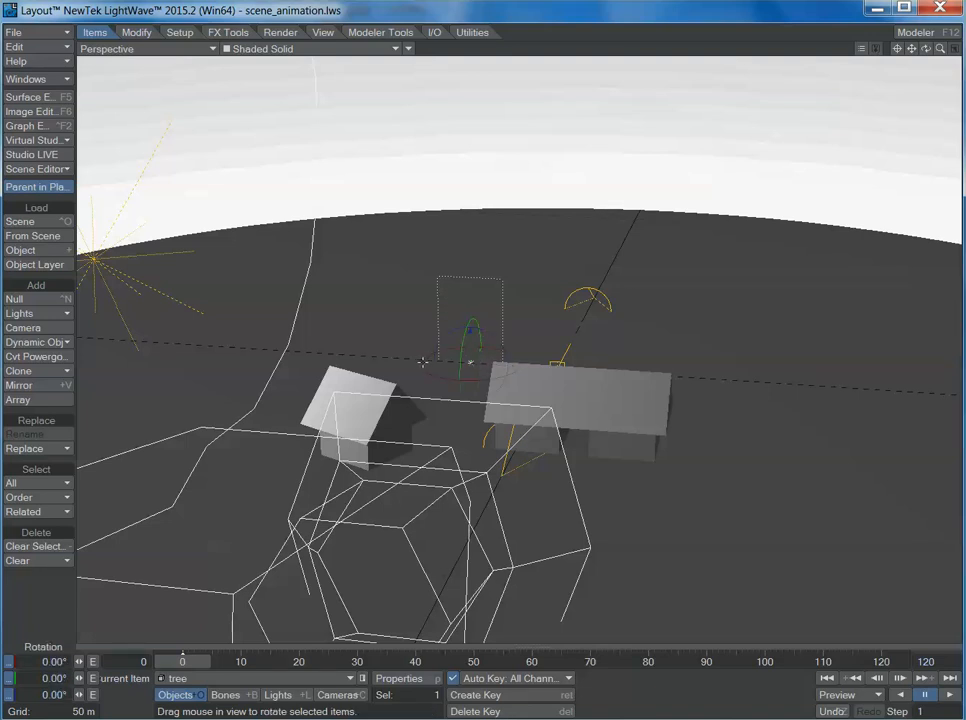
left_click_drag(424, 362, 470, 362)
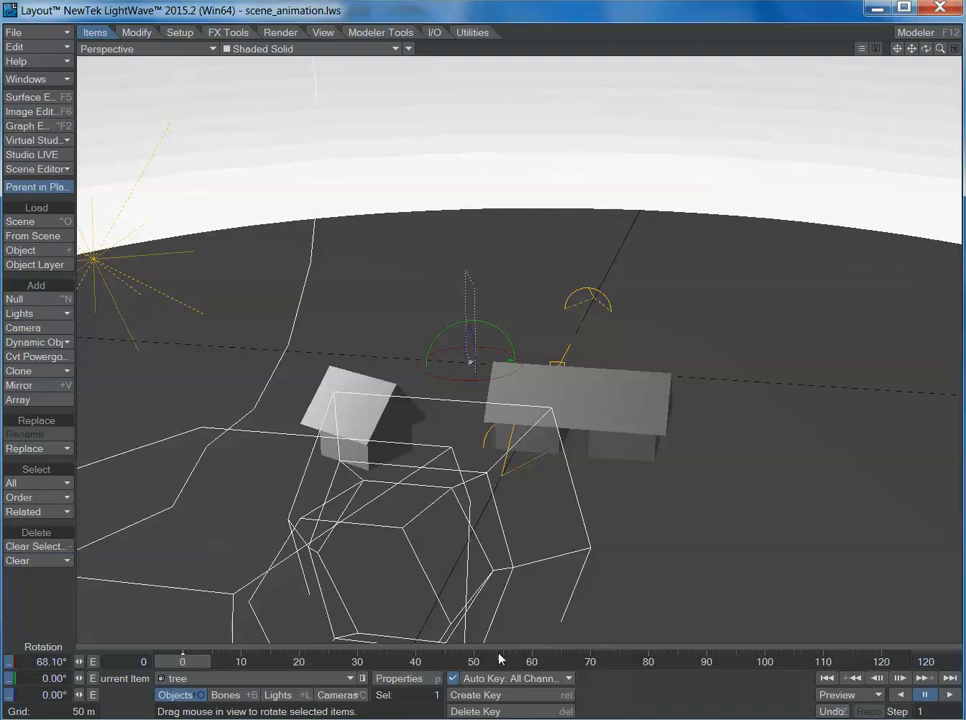
left_click_drag(940, 49, 609, 213)
mouse_move(421, 354)
left_mouse_down()
mouse_move(365, 354)
mouse_move(438, 354)
left_mouse_up()
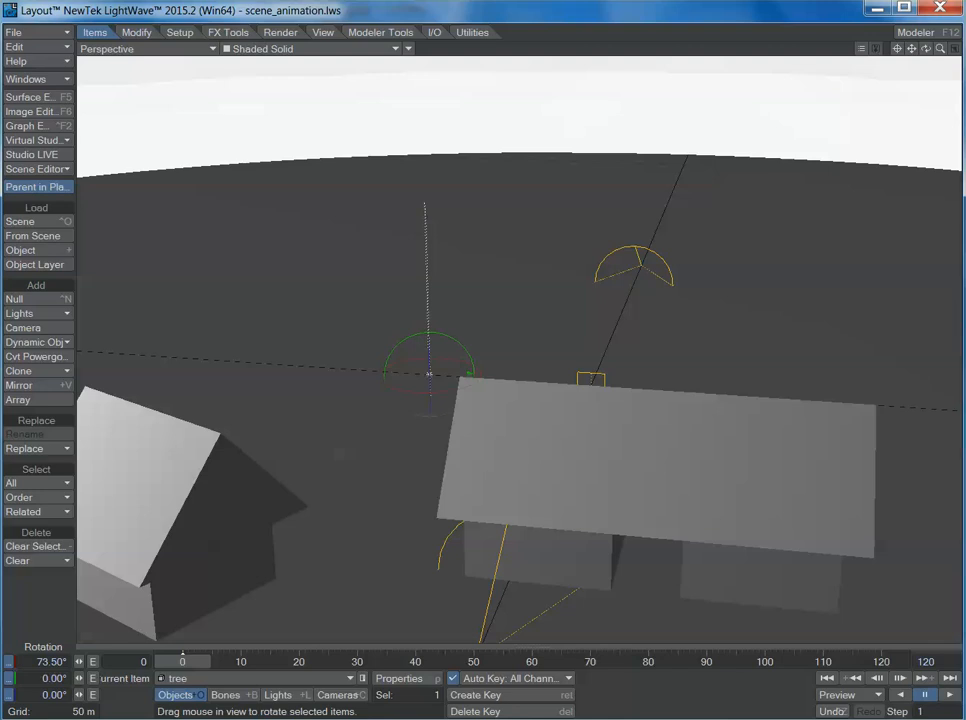
mouse_move(438, 354)
left_mouse_down()
mouse_move(407, 354)
mouse_move(434, 354)
left_mouse_up()
key("F9")
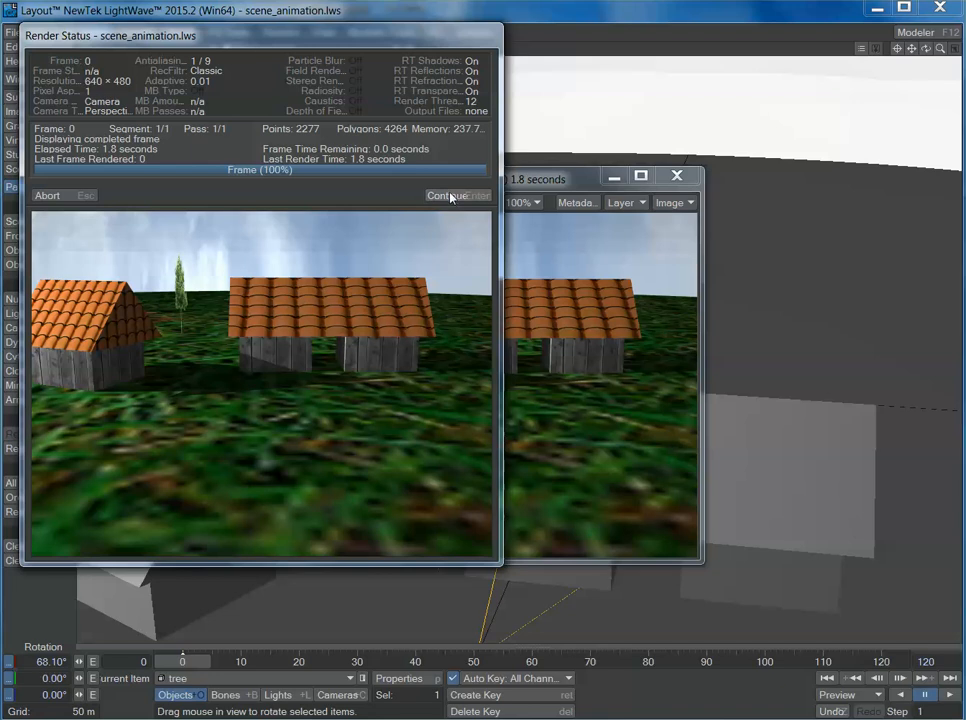
left_click(450, 197)
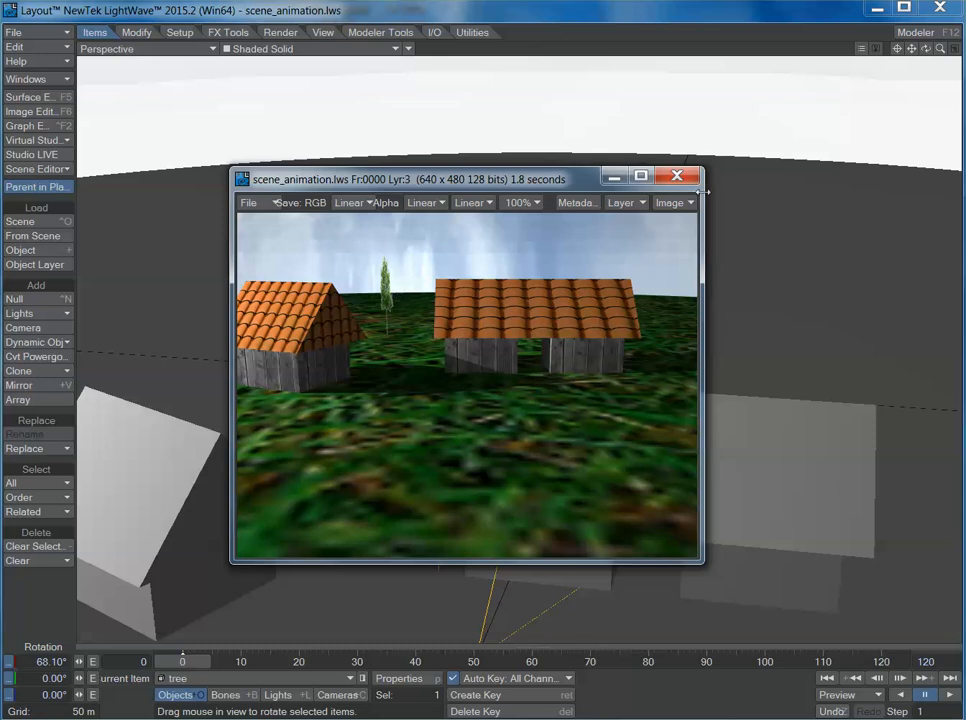
Close the rendered image and rotate the tree's heading to about -2.90° so it faces the camera
key("Escape")
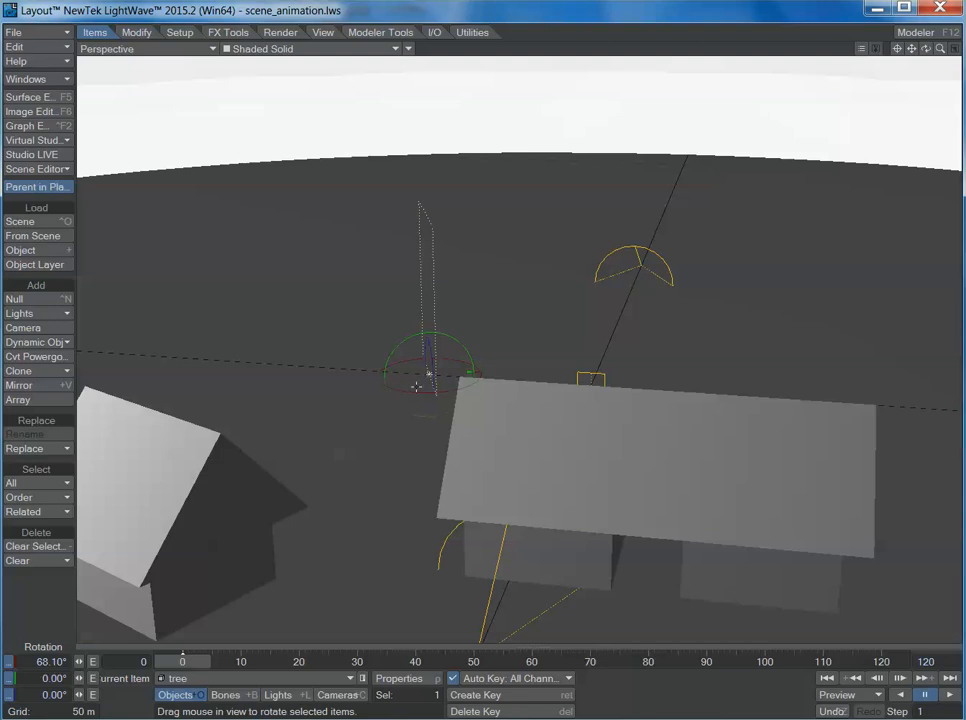
left_click_drag(398, 386, 330, 386)
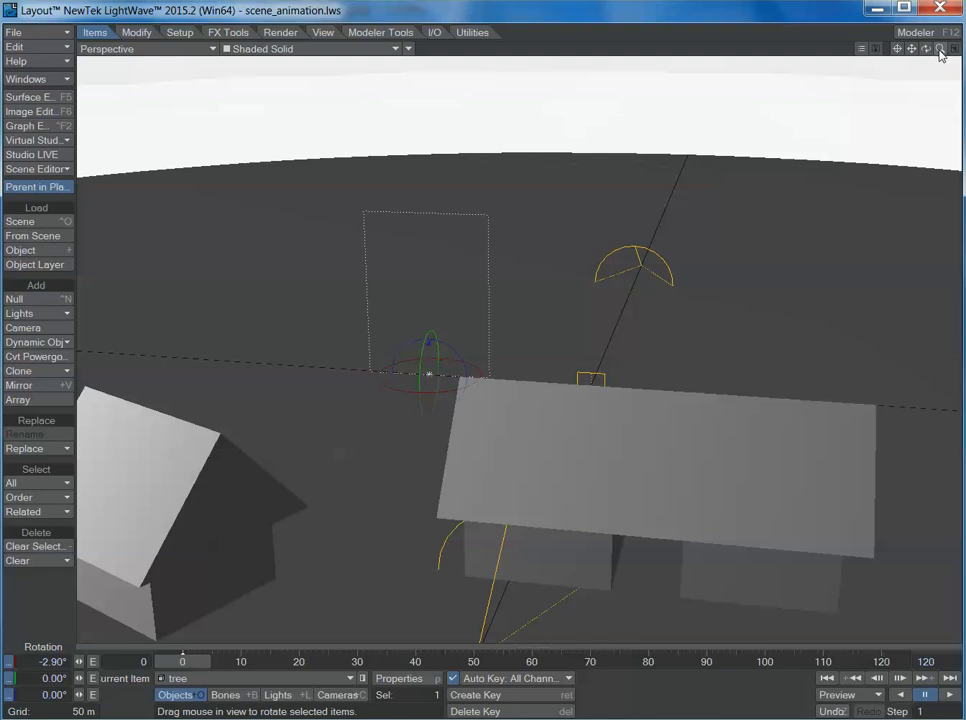
left_click_drag(940, 52, 920, 60)
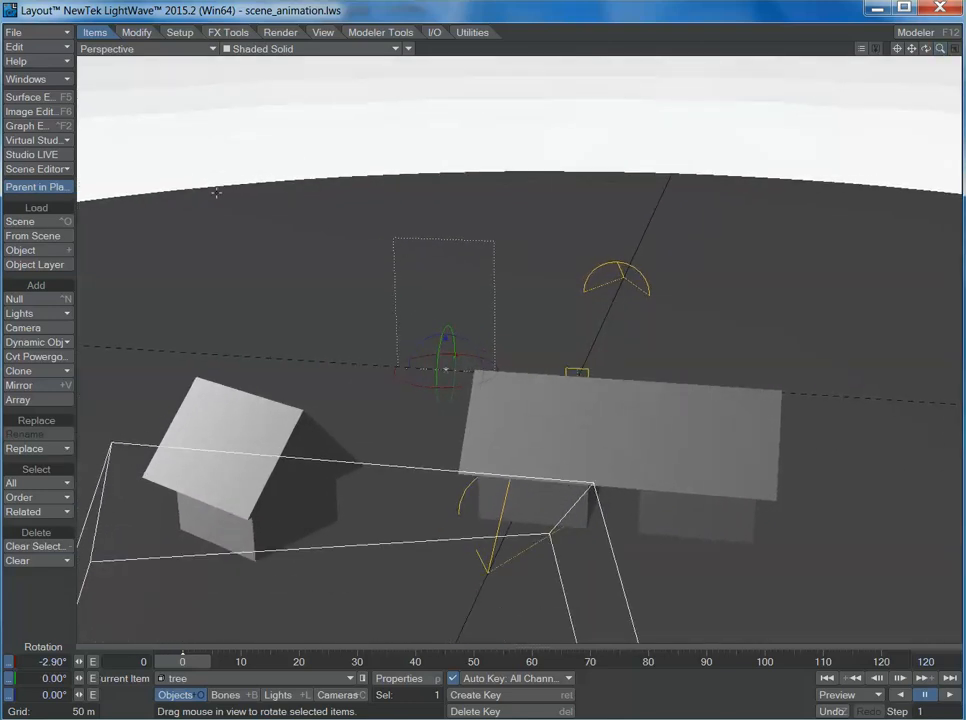
Load a second copy of tree.lwo from the Week 6 Models folder into the scene
left_click(38, 32)
mouse_move(45, 38)
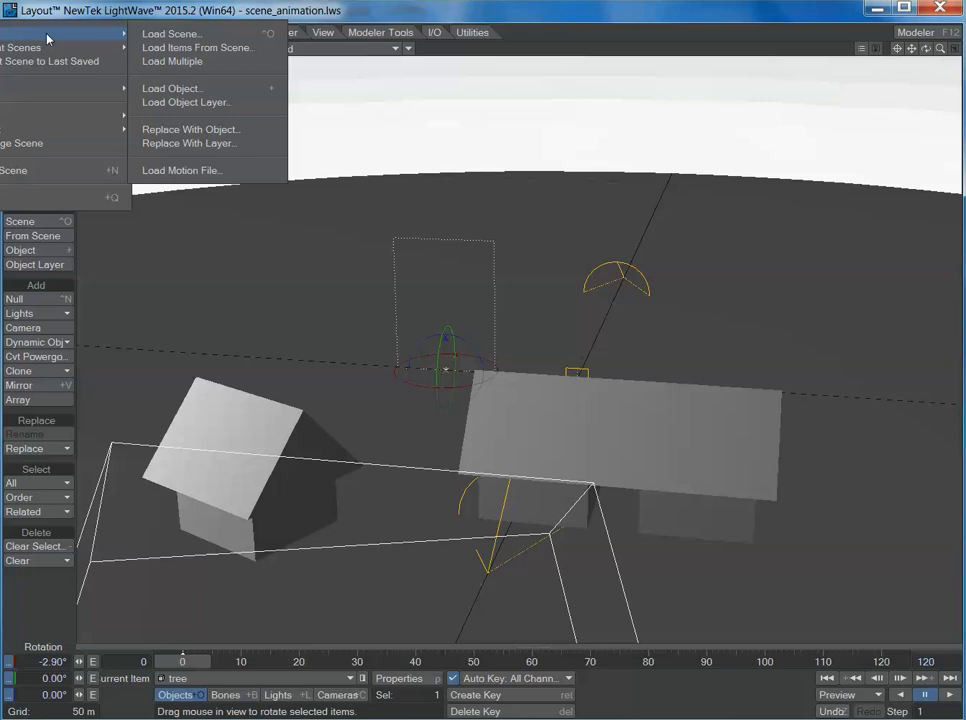
left_click(188, 88)
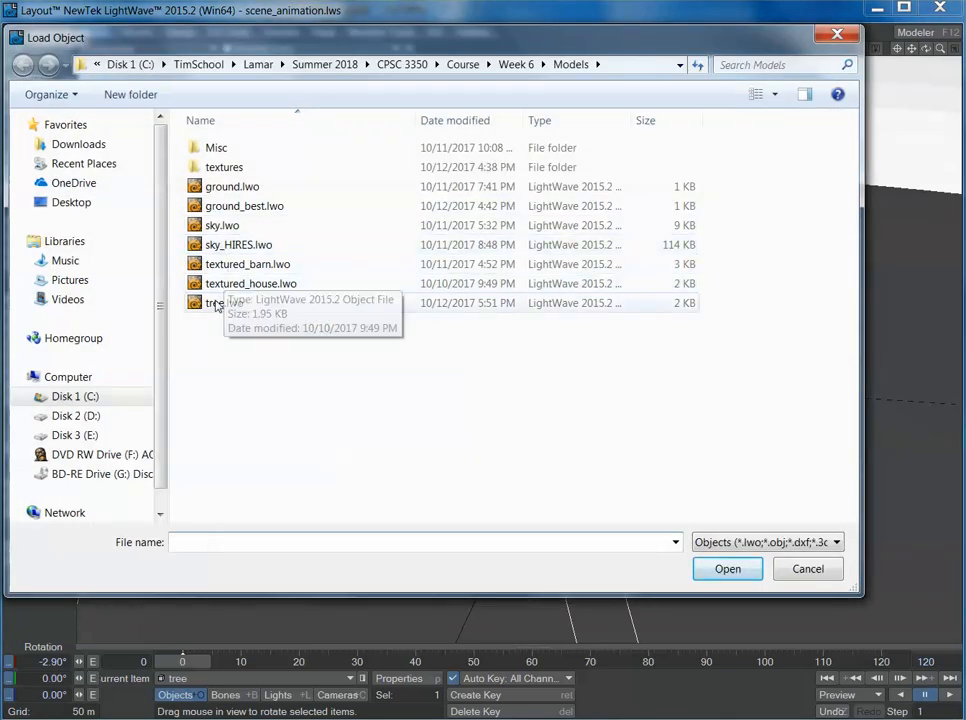
left_click(216, 306)
double_click(216, 306)
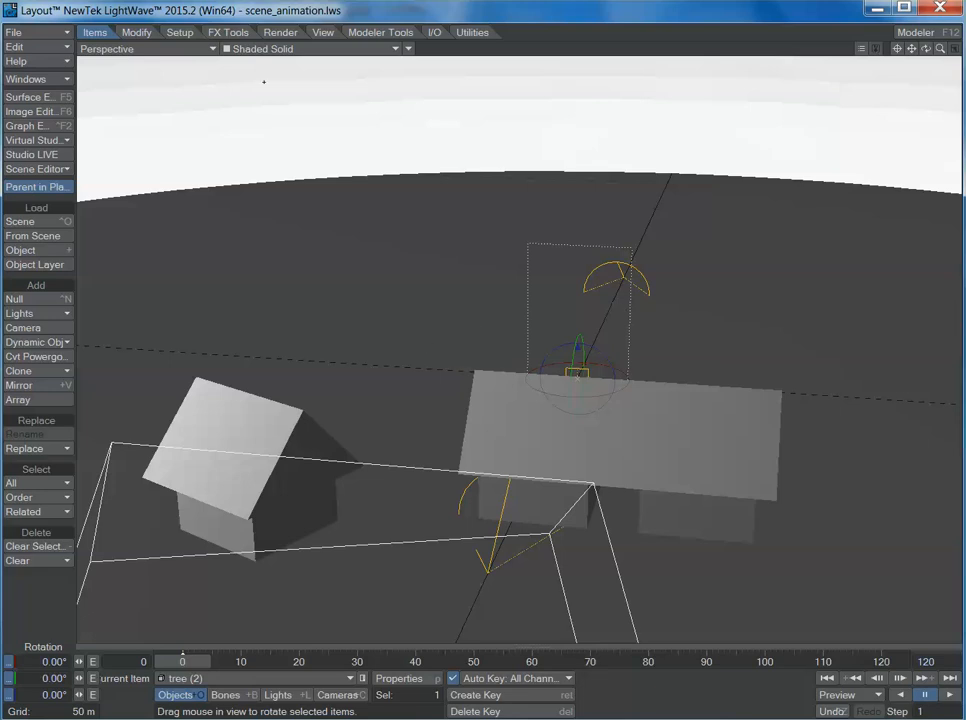
Display the perspective view as Textured Shaded Solid Wireframe
left_click(288, 49)
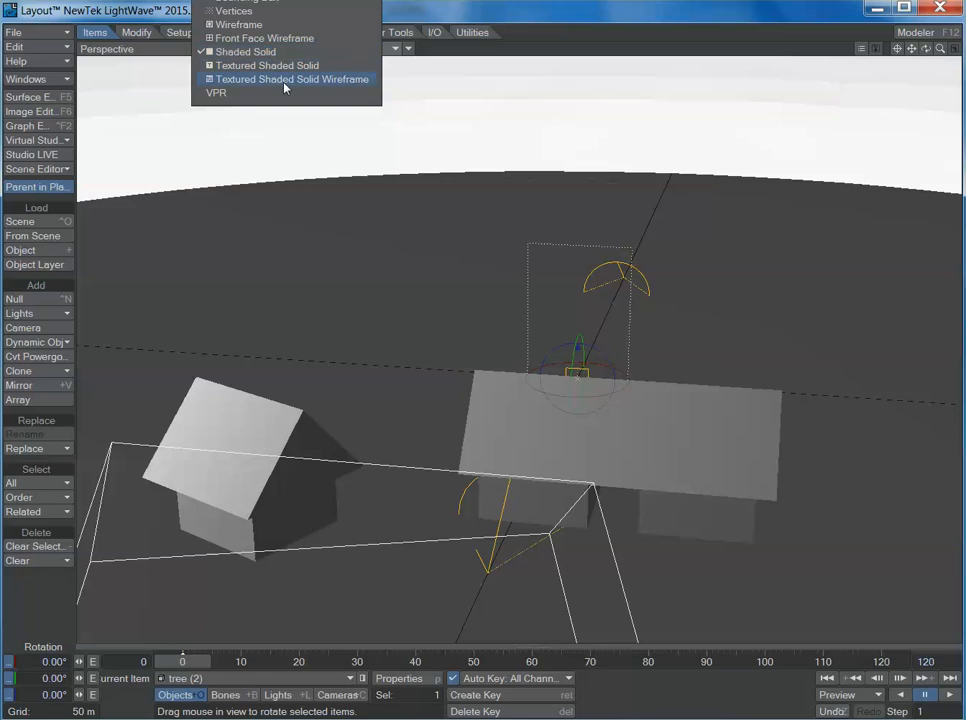
left_click(340, 80)
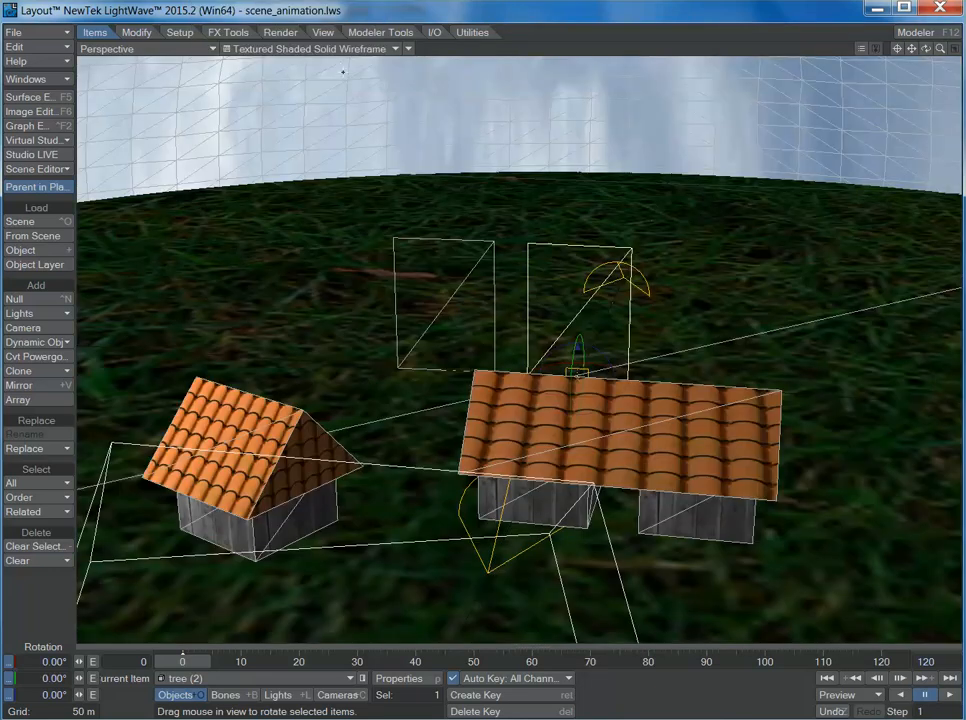
left_click(318, 49)
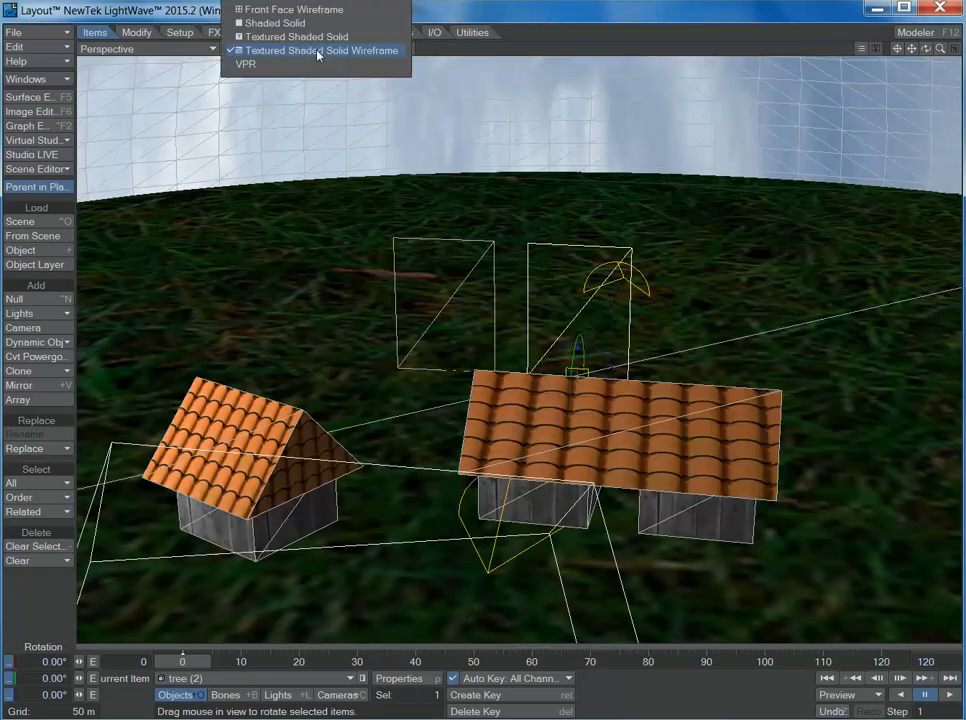
left_click(318, 52)
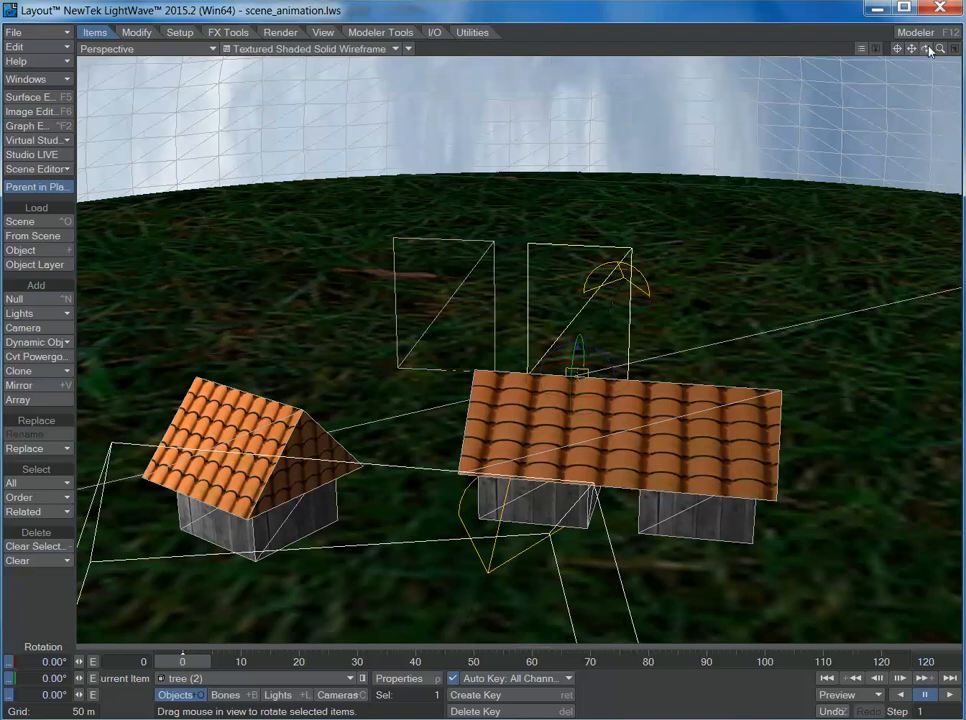
mouse_move(925, 48)
left_mouse_down()
mouse_move(880, 54)
mouse_move(924, 74)
mouse_move(888, 72)
mouse_move(938, 62)
mouse_move(920, 66)
left_mouse_up()
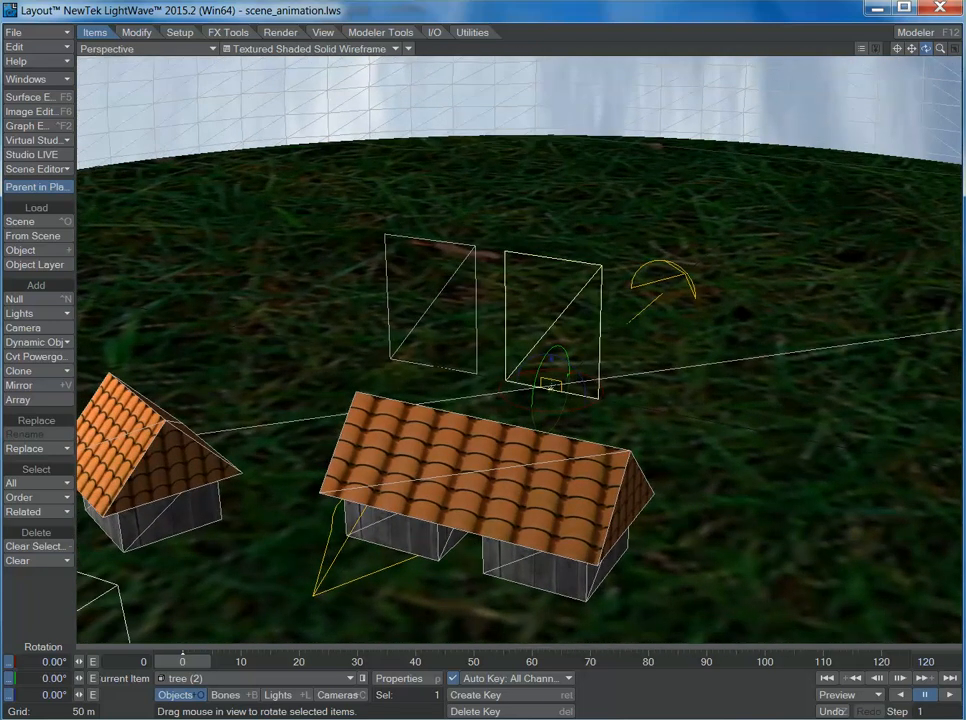
mouse_move(920, 66)
left_mouse_down()
mouse_move(926, 59)
mouse_move(915, 68)
left_mouse_up()
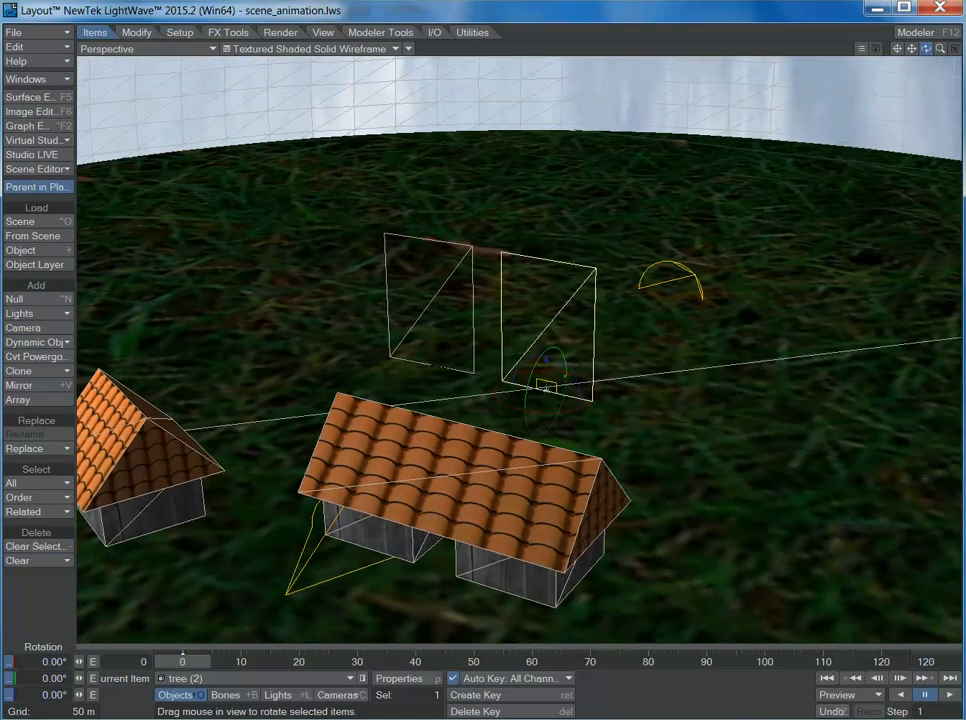
left_click(272, 46)
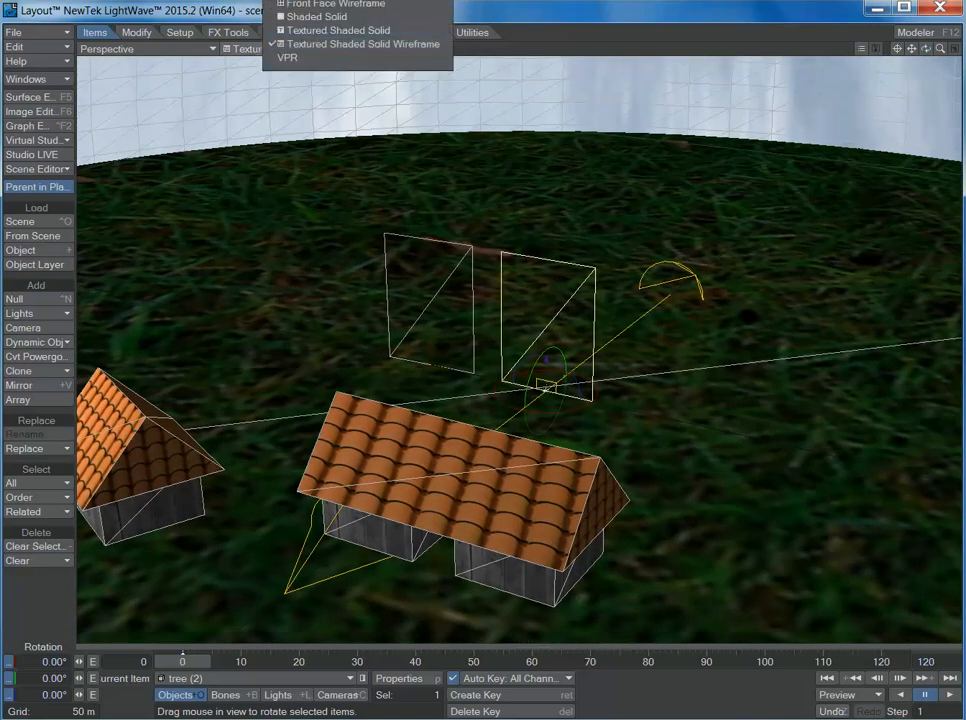
left_click(335, 45)
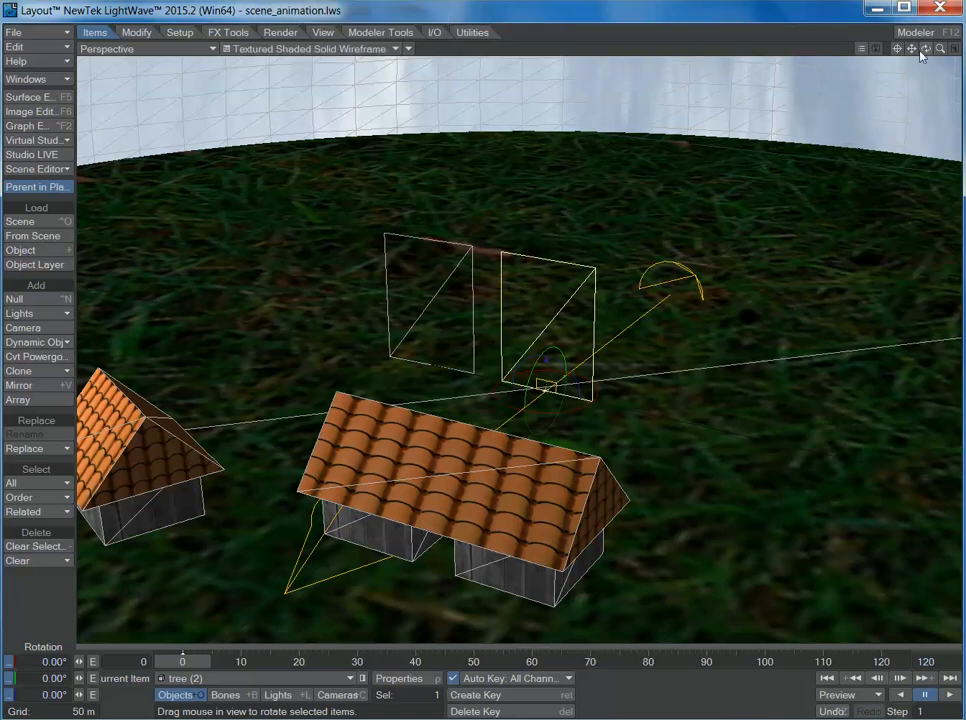
Move the second tree to about -1.92 m on X and -2.98 m on Z, keeping Y at 0 m
mouse_move(925, 48)
left_mouse_down()
mouse_move(915, 66)
mouse_move(923, 54)
left_mouse_up()
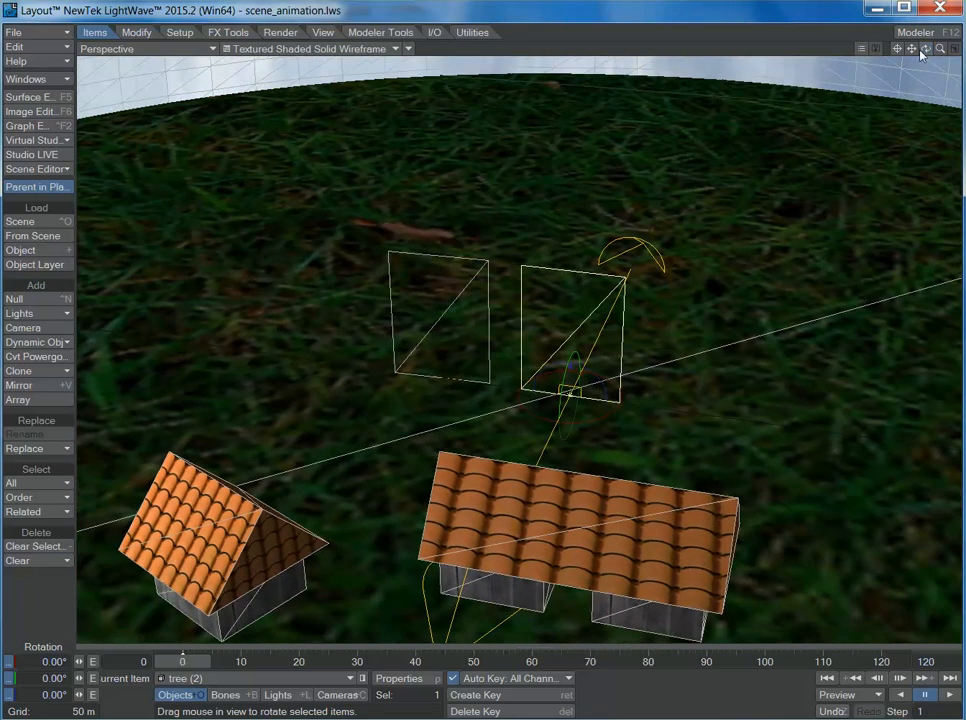
key("t")
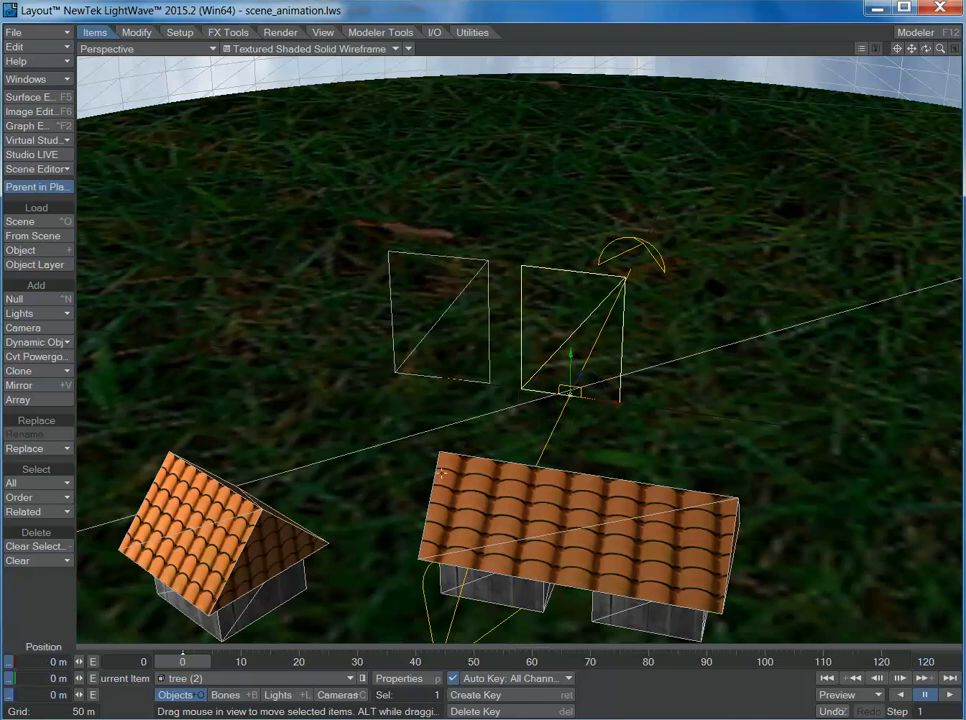
mouse_move(578, 373)
left_mouse_down()
mouse_move(550, 399)
mouse_move(565, 388)
mouse_move(565, 330)
mouse_move(566, 390)
left_mouse_up()
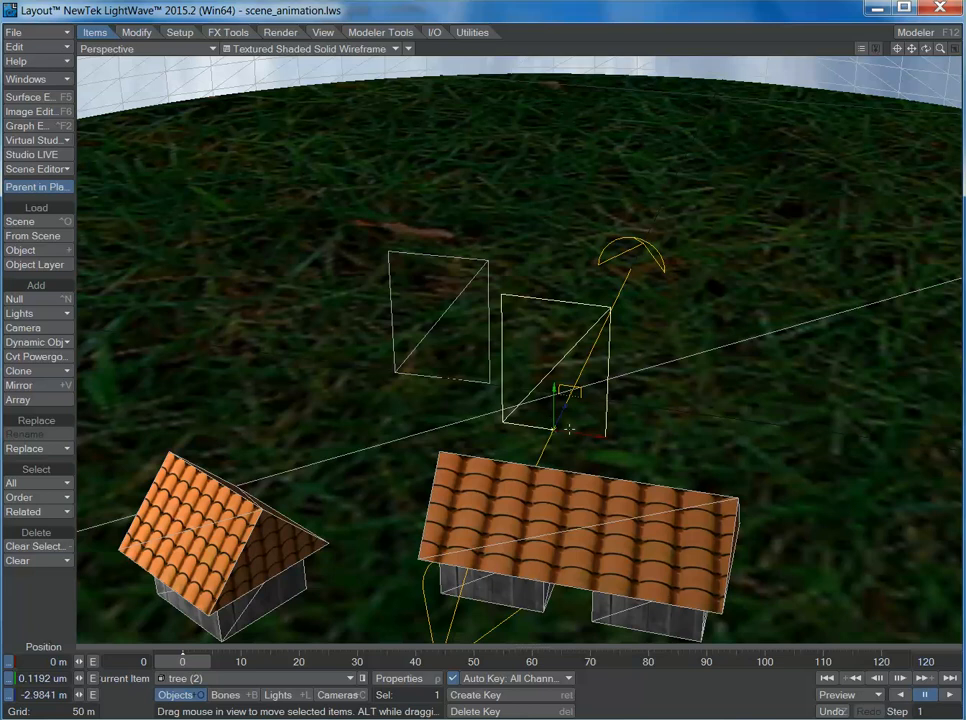
key("ctrl+z")
left_click_drag(581, 431, 536, 431)
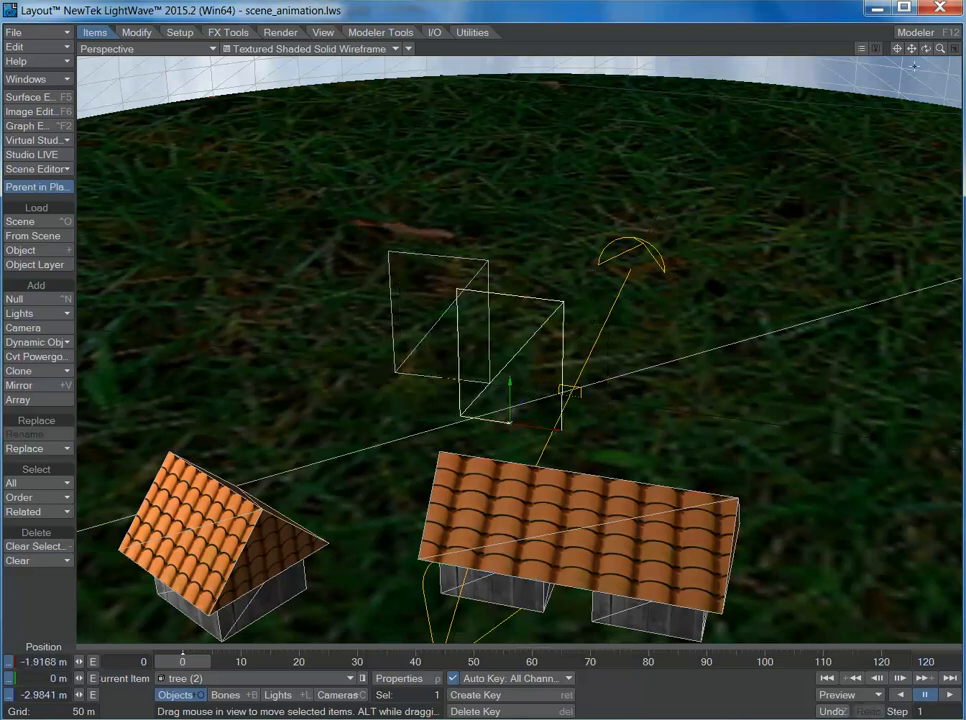
Render the current frame to check both trees among the buildings, and close the rendered image
mouse_move(925, 48)
left_mouse_down()
mouse_move(925, 100)
mouse_move(928, 55)
left_mouse_up()
key("F9")
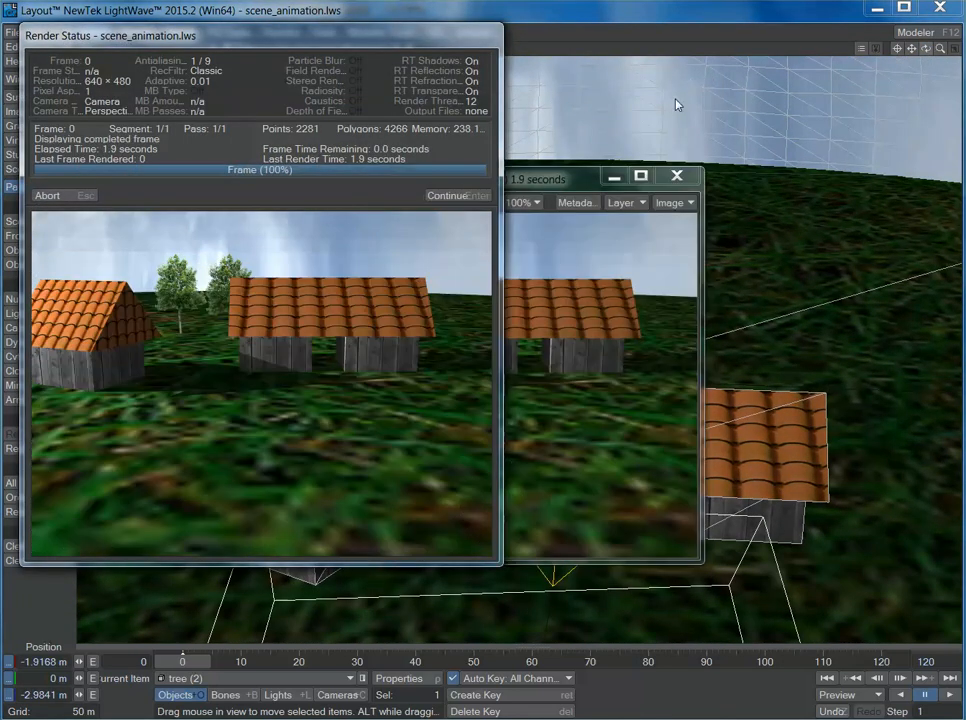
left_click(498, 196)
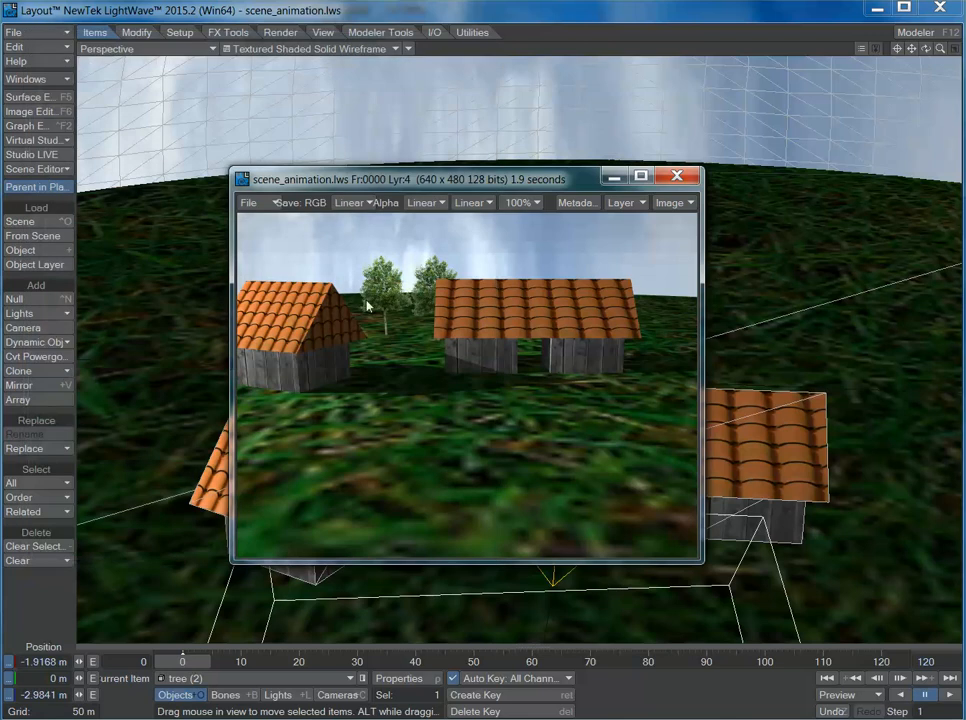
left_click(677, 176)
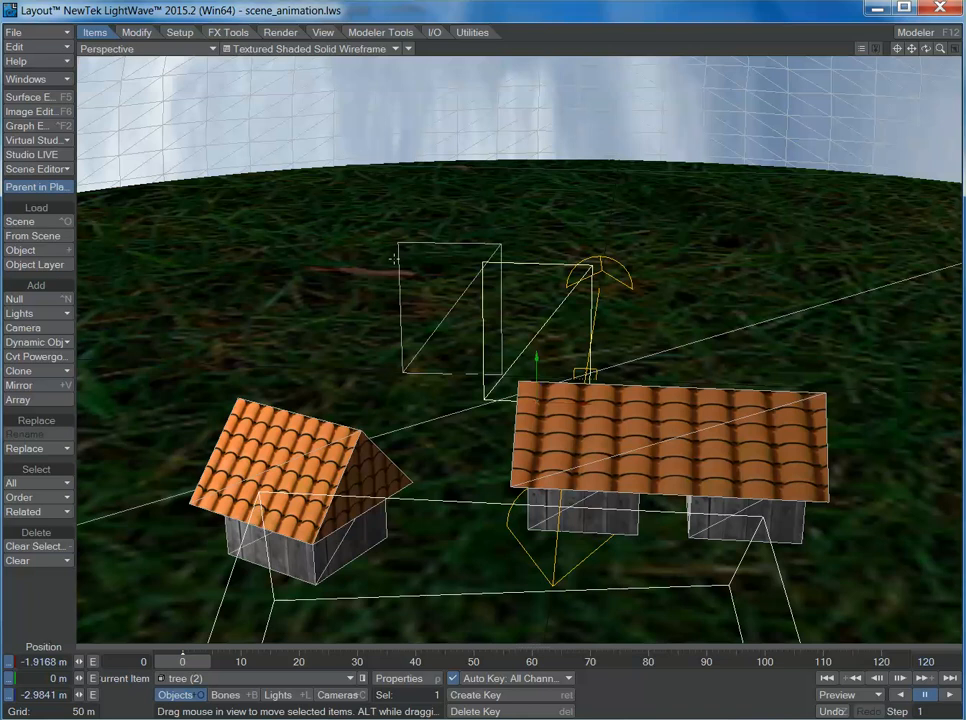
Load a third copy of tree.lwo and move it behind the small house, to about -7.81 m on X and -9.06 m on Z
key("plus")
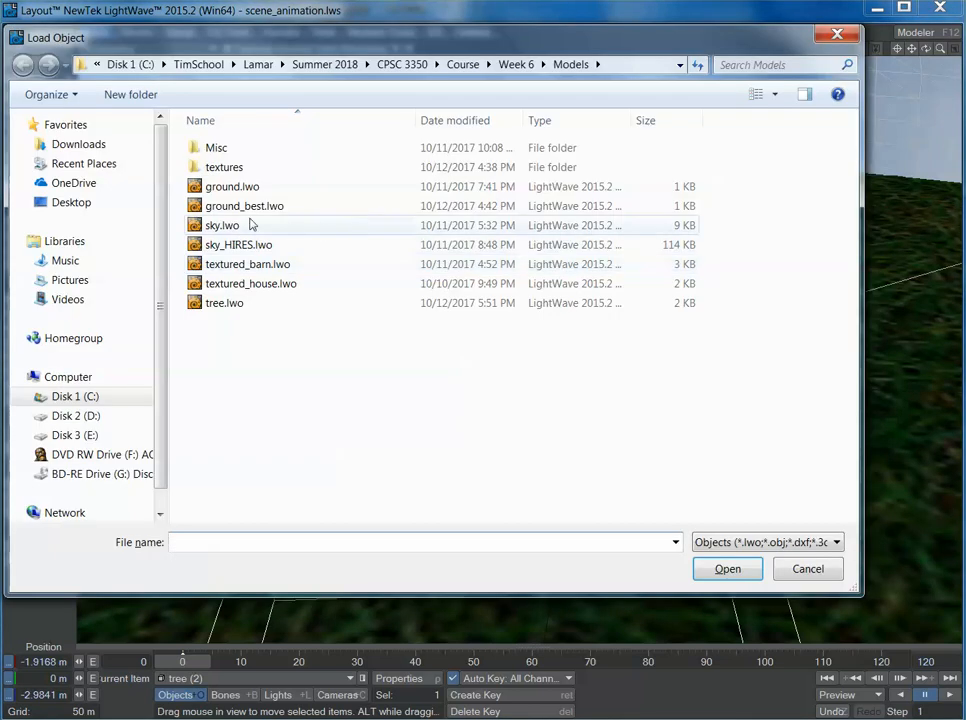
double_click(229, 303)
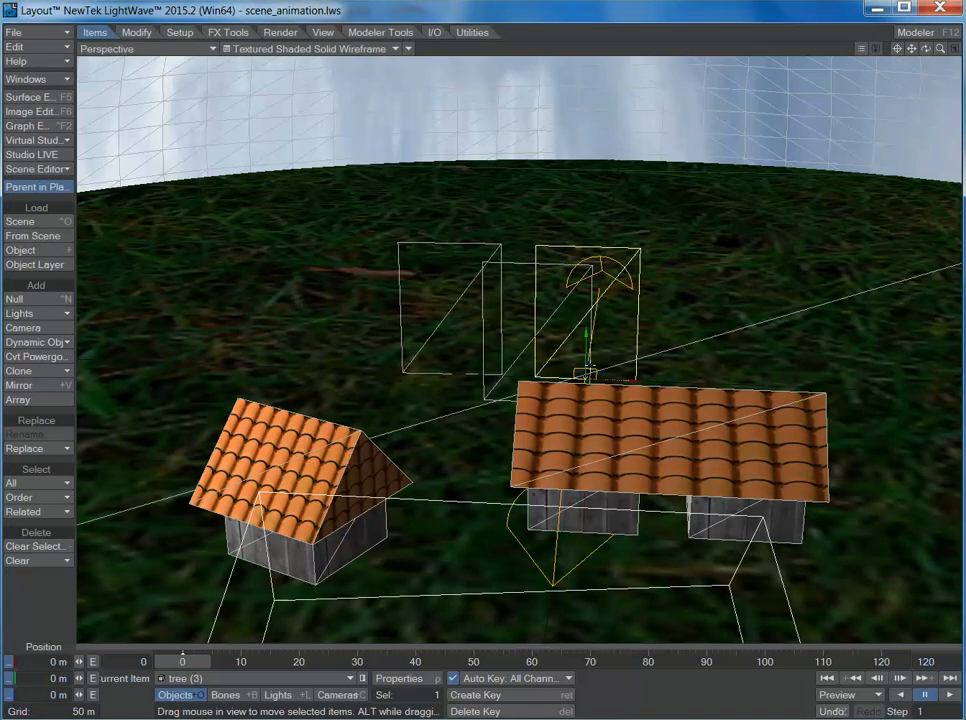
left_click_drag(607, 376, 442, 454)
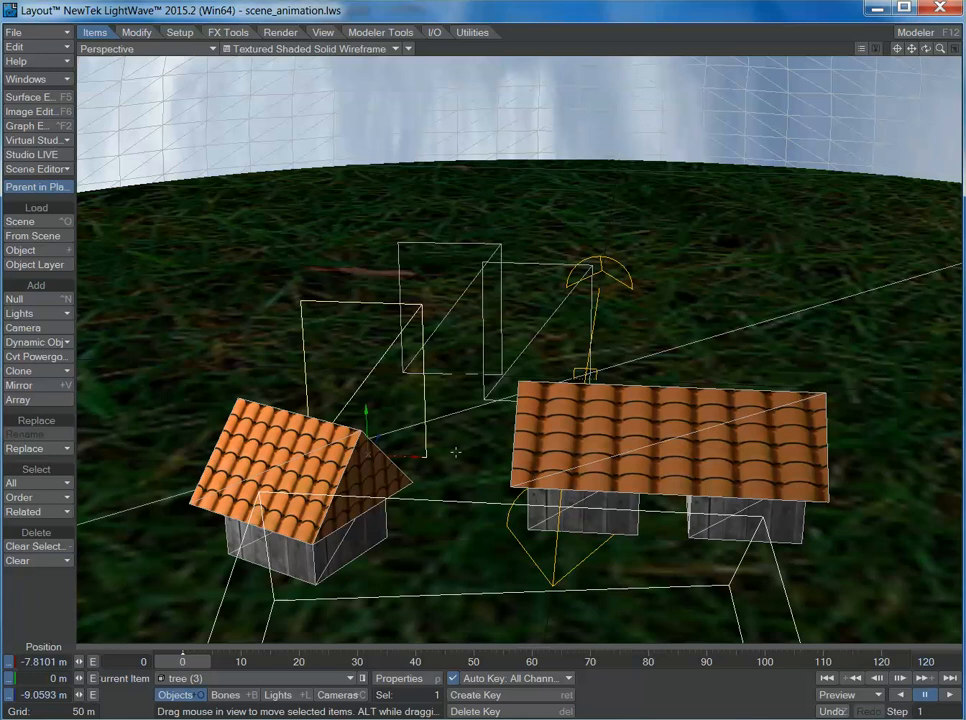
Load a fourth copy of tree.lwo and move it in front of the barn, to about 5.60 m on X and -17.90 m on Z
key("plus")
double_click(233, 307)
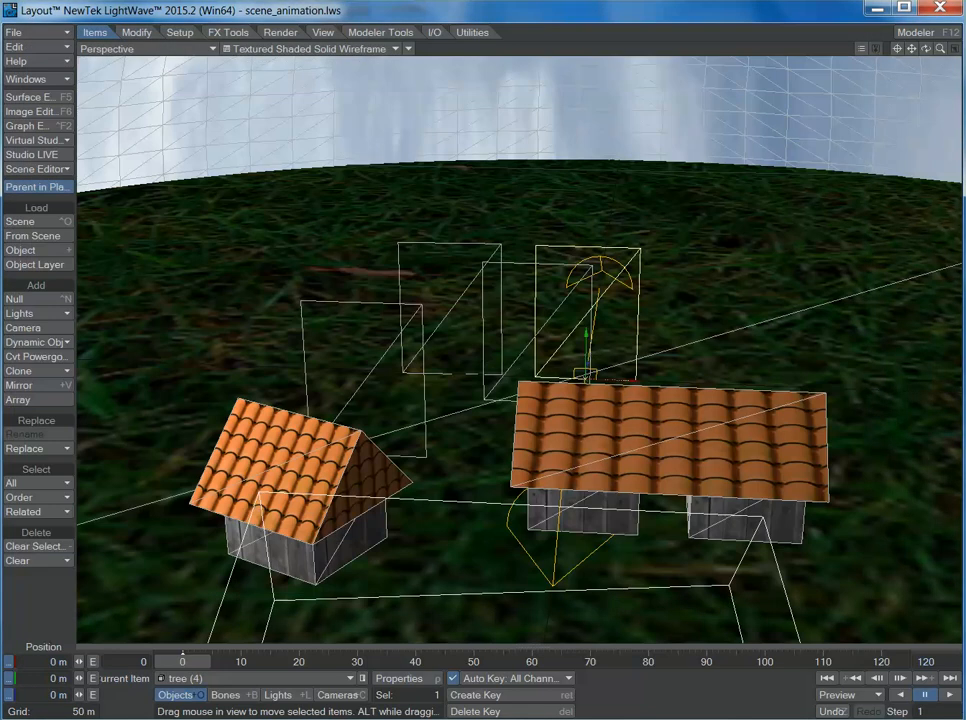
left_click_drag(480, 200, 360, 440)
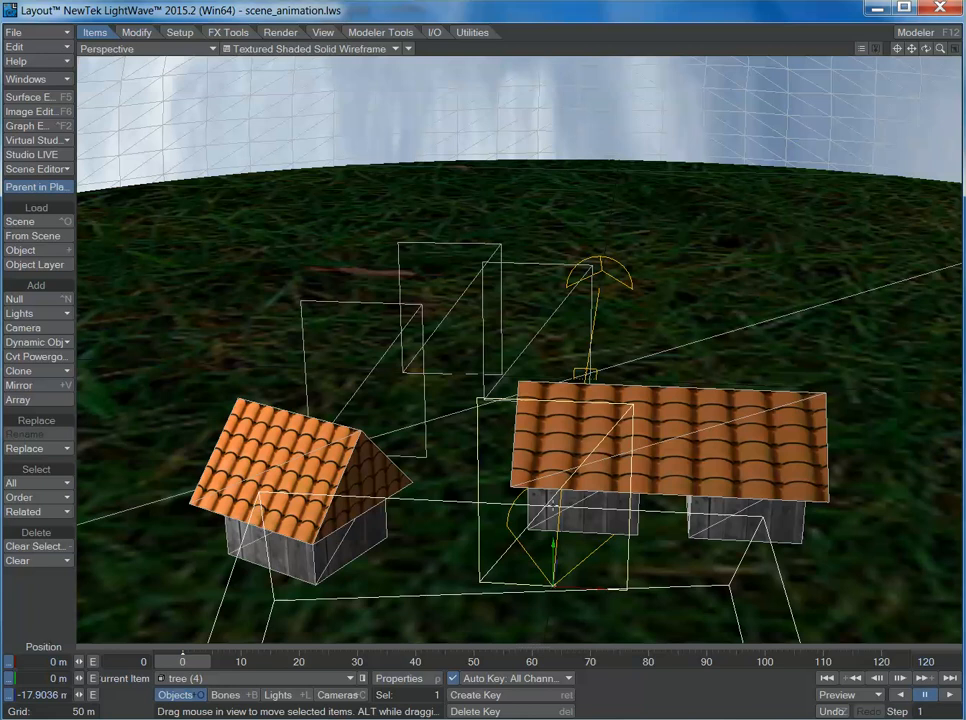
left_click_drag(564, 577, 568, 586)
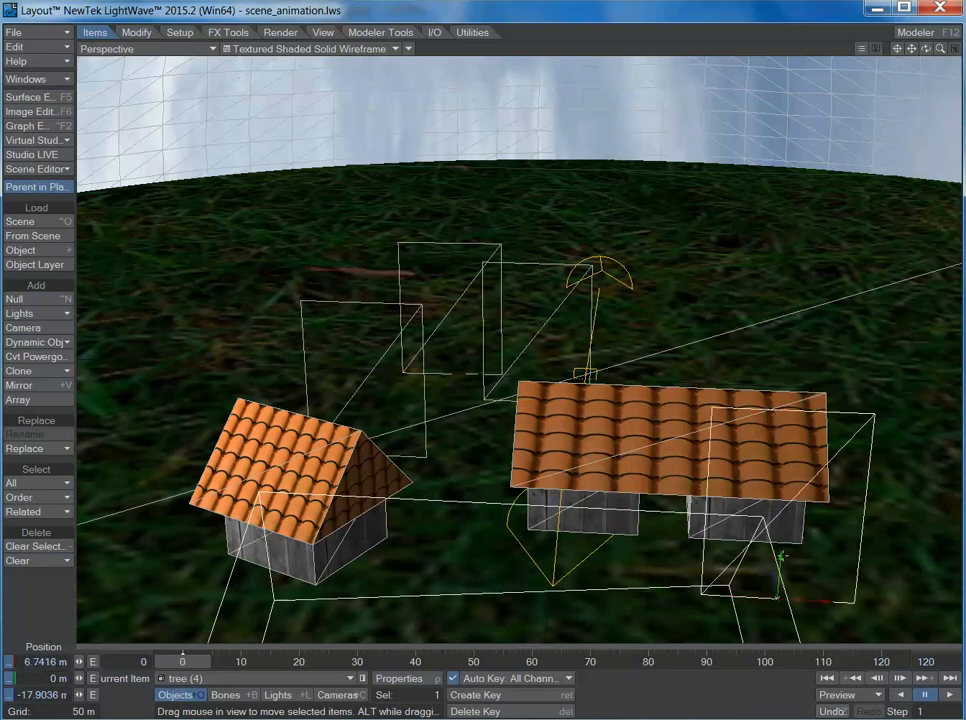
left_click(792, 588)
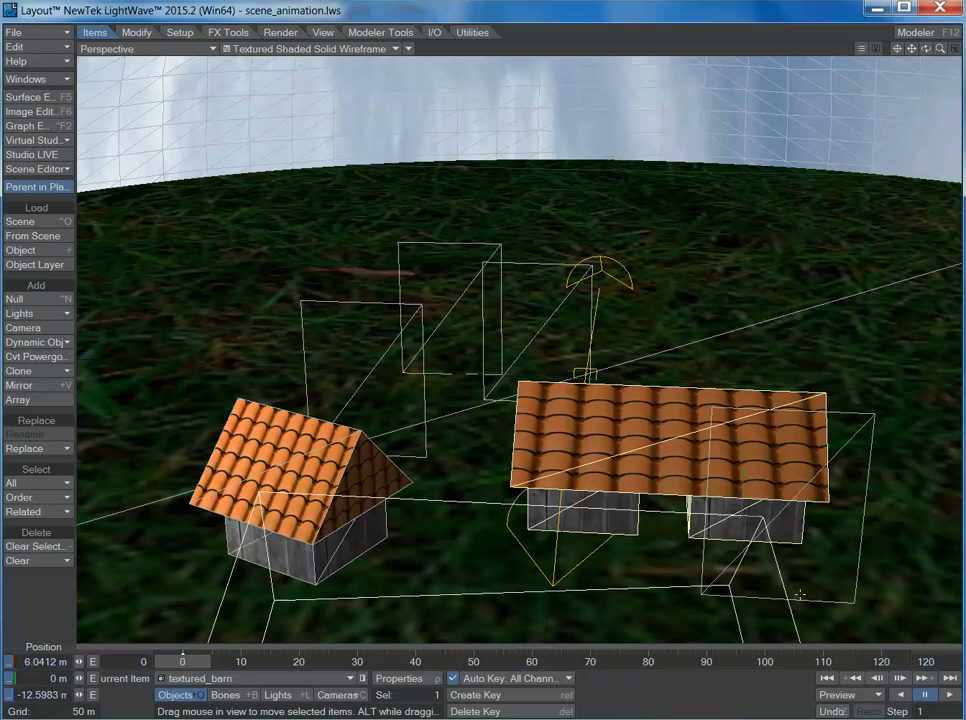
left_click(821, 599)
left_click_drag(821, 599, 797, 601)
left_click_drag(728, 598, 792, 600)
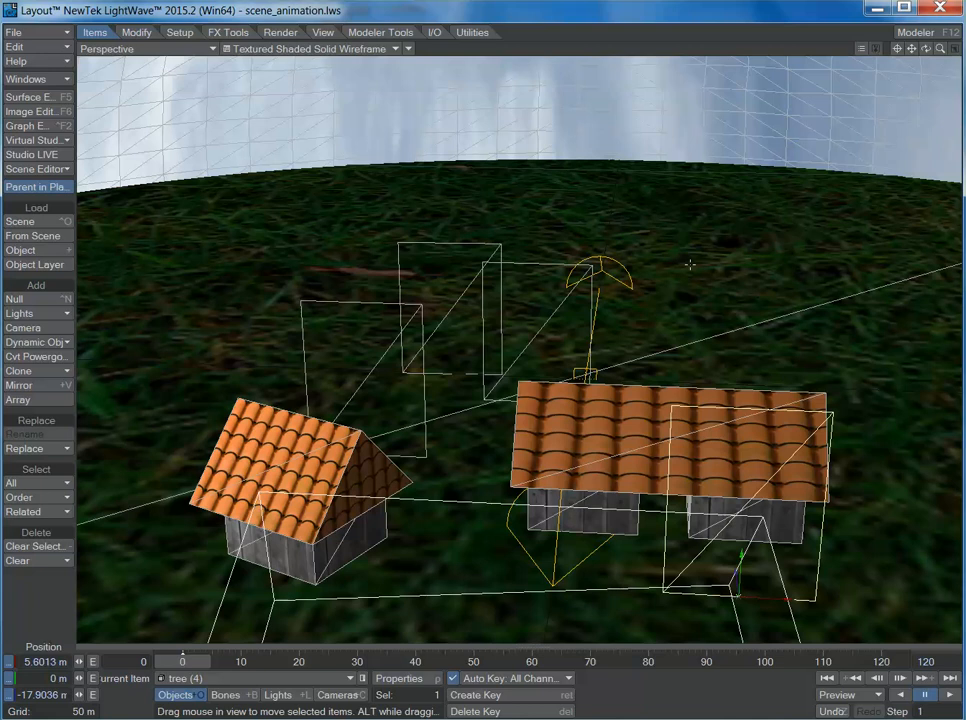
Render the current frame to check the lighting on the four trees, and close the rendered image
key("F9")
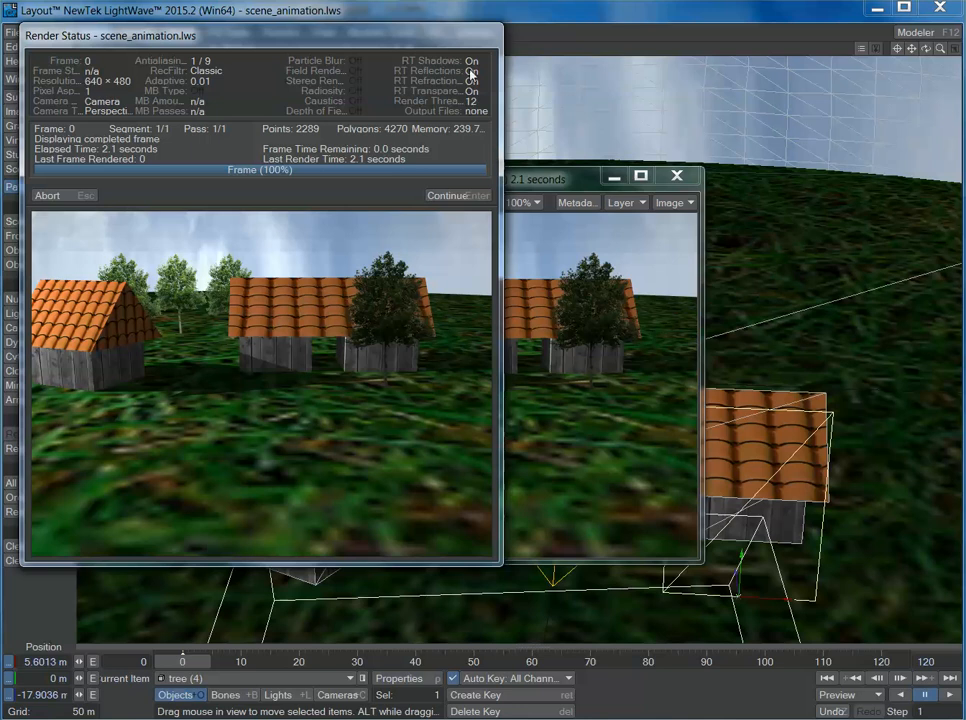
left_click(452, 195)
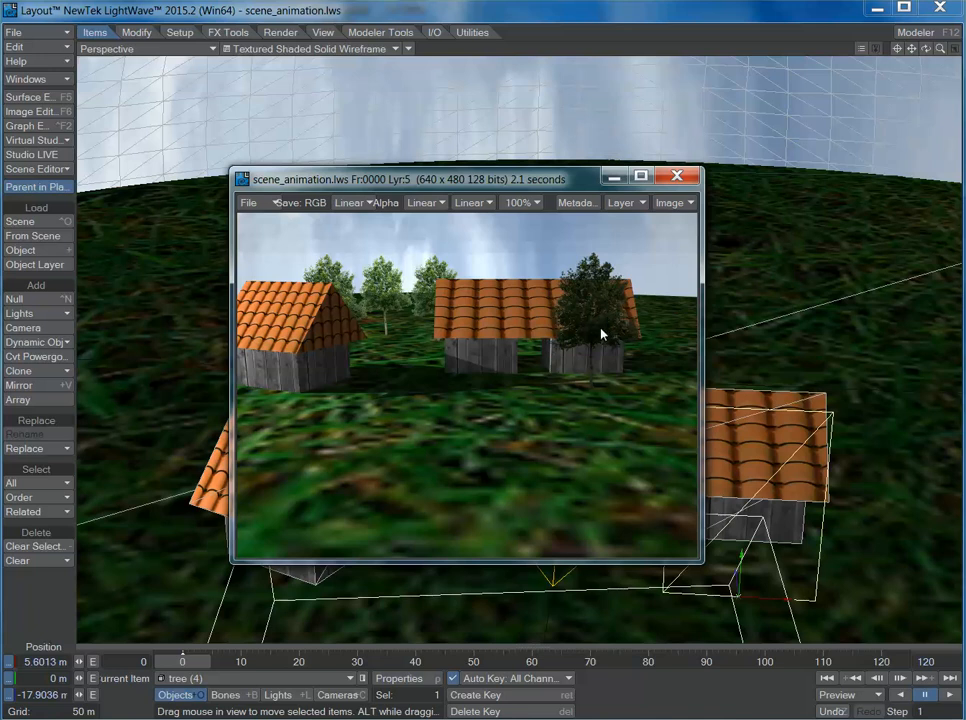
left_click(677, 176)
Open the light properties and review the object exclusion list of the point light named Light
left_click(287, 695)
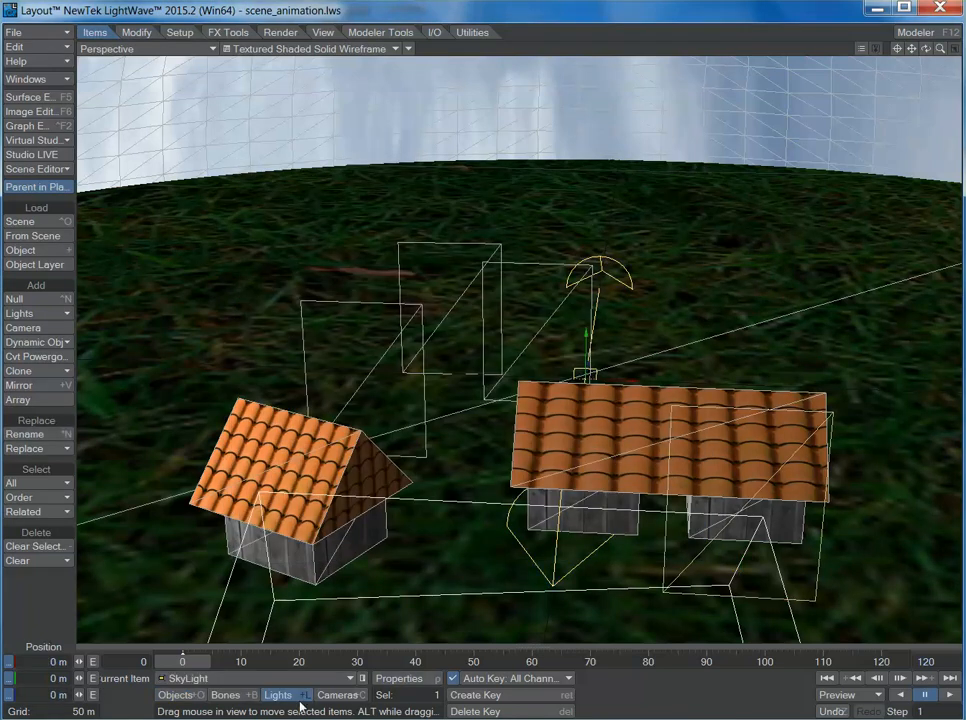
key("p")
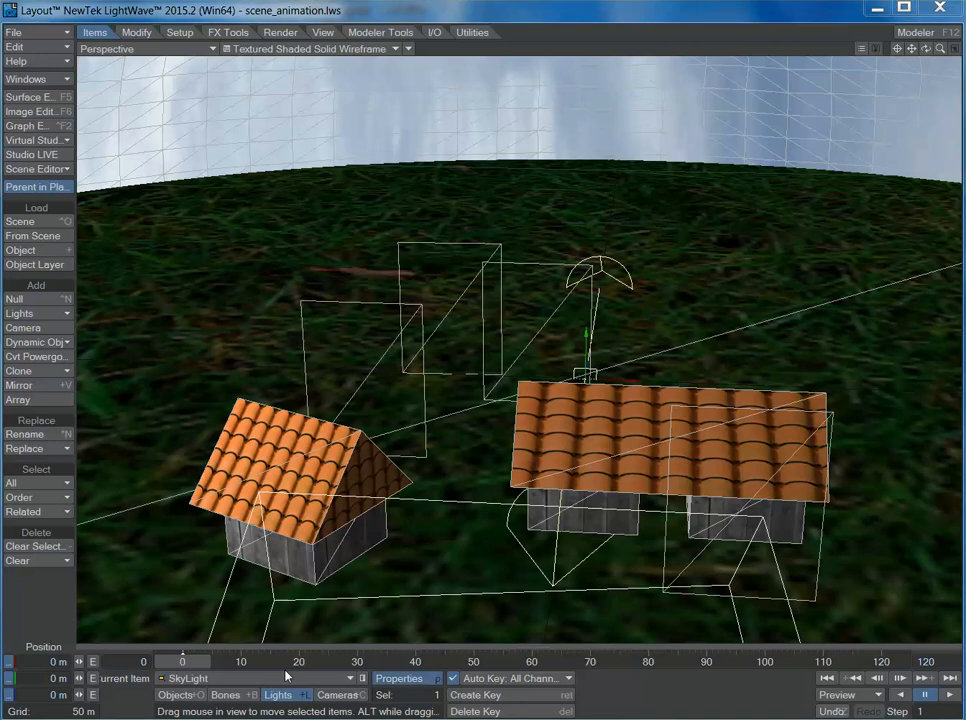
left_click_drag(650, 226, 791, 290)
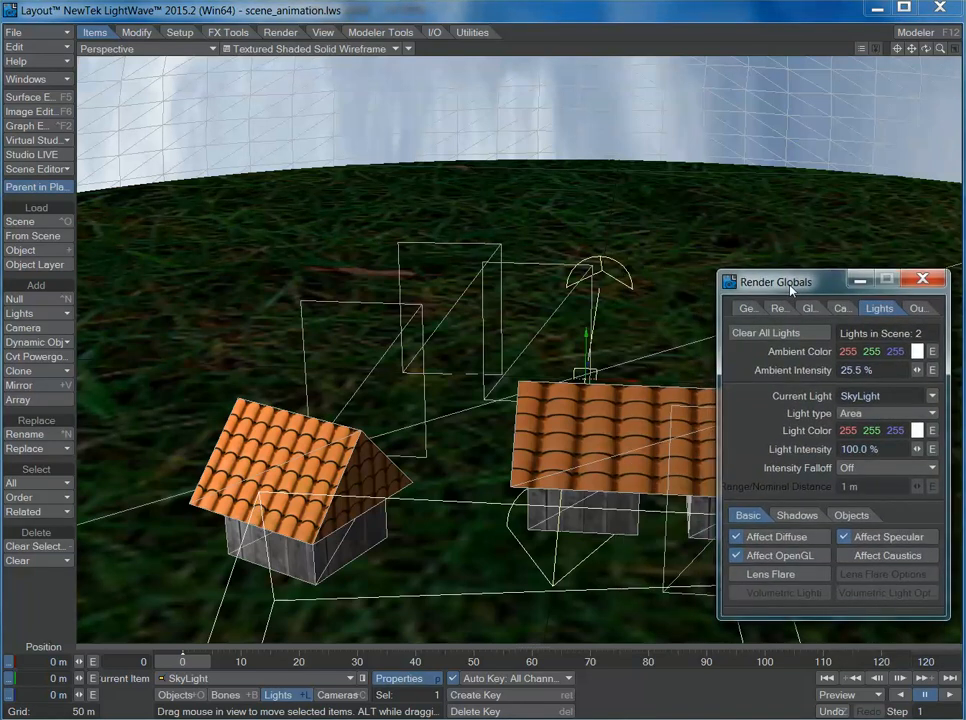
left_click(931, 397)
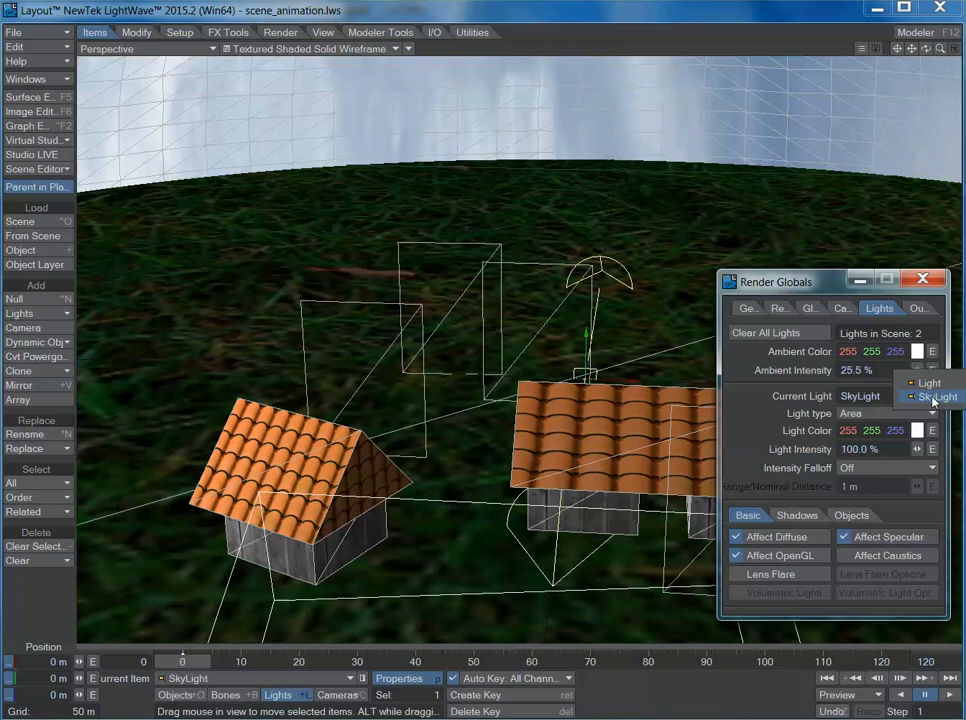
left_click(930, 383)
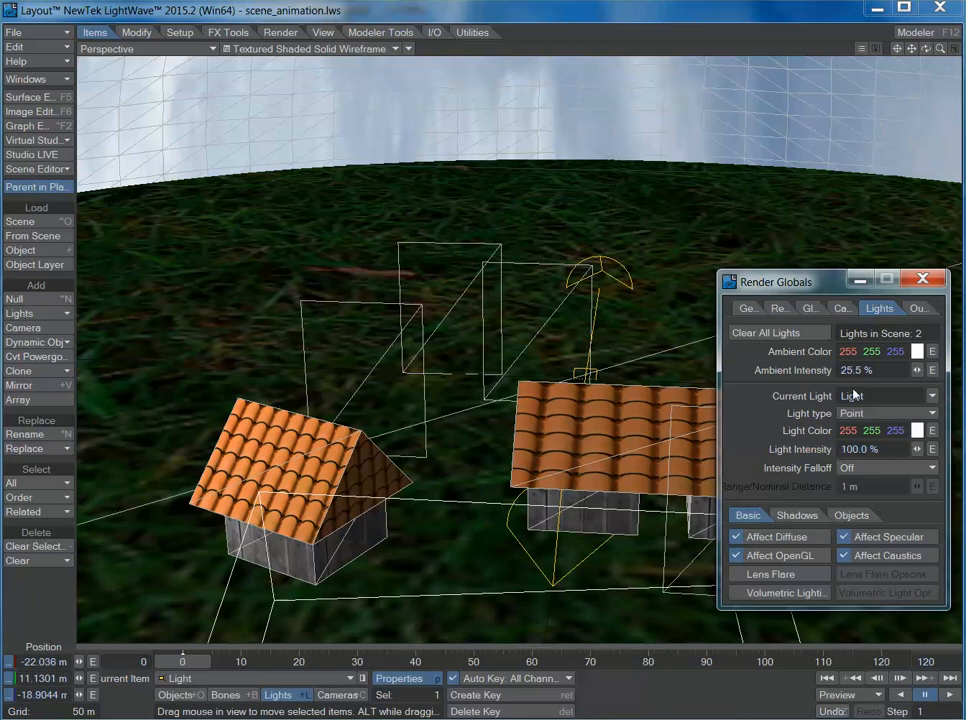
left_click(854, 517)
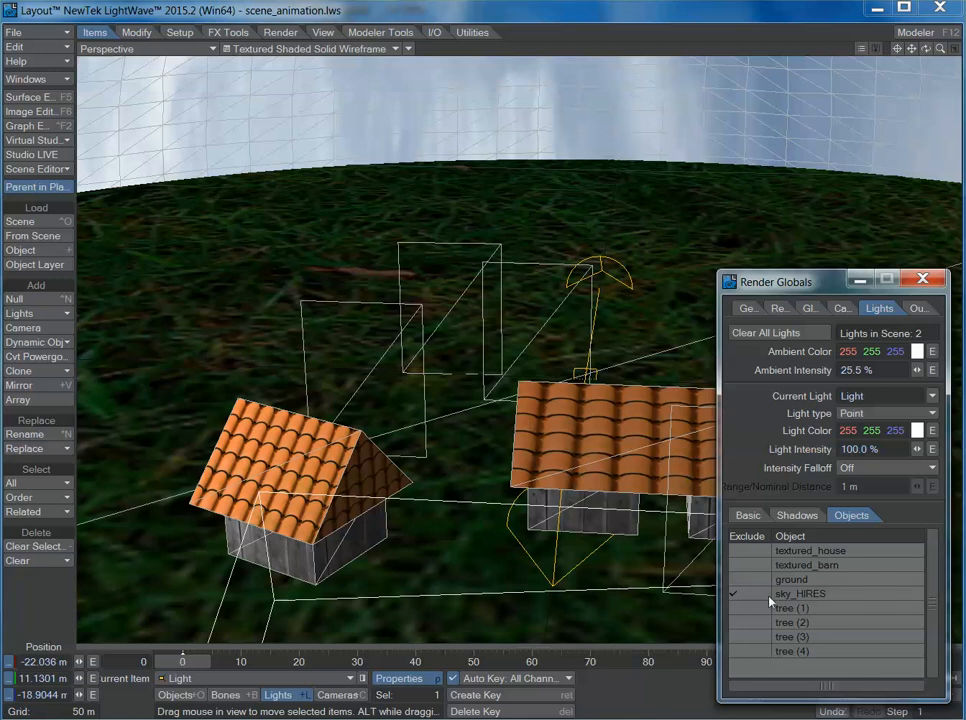
Exclude tree (1), tree (2), tree (3) and tree (4) from the SkyLight area light
left_click(922, 400)
left_click(927, 411)
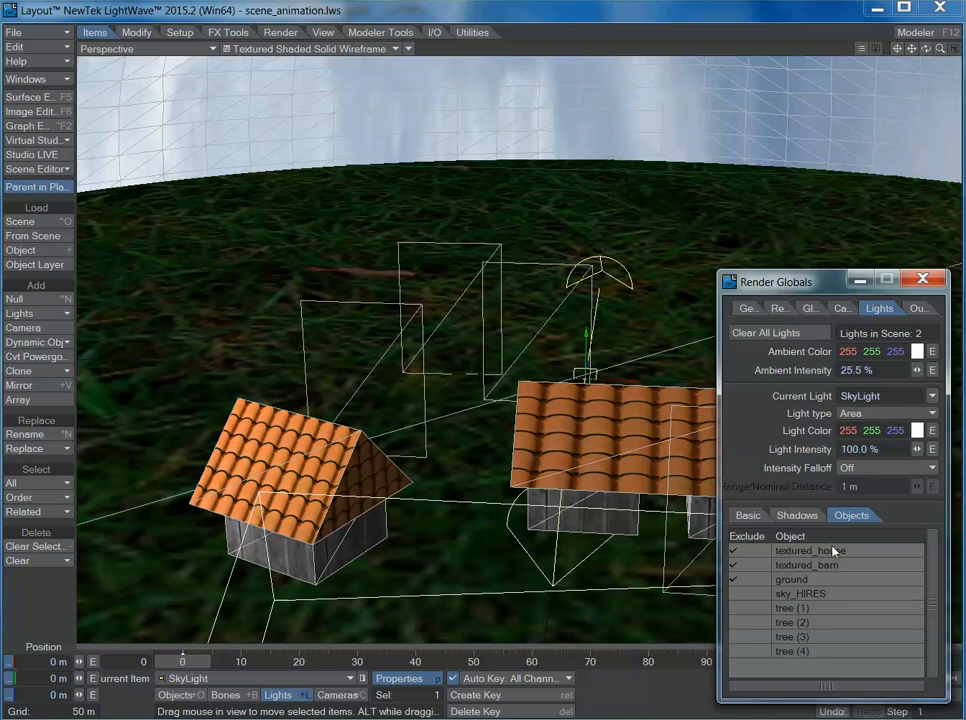
left_click(745, 608)
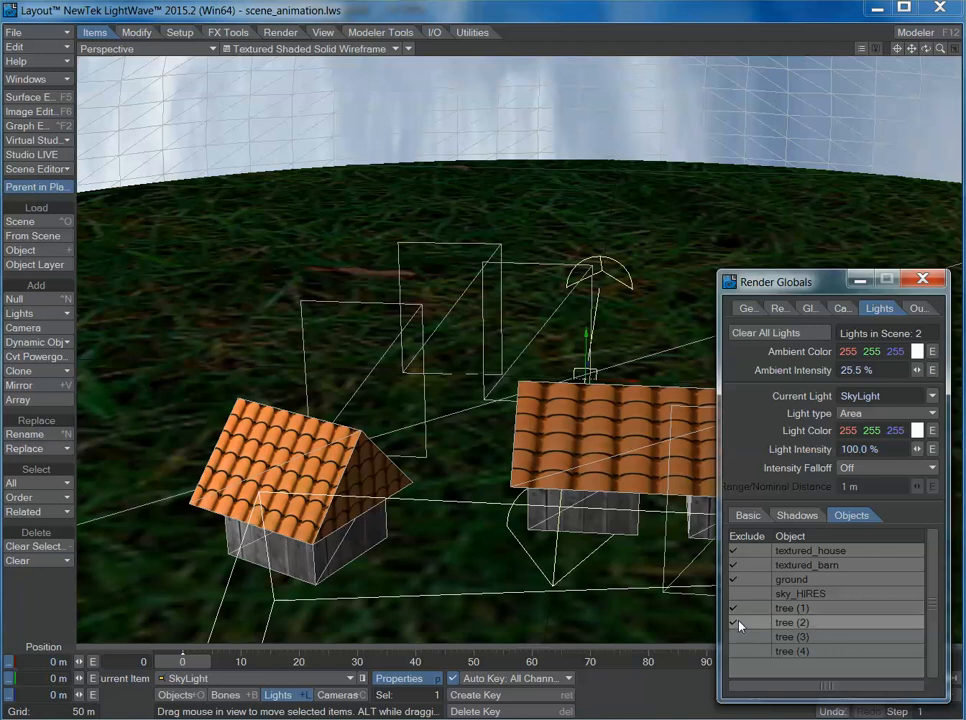
left_click(740, 622)
left_click(742, 637)
left_click(741, 651)
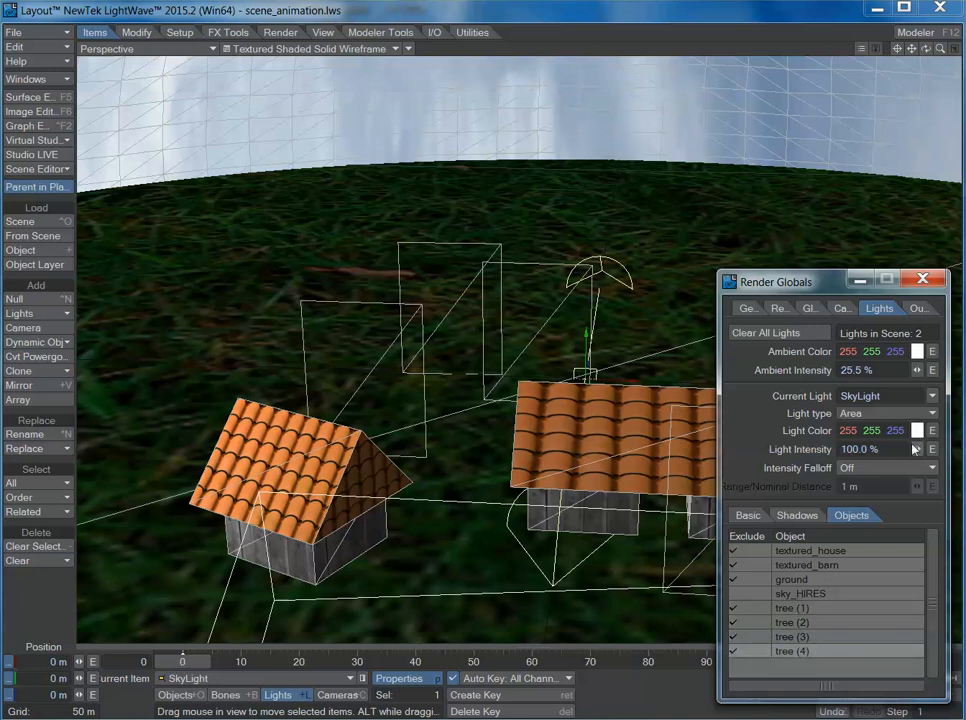
Make the point light named Light the current light and display the perspective view as Shaded Solid
left_click(931, 396)
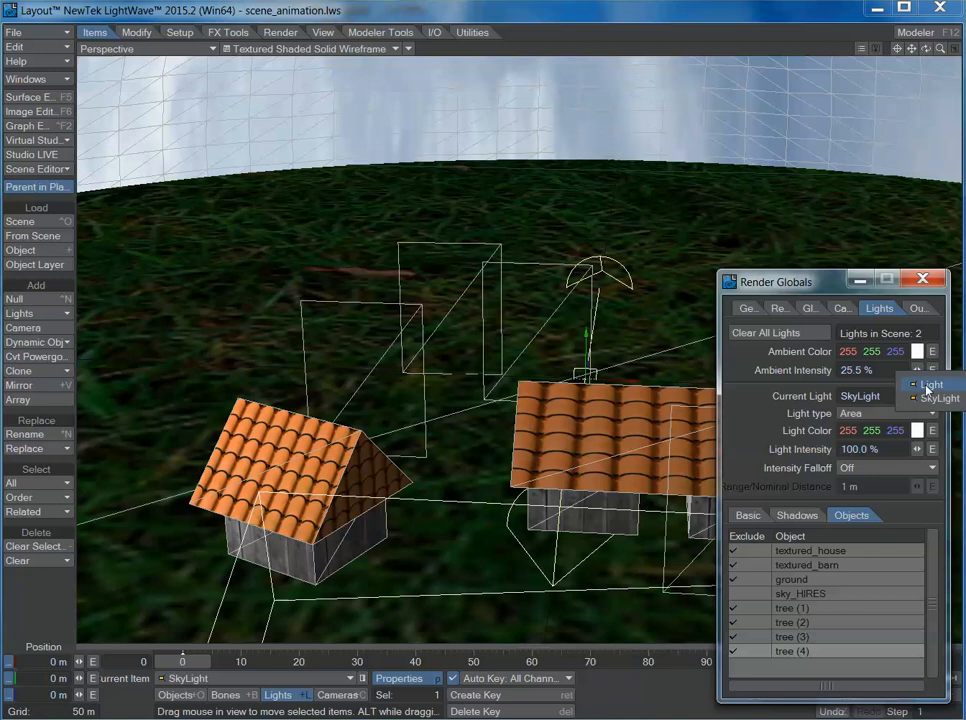
left_click(928, 386)
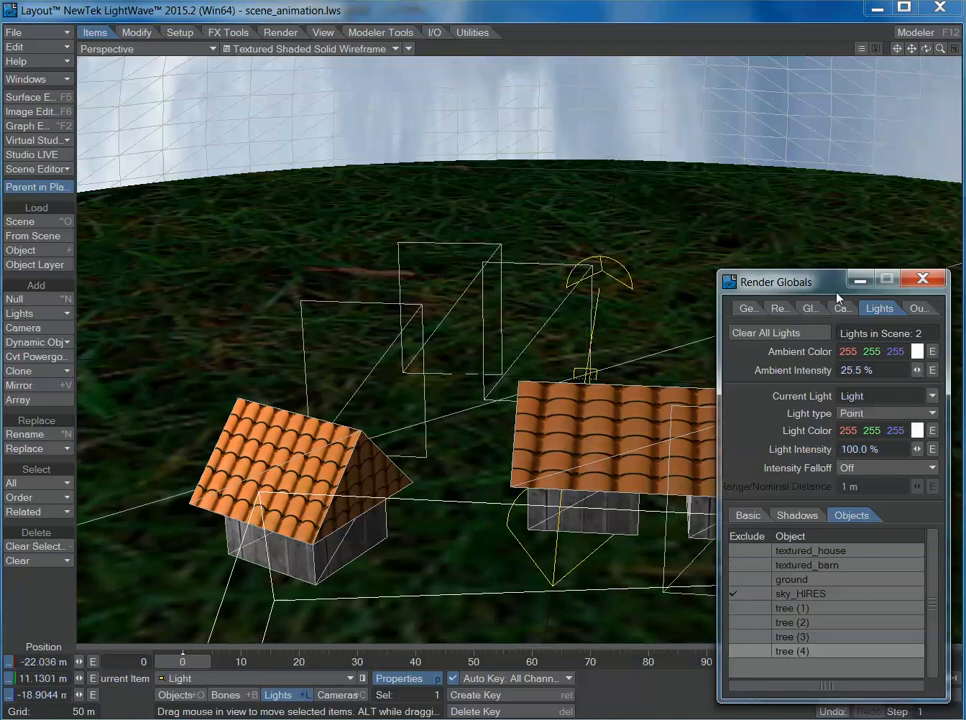
left_click_drag(794, 289, 965, 269)
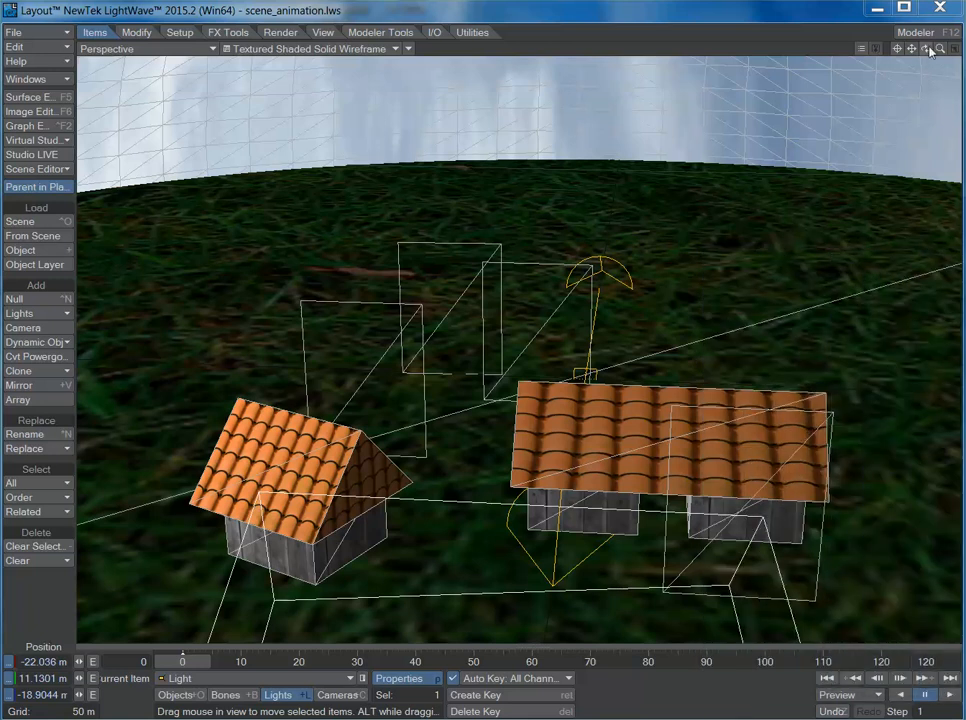
mouse_move(928, 50)
left_mouse_down()
mouse_move(941, 50)
mouse_move(912, 51)
mouse_move(924, 50)
left_mouse_up()
left_click(270, 47)
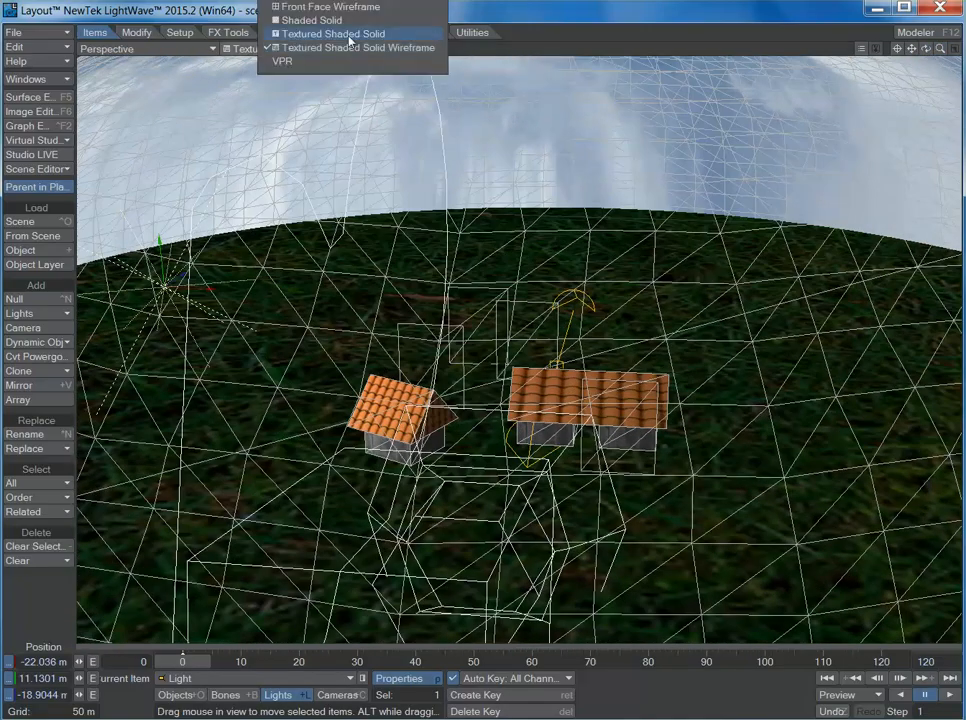
left_click(335, 36)
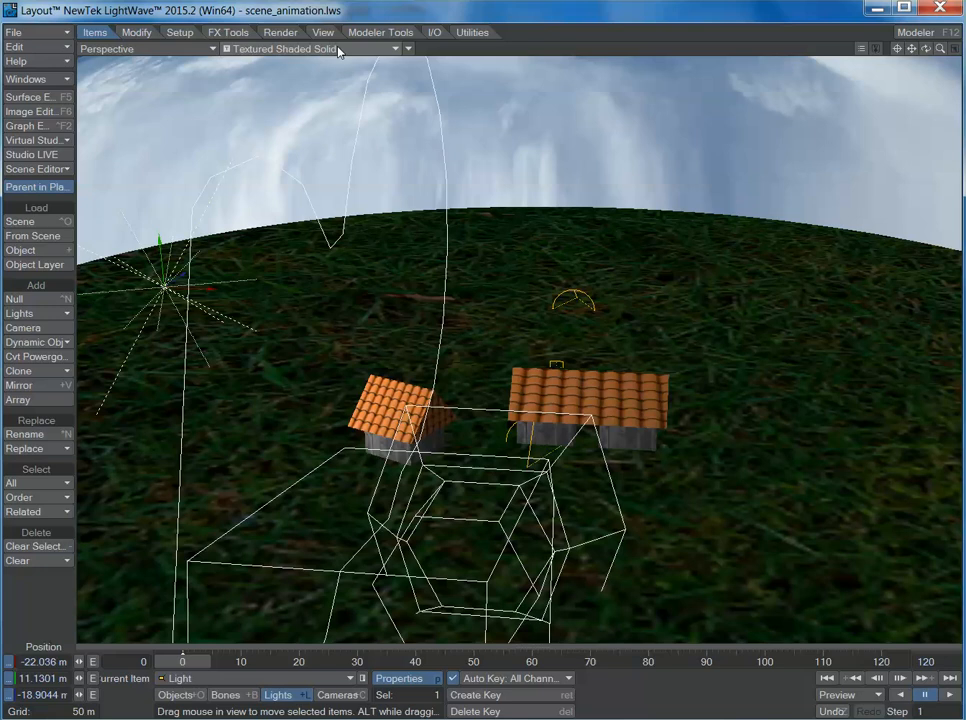
left_click(338, 52)
left_click(256, 26)
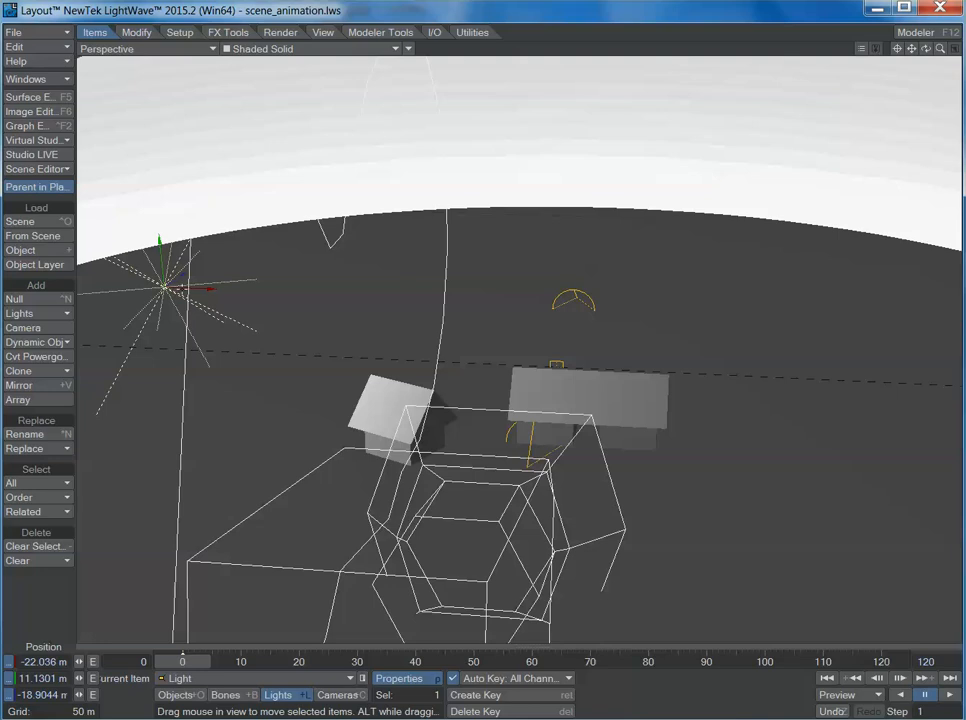
Move the point light to about -7.65 m on X and -31.30 m on Z, in front of the buildings
left_click_drag(150, 218, 338, 225)
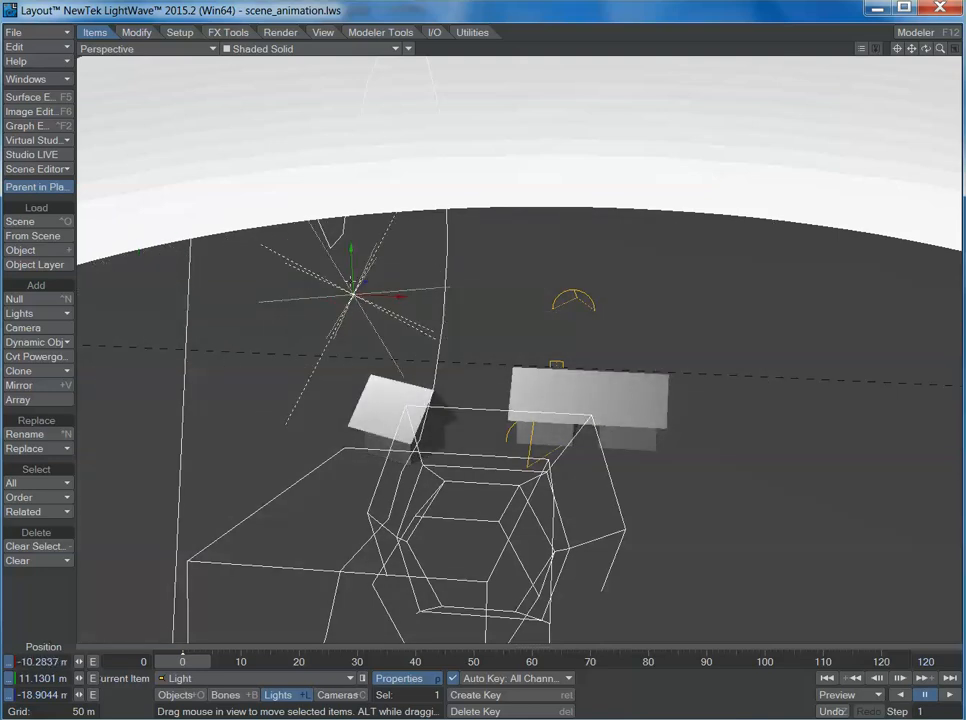
left_click_drag(363, 281, 296, 354)
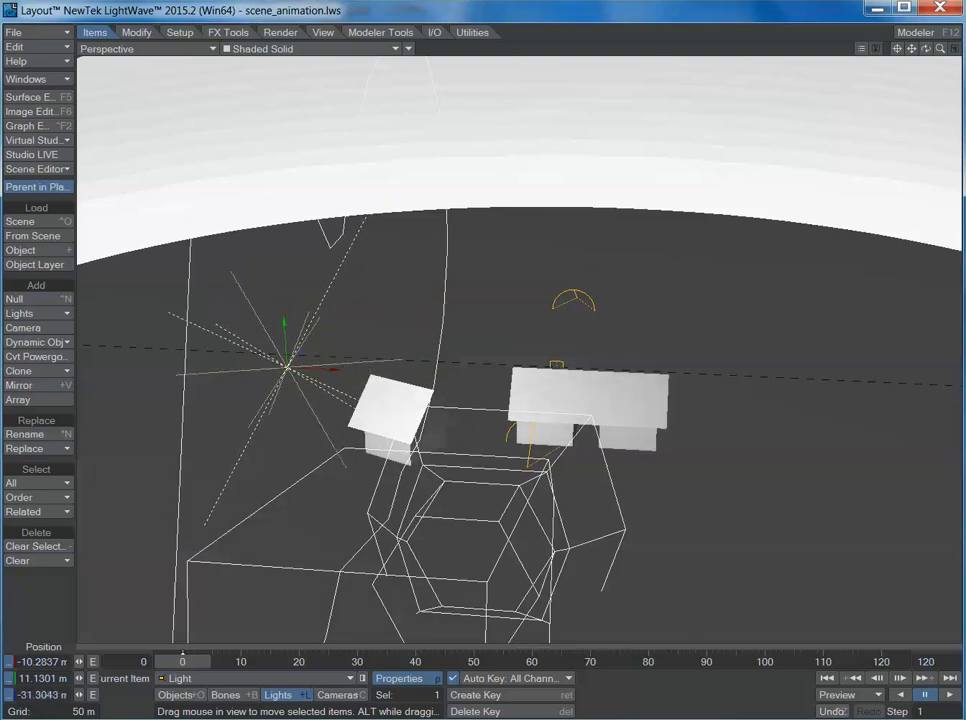
left_click_drag(238, 277, 291, 286)
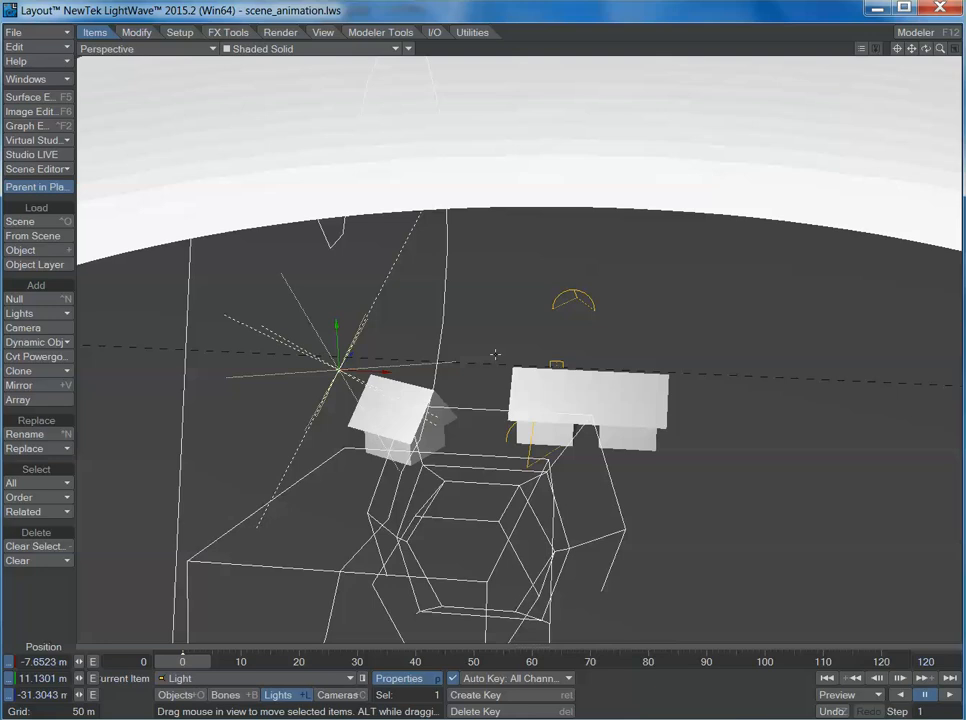
Render the current frame to check the trees and buildings under the repositioned light, and close the rendered image
key("F9")
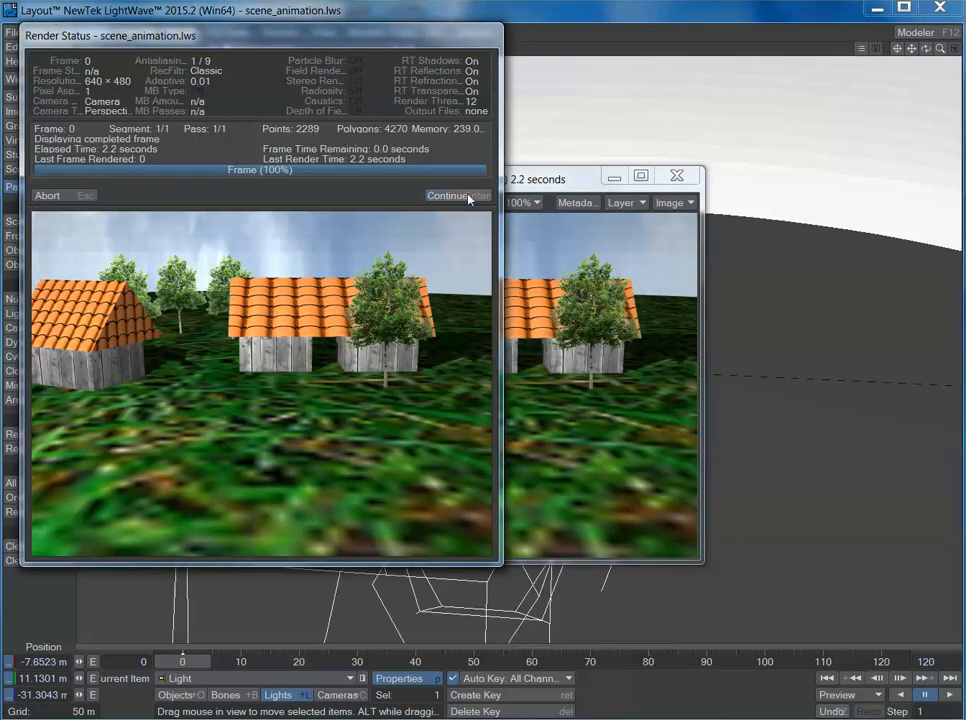
left_click(468, 198)
left_click_drag(491, 183, 514, 174)
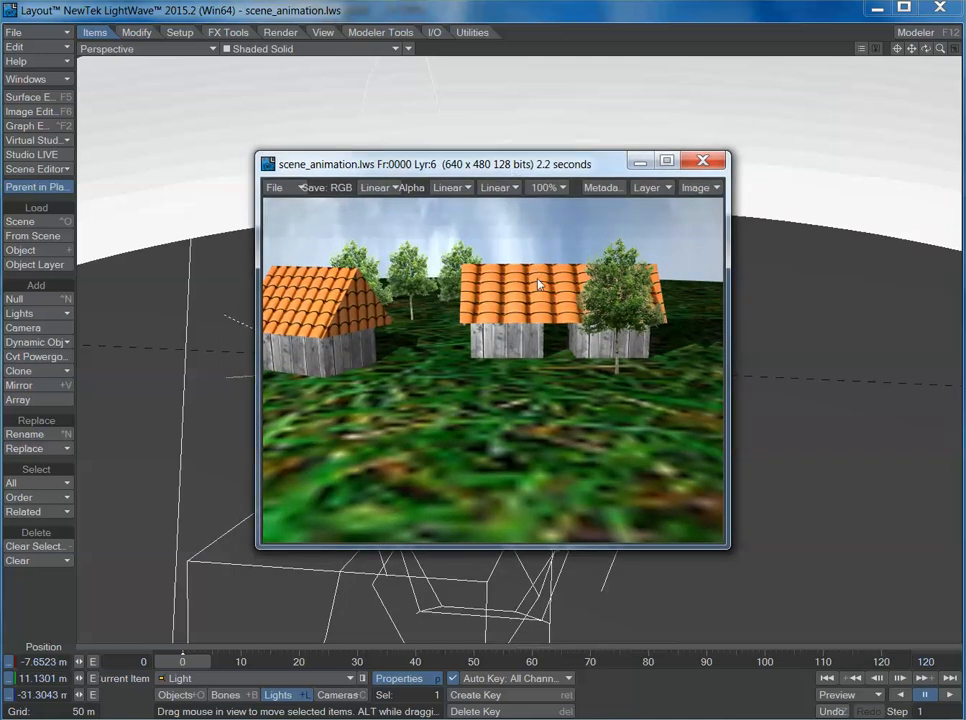
key("Escape")
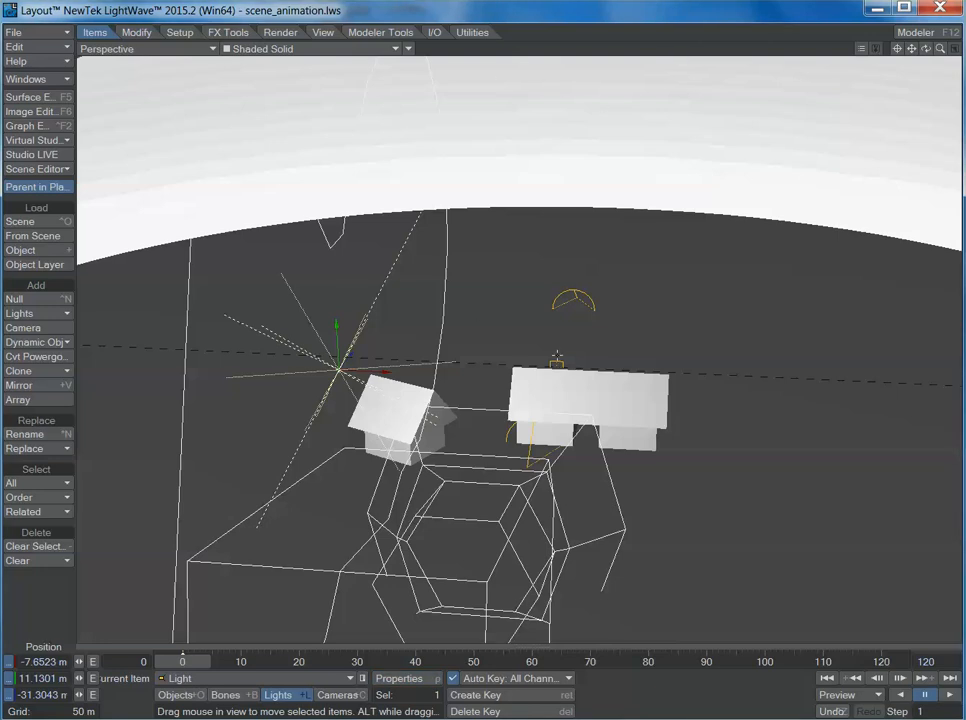
Display the perspective view as Textured Shaded Solid
left_click(280, 47)
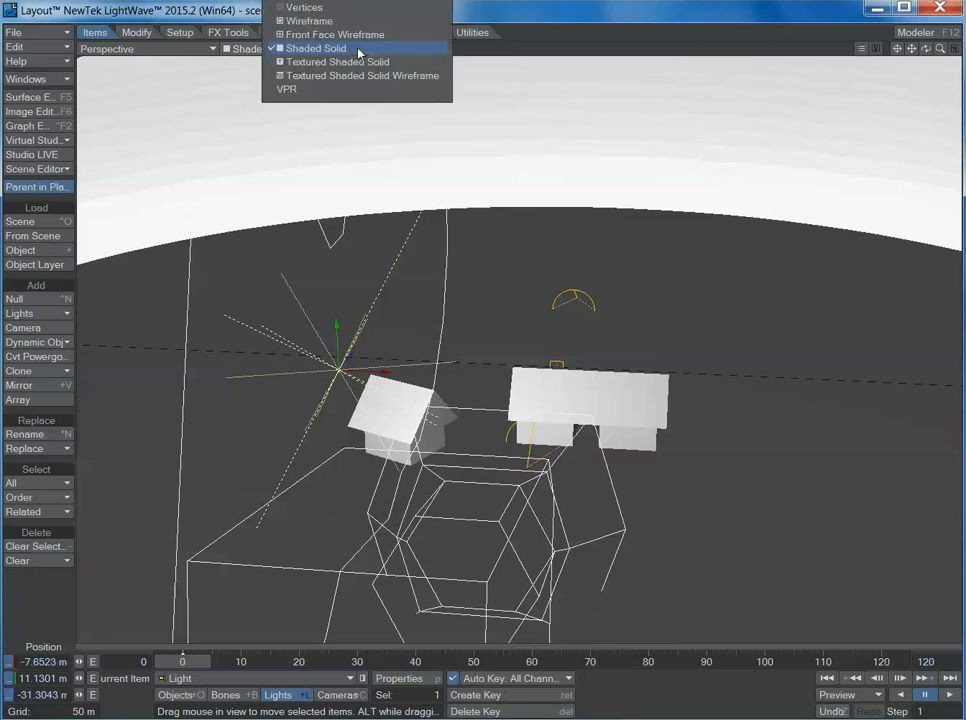
left_click(316, 76)
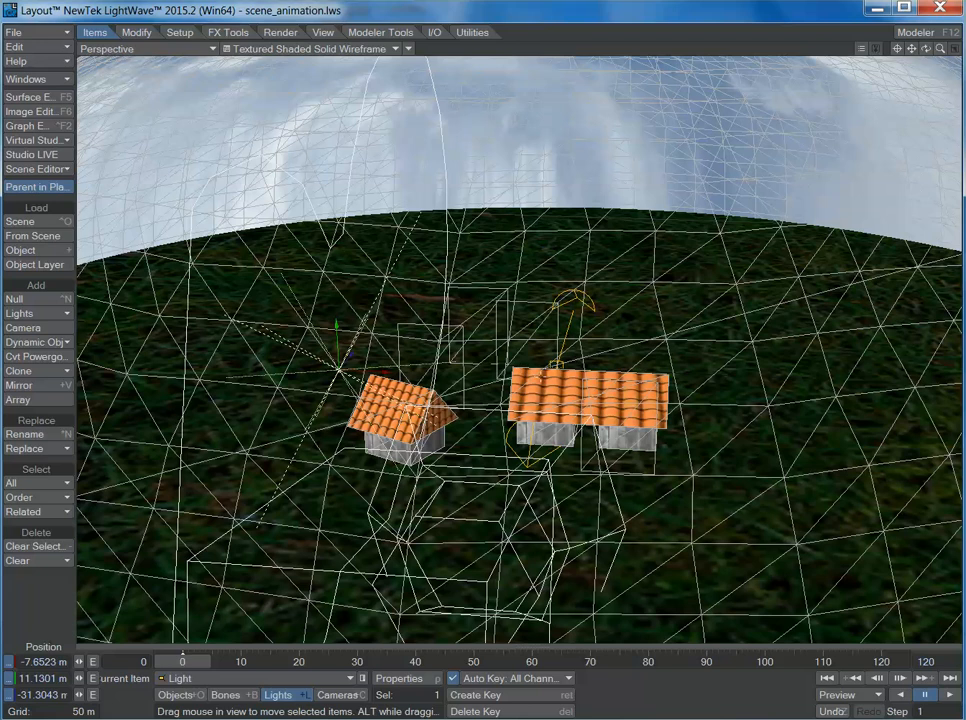
left_click(250, 46)
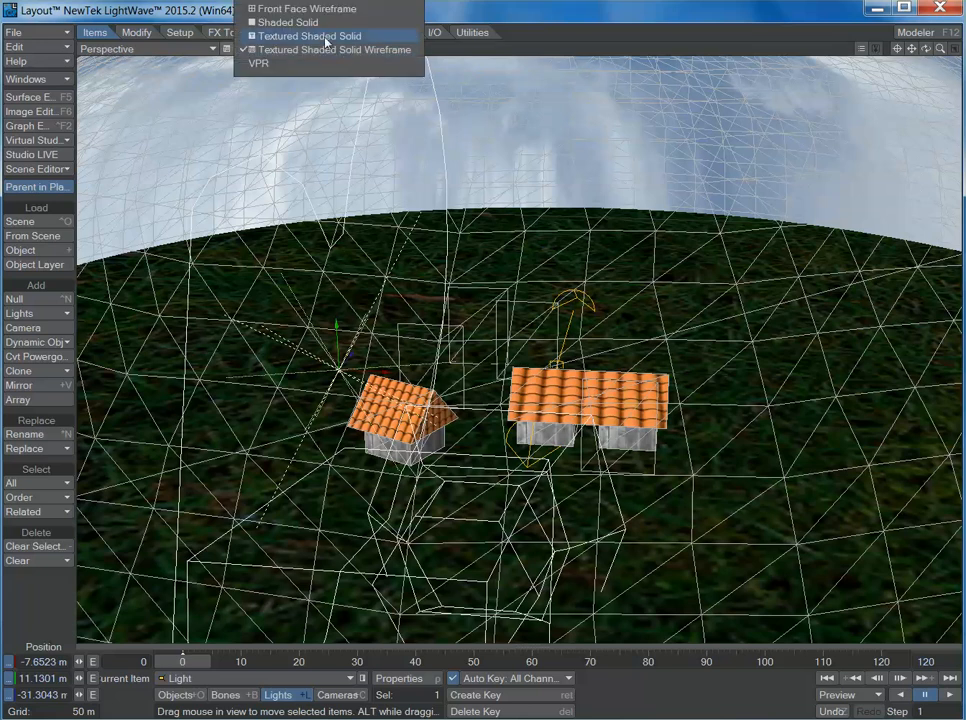
left_click(248, 34)
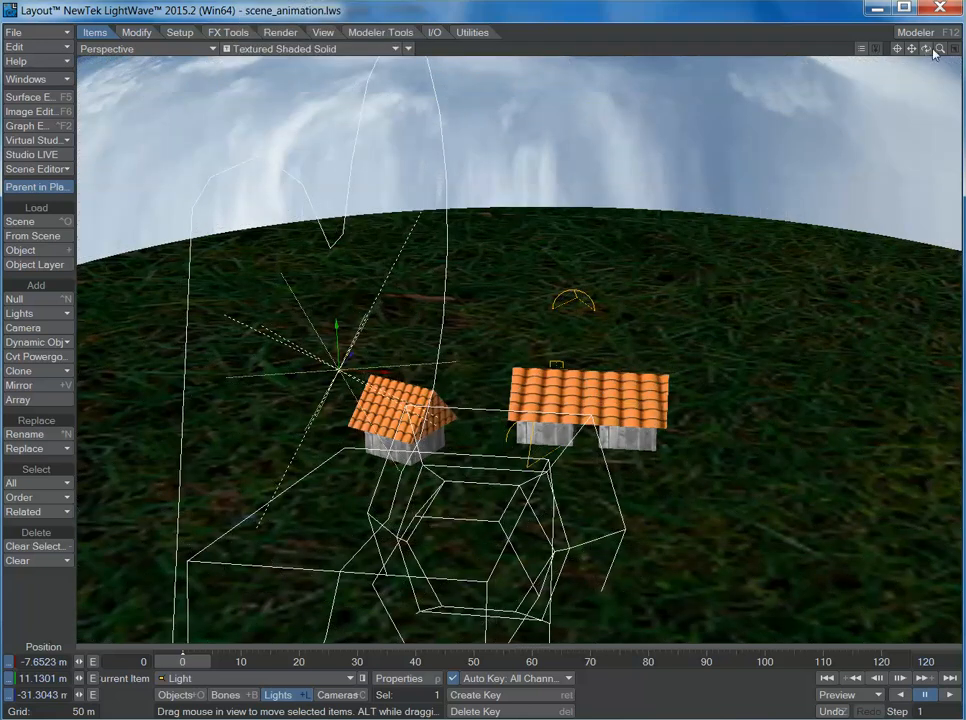
left_click_drag(927, 48, 908, 49)
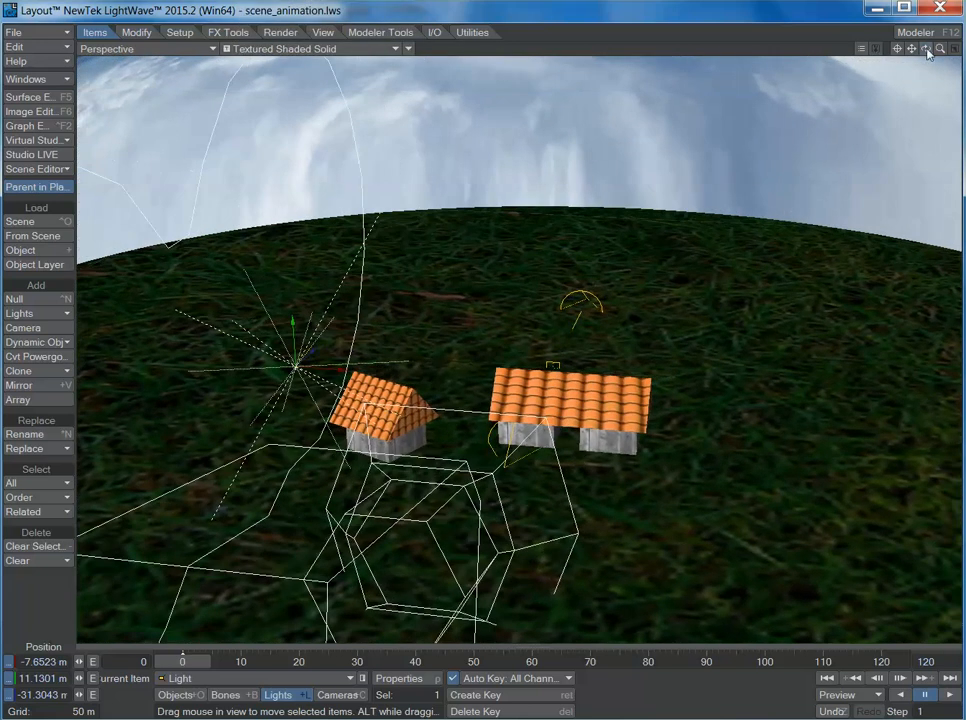
Switch to the Models folder, open grass.bmp from its textures subfolder in the image viewer, and examine the grass image's edges
left_click(877, 11)
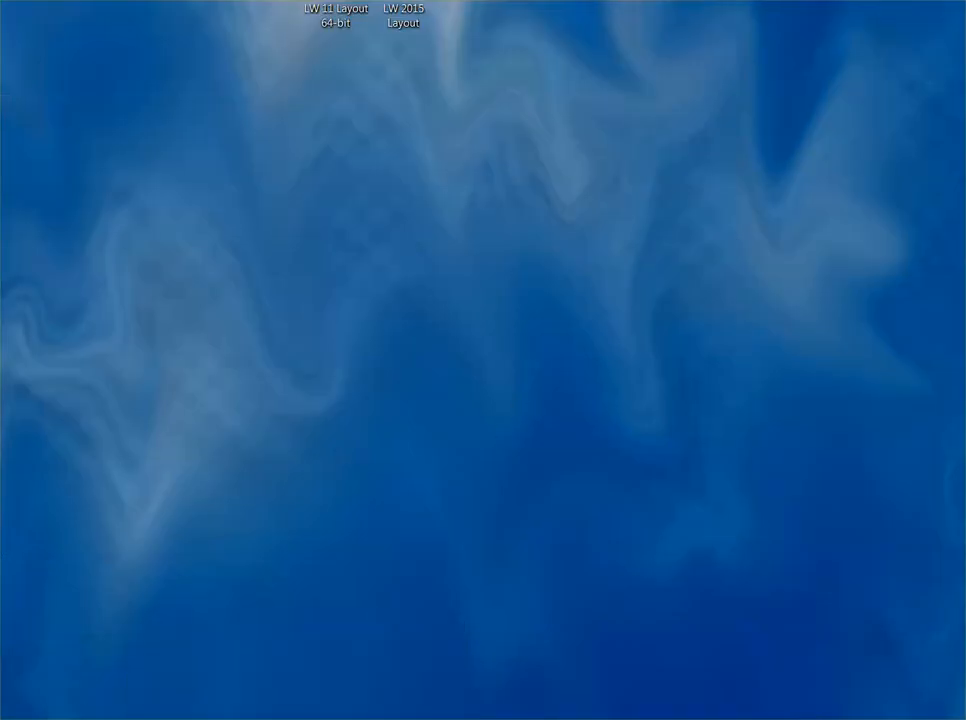
left_click(280, 679)
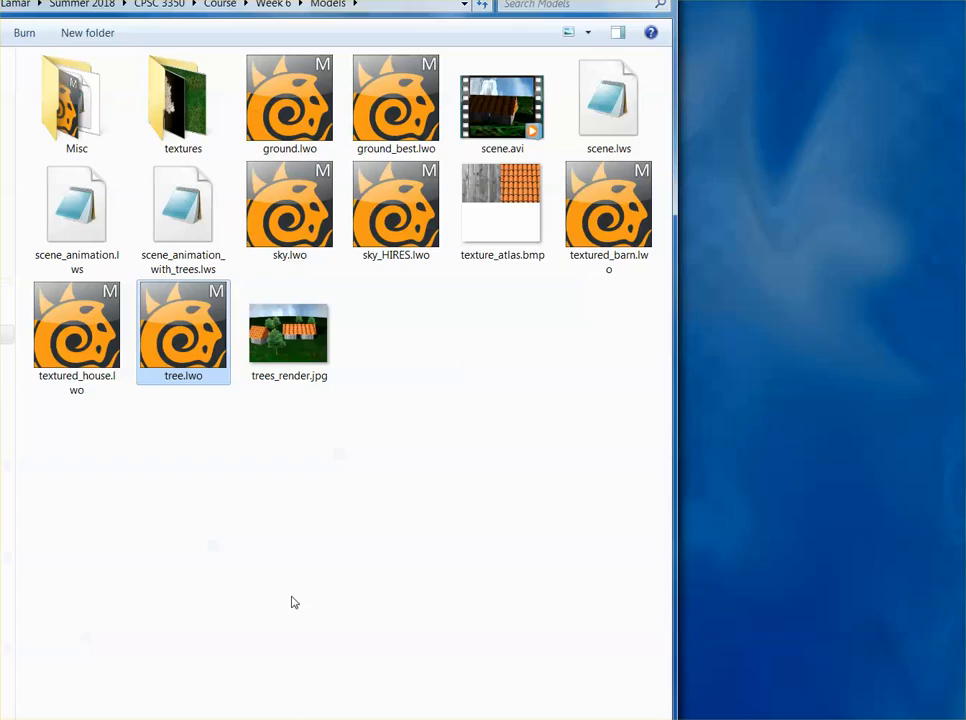
double_click(180, 127)
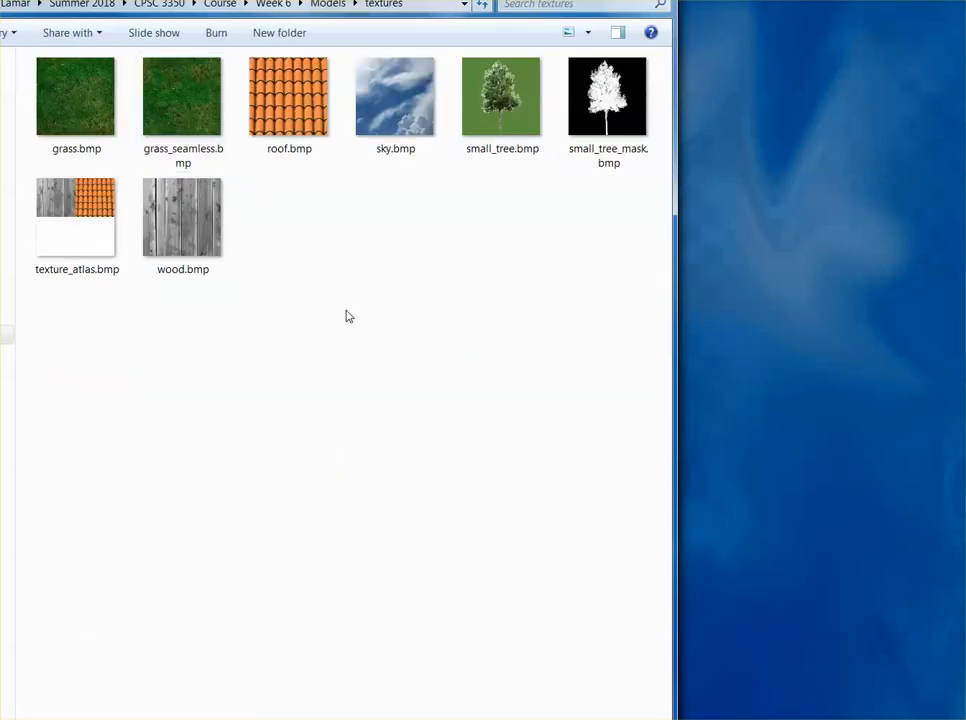
double_click(91, 108)
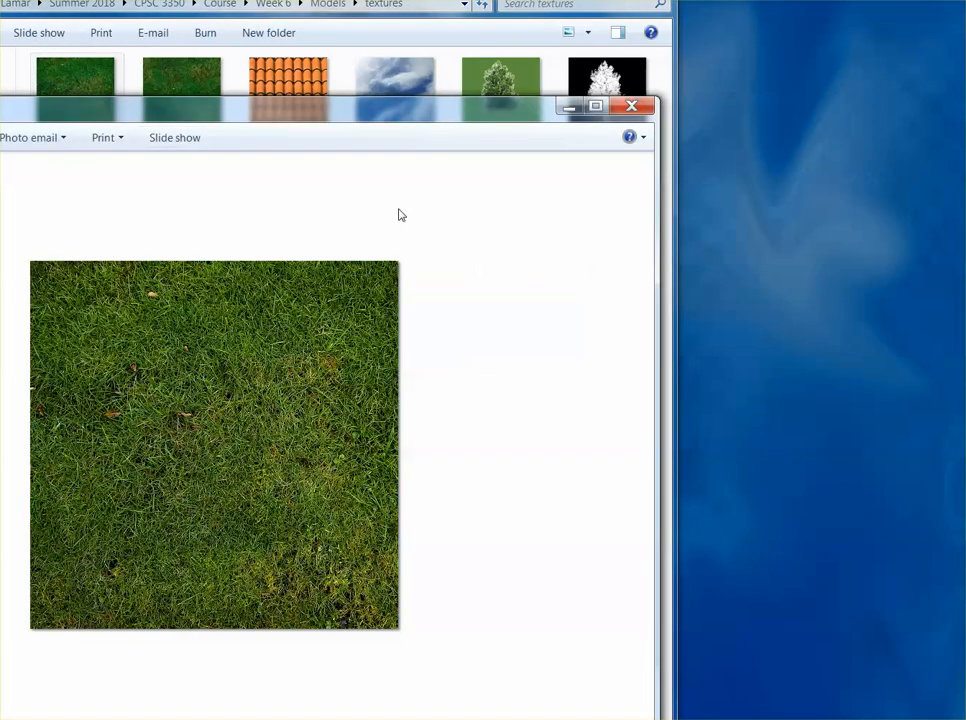
left_click_drag(240, 124, 407, 56)
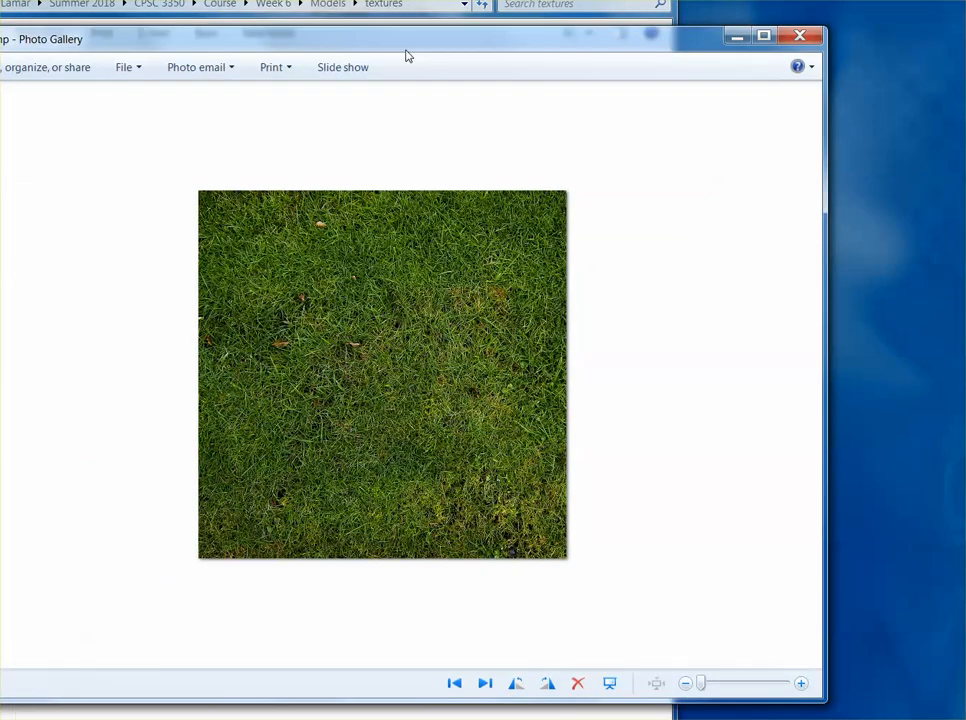
left_click_drag(407, 56, 354, 125)
left_click(360, 3)
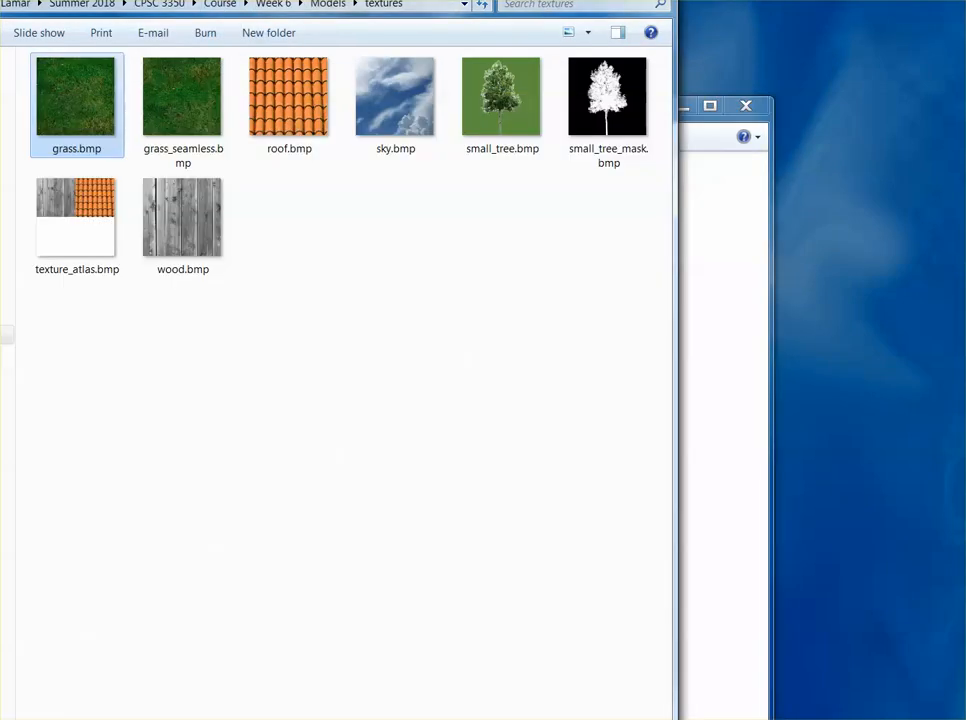
Open ground.lwo from the Models folder in Modeler and inspect its grass texture closely in the perspective view
key("BackSpace")
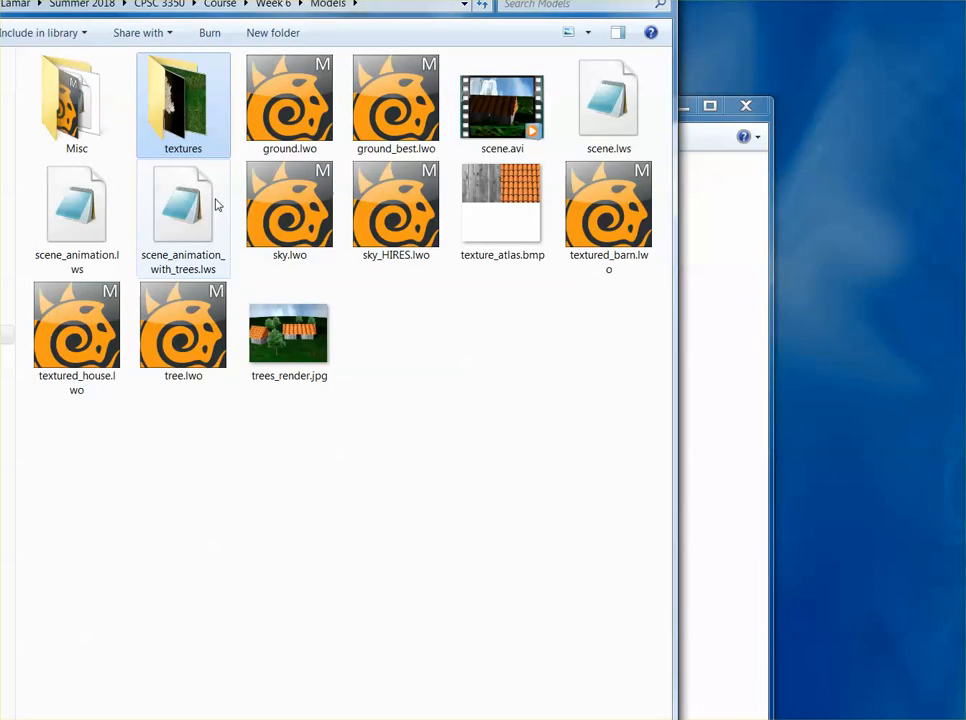
left_click(296, 124)
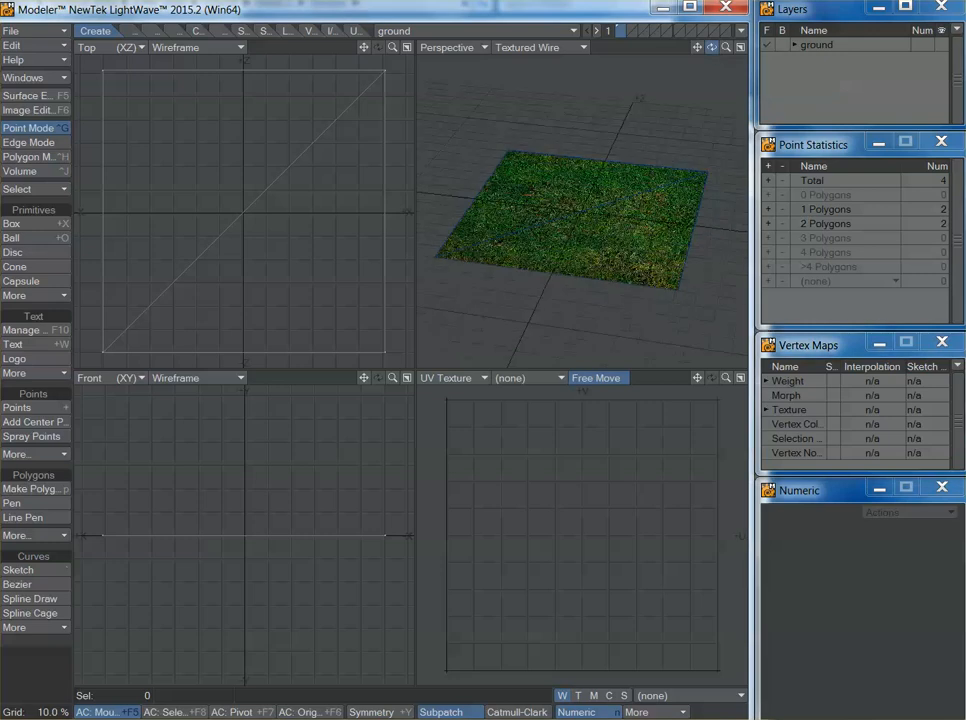
left_click_drag(711, 47, 714, 55)
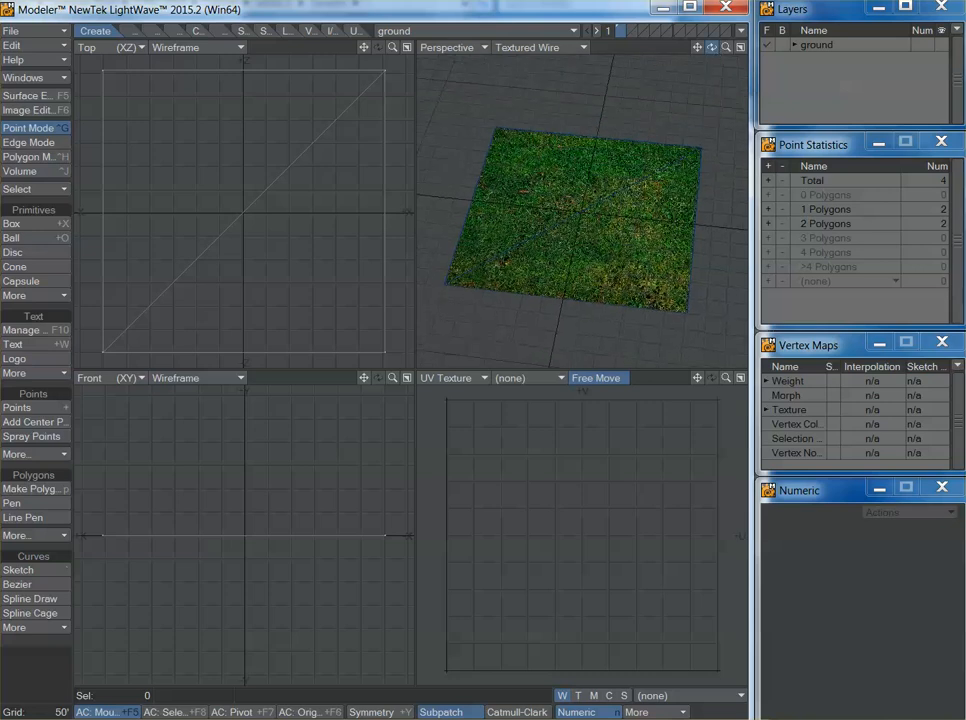
left_click_drag(712, 47, 852, 47)
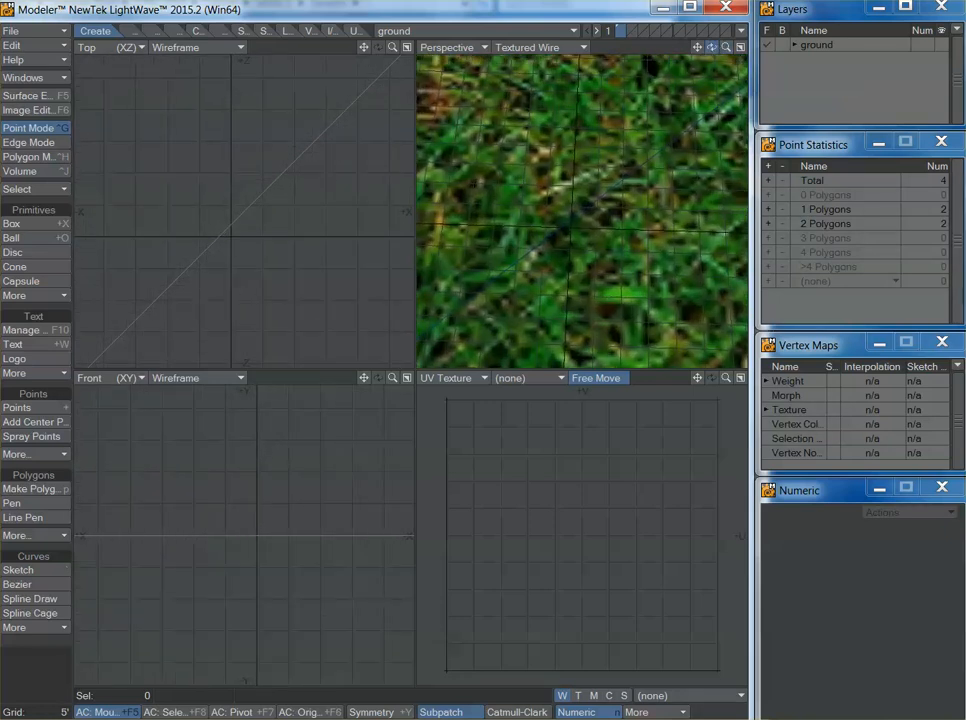
mouse_move(712, 47)
left_mouse_down()
mouse_move(708, 22)
mouse_move(696, 52)
mouse_move(704, 56)
mouse_move(692, 52)
mouse_move(713, 41)
mouse_move(725, 50)
left_mouse_up()
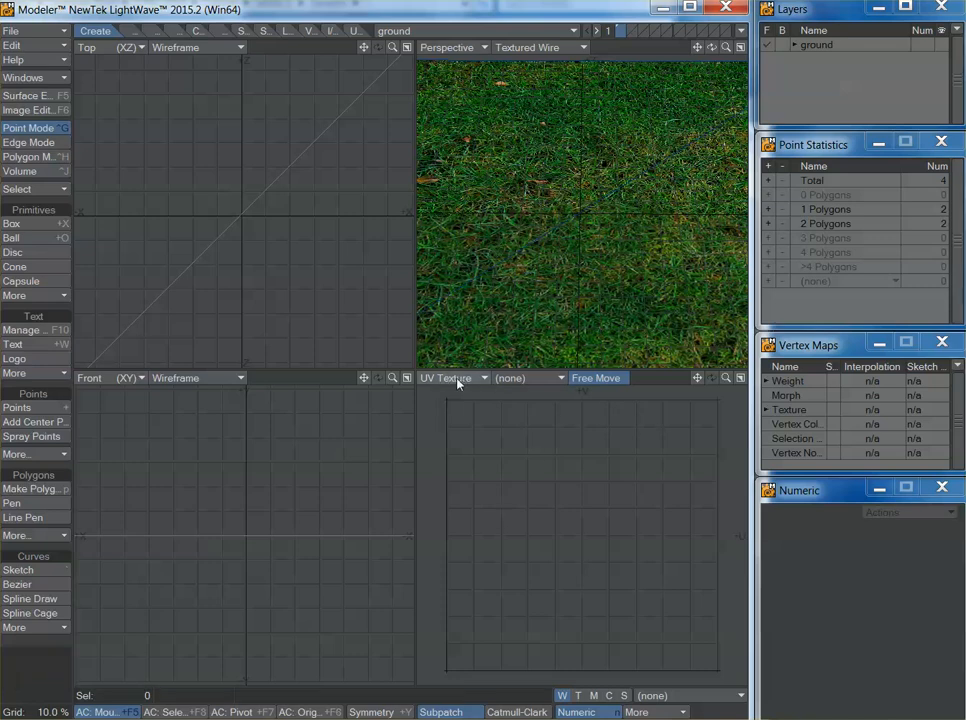
Display the GroundTexture UV map in the UV view, leaving free space around the UV square
left_click(579, 696)
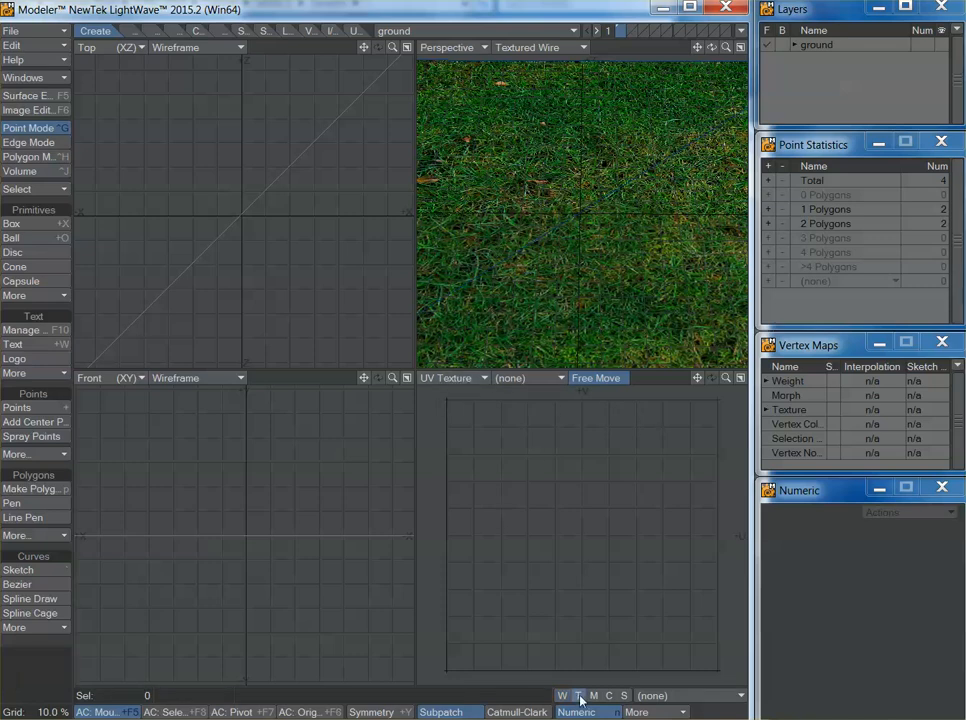
left_click(650, 695)
left_click(662, 713)
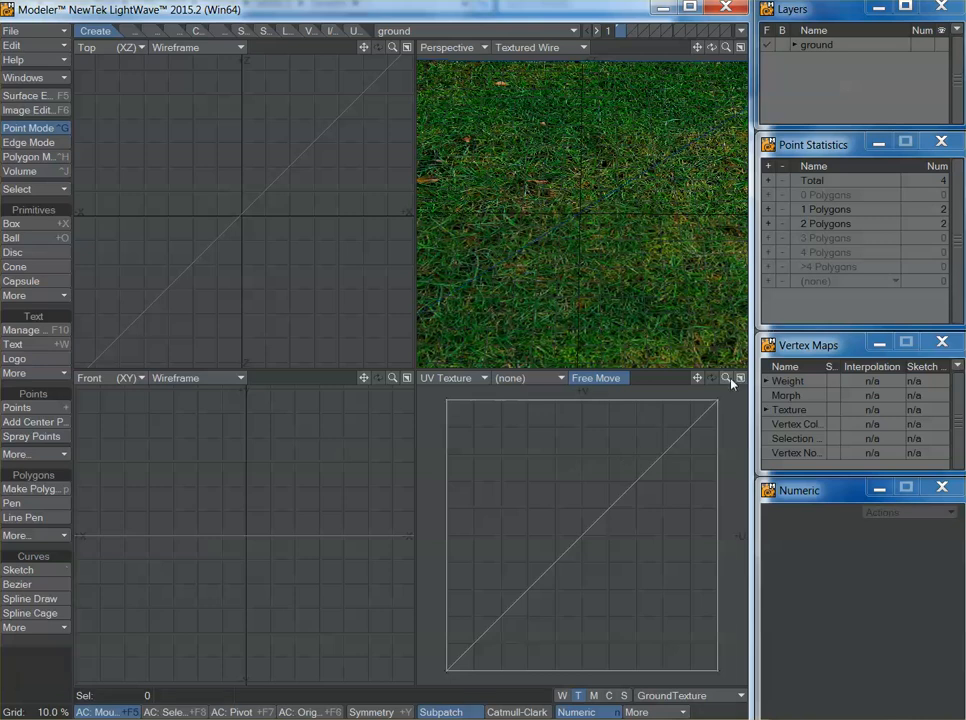
left_click_drag(728, 380, 672, 387)
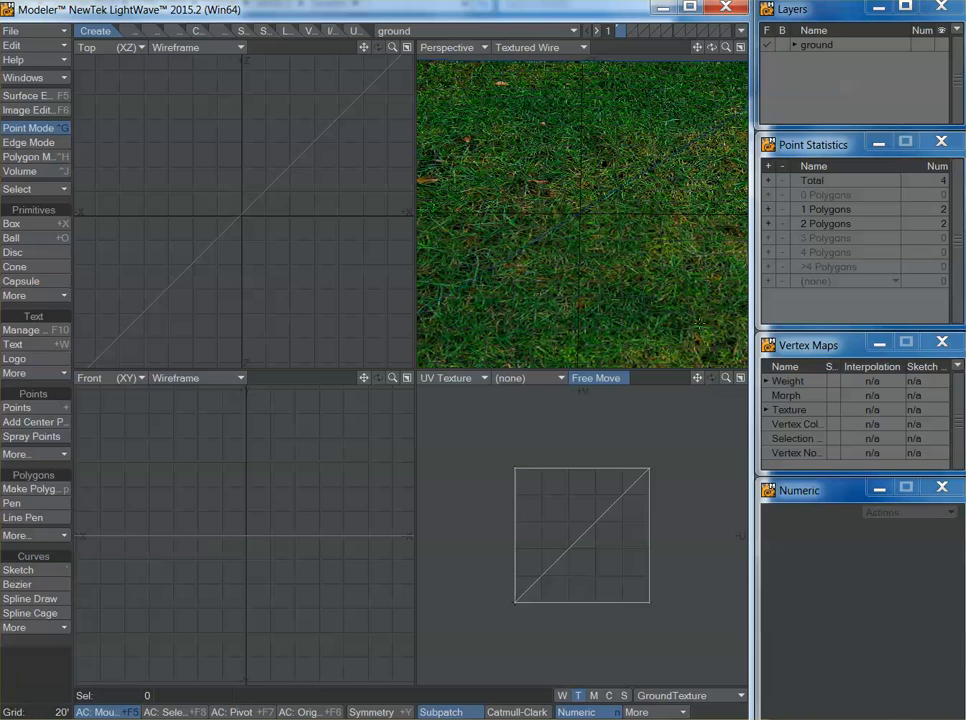
left_click_drag(697, 378, 623, 312)
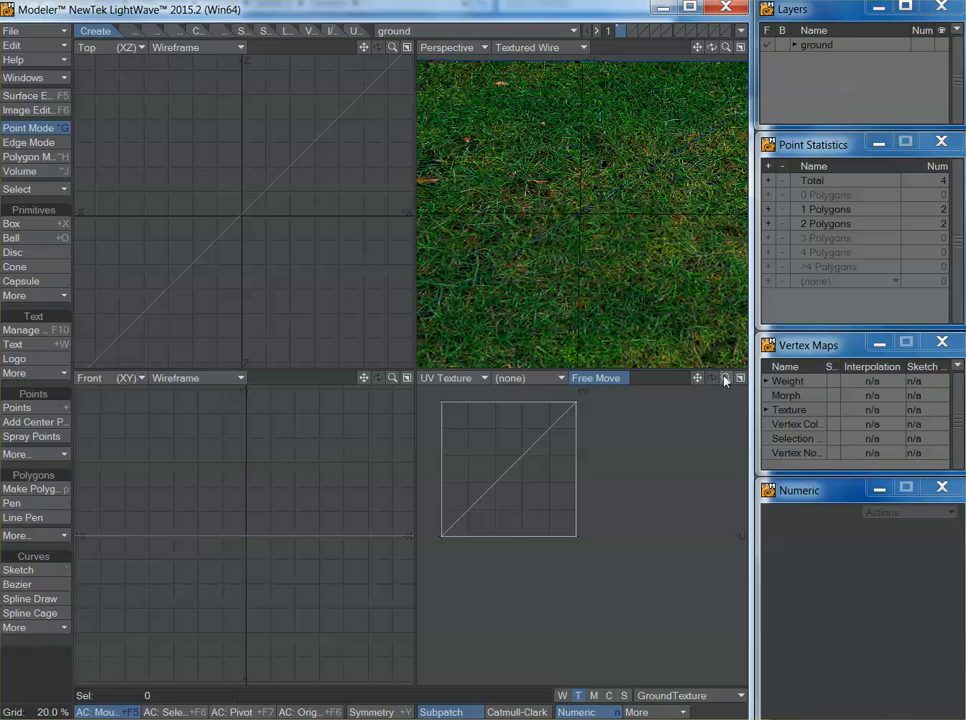
left_click_drag(726, 378, 663, 342)
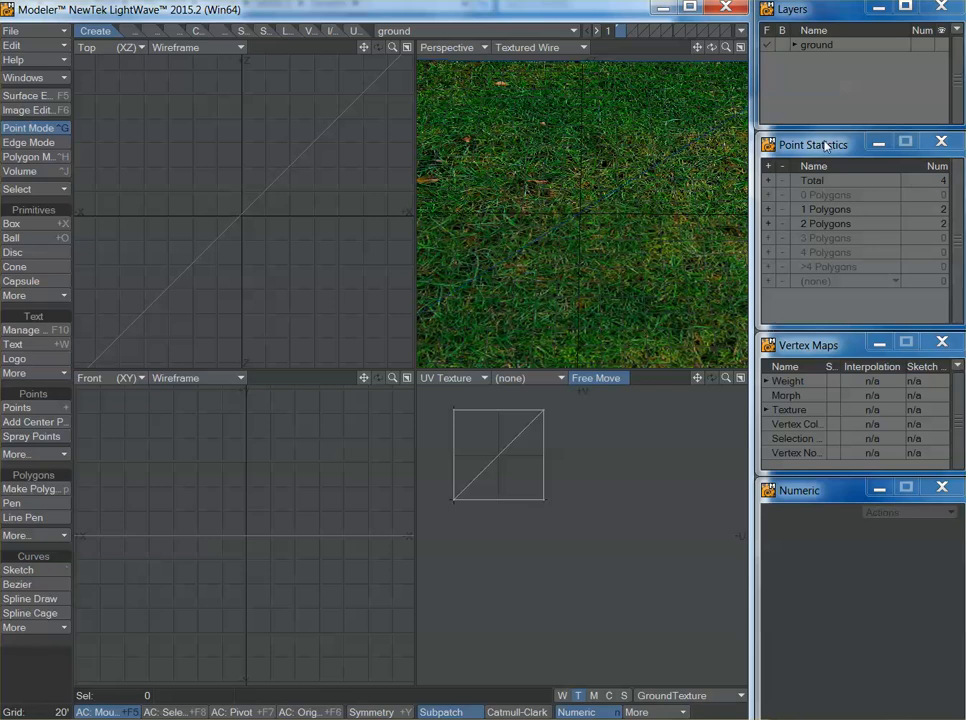
Select all points of the ground and scale their UVs with the Size tool to 731% from the UV square's upper-left corner
left_click(768, 180)
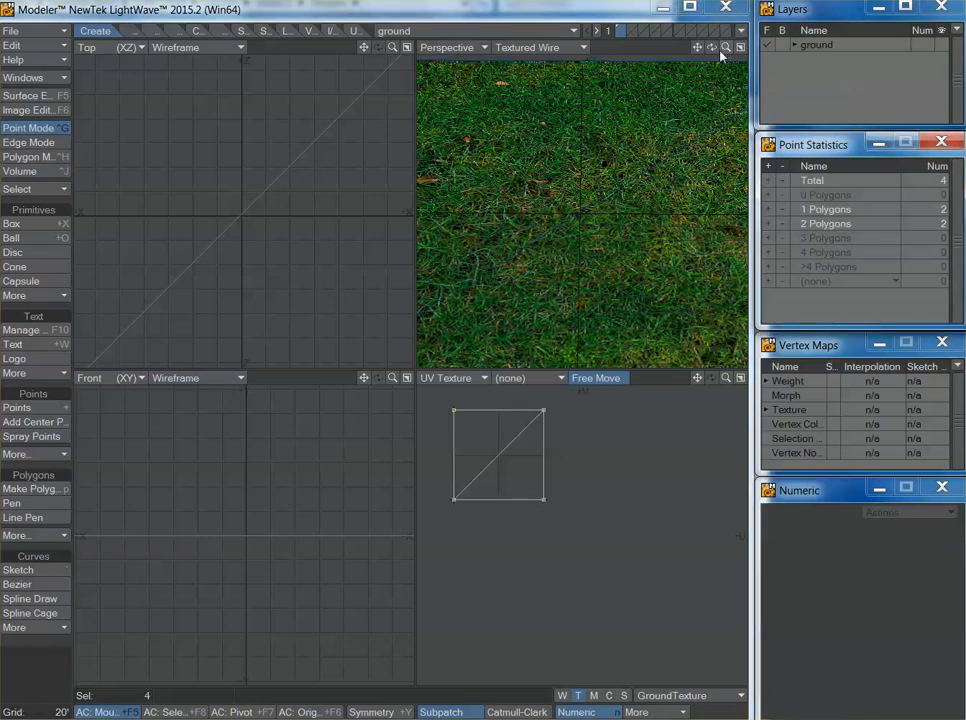
left_click_drag(726, 48, 680, 48)
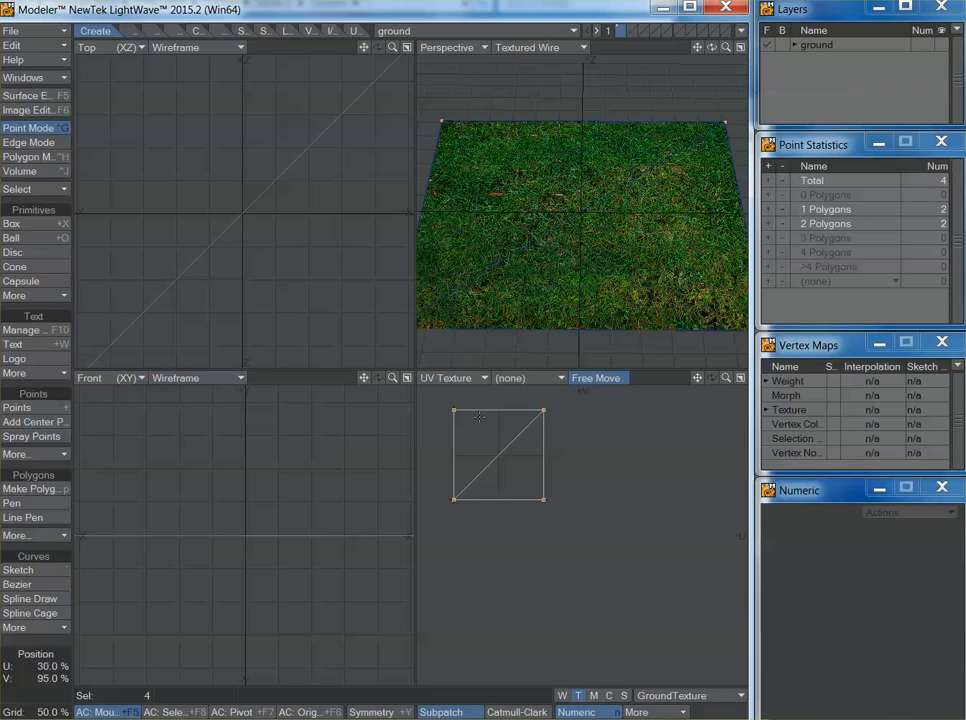
key("shift+h")
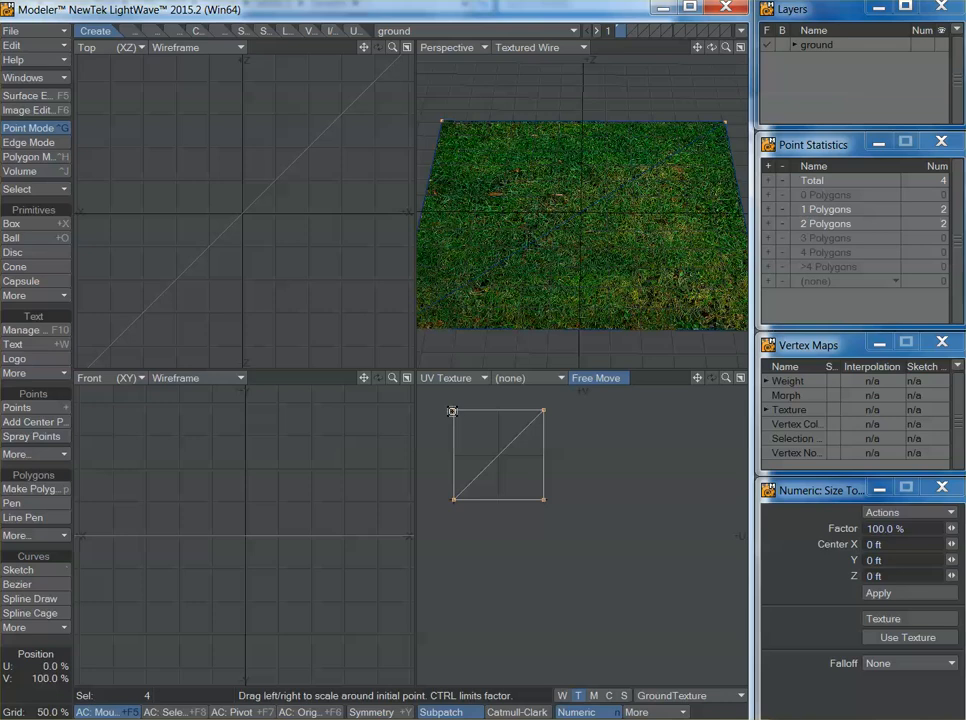
left_click_drag(453, 409, 315, 409)
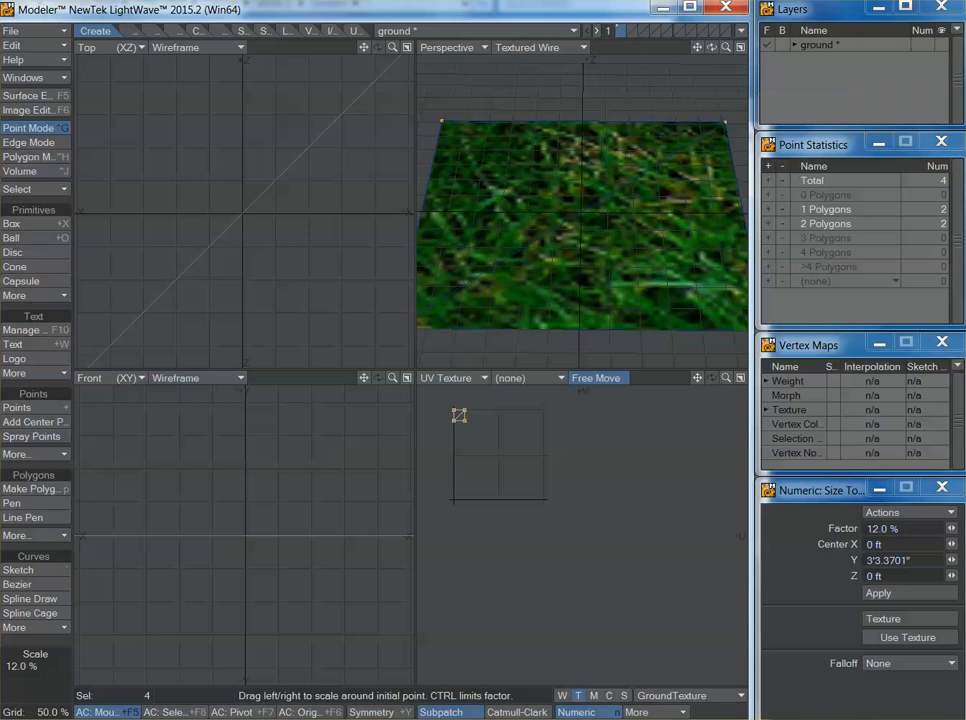
left_click_drag(410, 410, 736, 410)
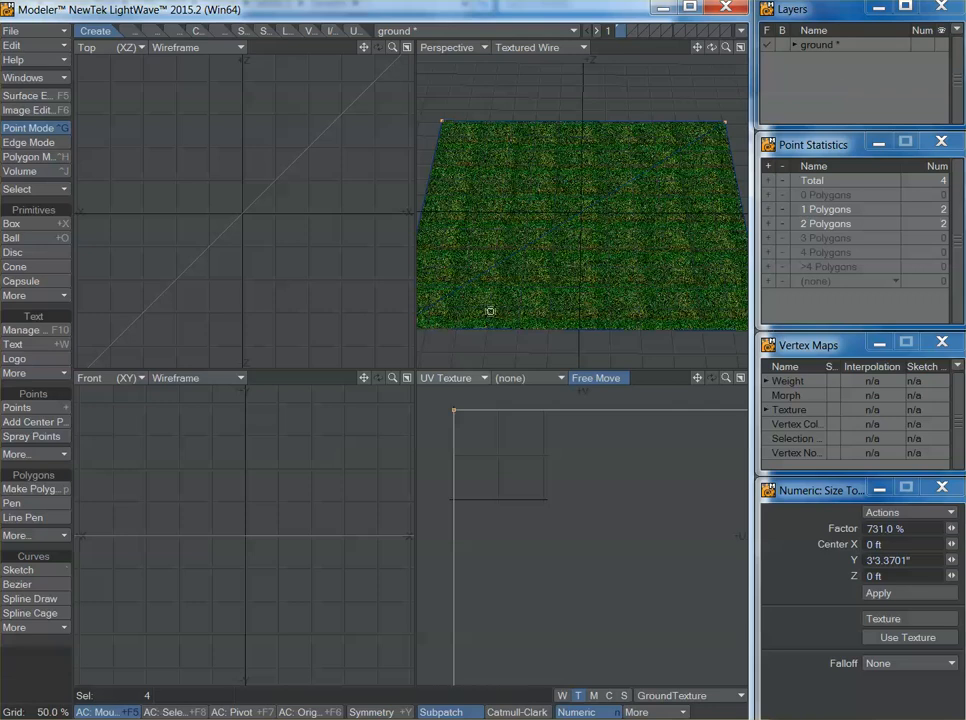
Maximize the perspective view and examine the whole ground plane for visible seams between the repeated grass tiles
mouse_move(726, 50)
left_mouse_down()
mouse_move(742, 74)
mouse_move(731, 48)
mouse_move(742, 50)
mouse_move(726, 47)
left_mouse_up()
left_click_drag(726, 378, 643, 307)
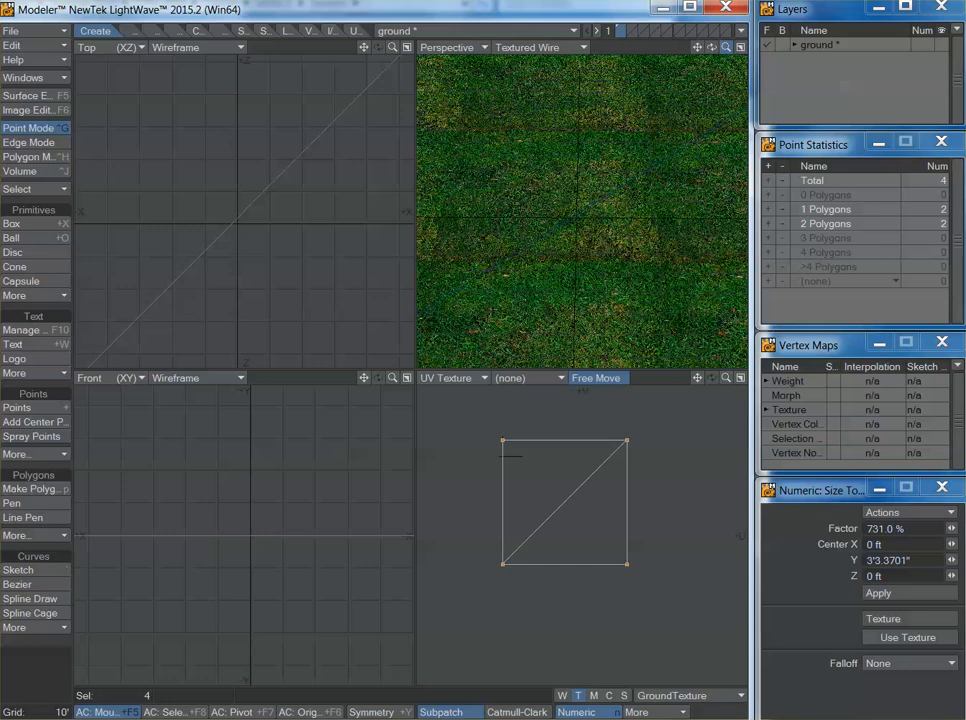
left_click_drag(726, 47, 646, 61)
left_click(741, 47)
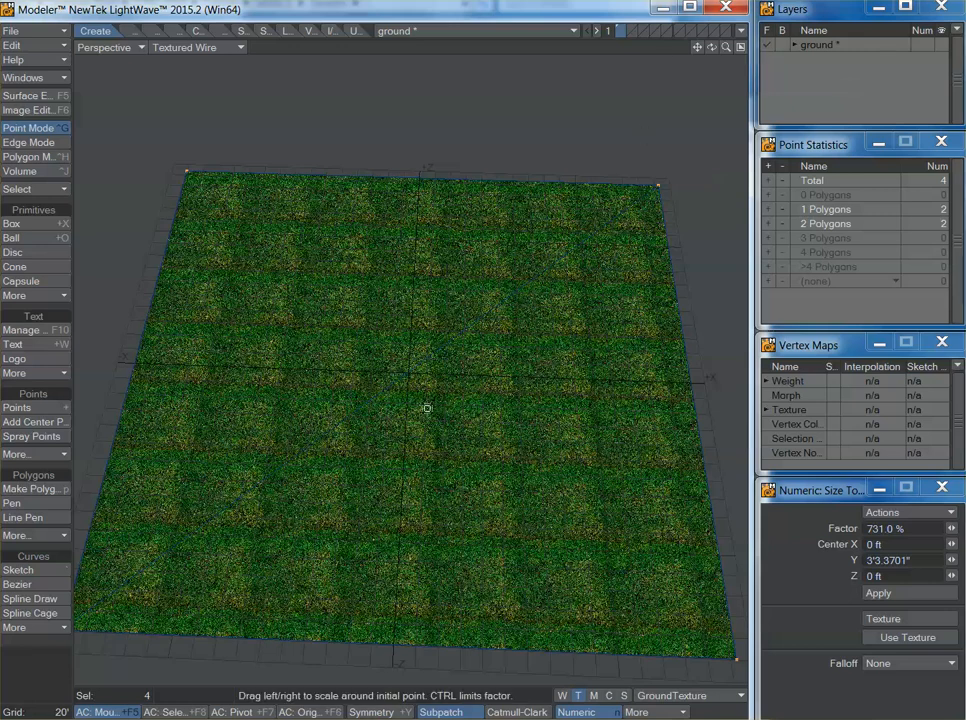
Open grass.bmp from the textures folder in Photoshop and enlarge its document window to leave a margin around the image
left_click(663, 9)
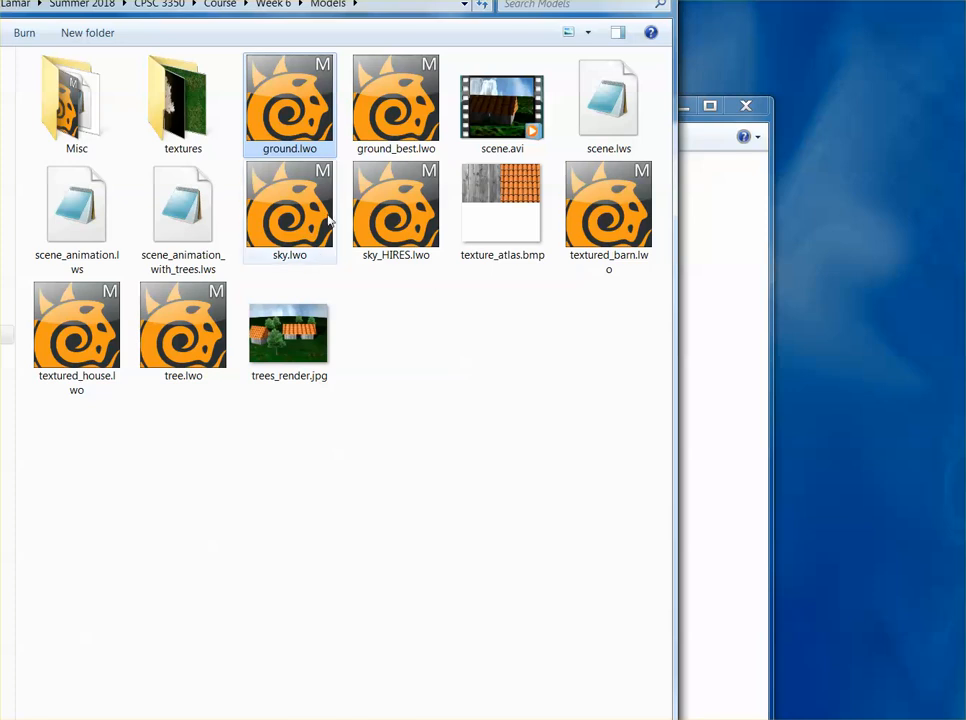
double_click(177, 108)
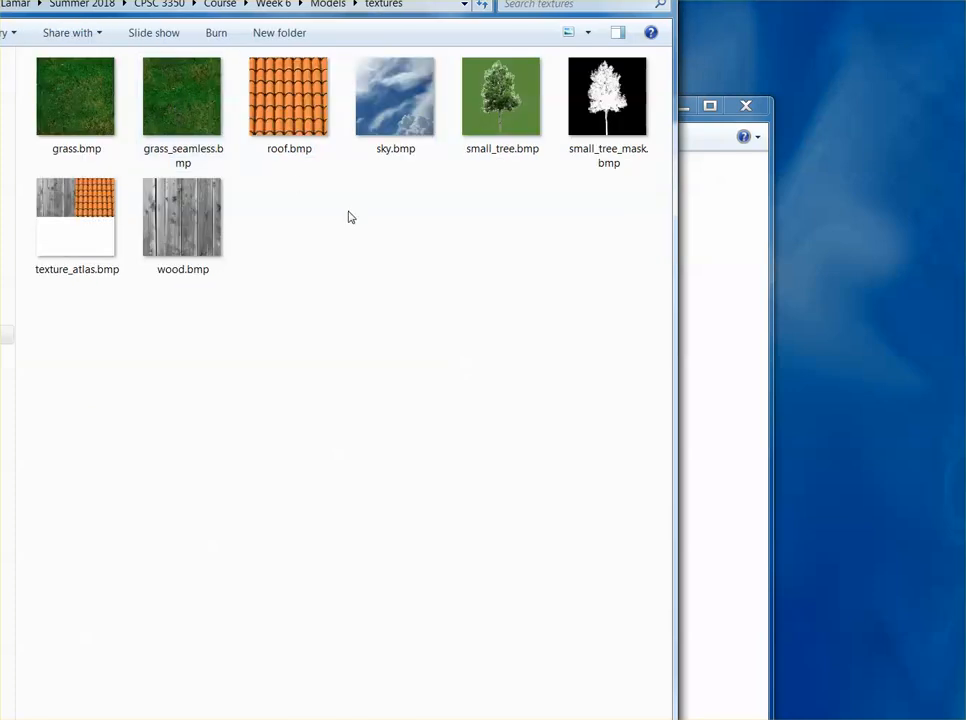
right_click(90, 118)
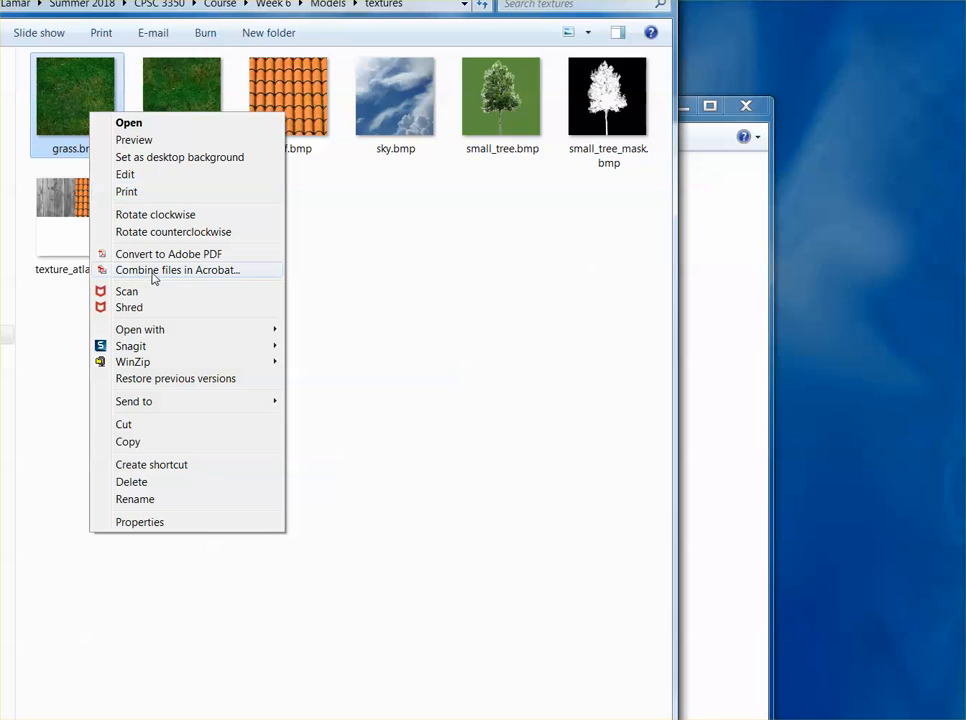
mouse_move(152, 337)
left_click(336, 348)
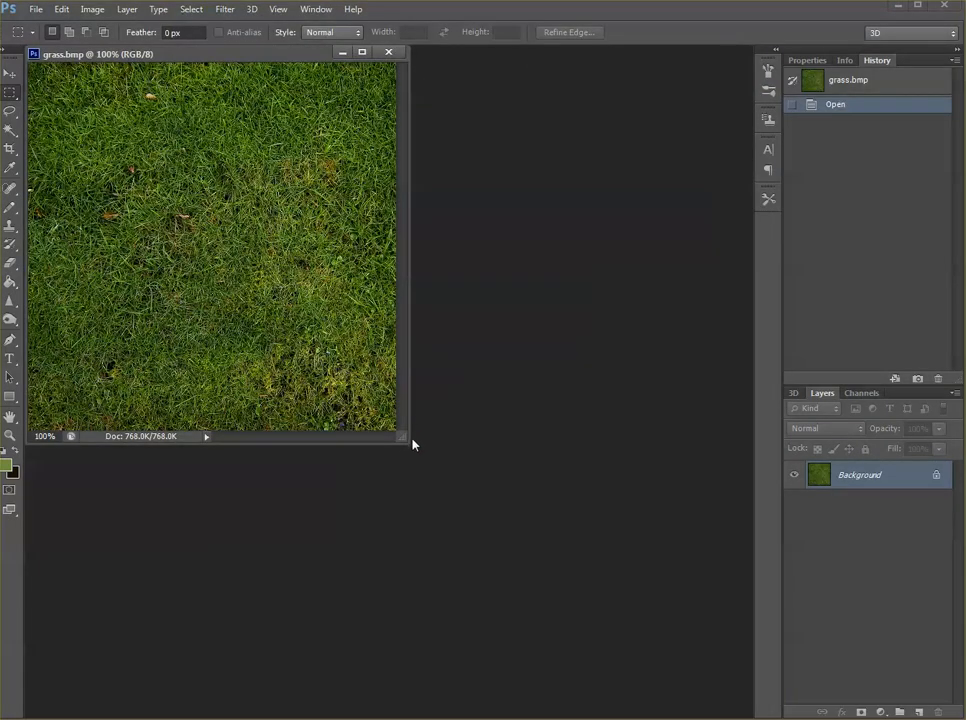
left_click_drag(405, 440, 550, 560)
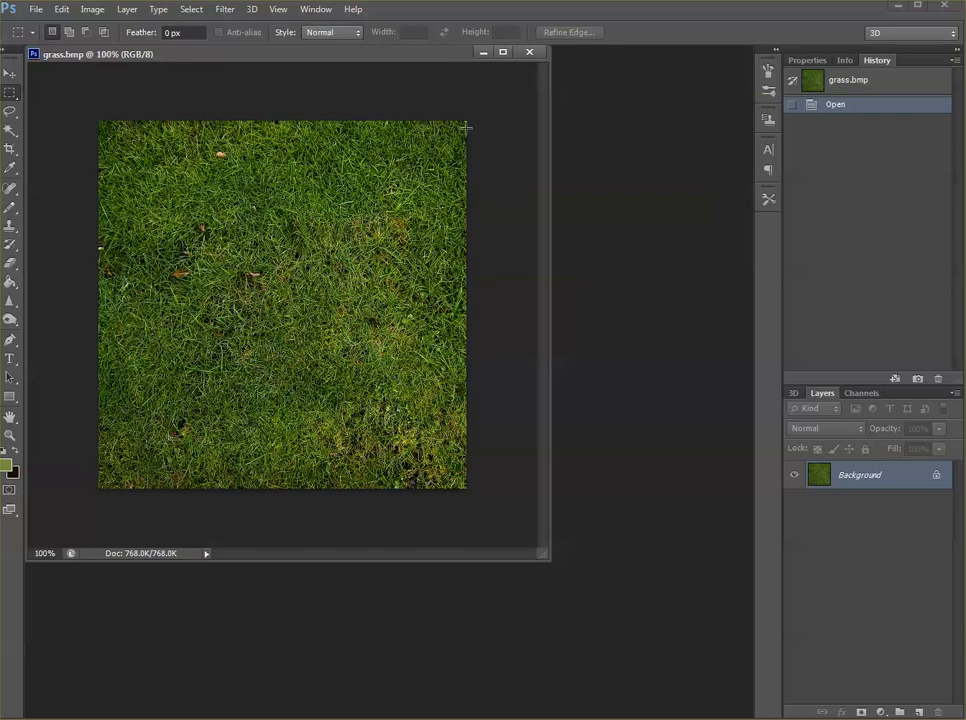
Apply the Offset filter to the grass image with horizontal -733, vertical -669 pixels and Wrap Around for undefined areas
left_click(11, 76)
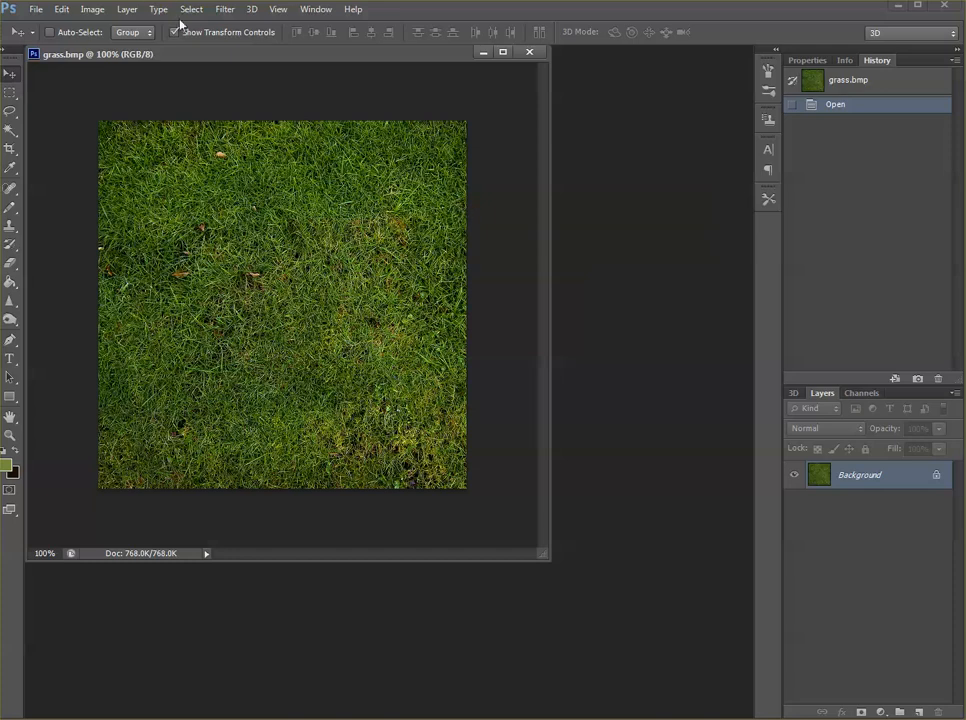
left_click(230, 12)
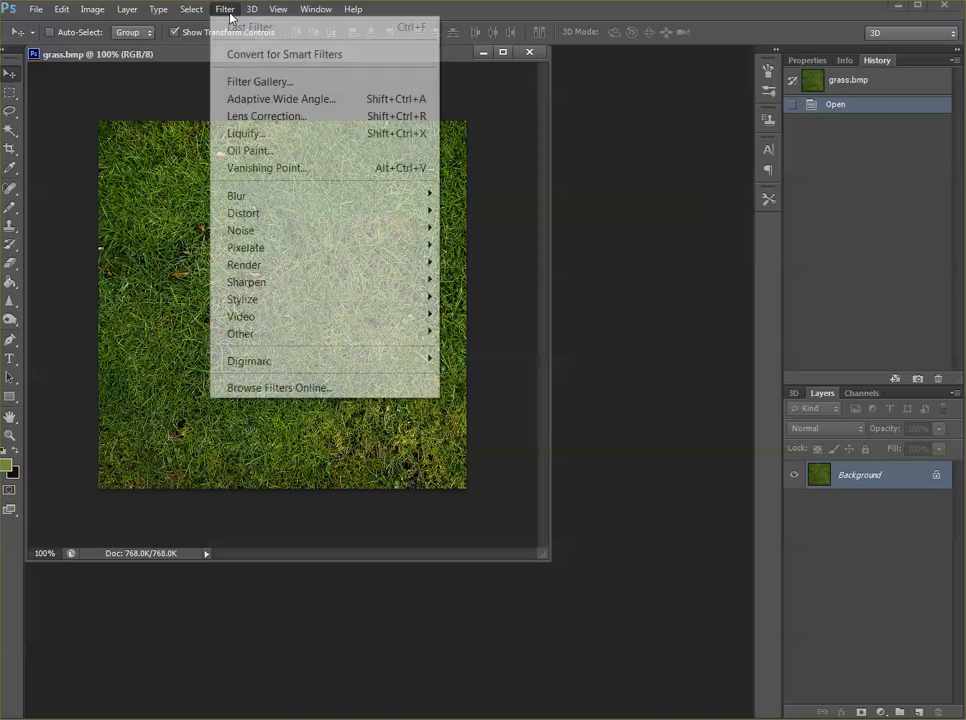
mouse_move(276, 338)
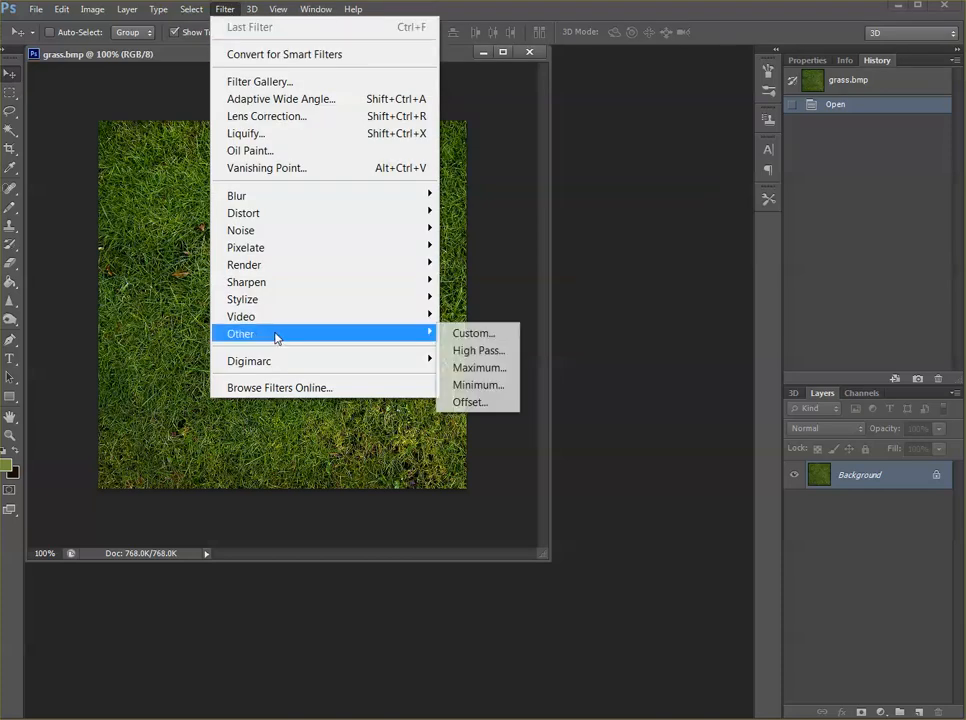
left_click(468, 402)
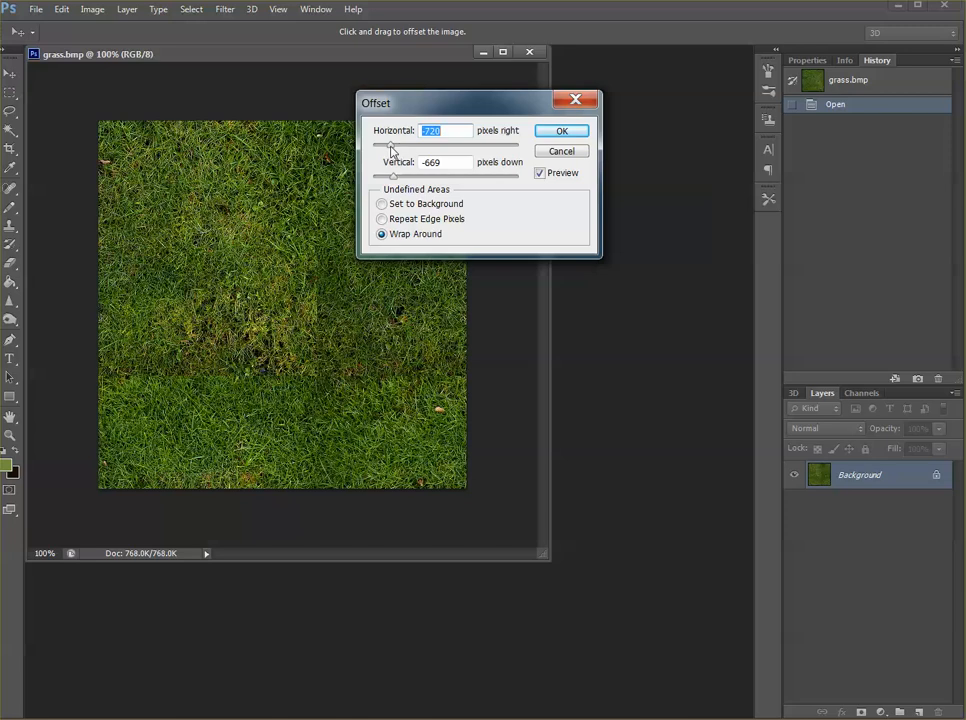
mouse_move(391, 148)
left_mouse_down()
mouse_move(403, 153)
mouse_move(388, 149)
left_mouse_up()
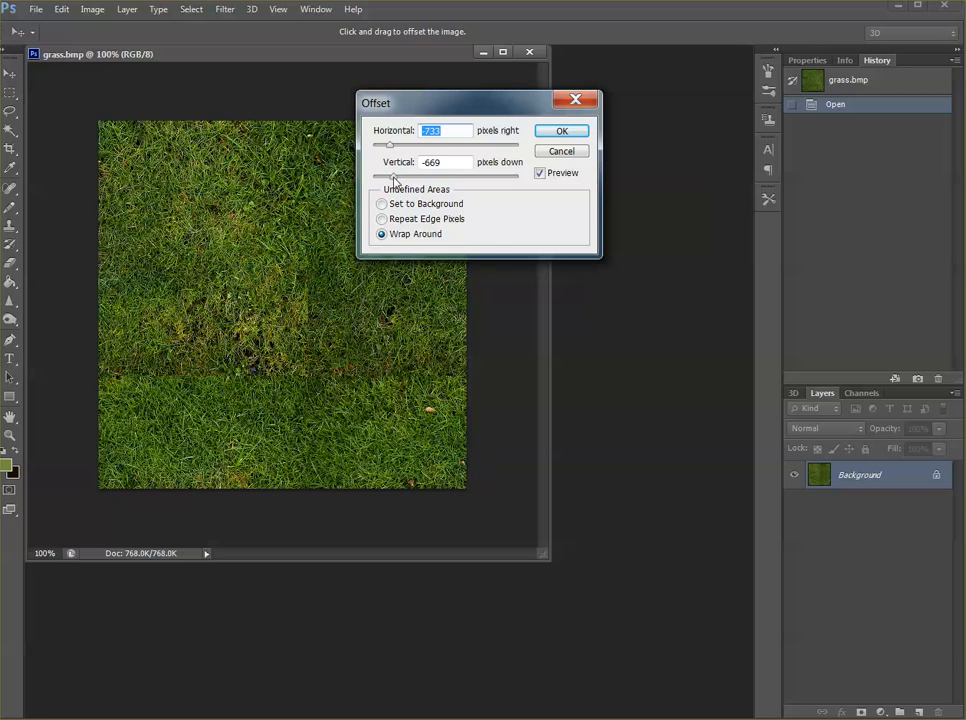
left_click(394, 178)
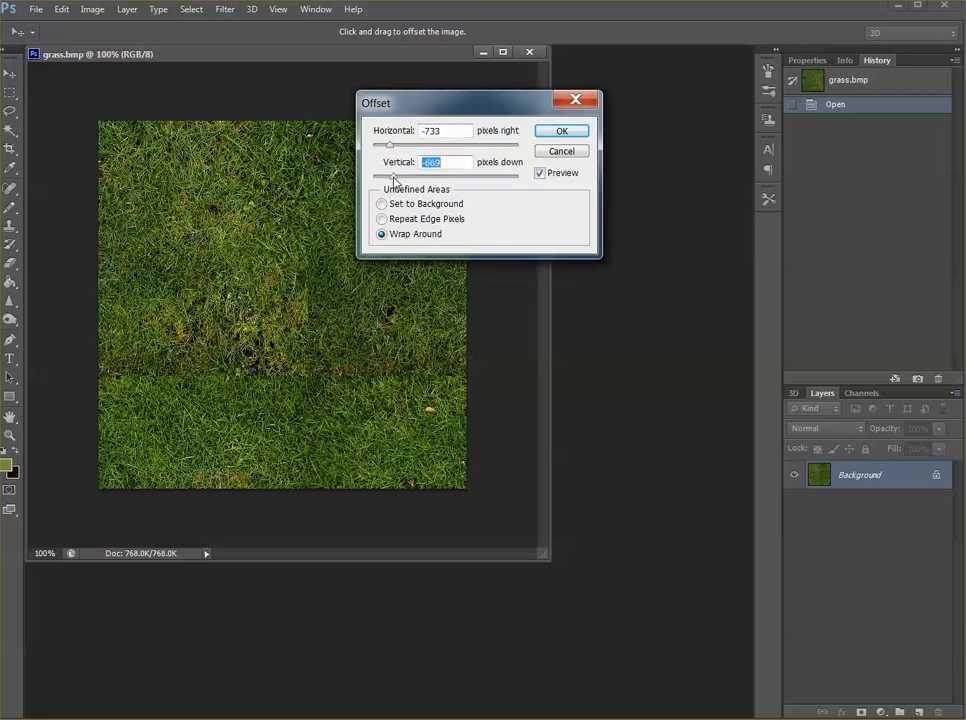
left_click(559, 131)
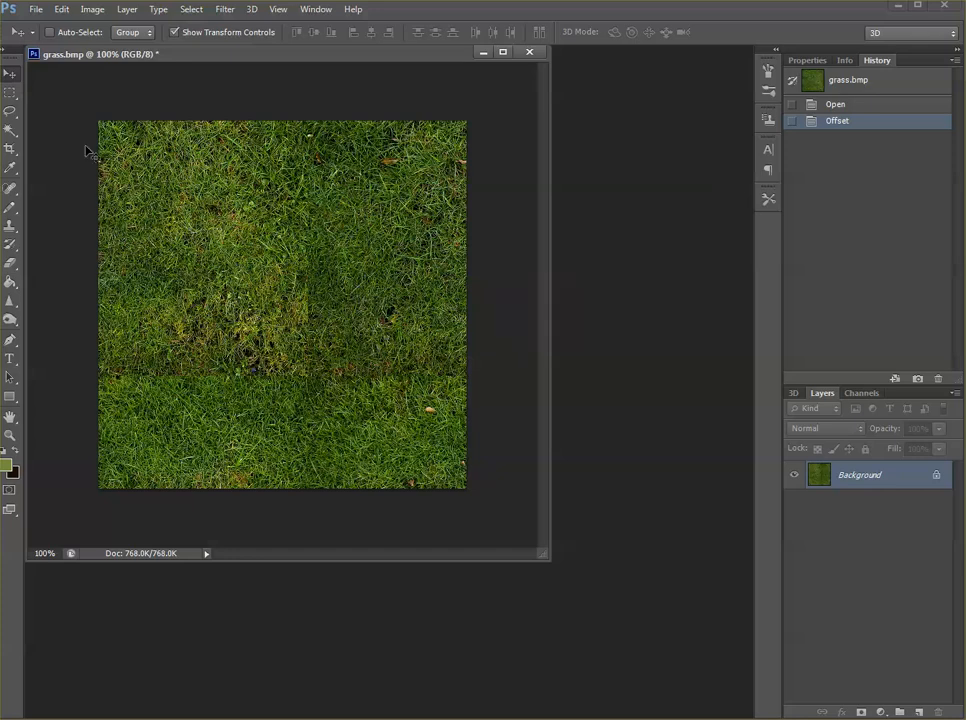
Use the Clone Stamp tool at size 28 and 79% opacity to cover the western half of the grass image's horizontal seam
left_click(11, 228)
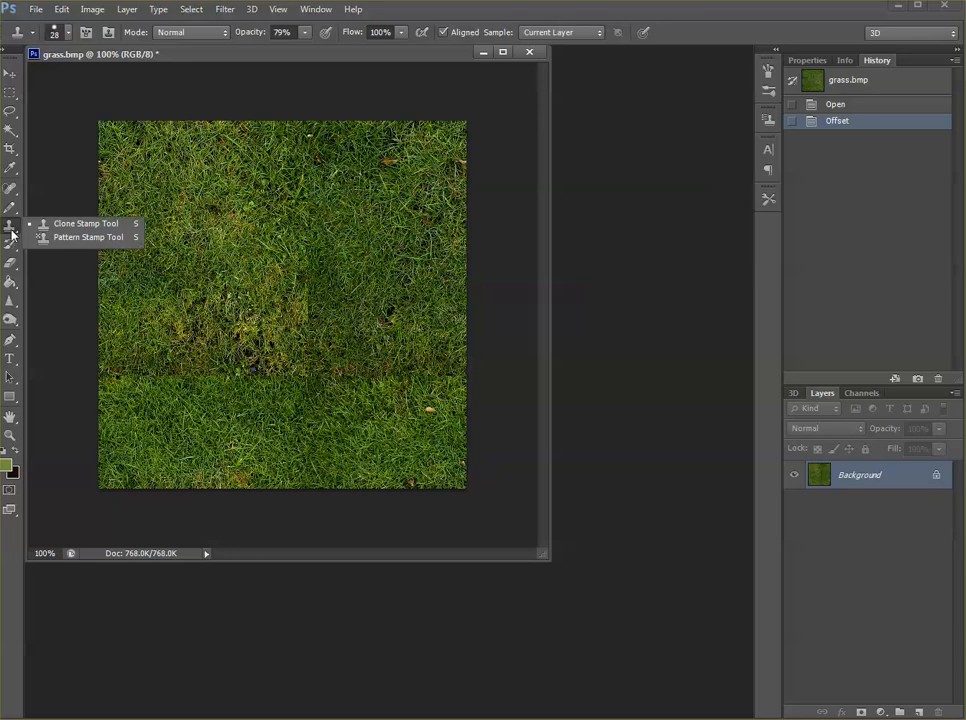
left_click(49, 224)
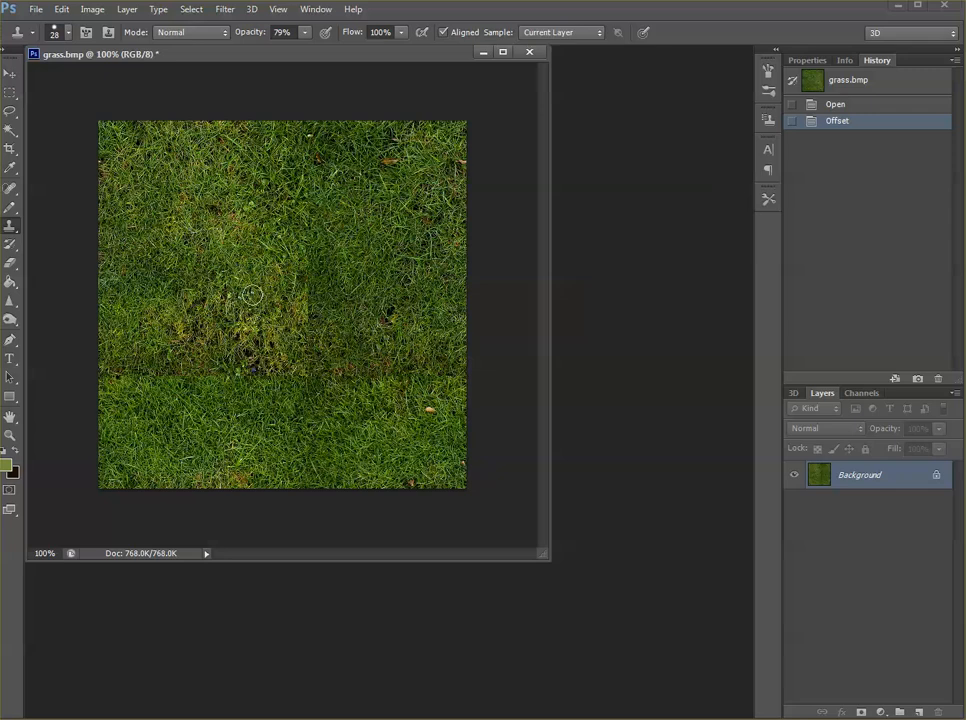
left_click(248, 383)
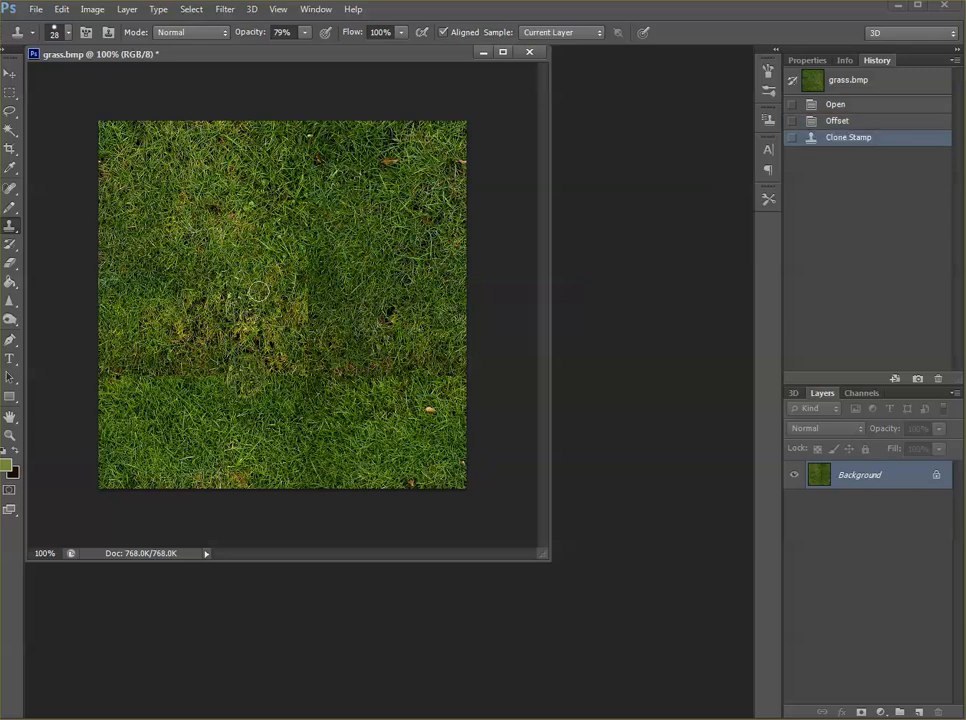
left_click(172, 362)
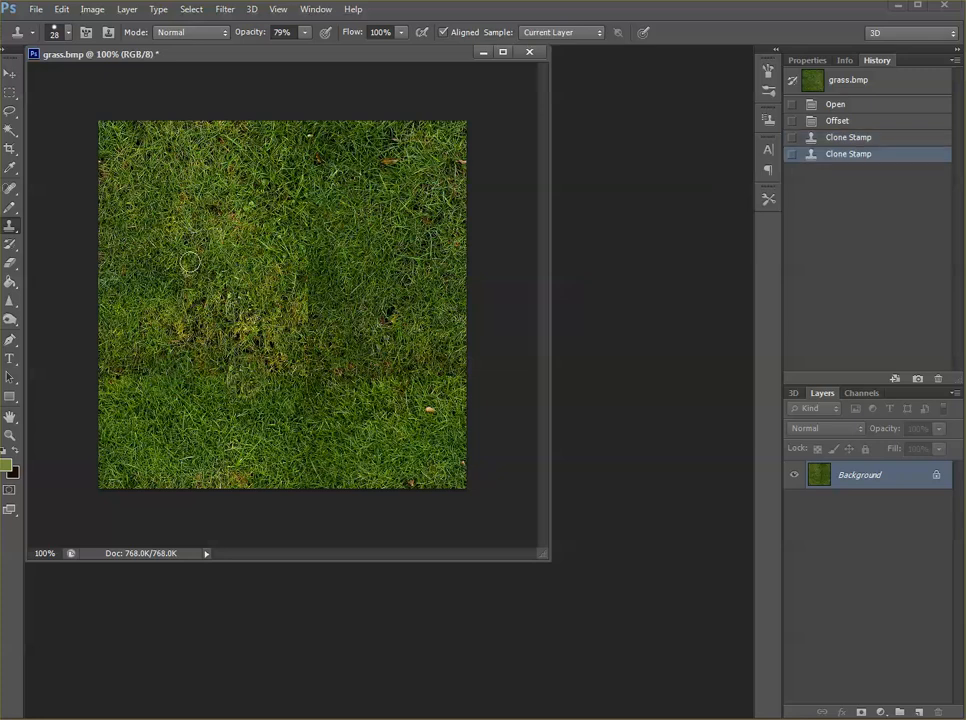
left_click(158, 369)
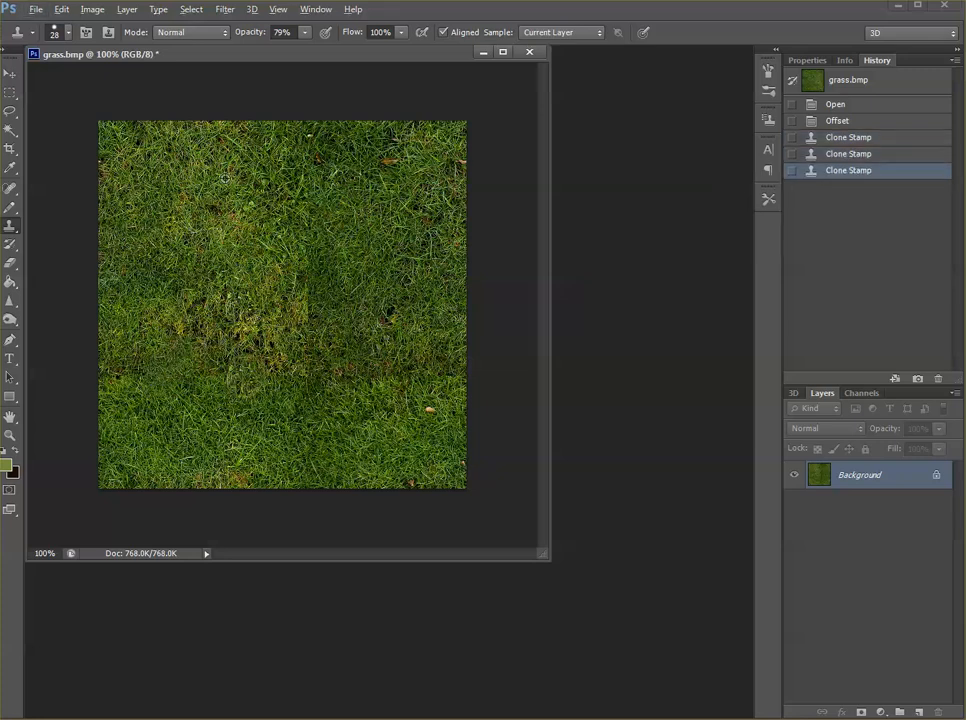
left_click(237, 378)
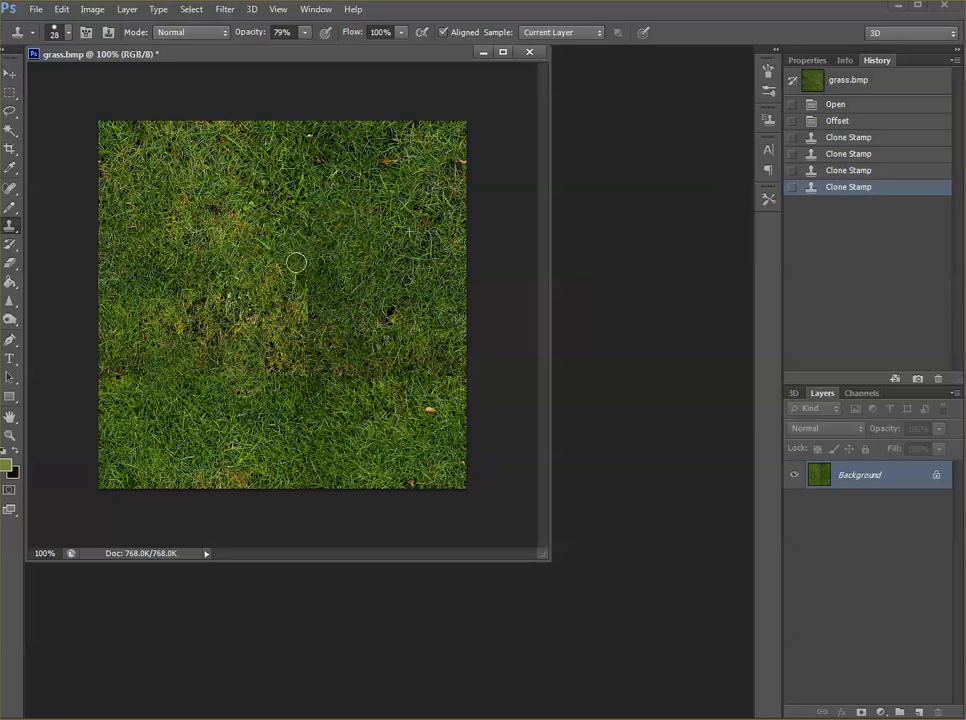
Clone grass samples over the vertical seam and the eastern half of the horizontal seam in the grass image
left_click(382, 289)
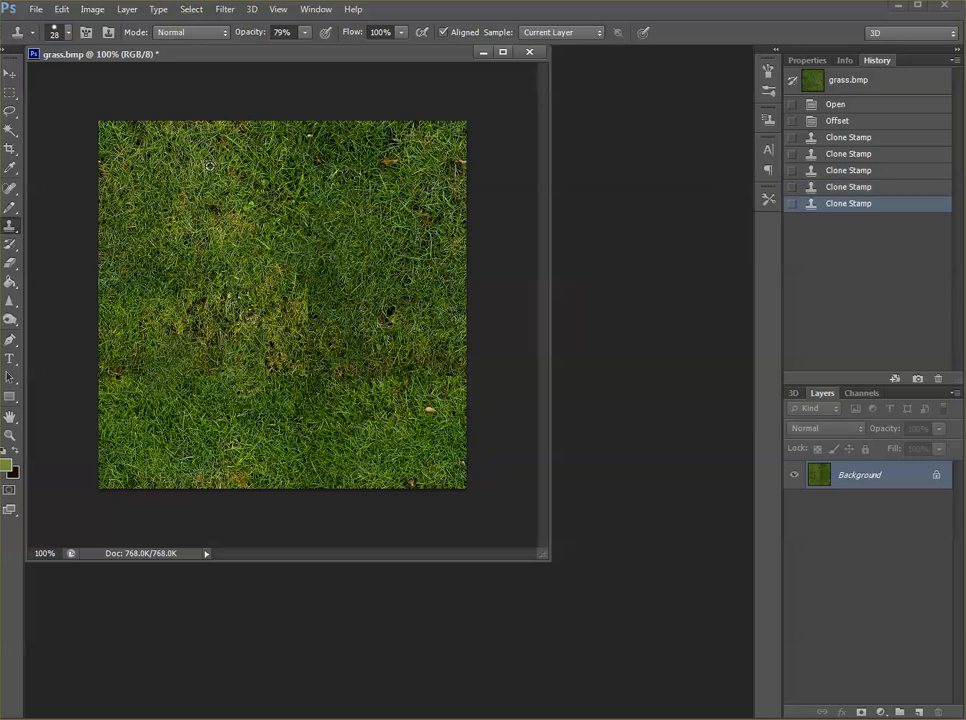
left_click(308, 286)
left_click(404, 432, "alt")
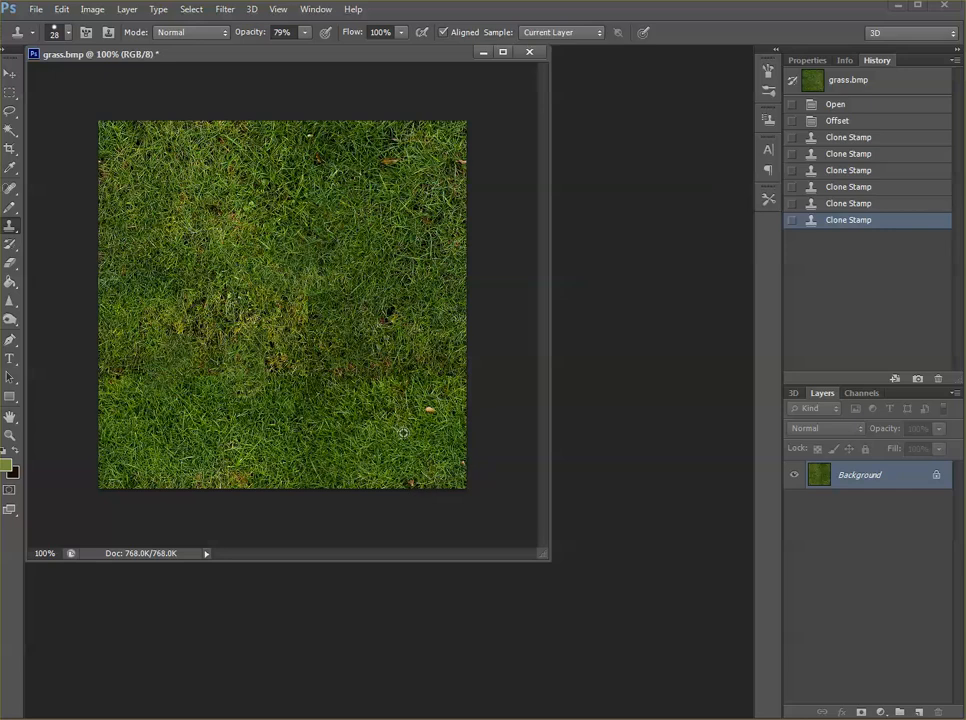
left_click_drag(300, 382, 330, 391)
left_click(343, 295)
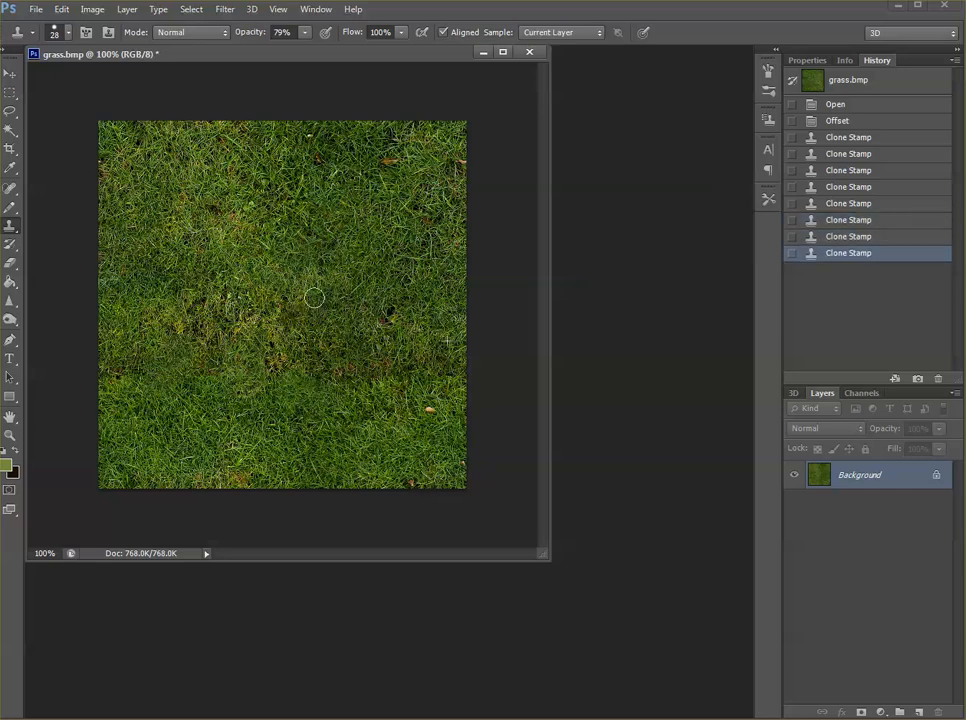
left_click(325, 278)
mouse_move(279, 354)
left_mouse_down()
mouse_move(323, 375)
mouse_move(335, 370)
left_mouse_up()
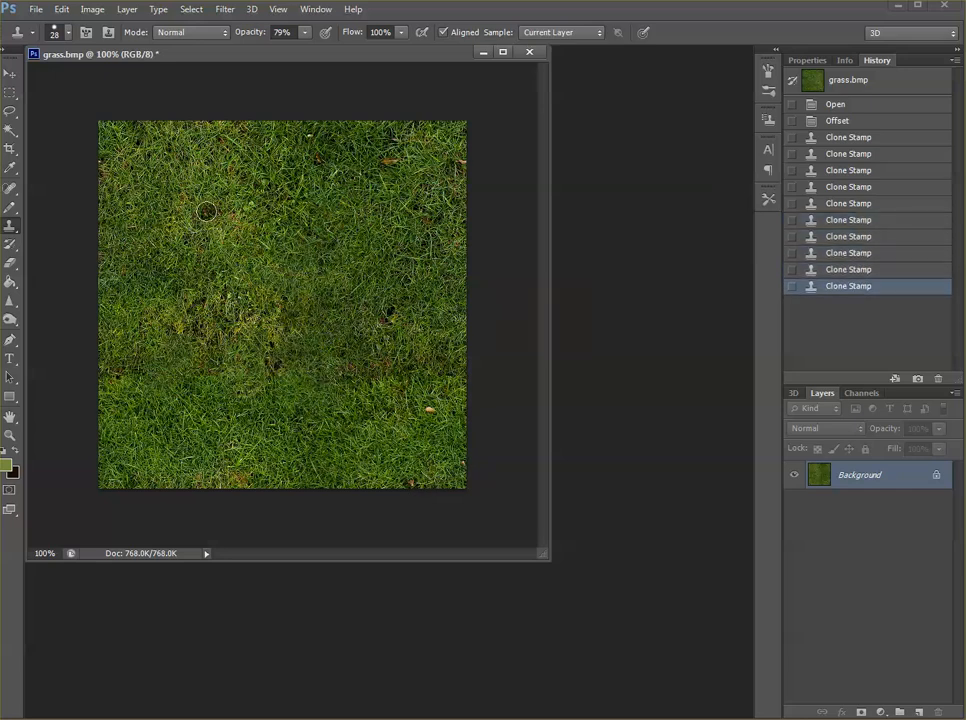
left_click(358, 254)
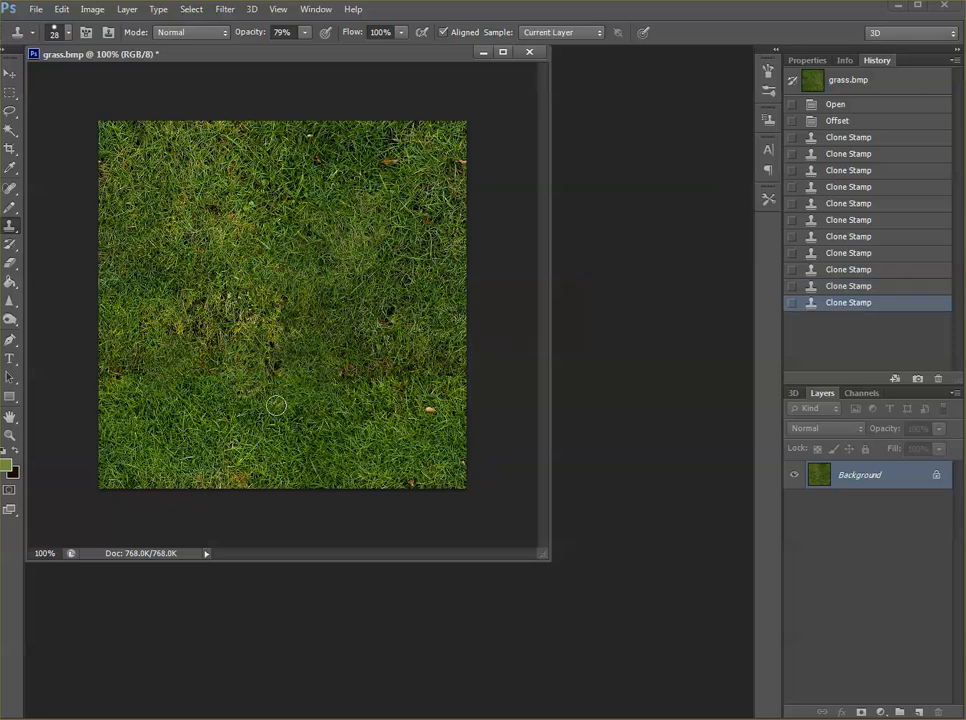
left_click(422, 345)
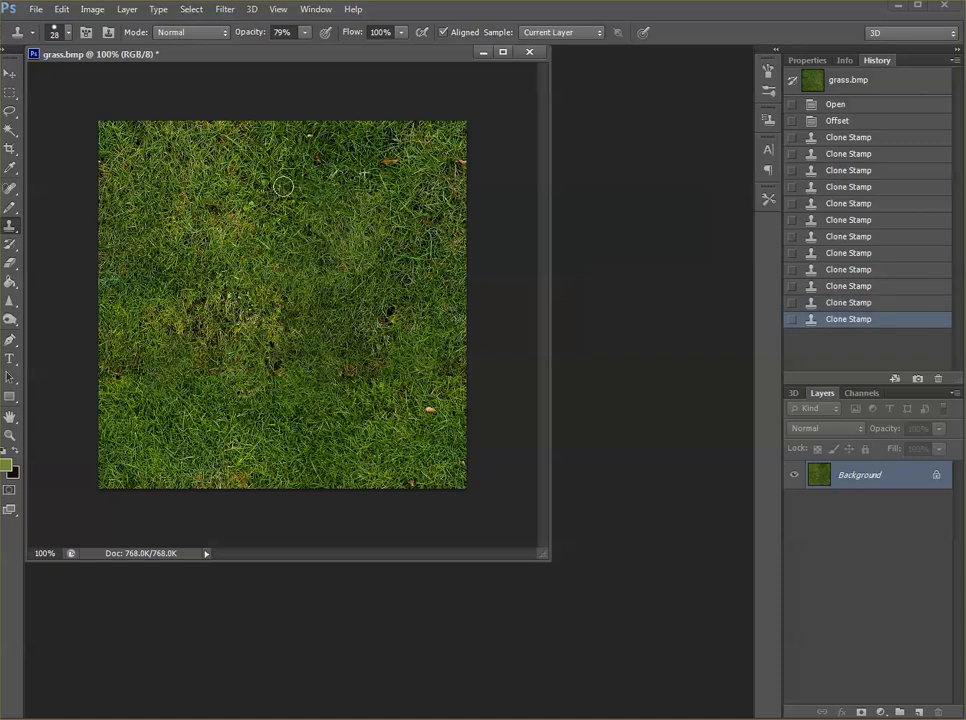
left_click(325, 259)
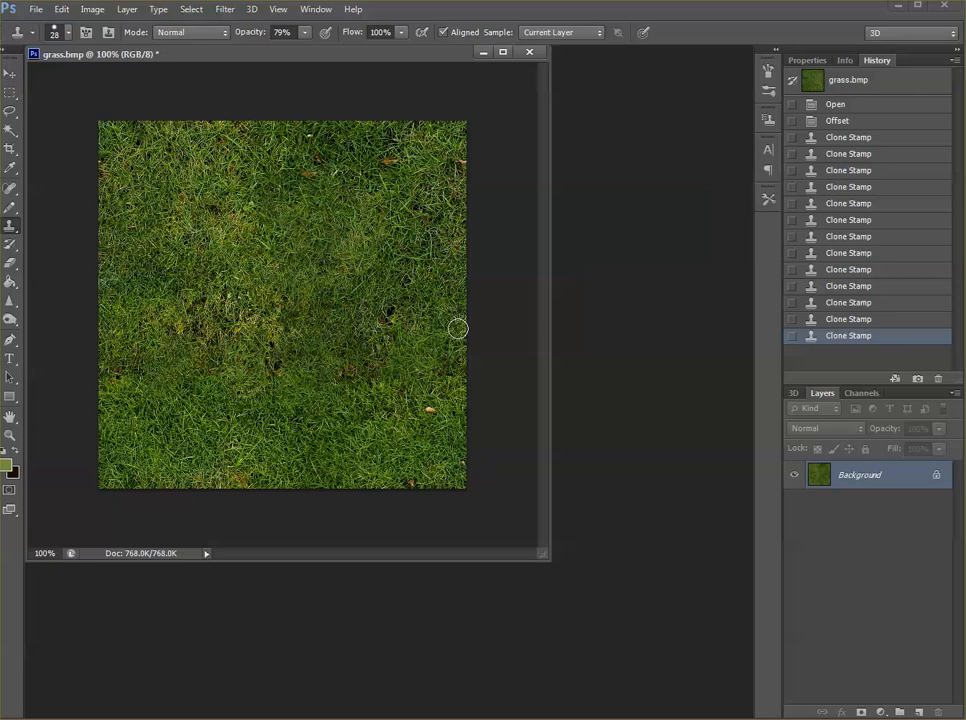
Exit Photoshop without saving the cloned changes to grass.bmp
left_click(944, 6)
left_click(481, 280)
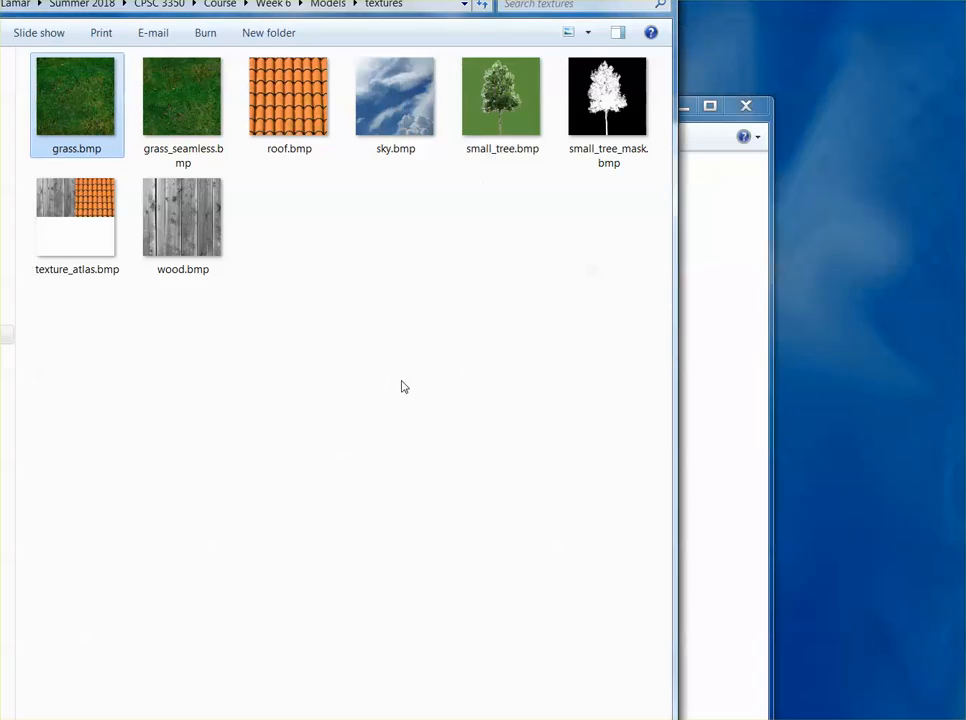
Open grass_seamless.bmp from the textures folder in Photo Gallery, examine the enlarged image for seams, and close the viewer
double_click(187, 112)
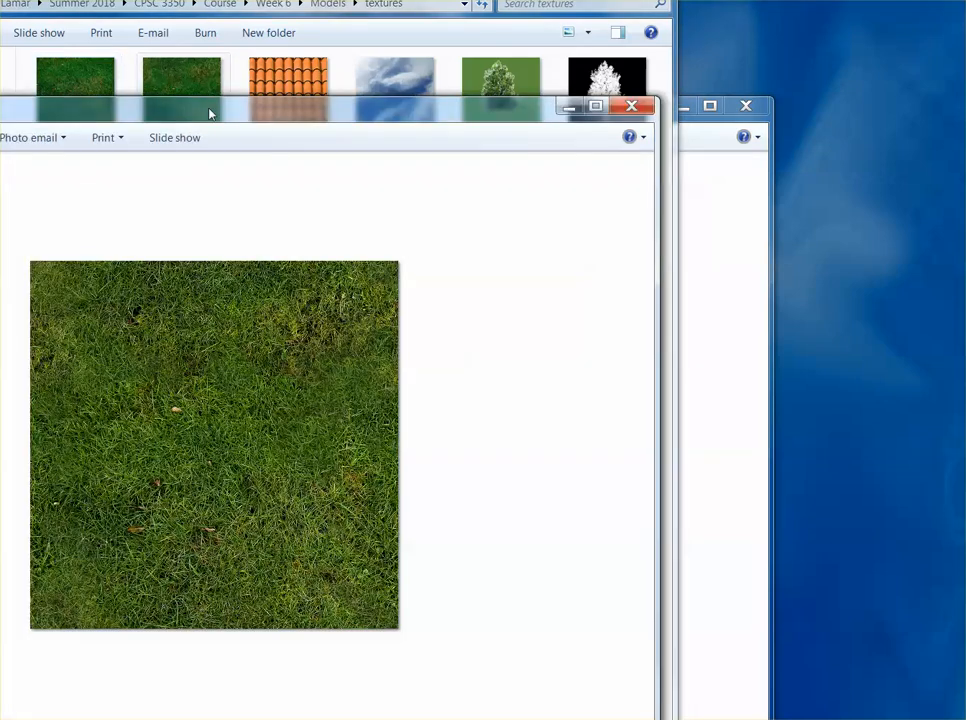
left_click_drag(209, 109, 374, 57)
scroll(480, 336, "up", 2)
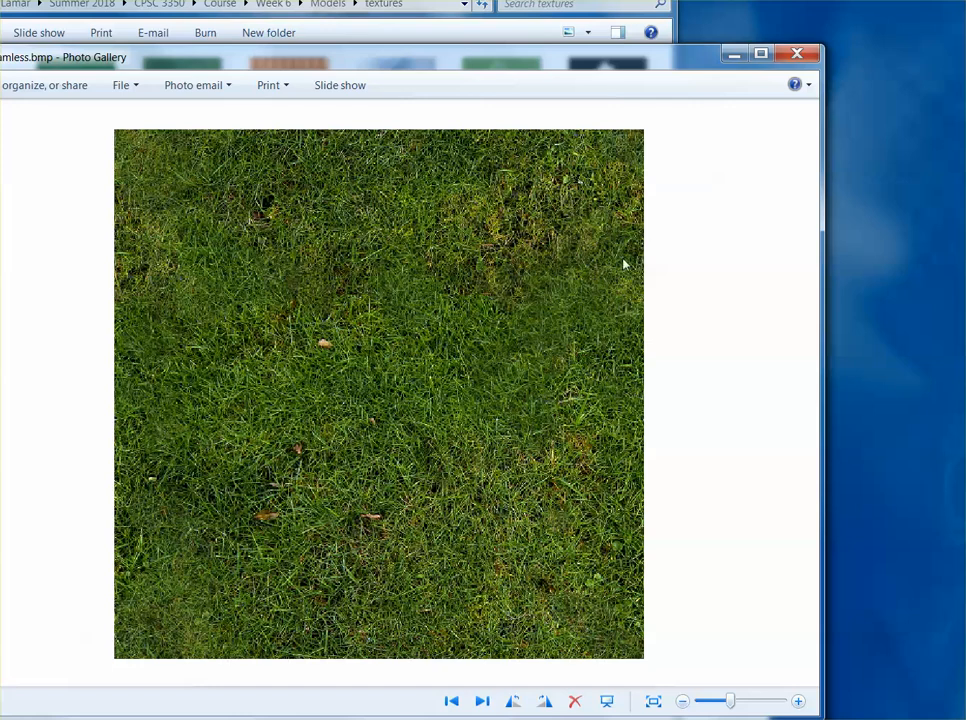
left_click(797, 54)
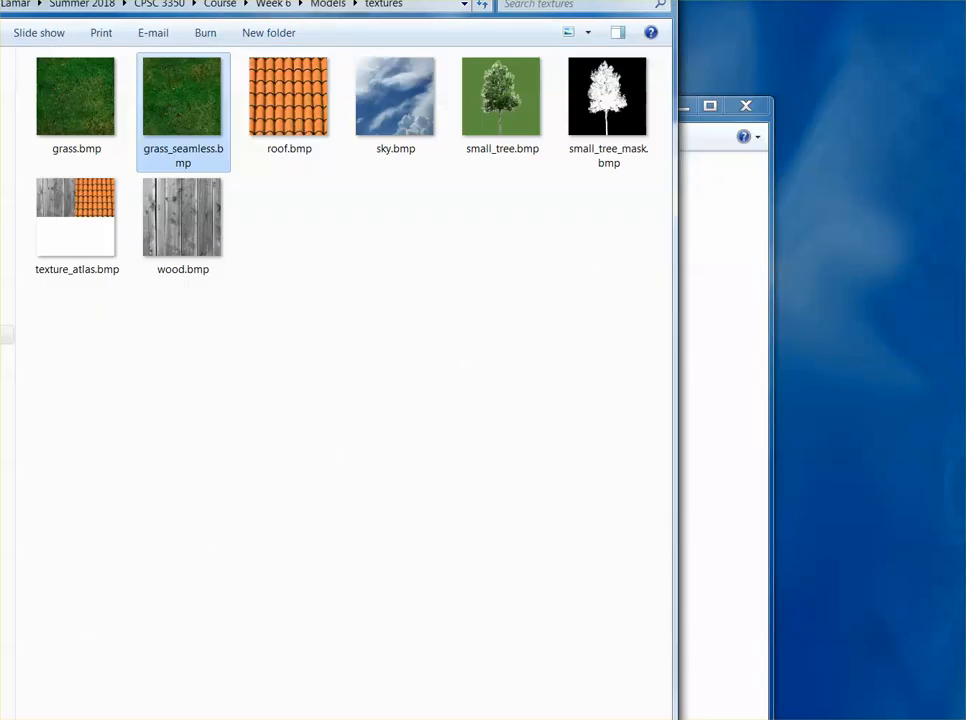
Open ground_best.lwo from the Models folder in LightWave Modeler and bring the textured ground into the perspective view
key("alt+Left")
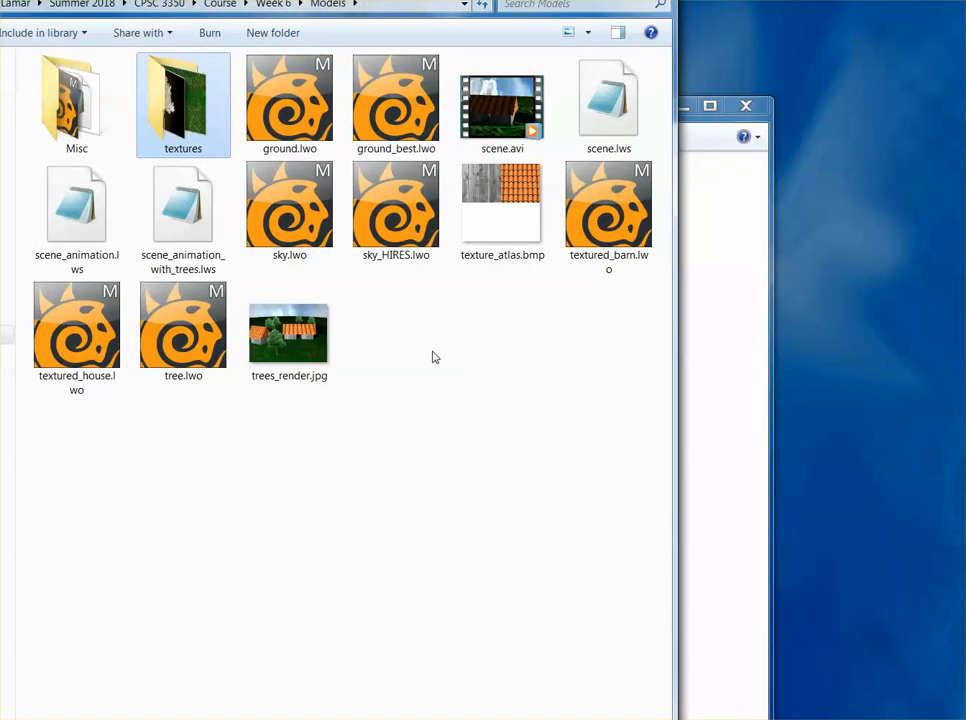
left_click(394, 123)
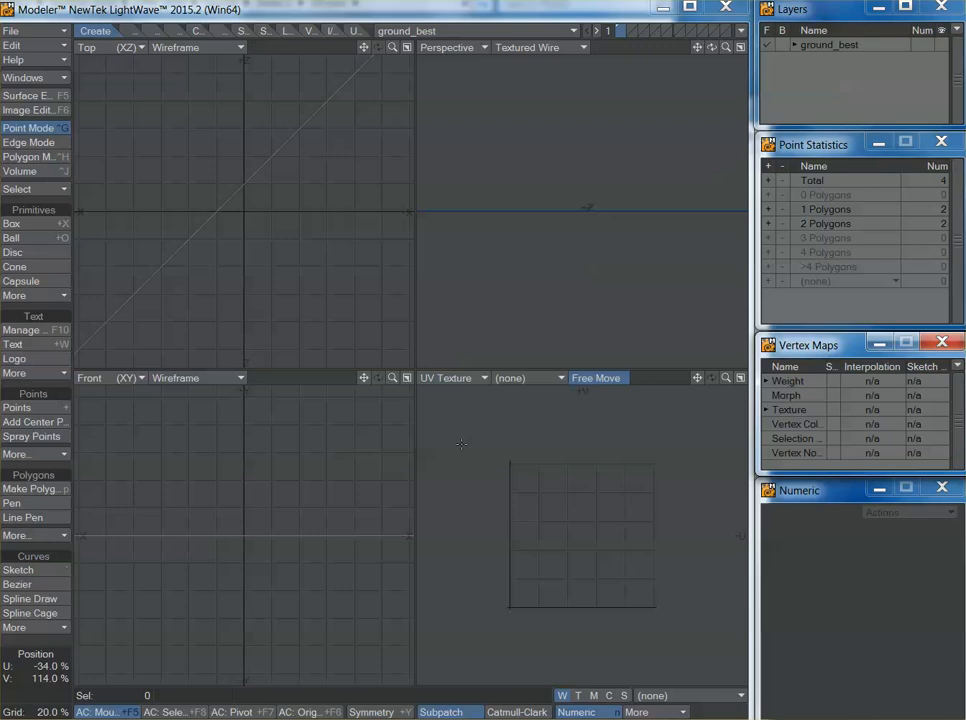
key("a")
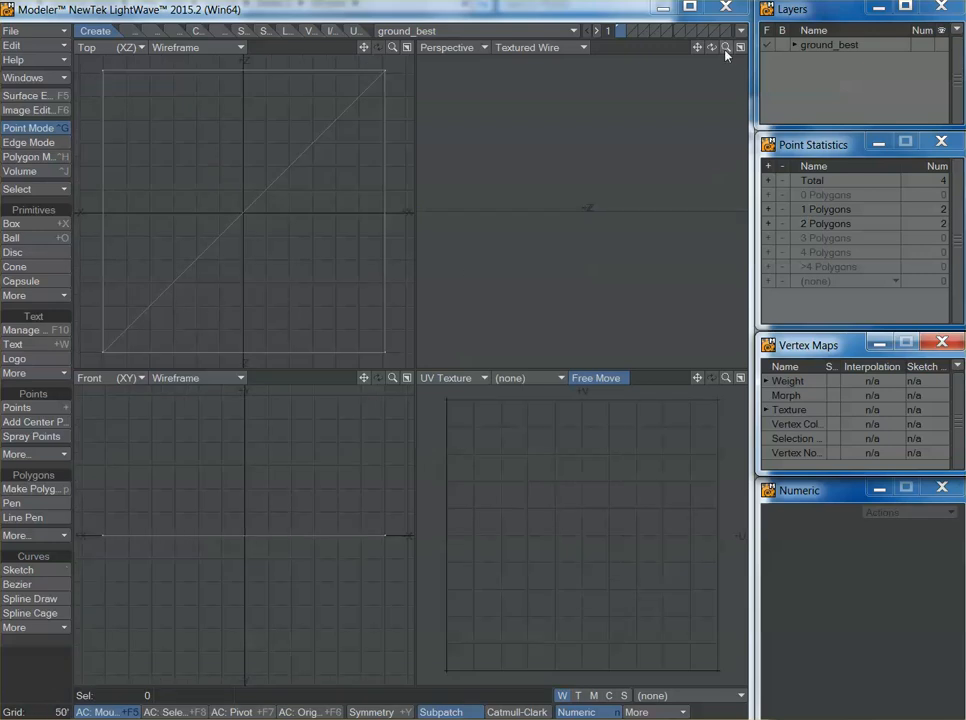
mouse_move(712, 47)
left_mouse_down()
mouse_move(686, 150)
mouse_move(764, 62)
mouse_move(755, 46)
mouse_move(815, 46)
mouse_move(692, 46)
mouse_move(725, 50)
left_mouse_up()
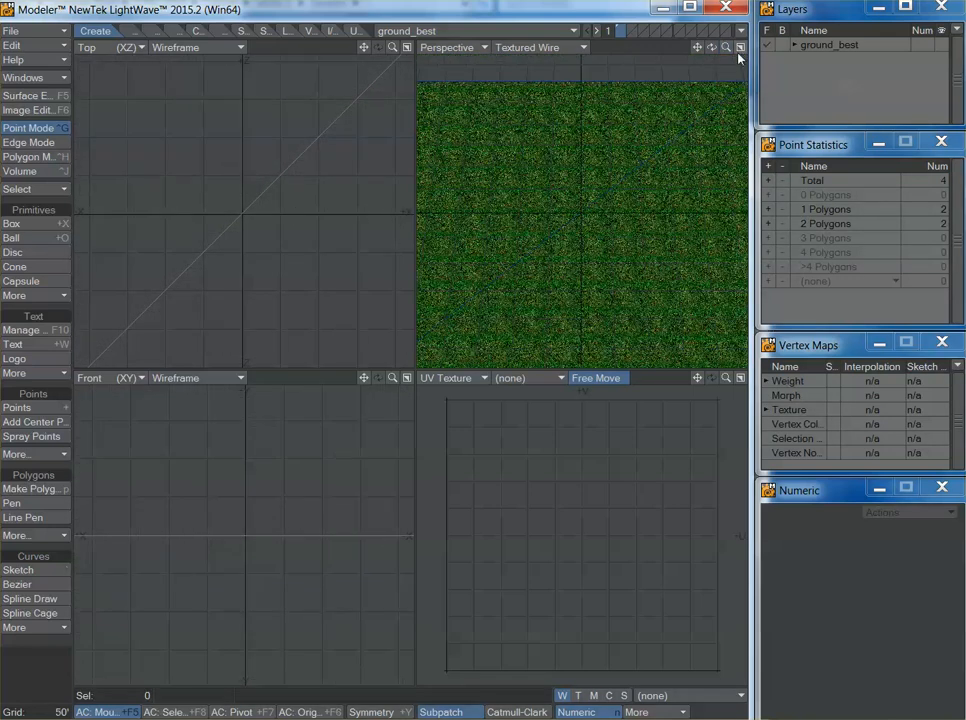
Load grass_seamless.bmp from the textures folder as the image for the ground surface's color texture and apply it
left_click(40, 96)
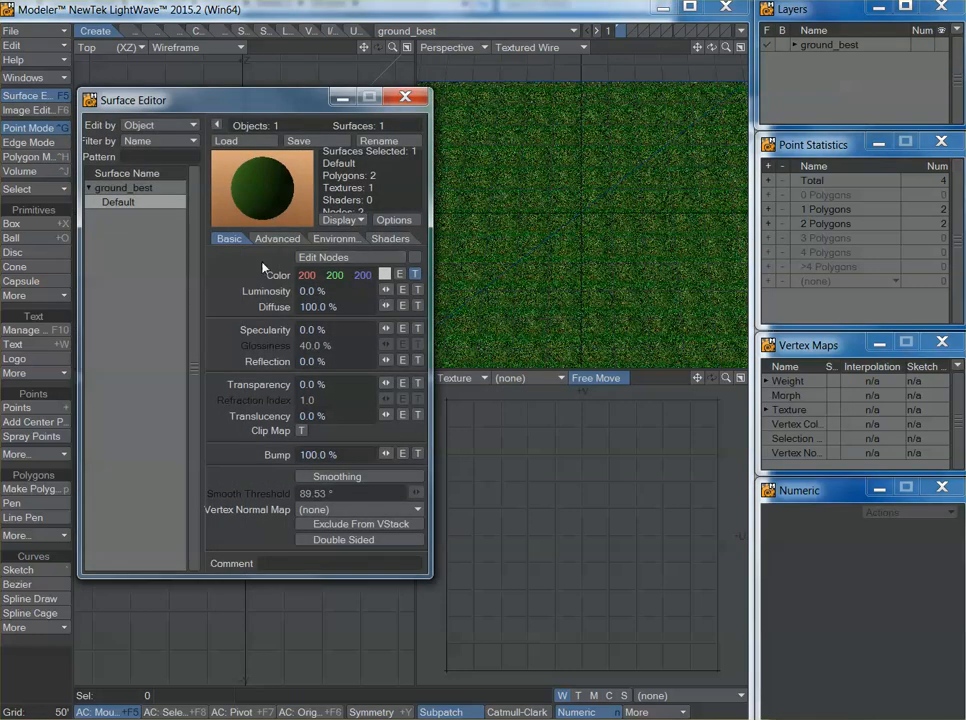
left_click(416, 275)
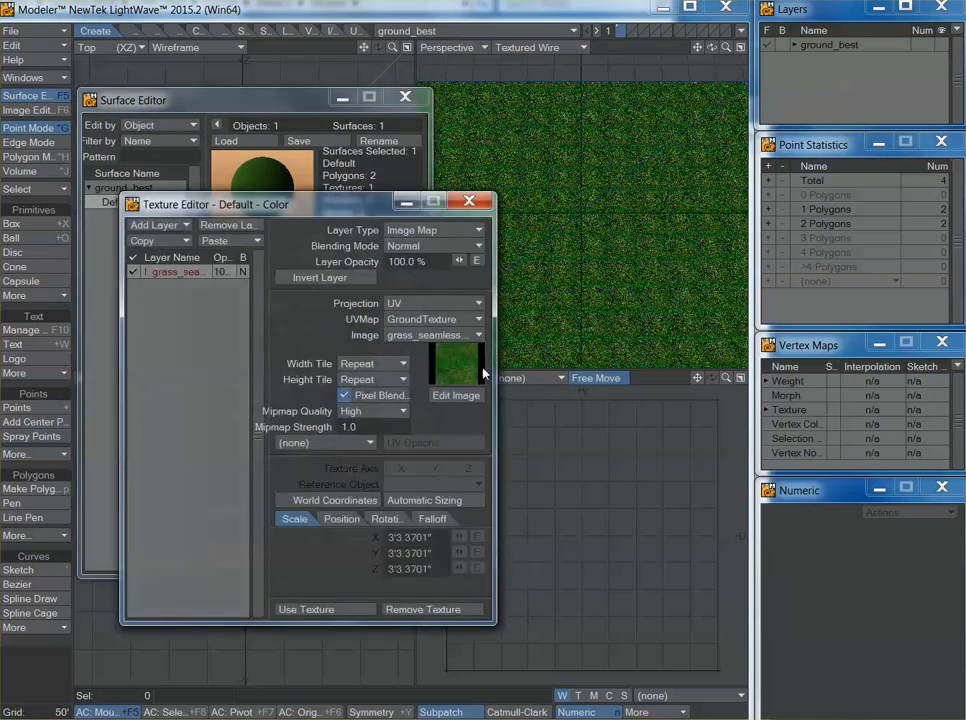
left_click(422, 334)
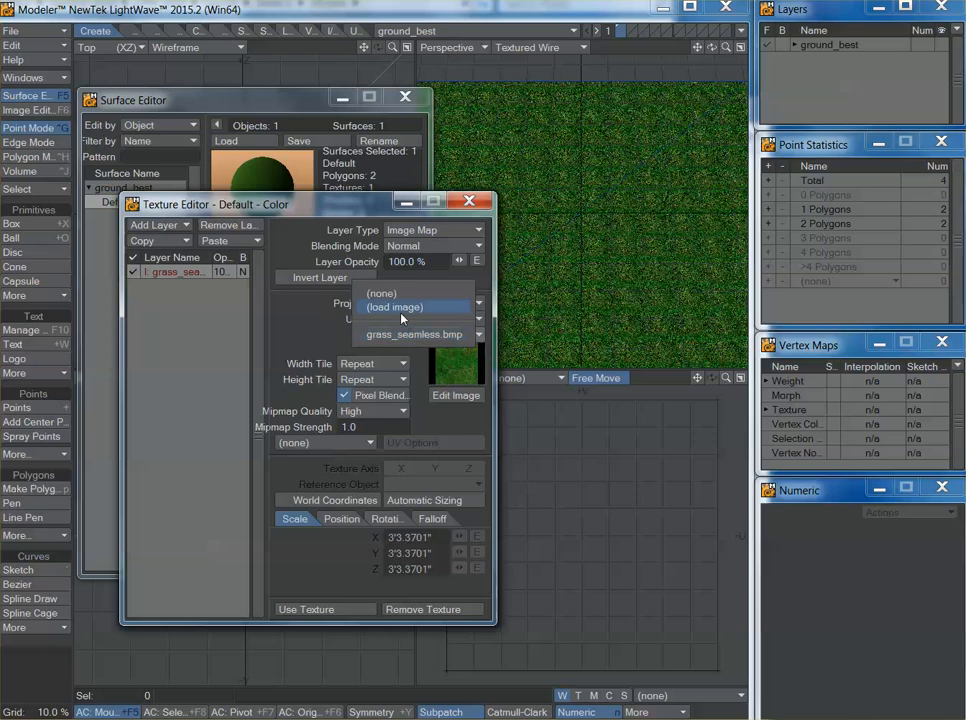
left_click(430, 305)
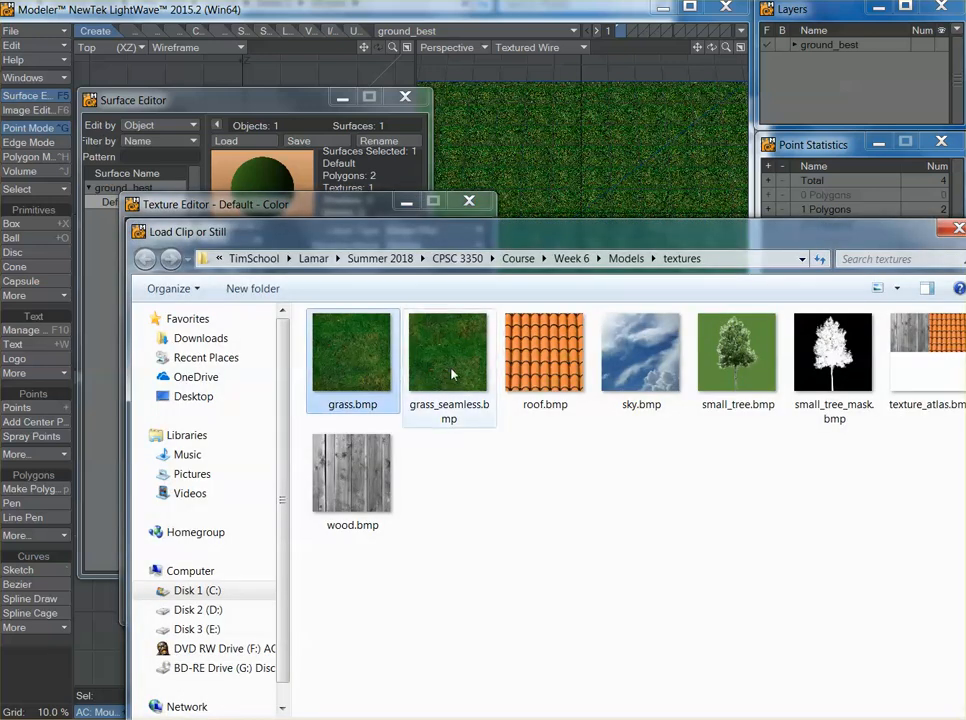
left_click(448, 358)
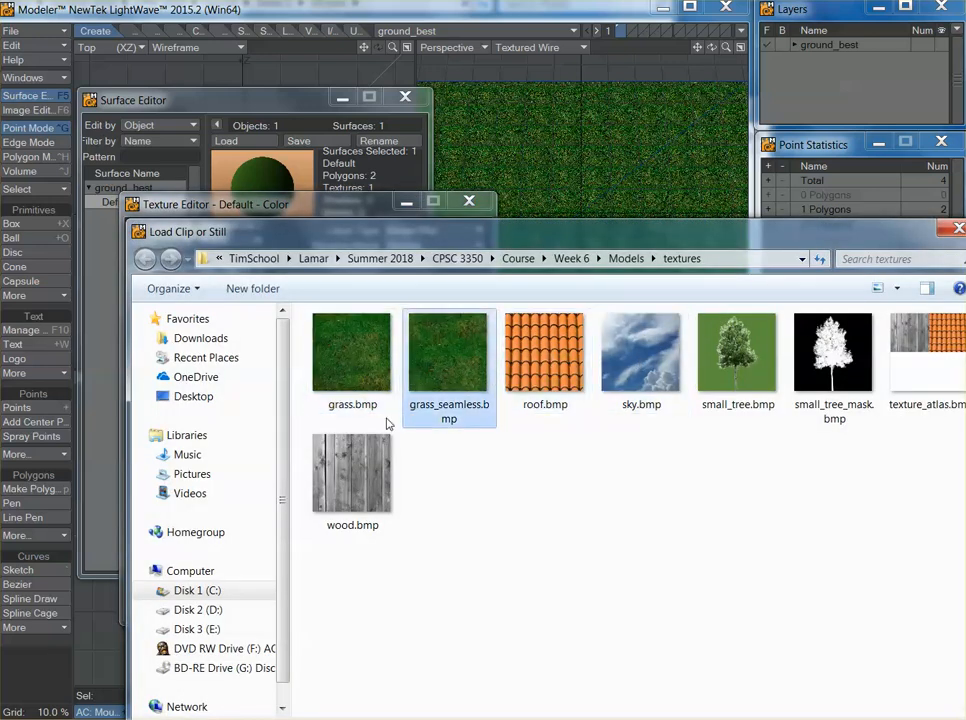
double_click(452, 380)
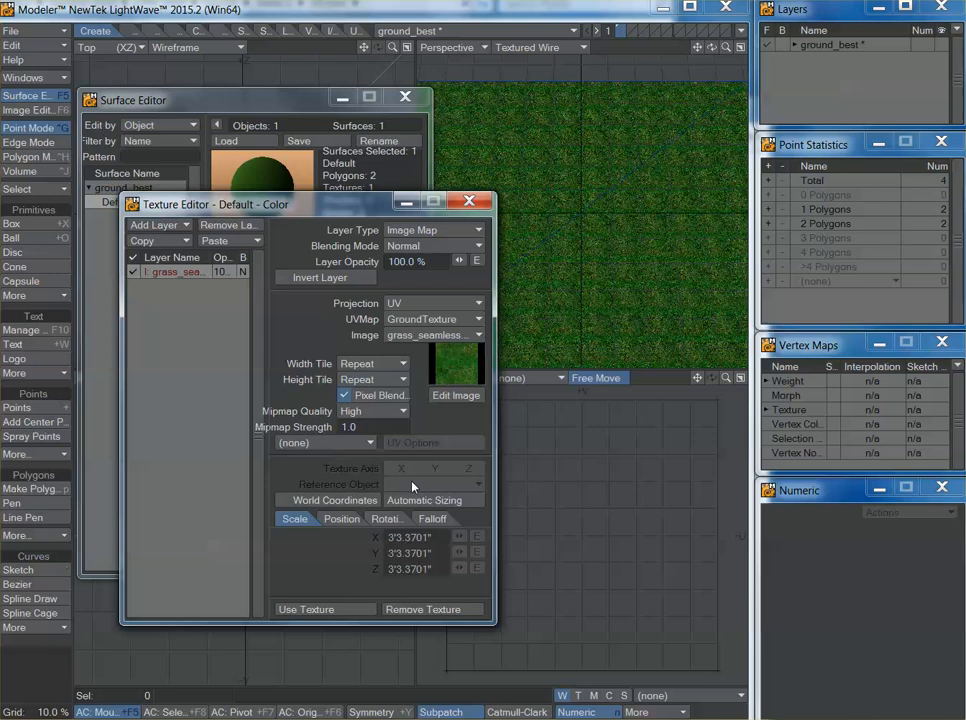
left_click(306, 609)
key("F5")
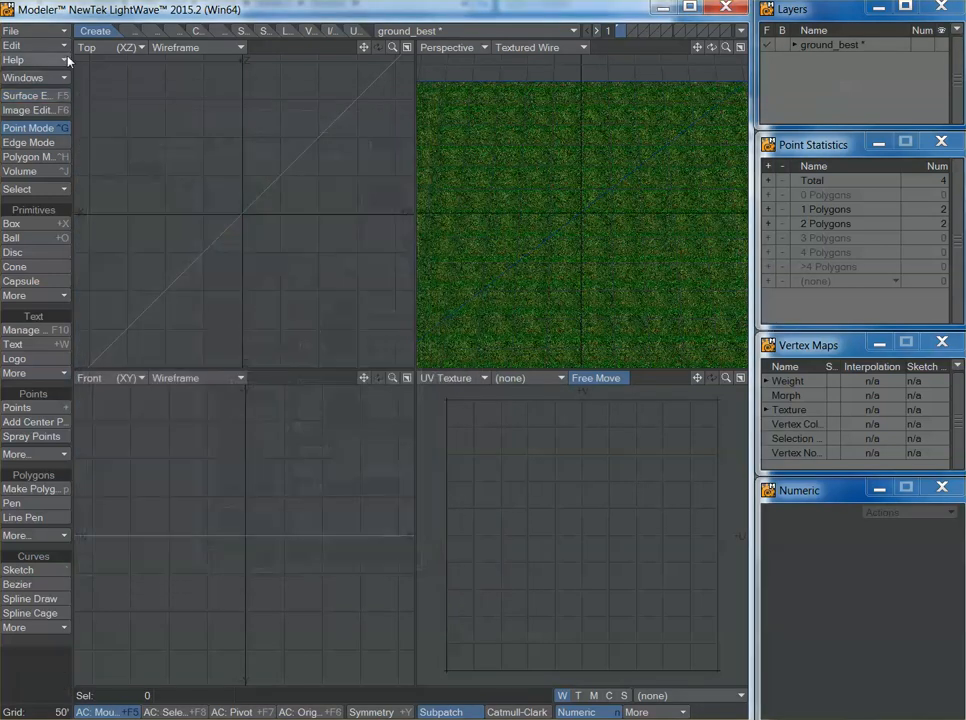
Save the ground_best object and close Modeler
left_click(29, 30)
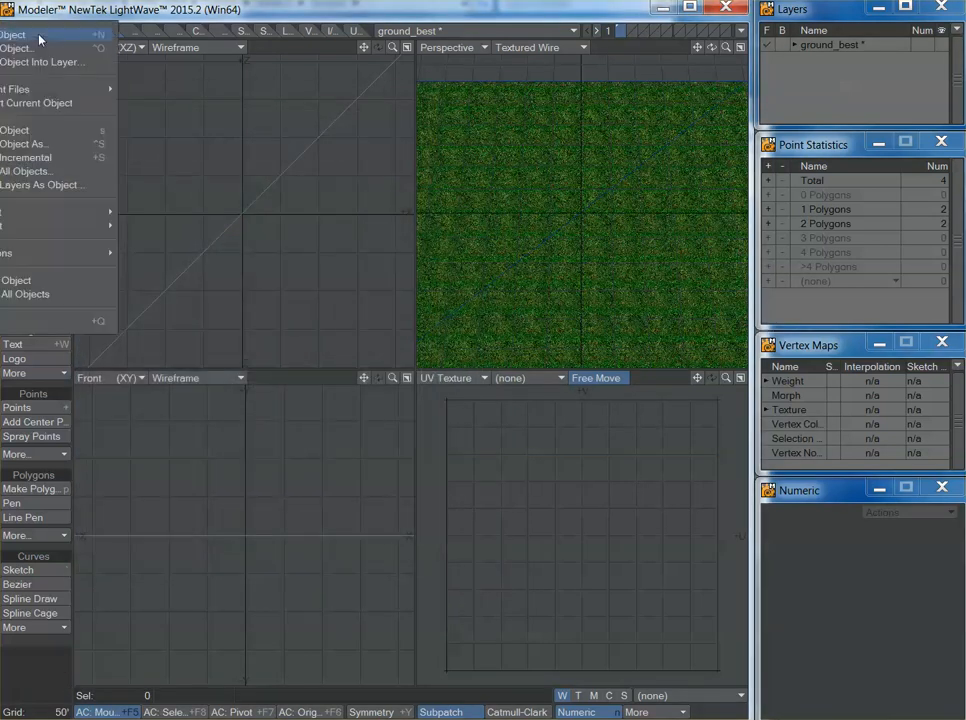
left_click(31, 132)
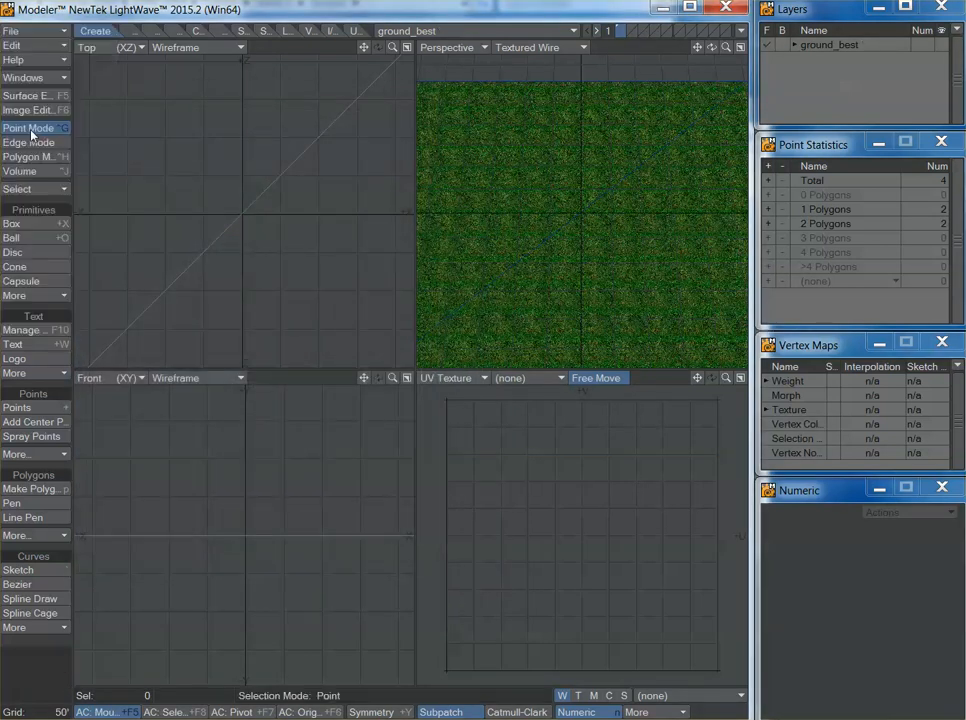
left_click(727, 9)
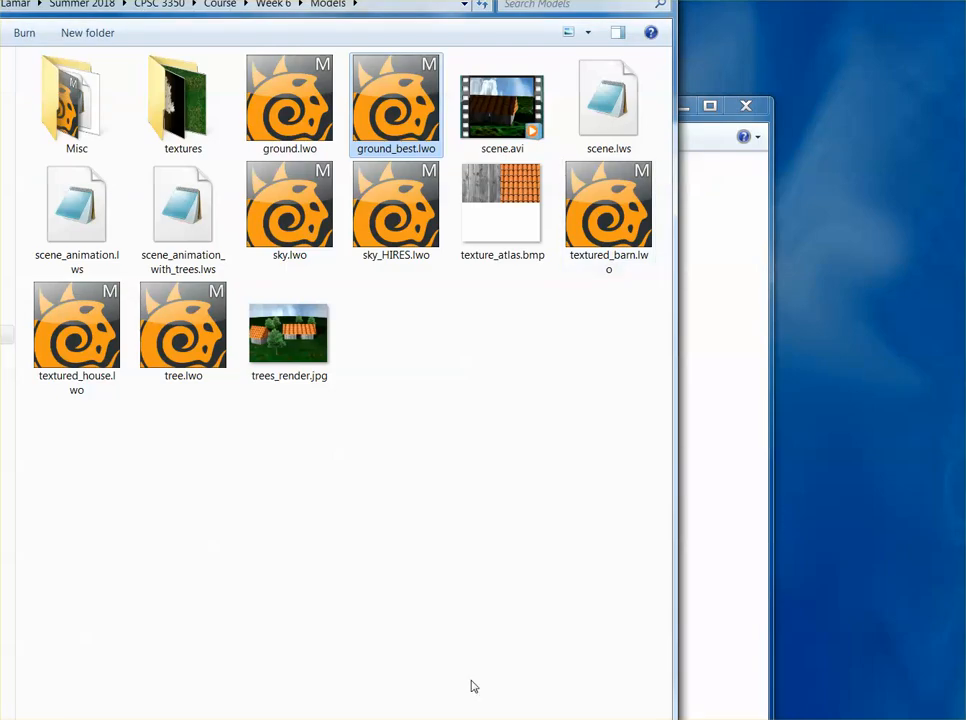
Switch to LightWave Layout, make the old ground object the current item, and clear it from the scene
left_click(190, 719)
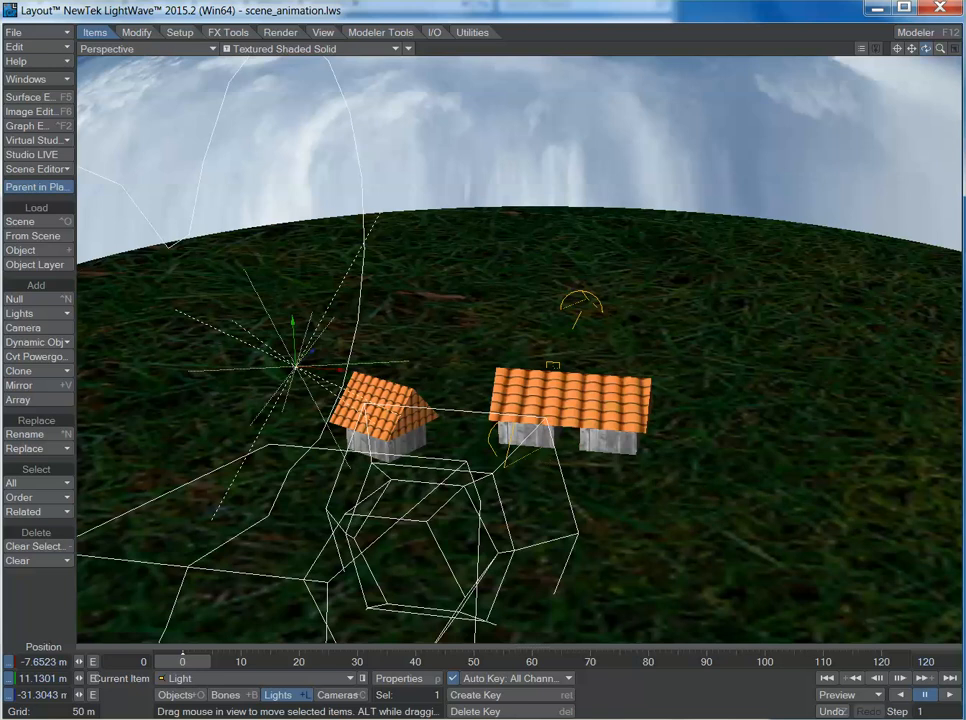
mouse_move(926, 48)
left_mouse_down()
mouse_move(898, 40)
mouse_move(890, 24)
mouse_move(934, 66)
mouse_move(926, 54)
left_mouse_up()
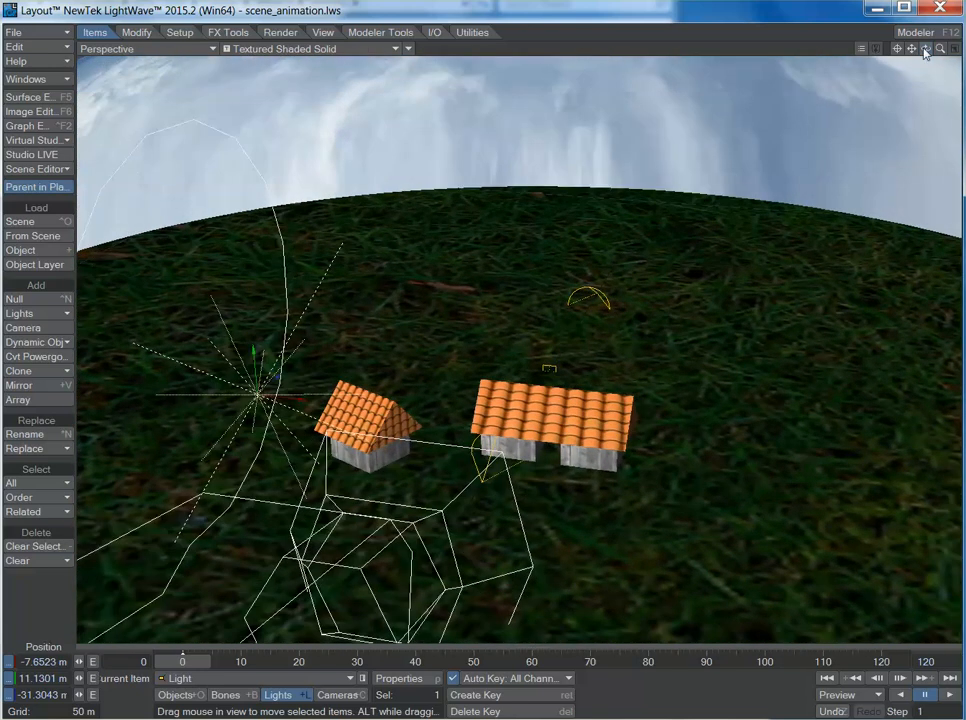
left_click(174, 695)
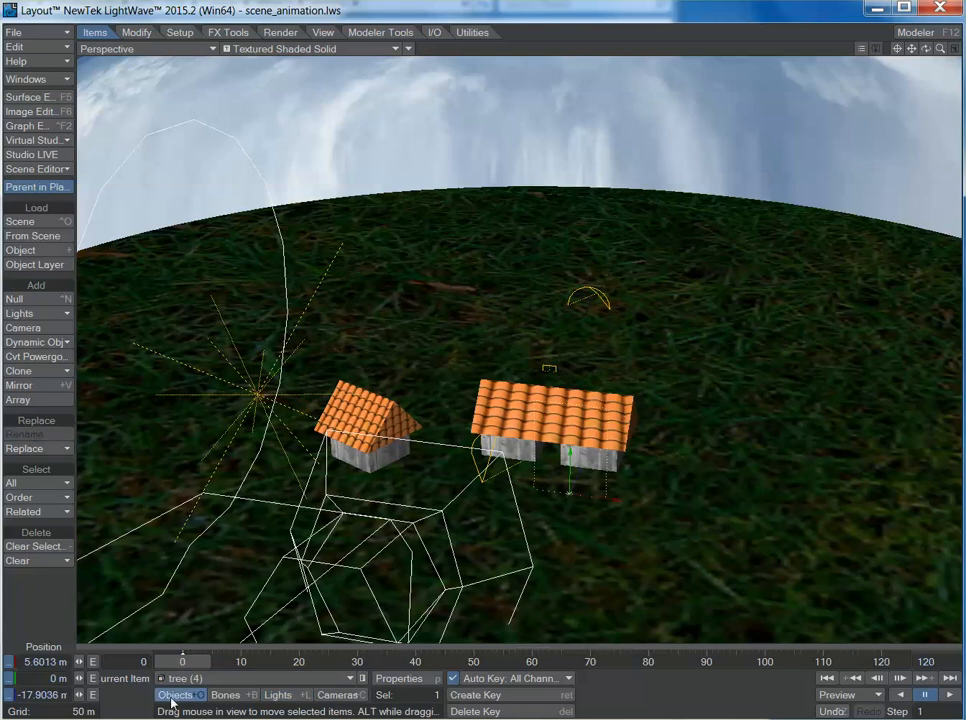
left_click(238, 680)
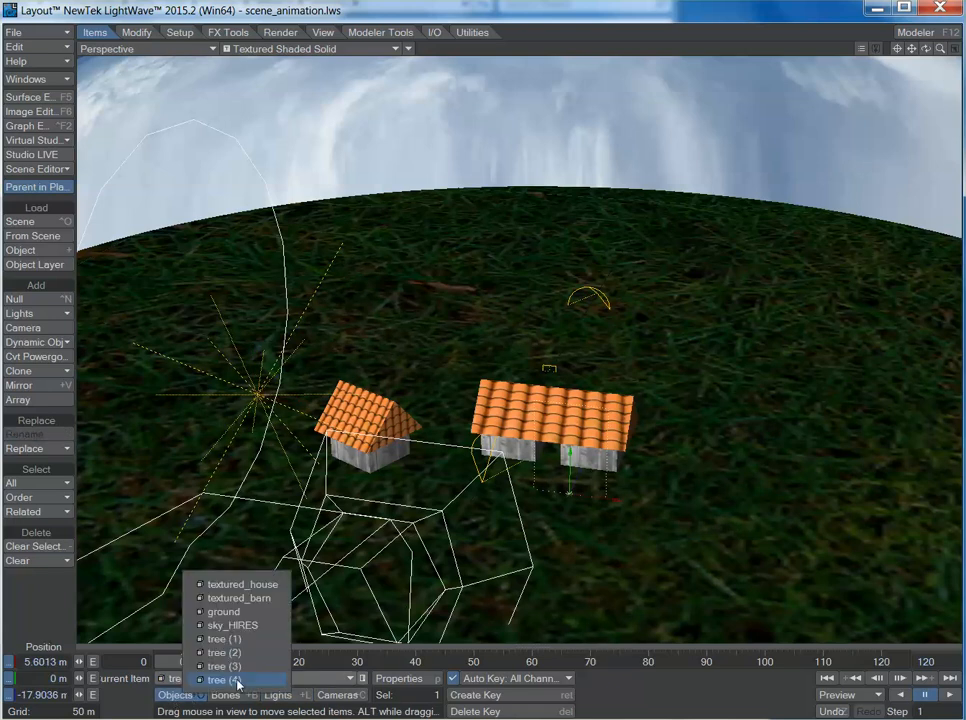
left_click(243, 612)
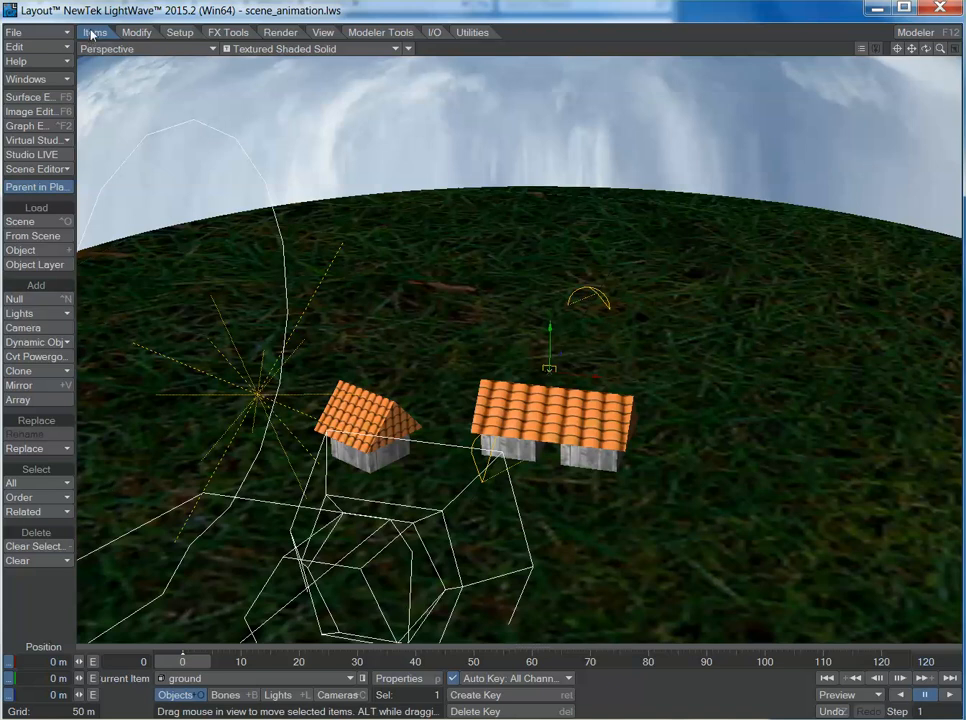
left_click(38, 547)
left_click_drag(123, 39, 389, 207)
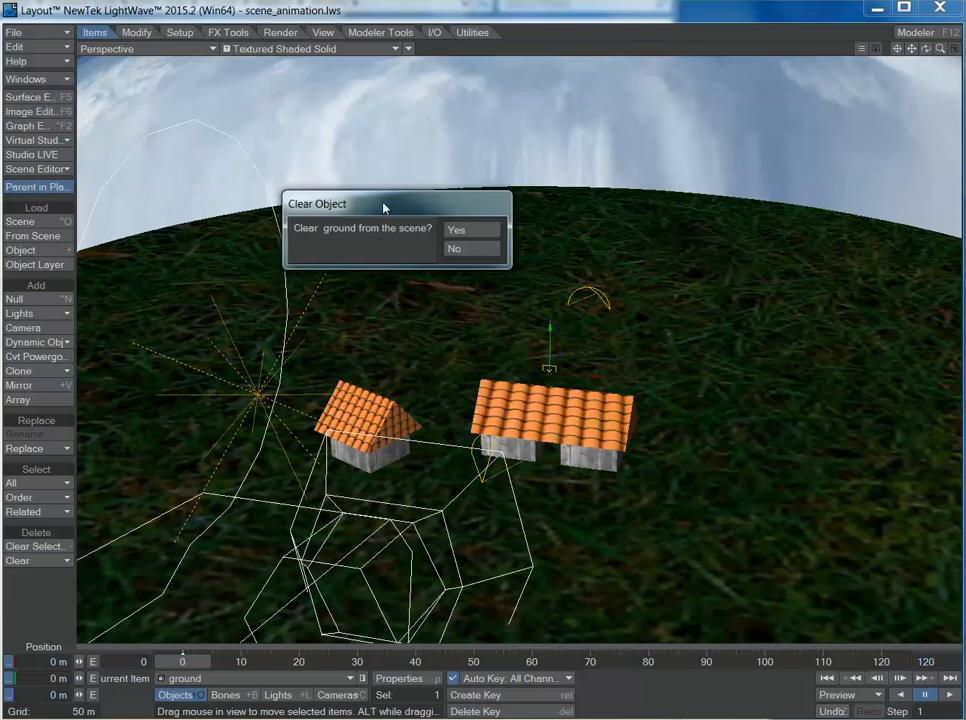
left_click(459, 231)
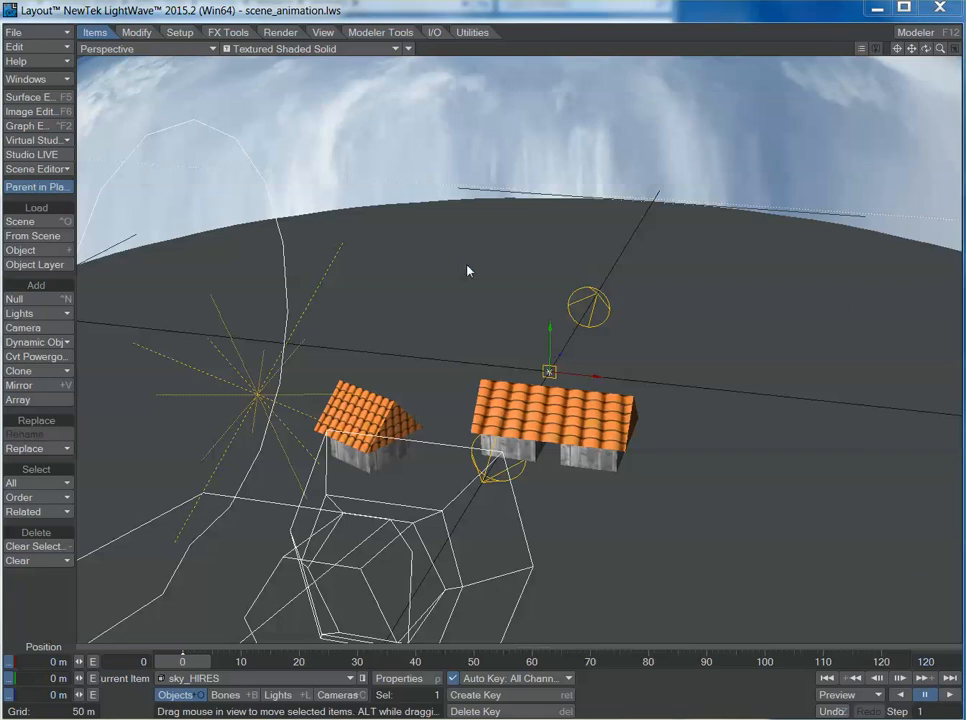
Load the ground_best.lwo object from the Models folder into the scene
key("plus")
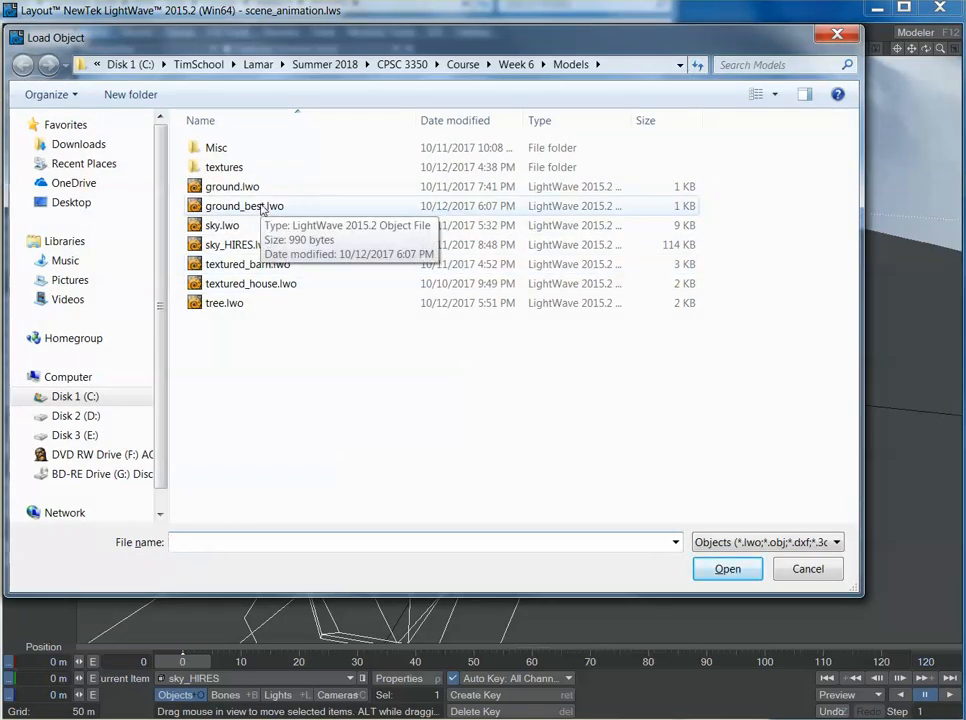
left_click(210, 208)
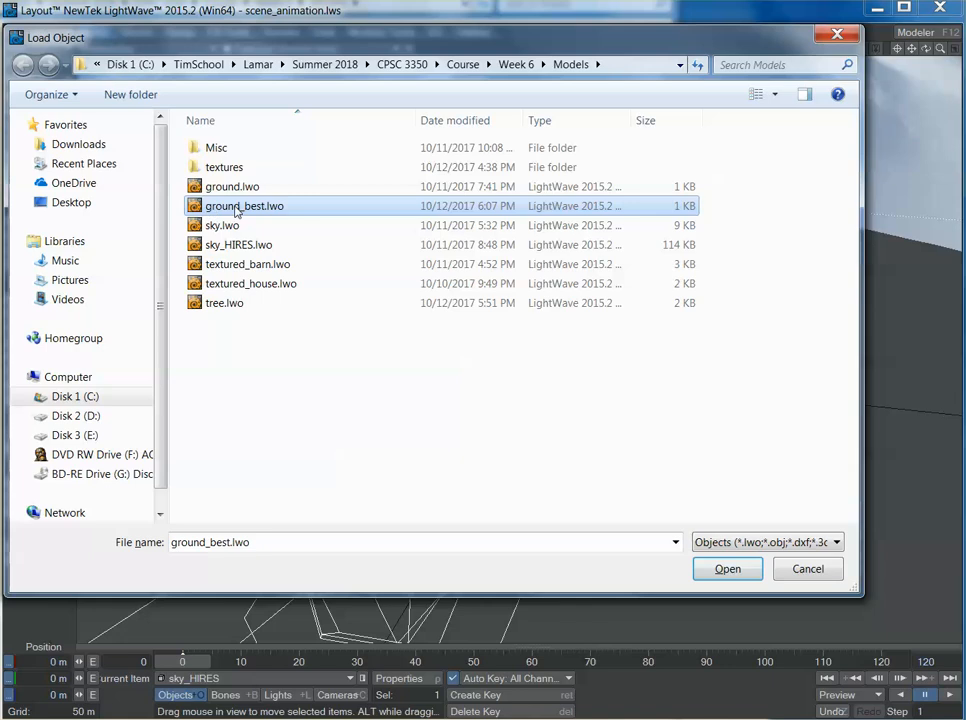
double_click(210, 208)
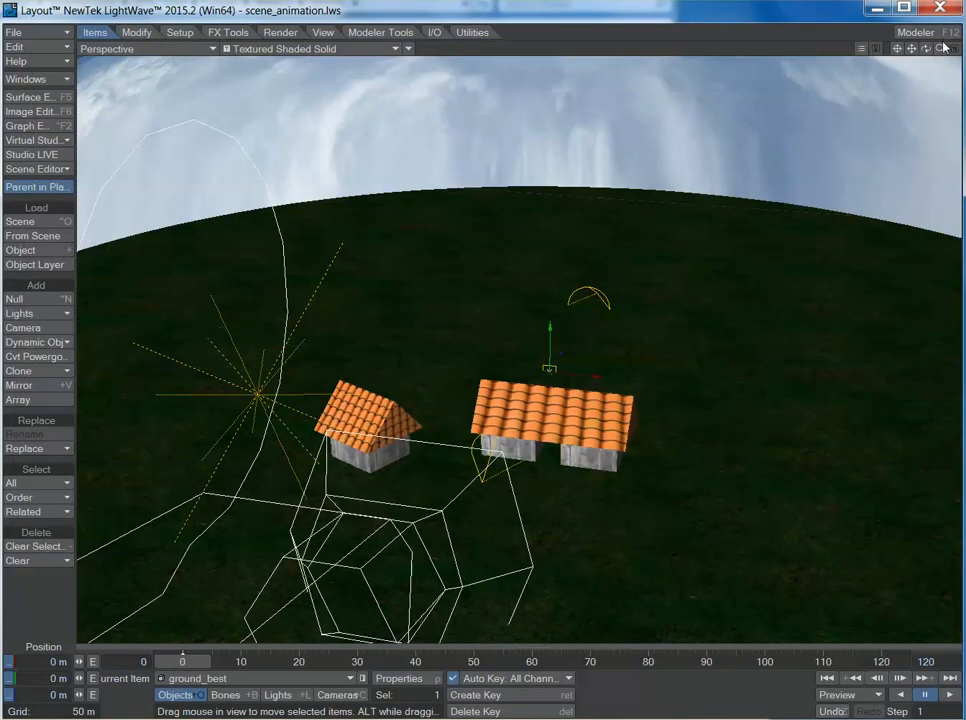
mouse_move(939, 48)
left_mouse_down()
mouse_move(958, 54)
mouse_move(939, 48)
left_mouse_up()
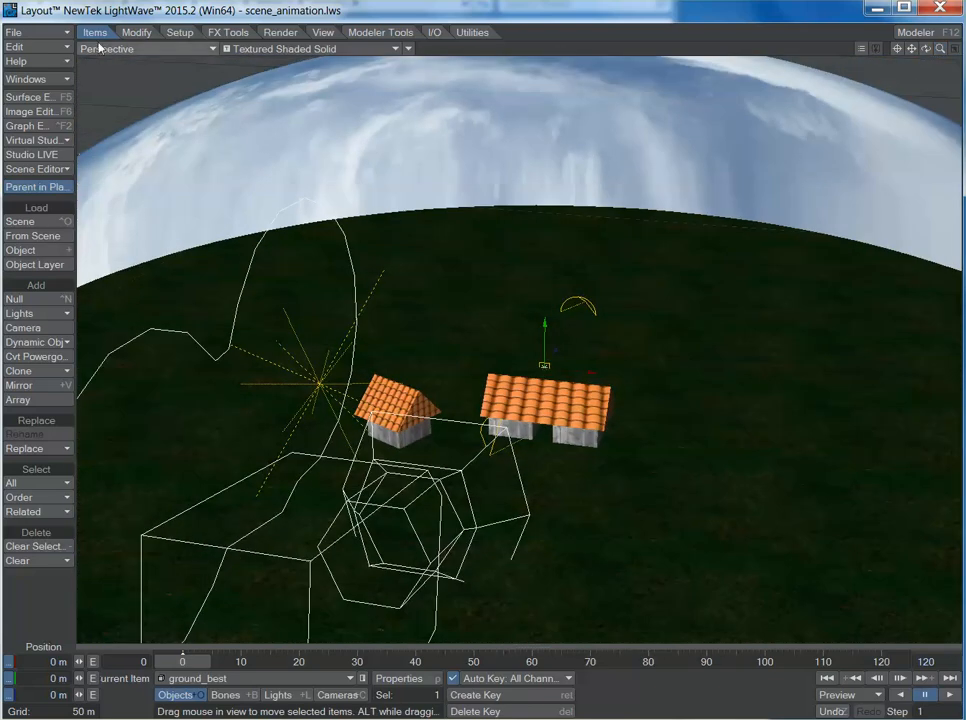
Save the scene_animation.lws scene with the replacement ground object
left_click(45, 30)
mouse_move(54, 37)
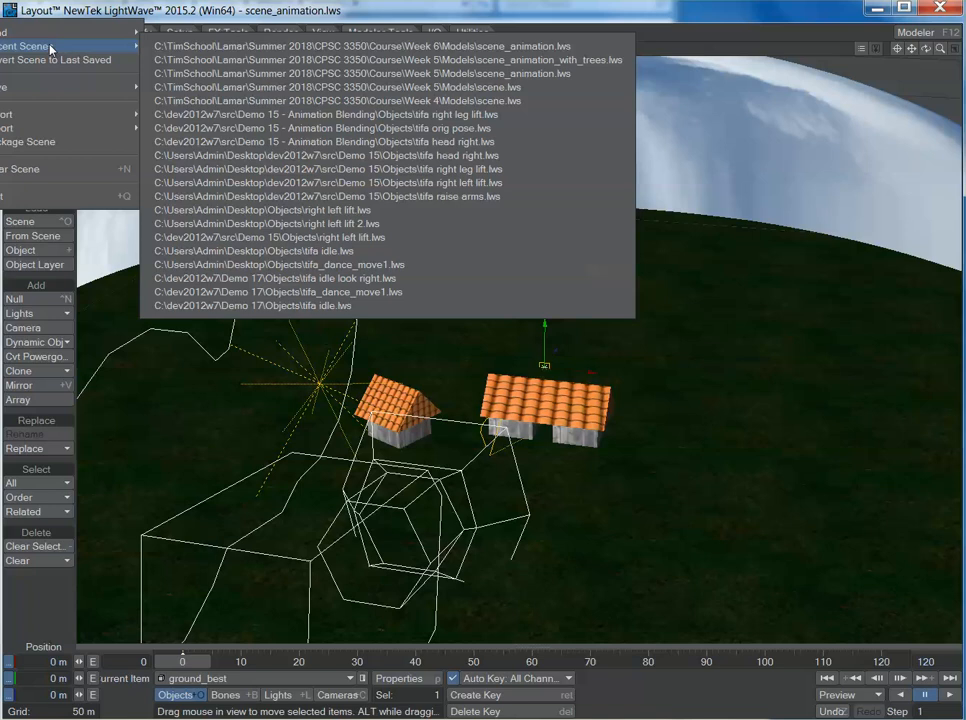
mouse_move(43, 88)
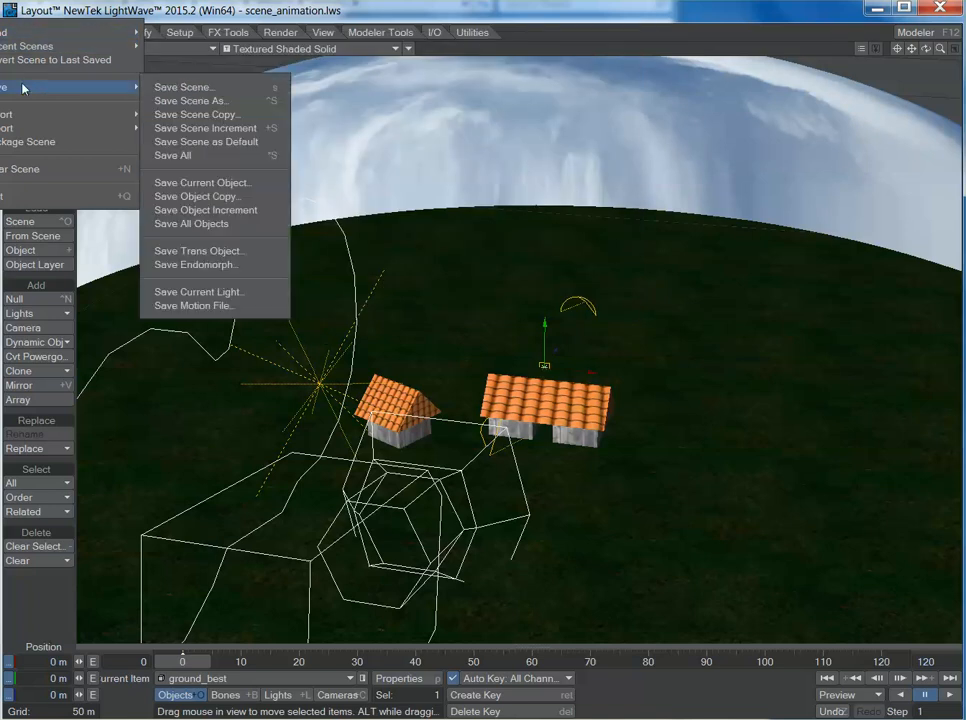
left_click(190, 96)
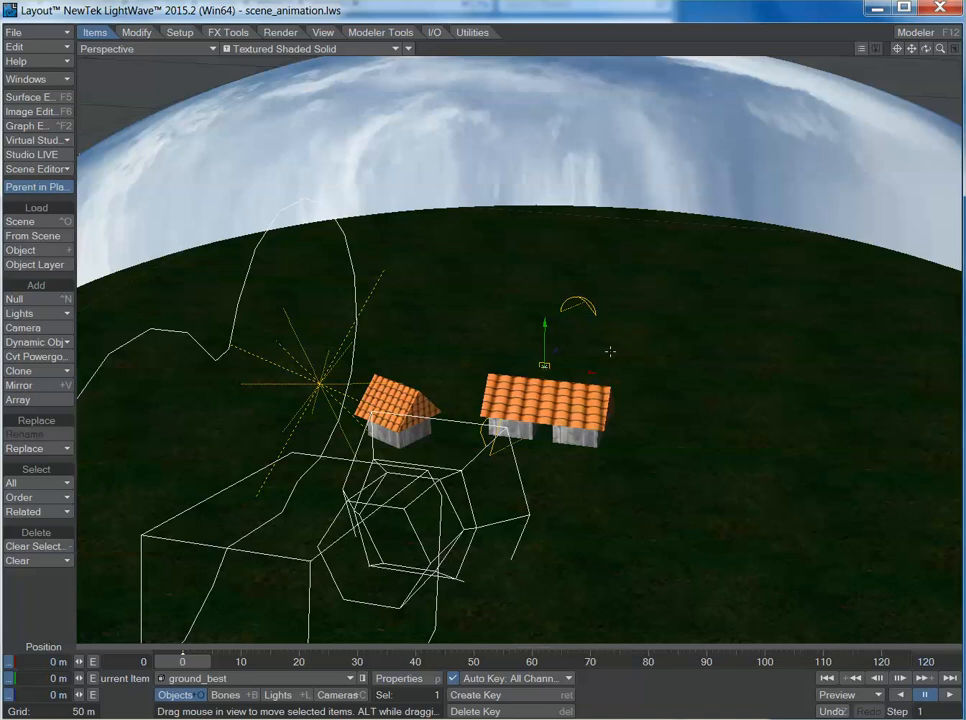